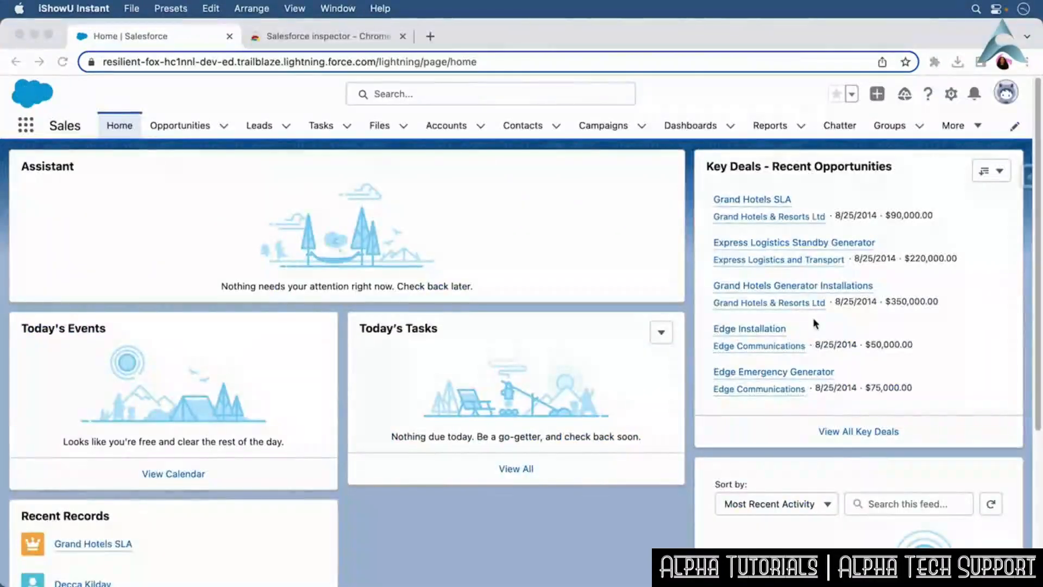
Open the Salesforce inspector panel and select the Account object from its object list.
left_click(1026, 180)
left_click(1026, 180)
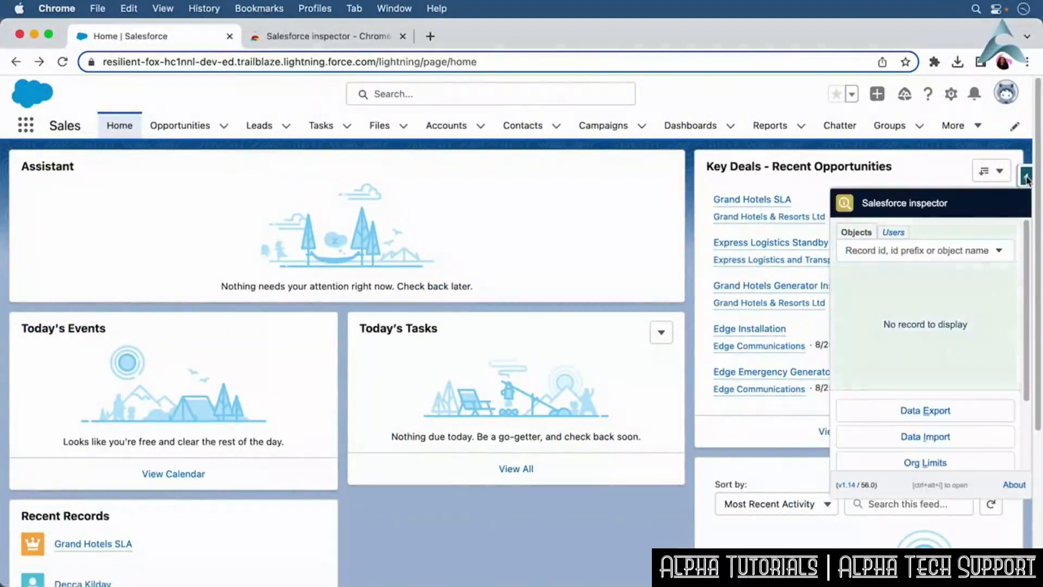
left_click(998, 256)
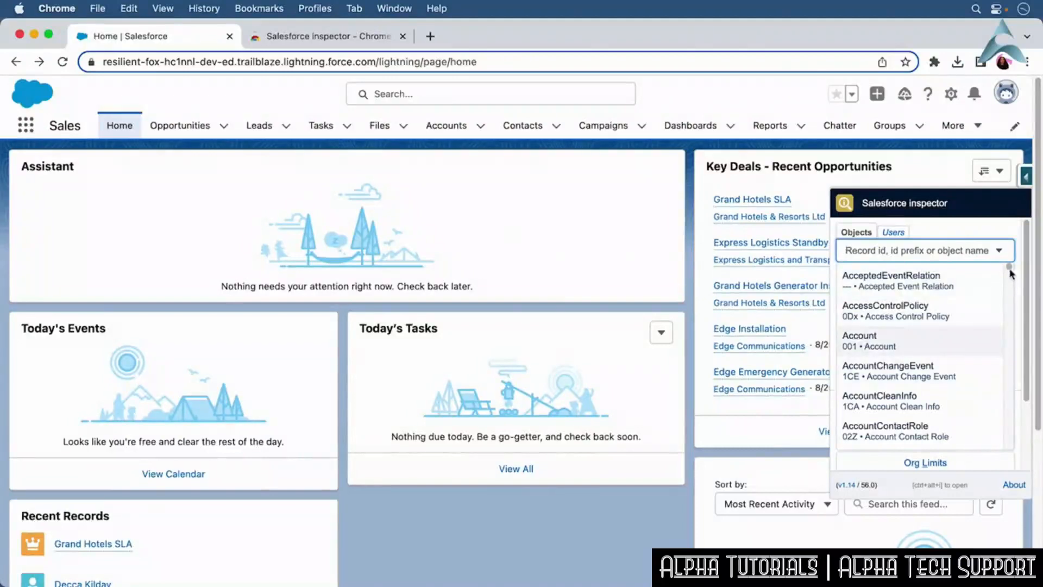
mouse_move(1008, 267)
left_mouse_down()
mouse_move(1010, 292)
mouse_move(1010, 264)
left_mouse_up()
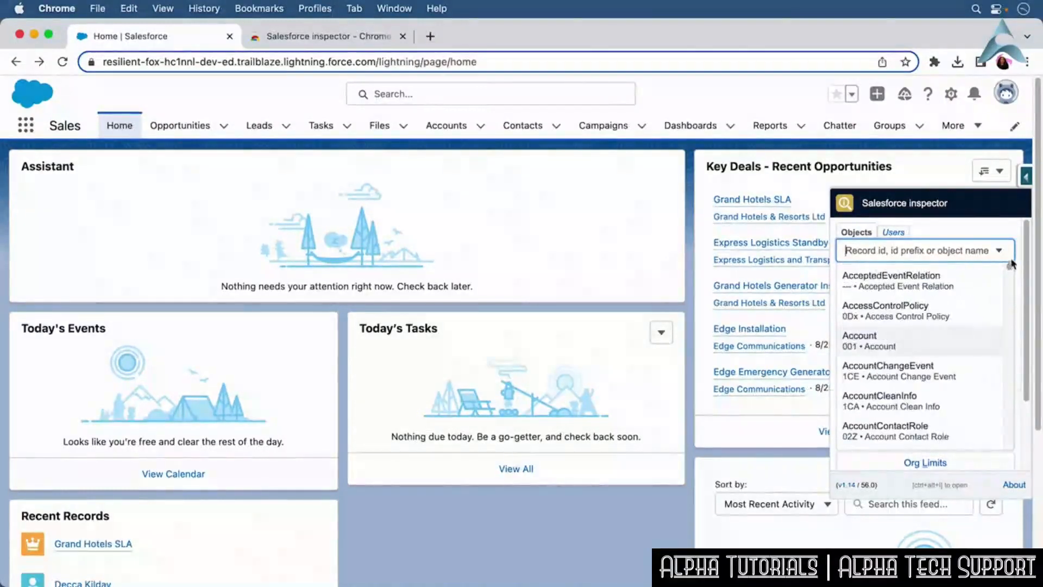
left_click(945, 341)
Open the inspector's Data Export page for the Account object.
scroll(1015, 360, "down", 3)
scroll(1015, 359, "down", 2)
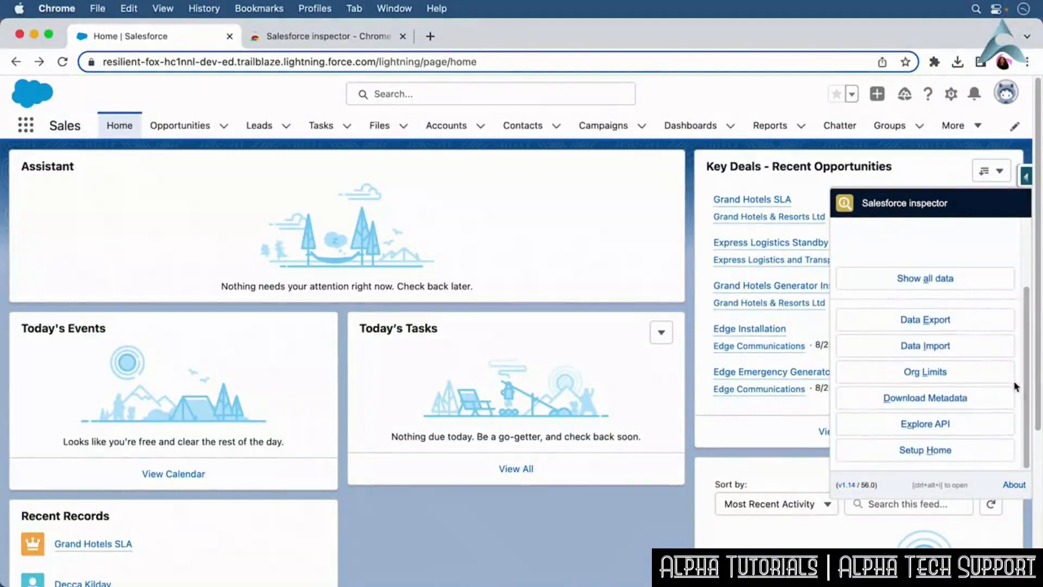
left_click(969, 326)
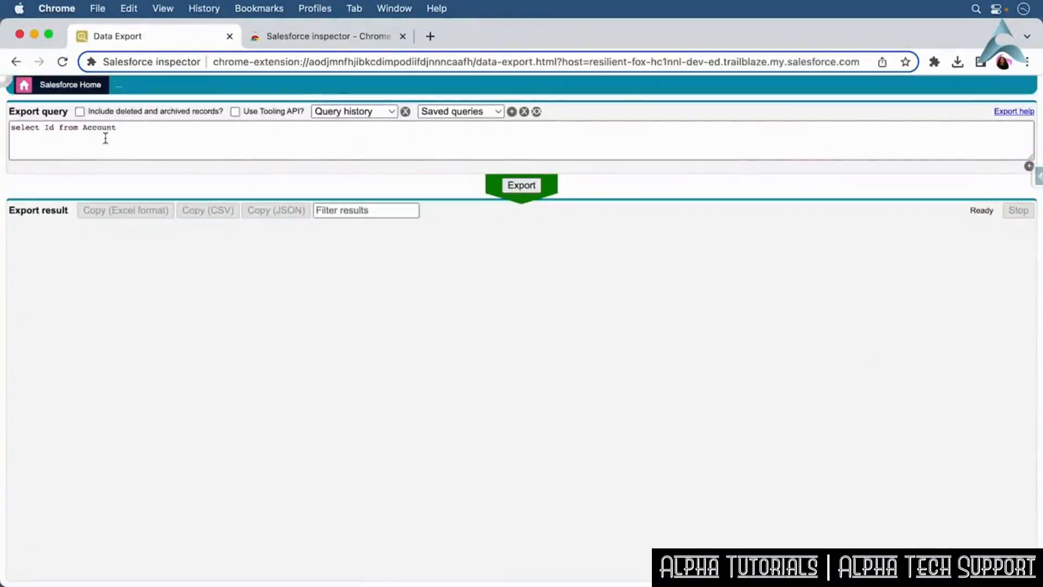
Return to Salesforce Home and open the inspector's Data Import page, then go back to Salesforce Home.
left_click(54, 86)
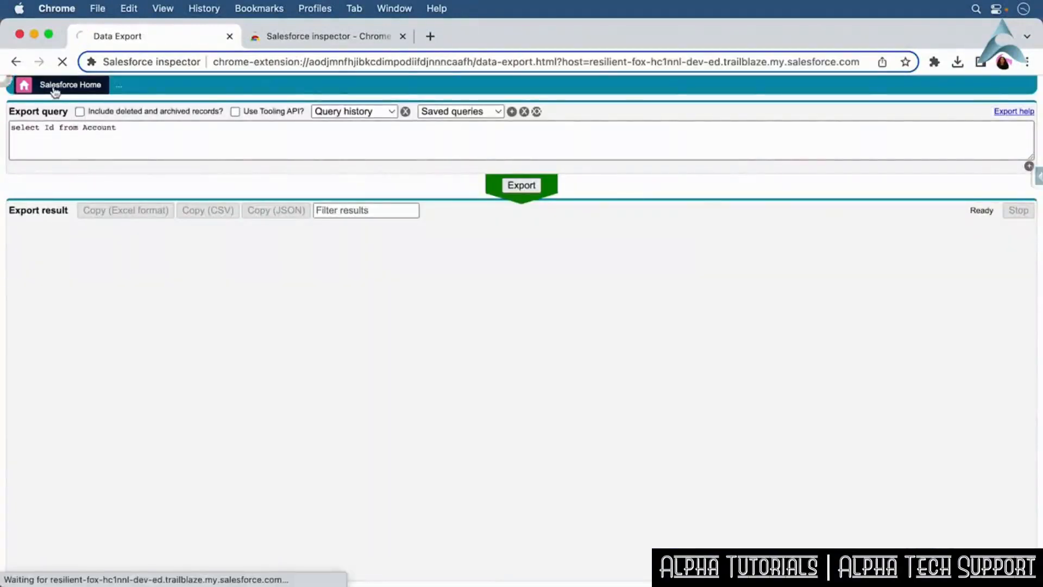
left_click(1027, 178)
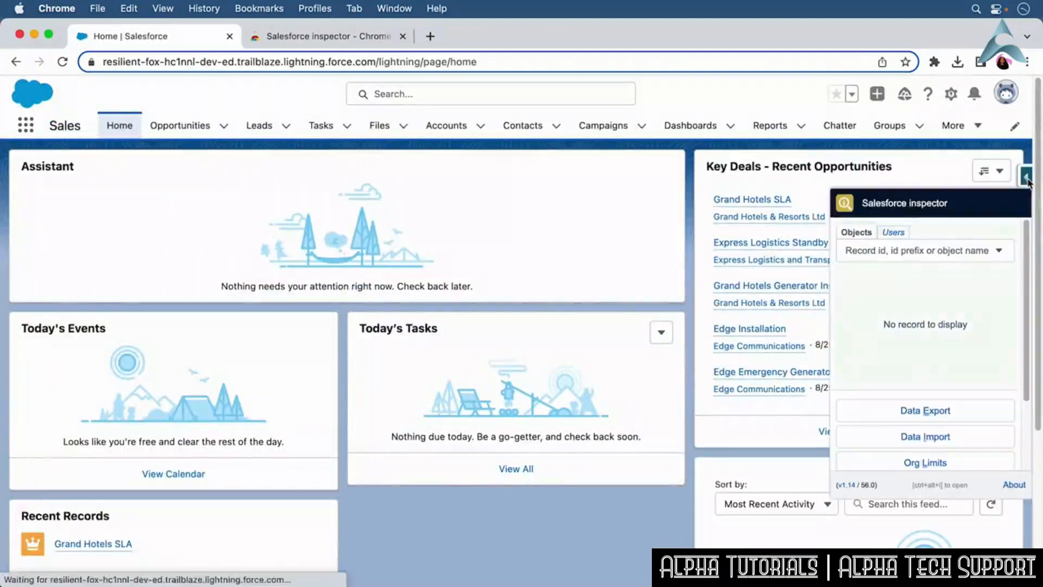
left_click(987, 436)
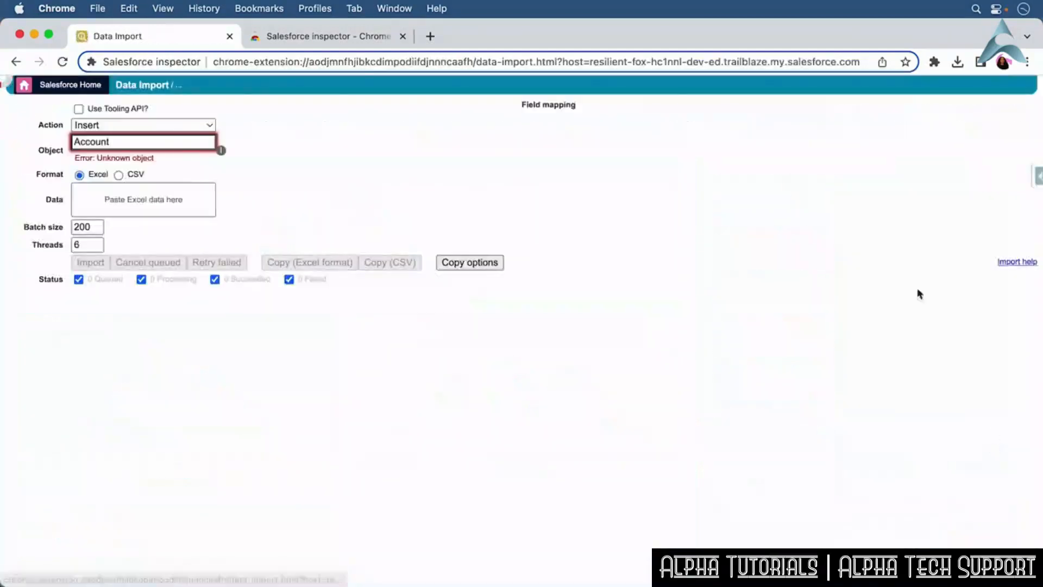
left_click(22, 86)
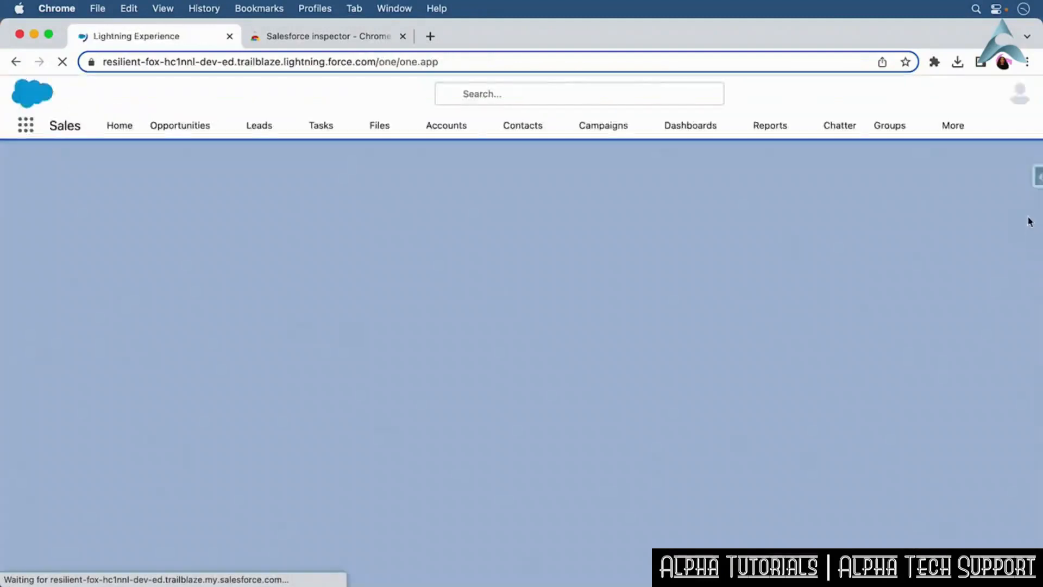
Open the inspector panel again and scroll through its options.
left_click(1036, 184)
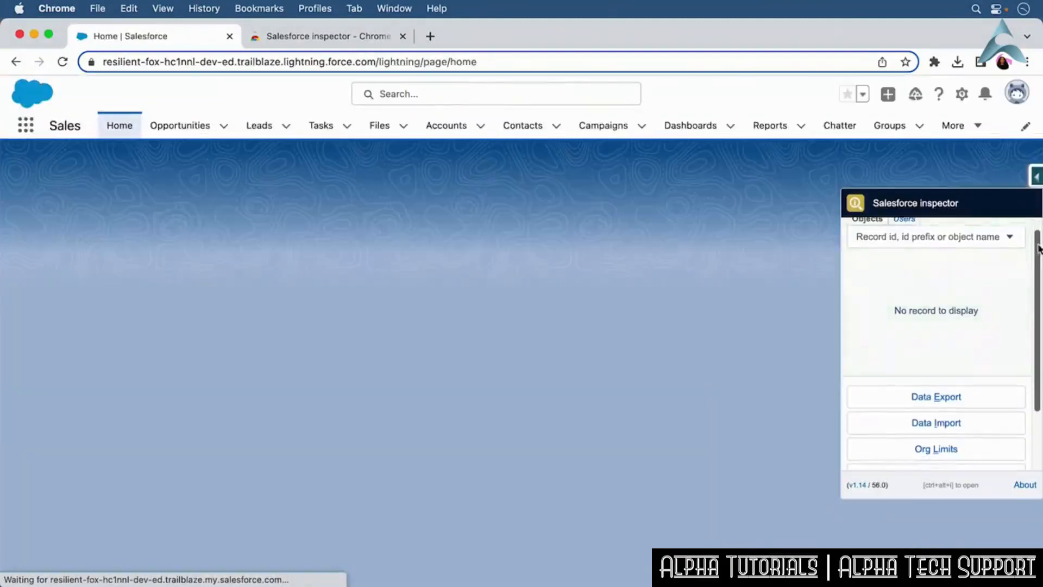
scroll(1026, 365, "down", 5)
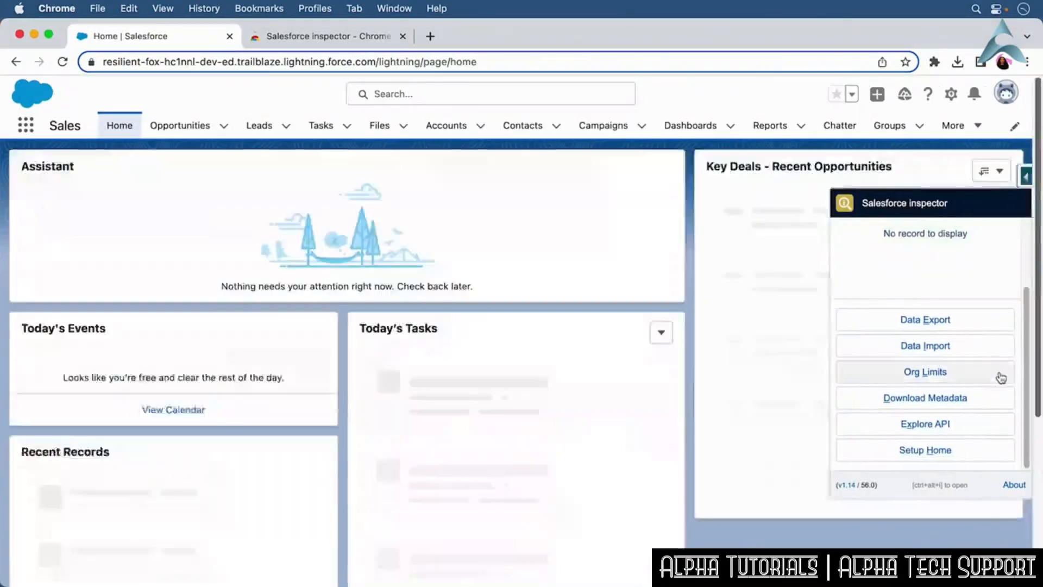
left_click(1000, 373)
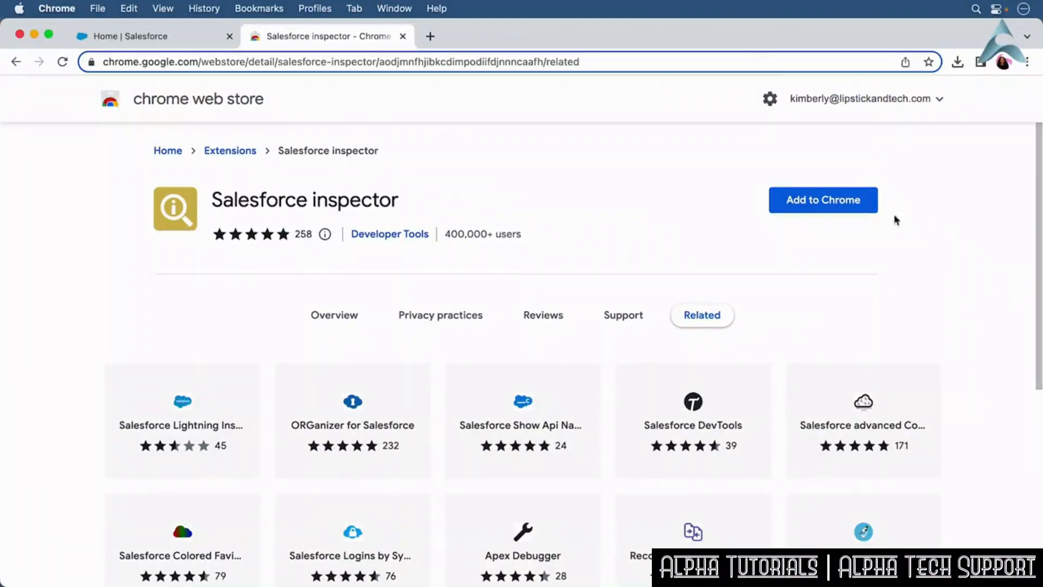
Add the Salesforce inspector extension to Chrome from its web store page.
left_click(859, 207)
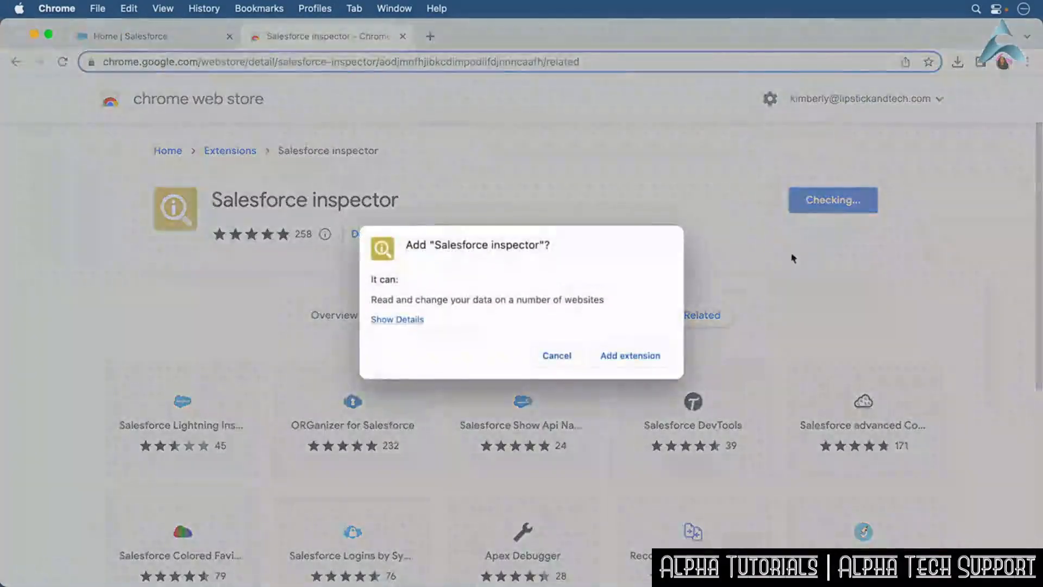
left_click(659, 357)
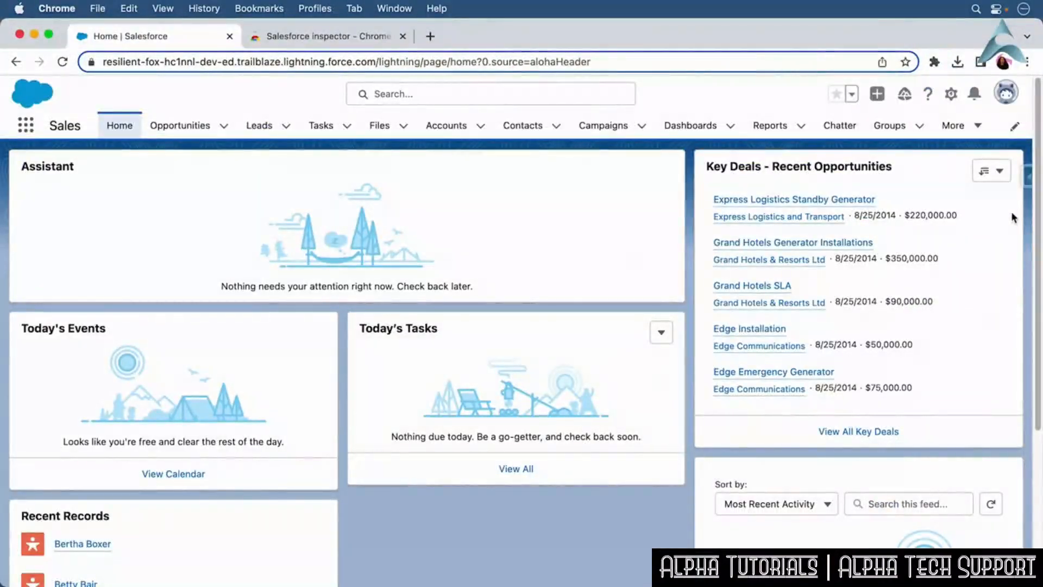
In the inspector's Users tab, search for a user by name and select them, then return to Objects.
left_click(1026, 177)
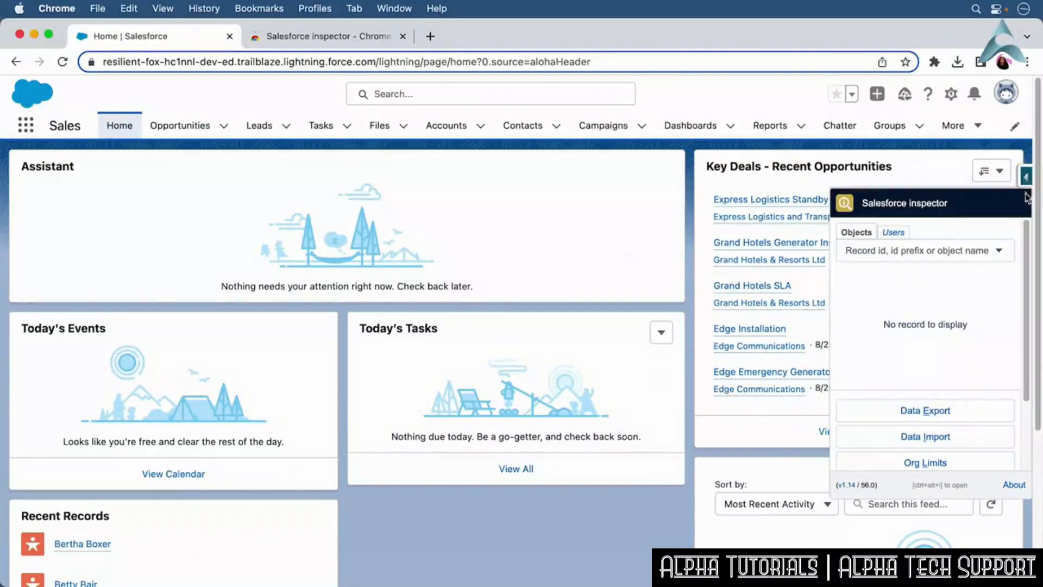
scroll(1026, 248, "down", 1)
mouse_move(1026, 247)
left_mouse_down()
mouse_move(1021, 307)
mouse_move(1028, 230)
left_mouse_up()
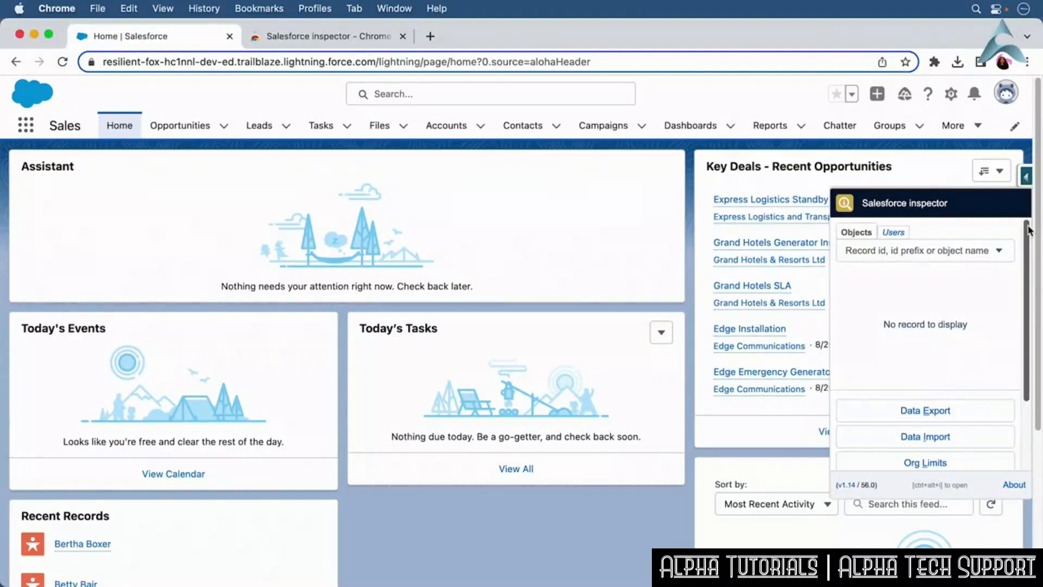
left_click(893, 233)
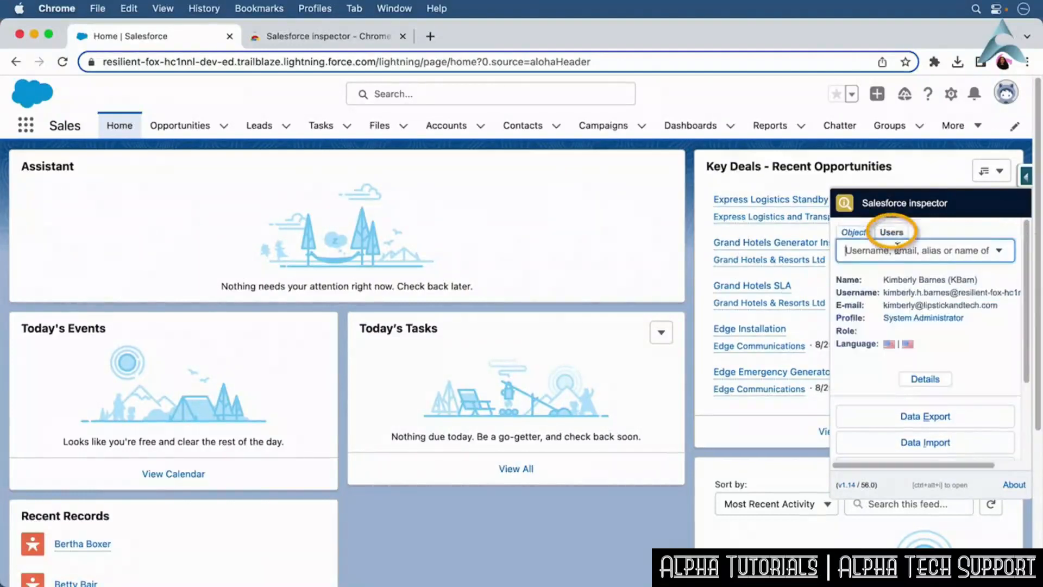
type("Bob")
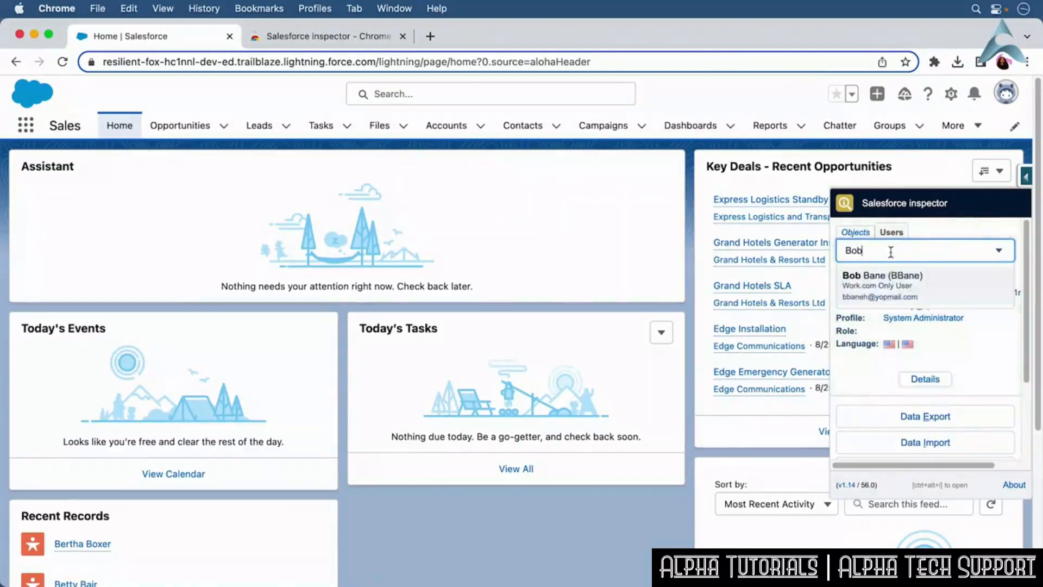
left_click(904, 286)
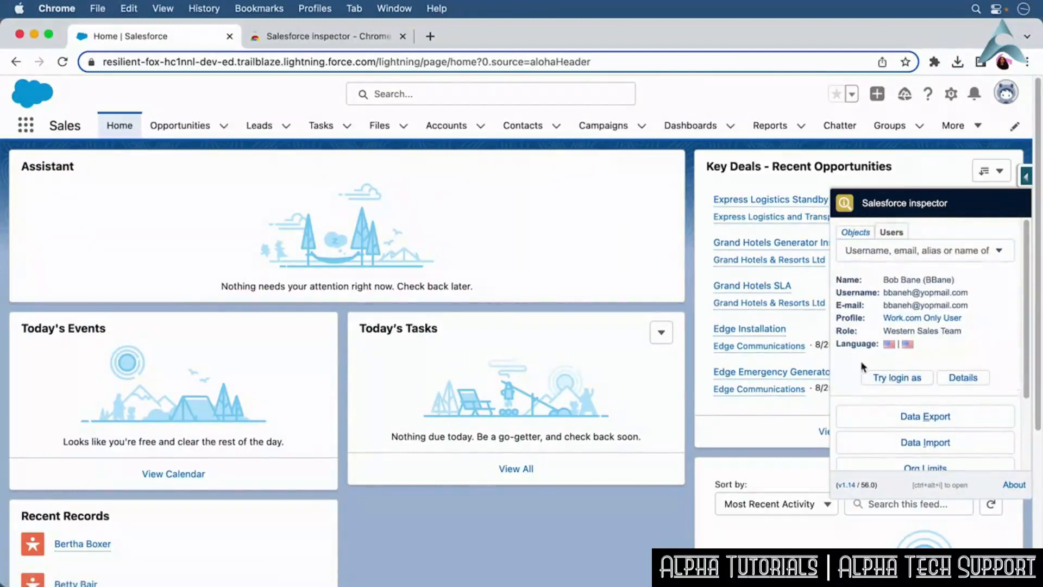
left_click(857, 234)
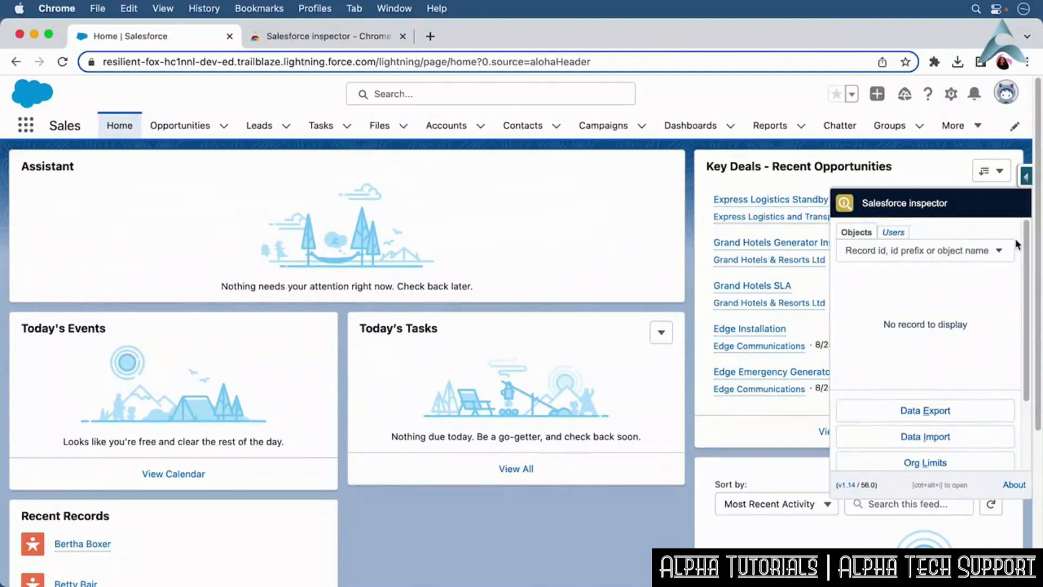
Open the Grand Hotels SLA opportunity and open the inspector panel on that record.
left_click(177, 127)
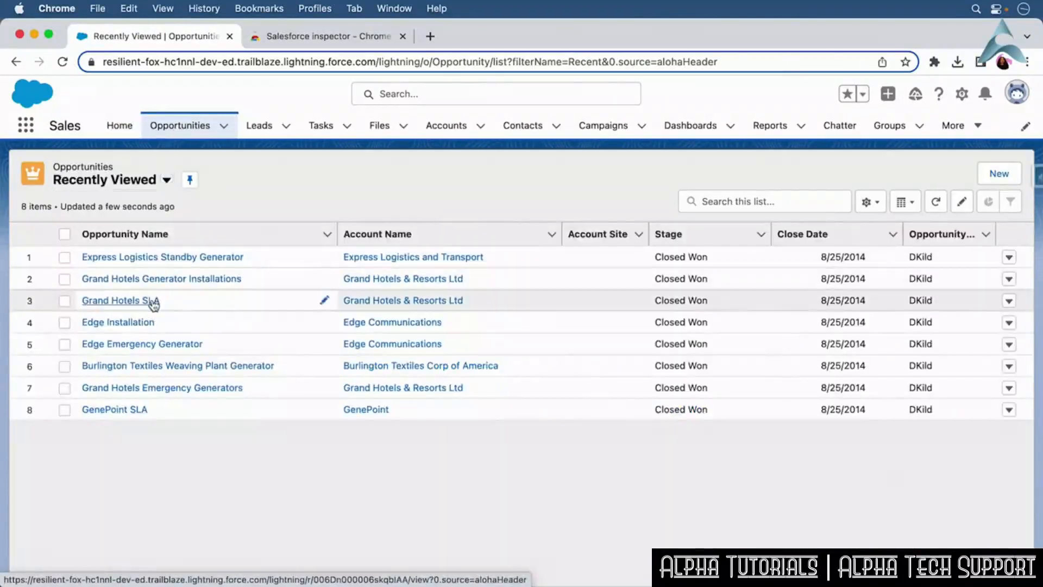
left_click(152, 302)
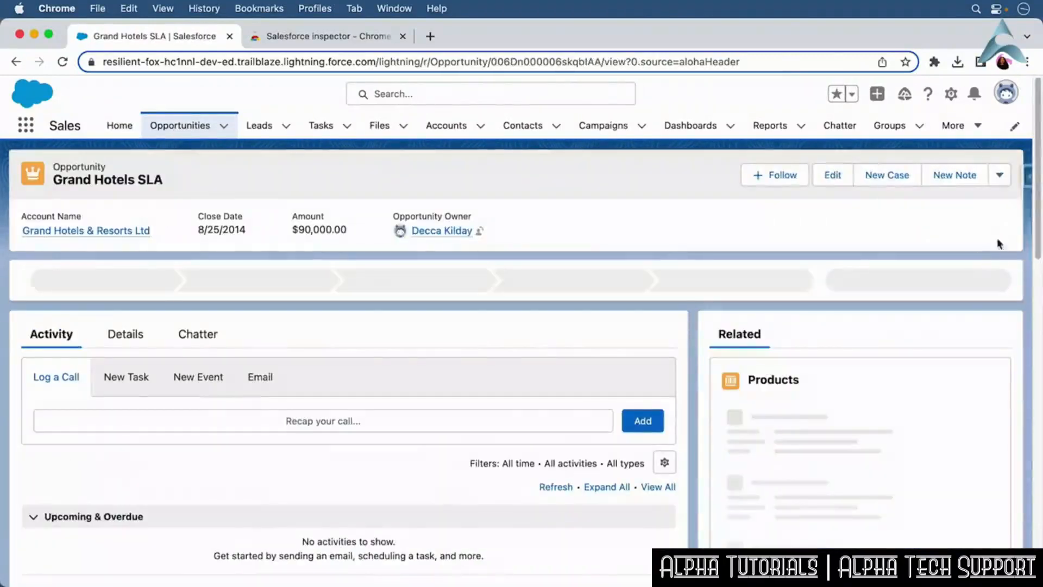
left_click(1026, 177)
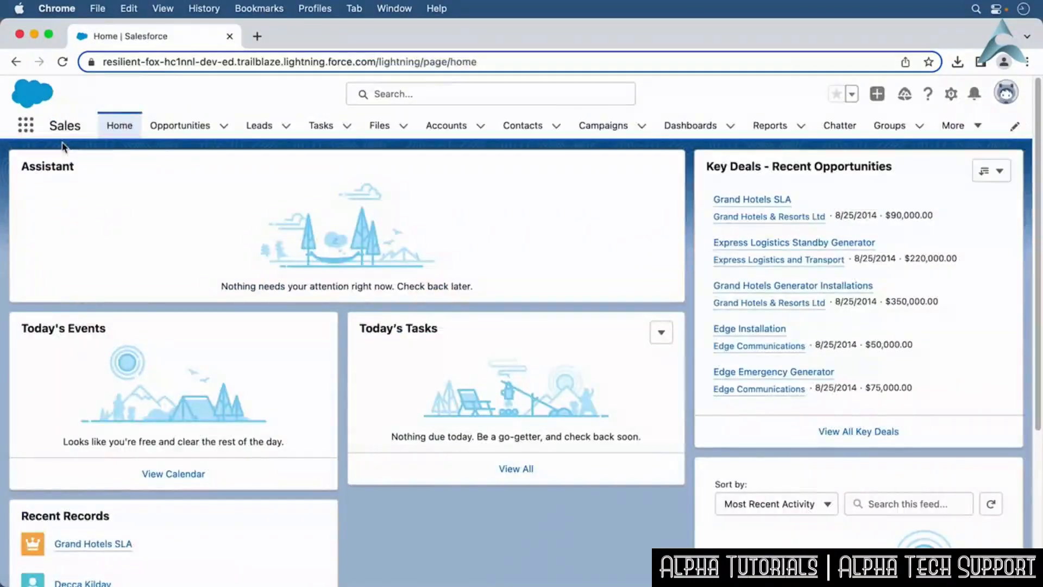
Open the full App Launcher and visit the AppExchange website from it.
left_click(26, 126)
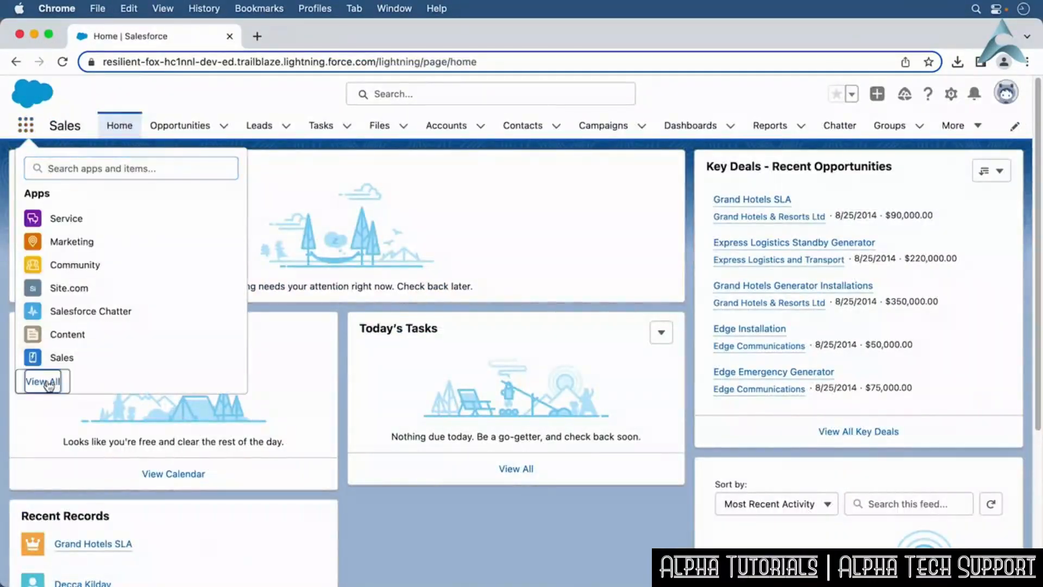
left_click(34, 381)
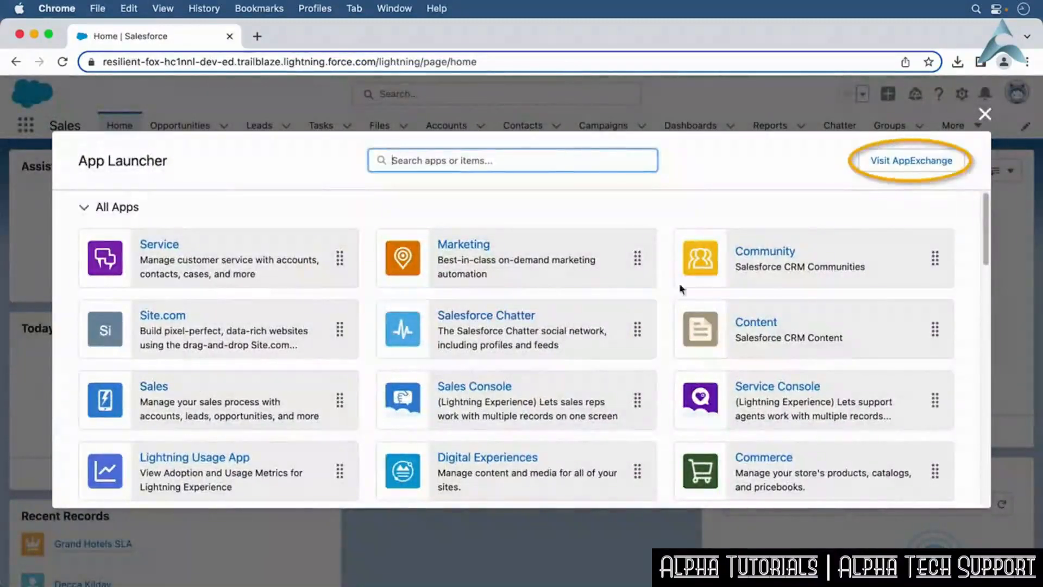
left_click(906, 161)
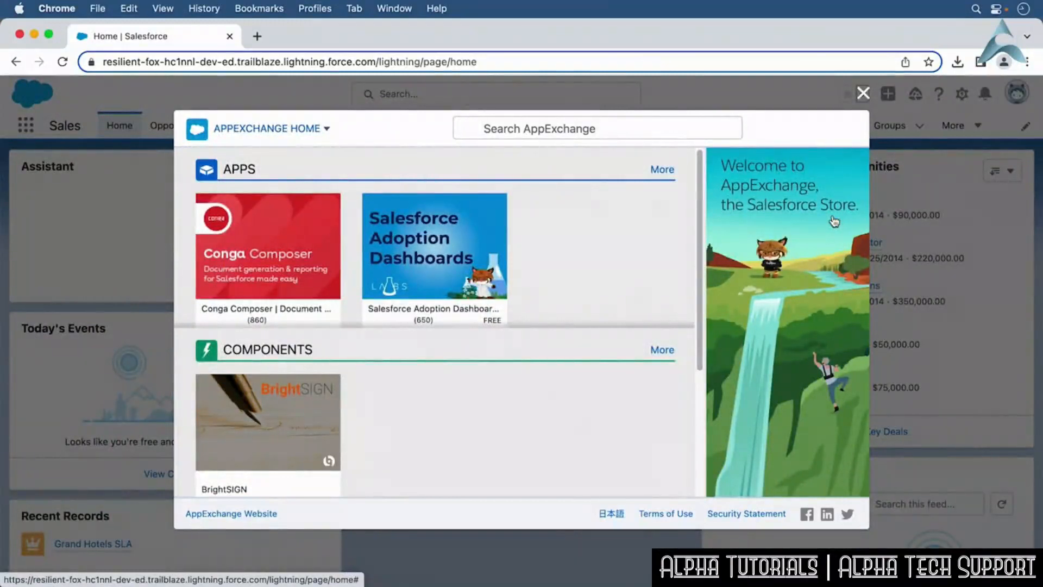
left_click(835, 221)
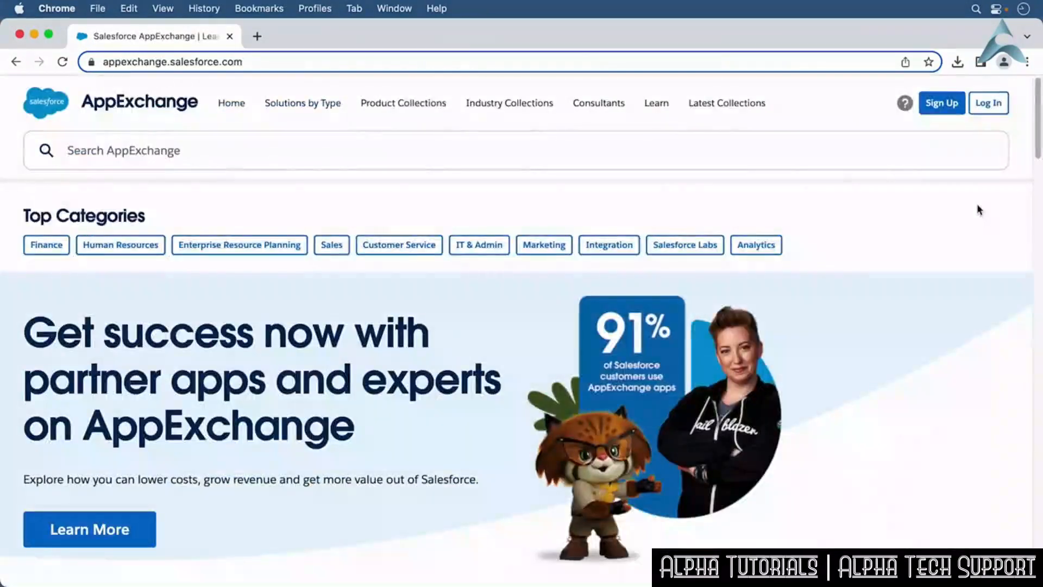
Browse the Salesforce Labs category on AppExchange.
left_click(703, 247)
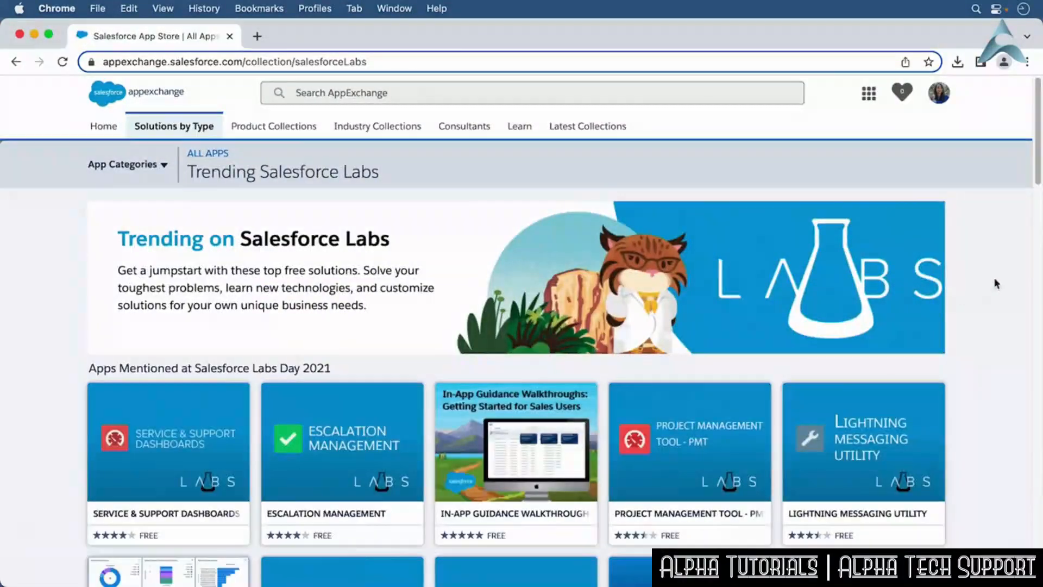
scroll(1036, 209, "down", 3)
left_click_drag(1036, 209, 1036, 294)
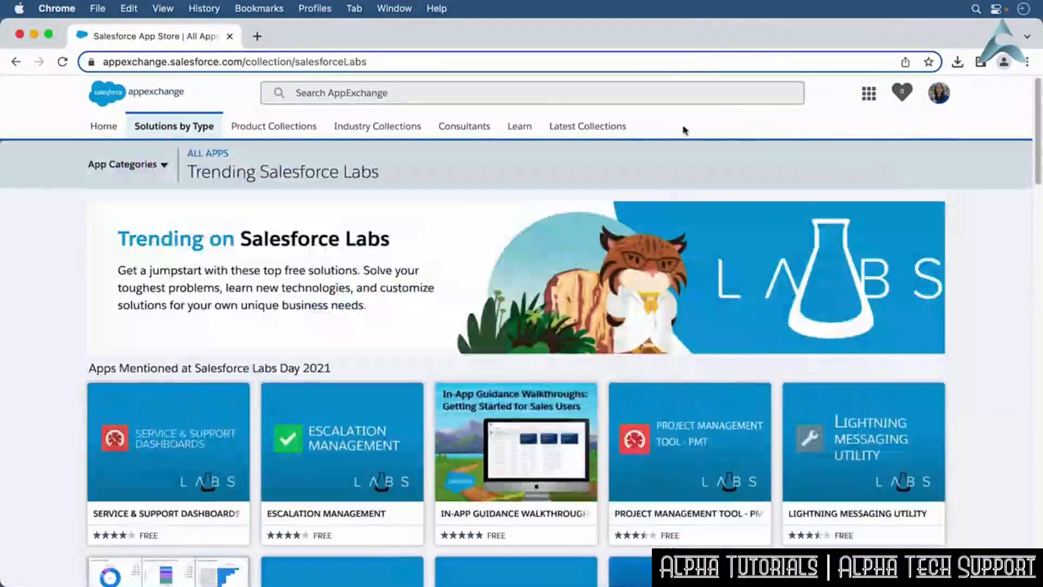
left_click(111, 127)
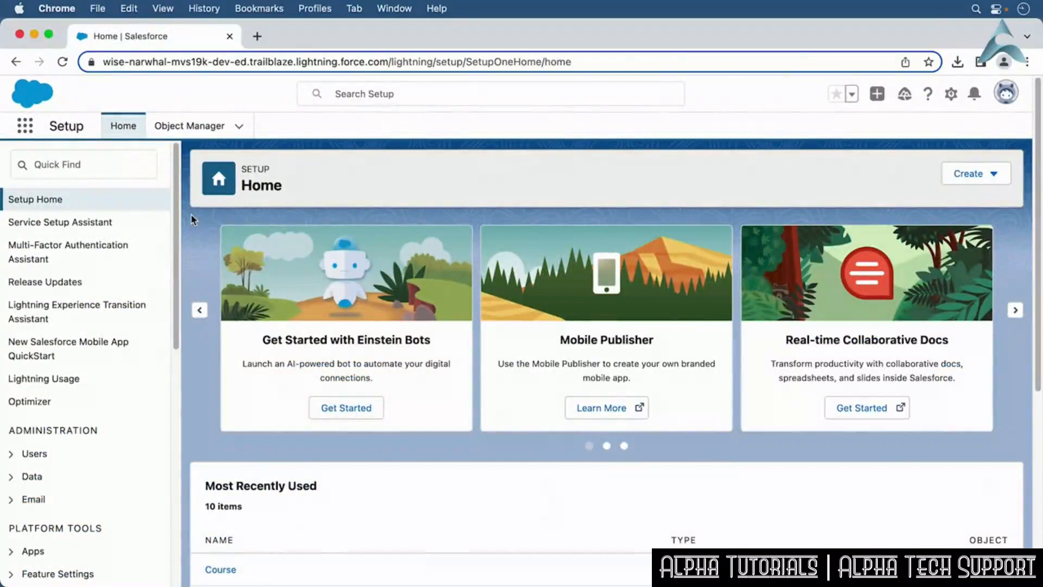
Find Installed Packages through Setup's Quick Find and open the Salesforce Connected Apps package.
left_click(81, 169)
type("Inst")
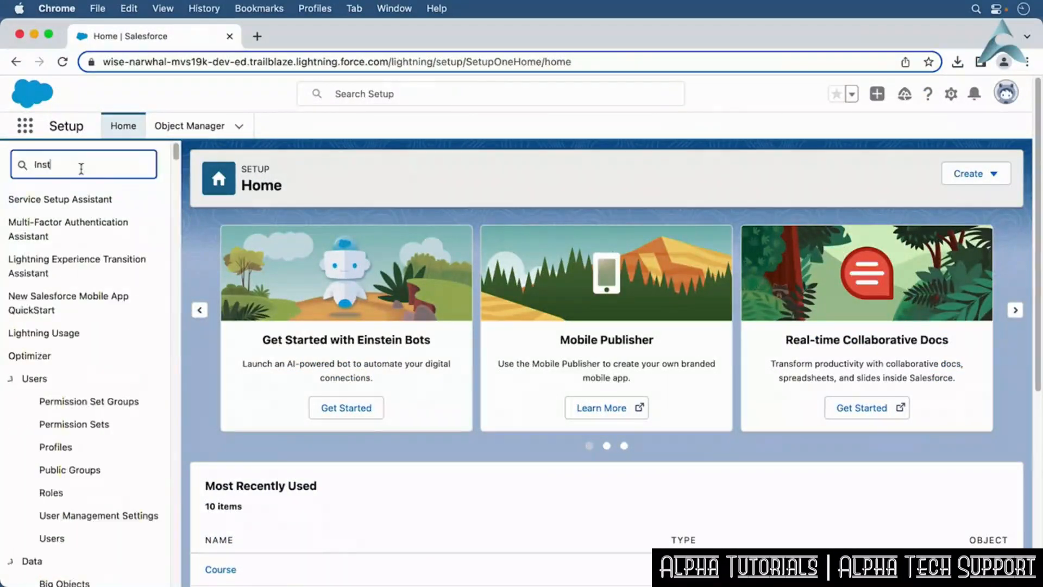
type("alled P")
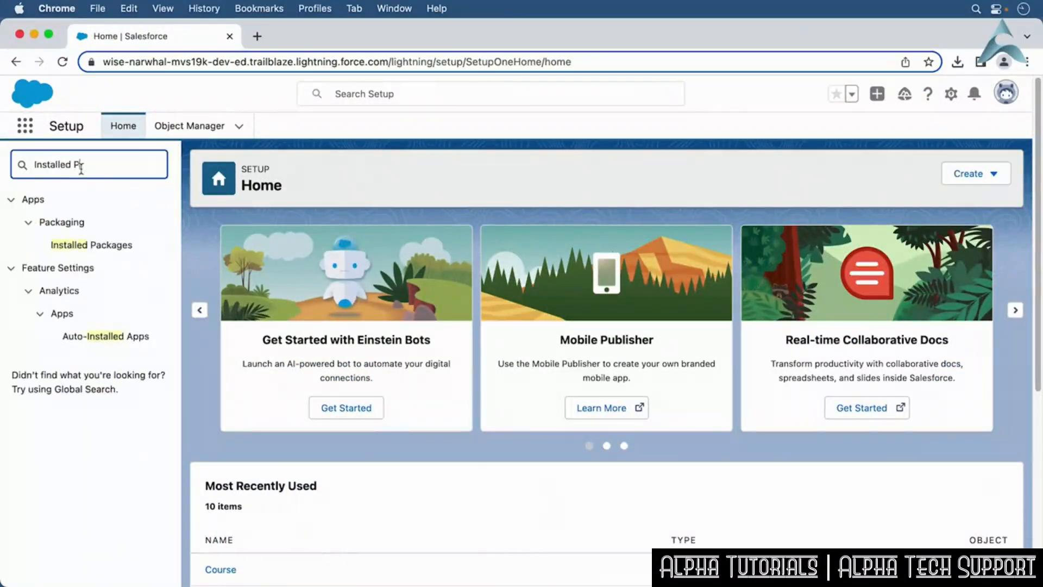
type("ackages")
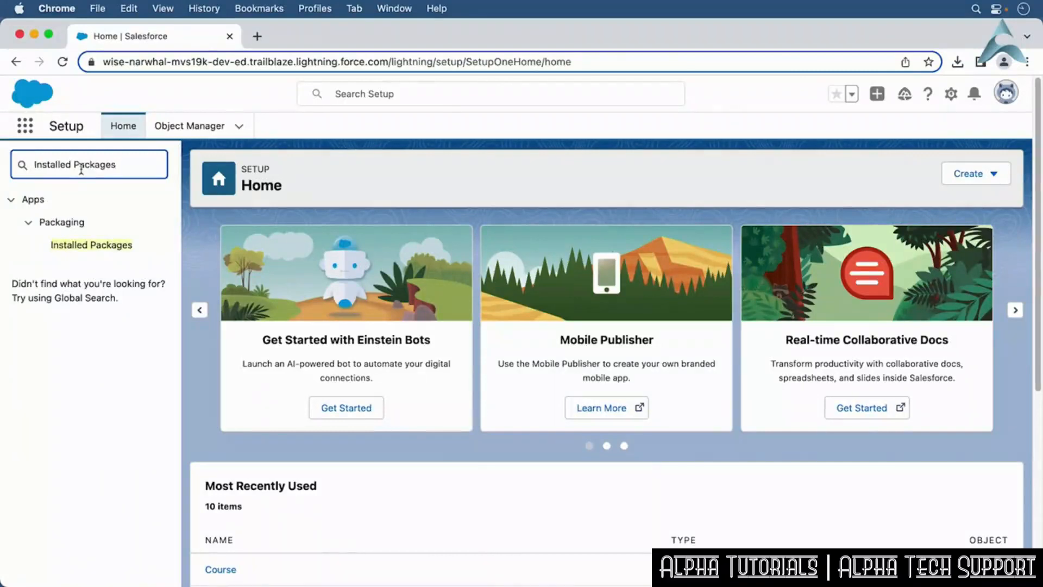
left_click(98, 246)
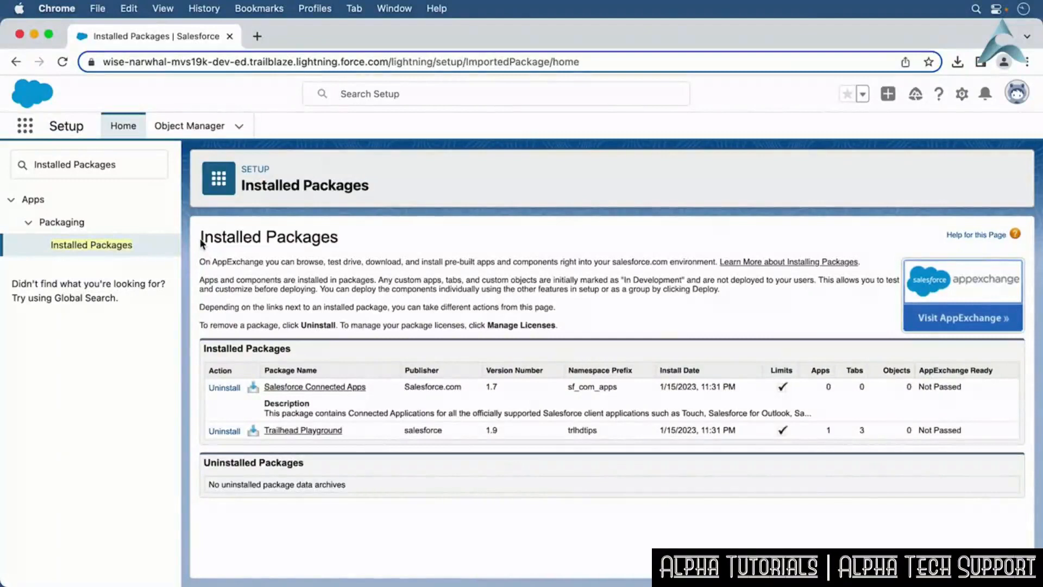
left_click(285, 386)
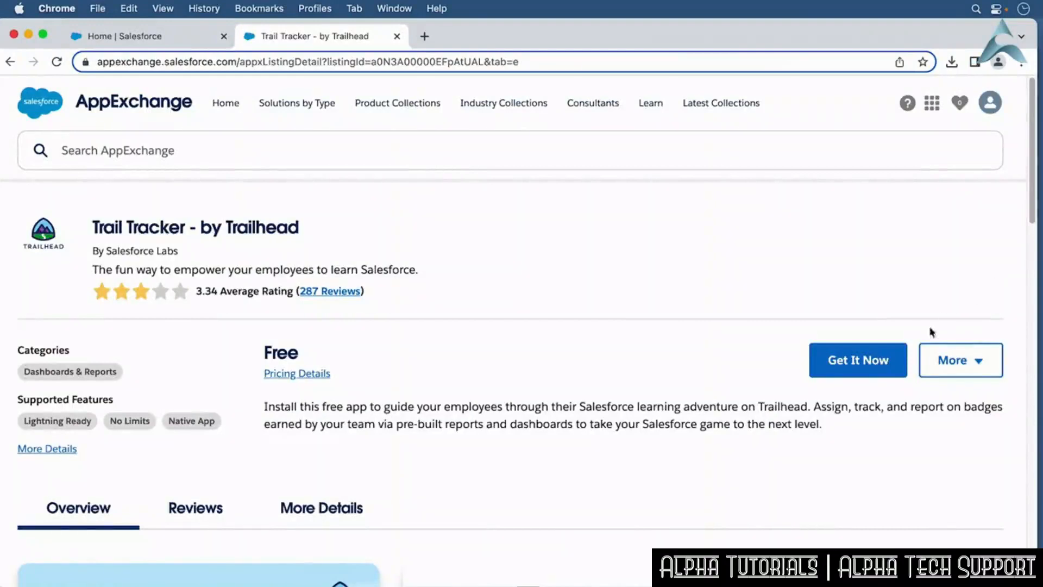
Get the Trail Tracker app and choose to install it in the production environment.
left_click(881, 365)
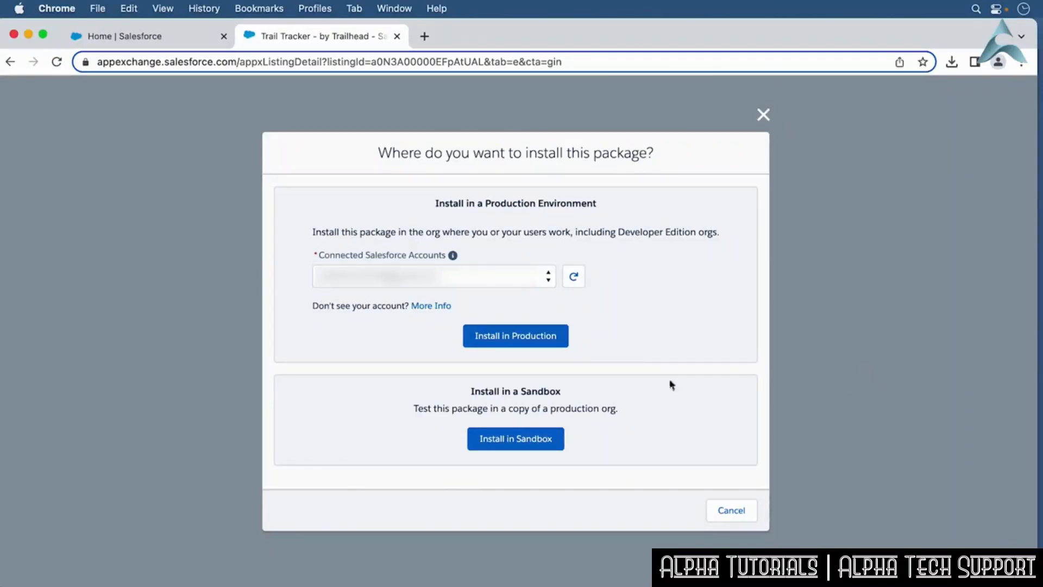
left_click(520, 340)
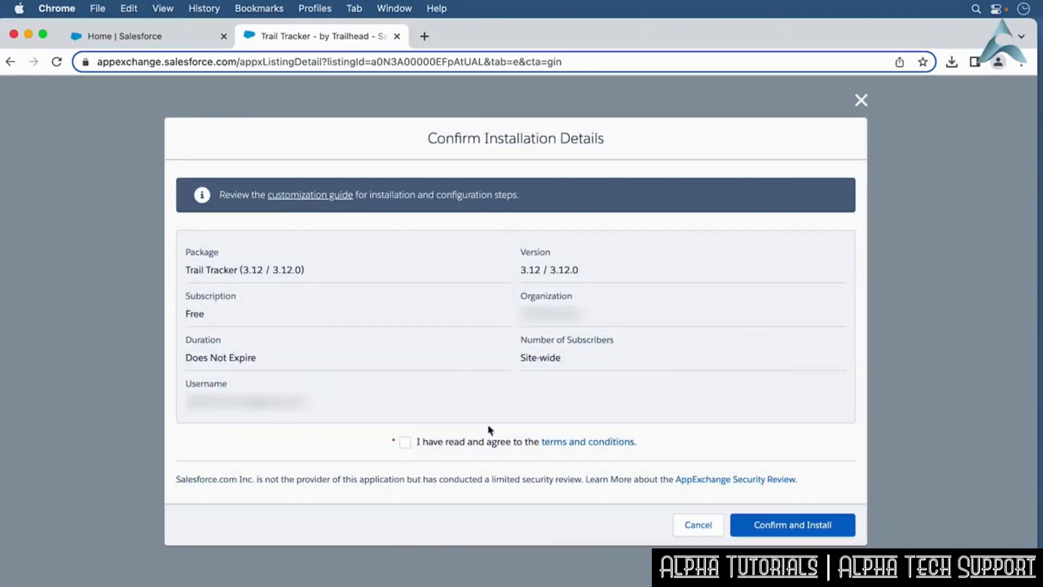
Agree to the terms and conditions and confirm the Trail Tracker installation.
left_click(473, 439)
left_click(821, 536)
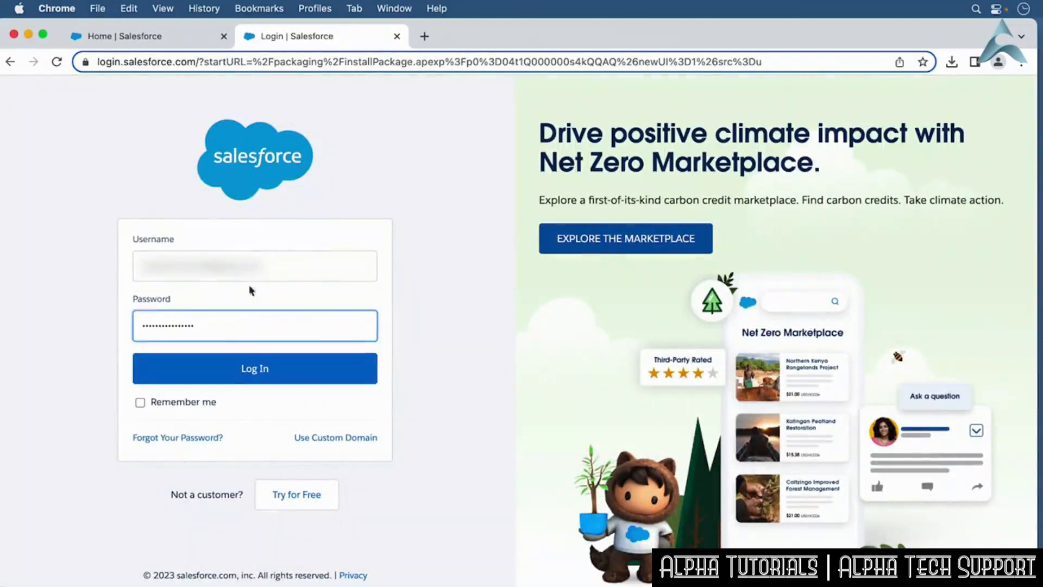
Log in to the org and postpone registering a mobile phone.
left_click(275, 373)
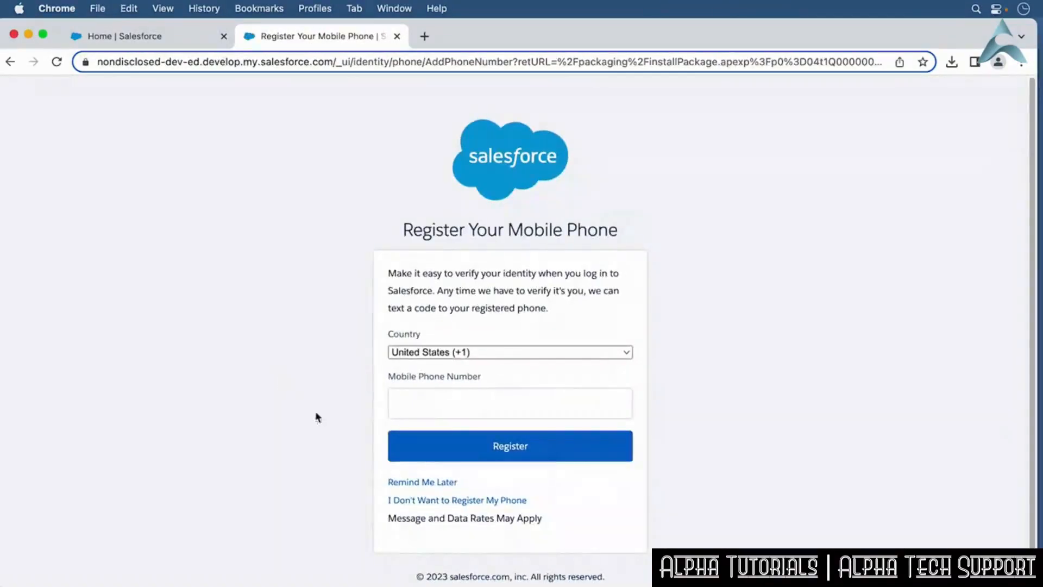
left_click(427, 483)
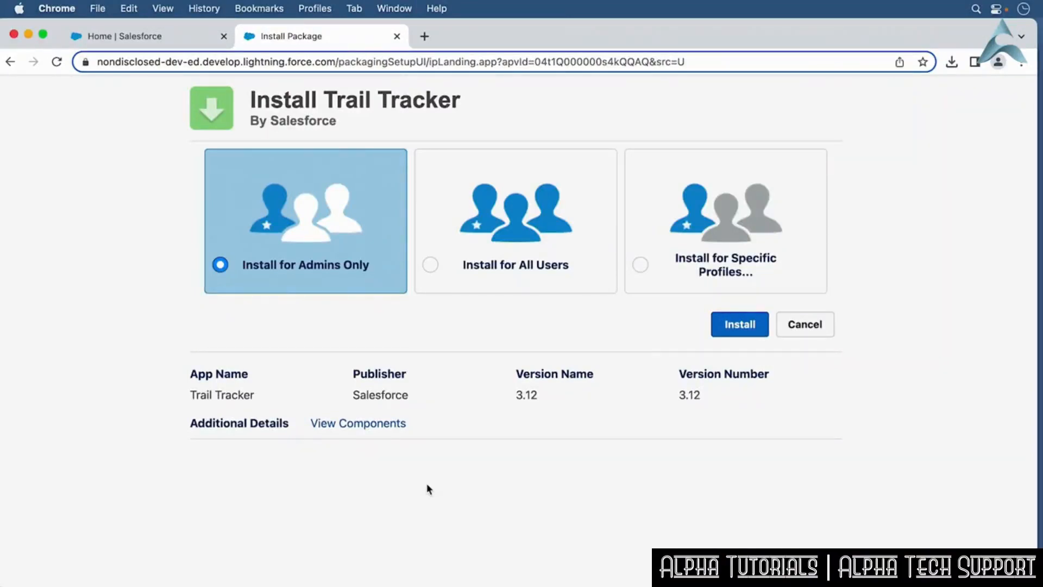
Install Trail Tracker for all users, granting access to the listed third-party websites.
left_click(482, 276)
left_click(745, 324)
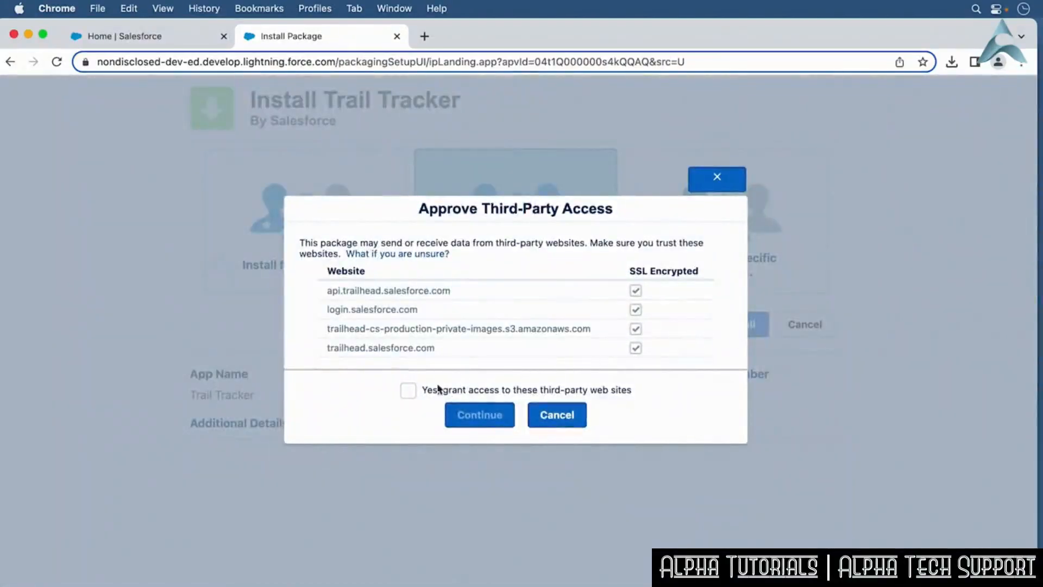
left_click(408, 390)
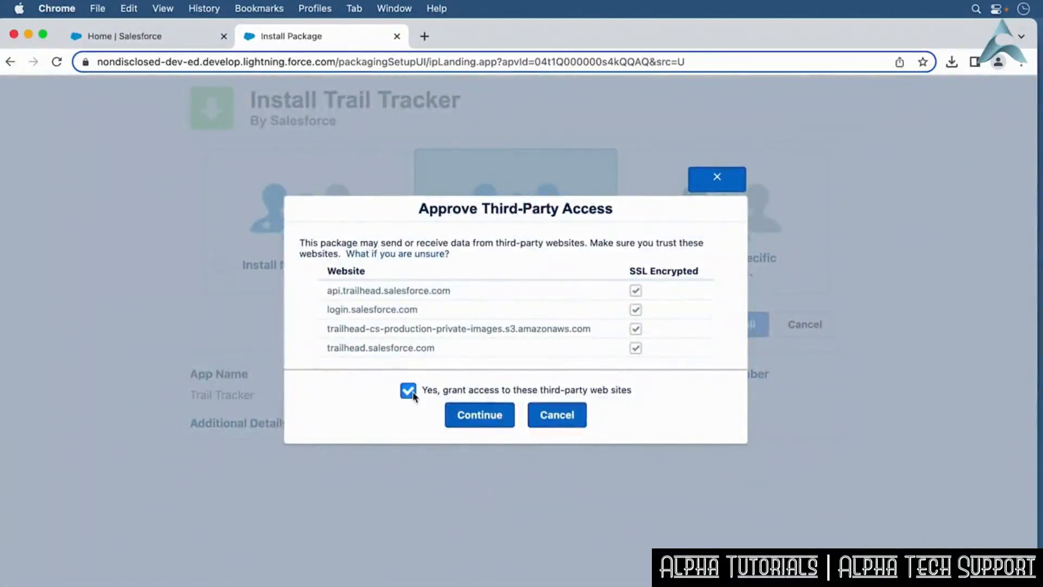
left_click(472, 417)
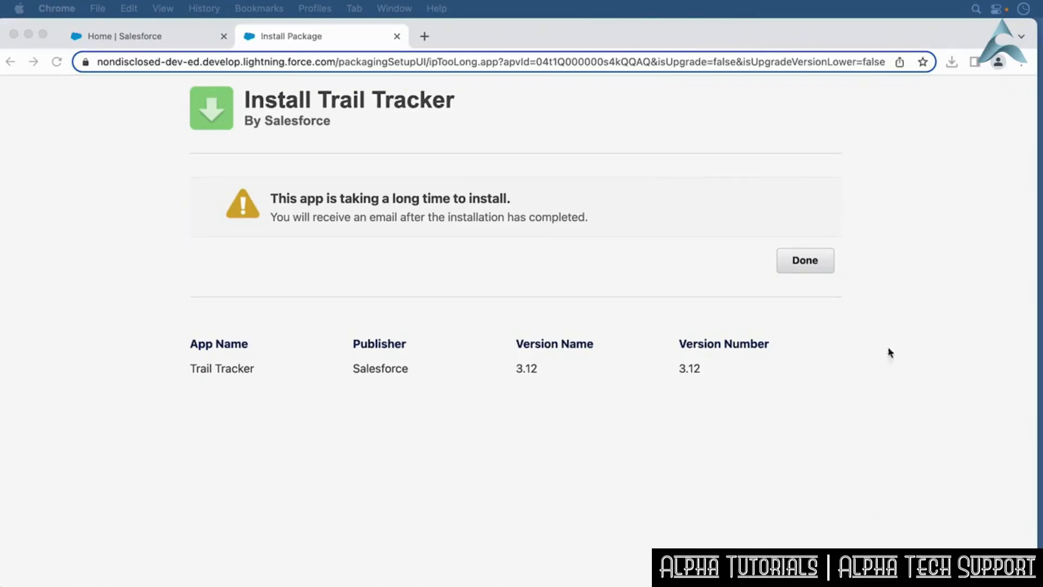
Finish the installation and open the Trail Tracker package details in Installed Packages.
left_click(796, 265)
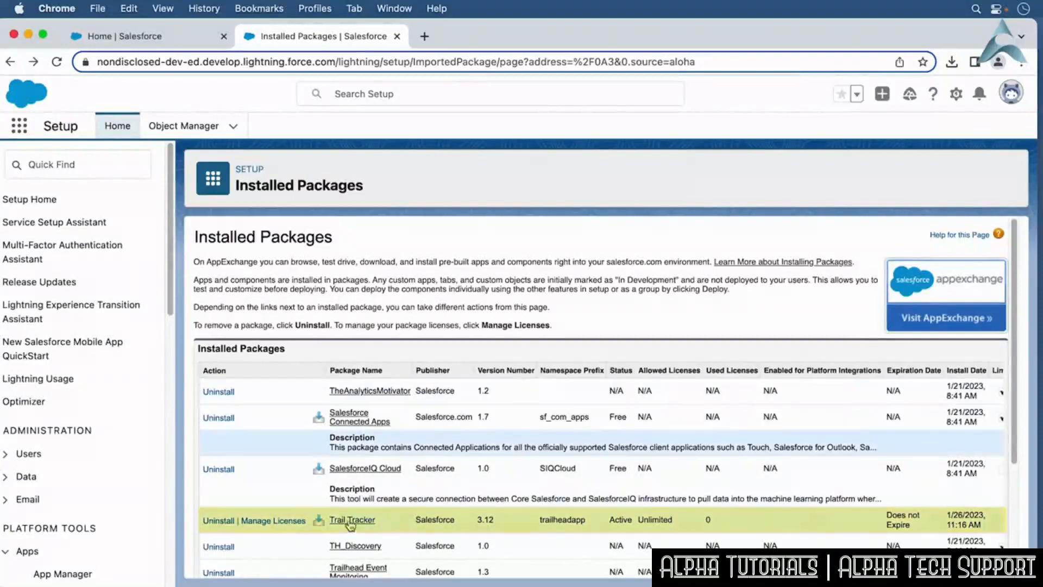
left_click(351, 520)
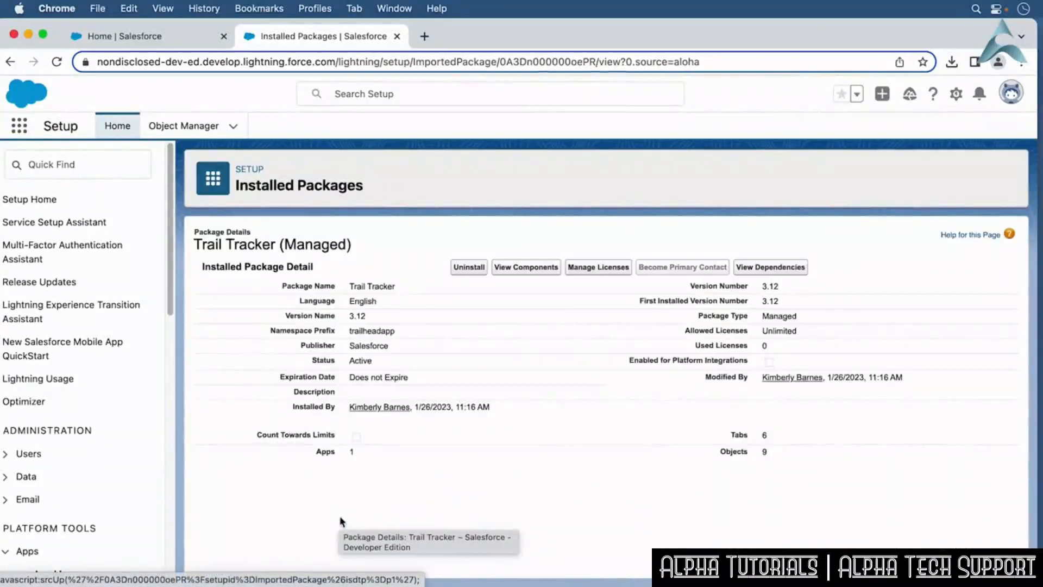
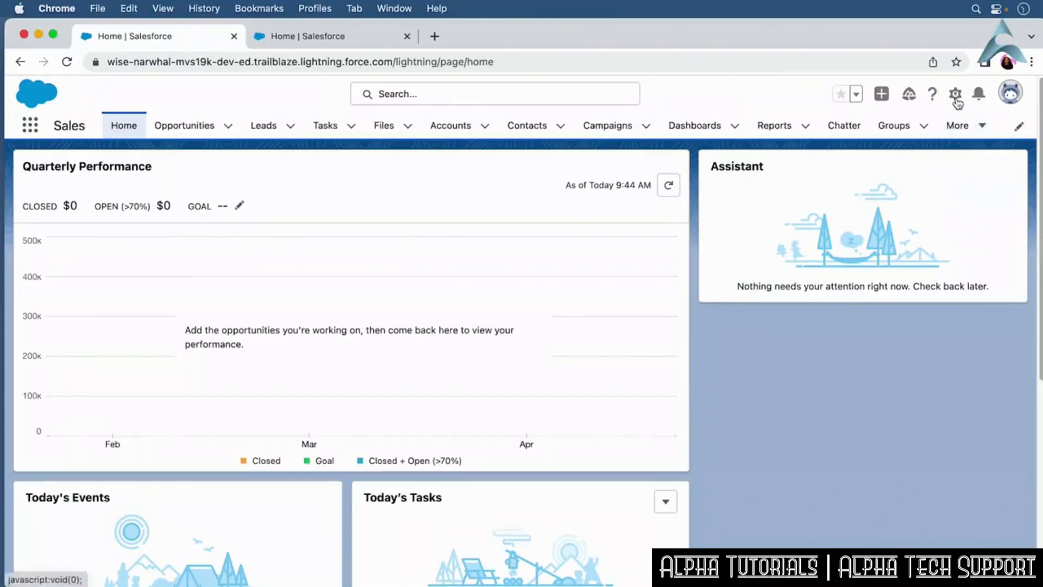
Open Setup from the gear menu and search Setup for Users.
left_click(956, 96)
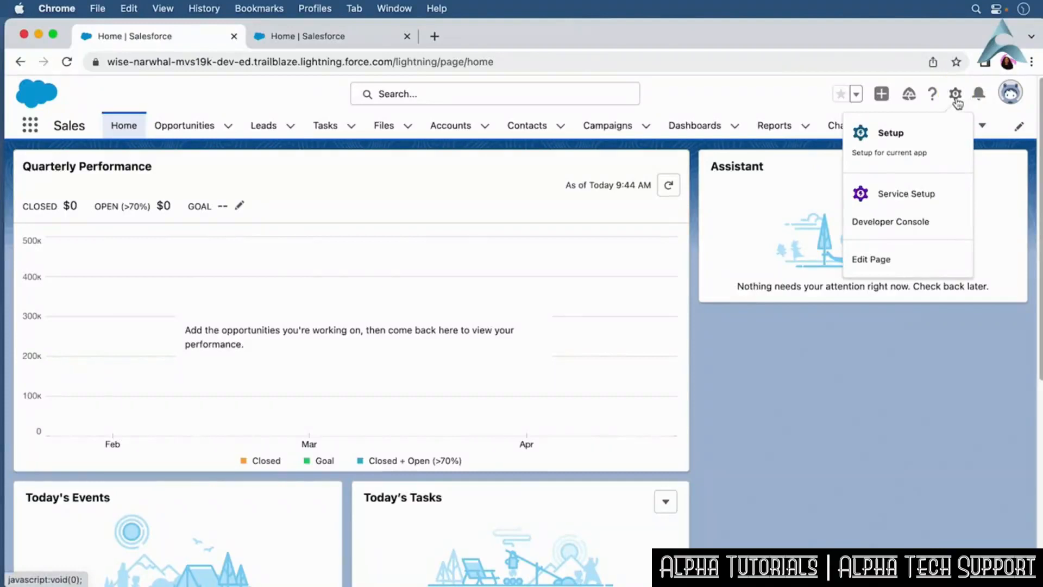
left_click(918, 141)
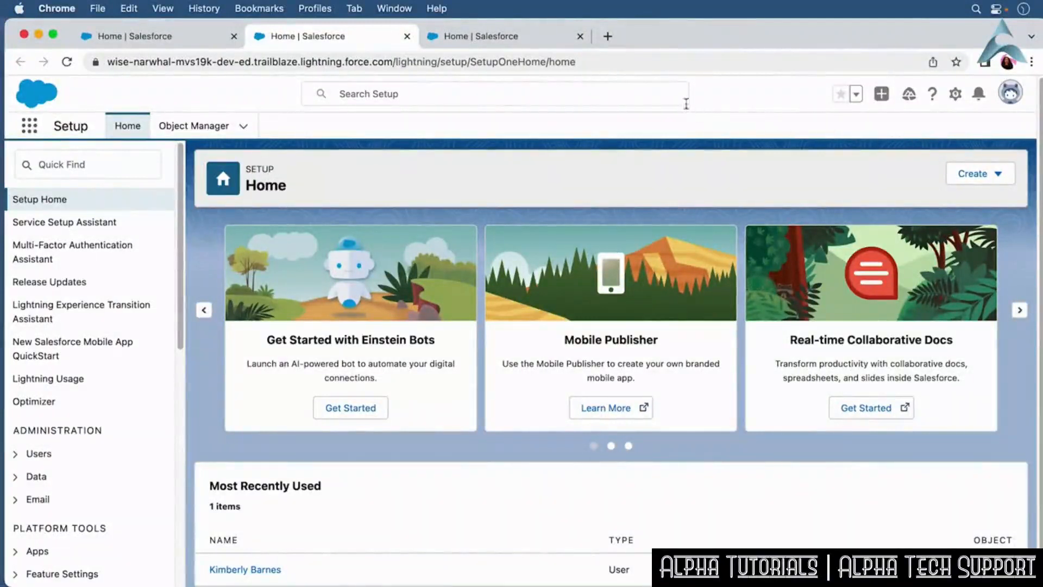
left_click(653, 95)
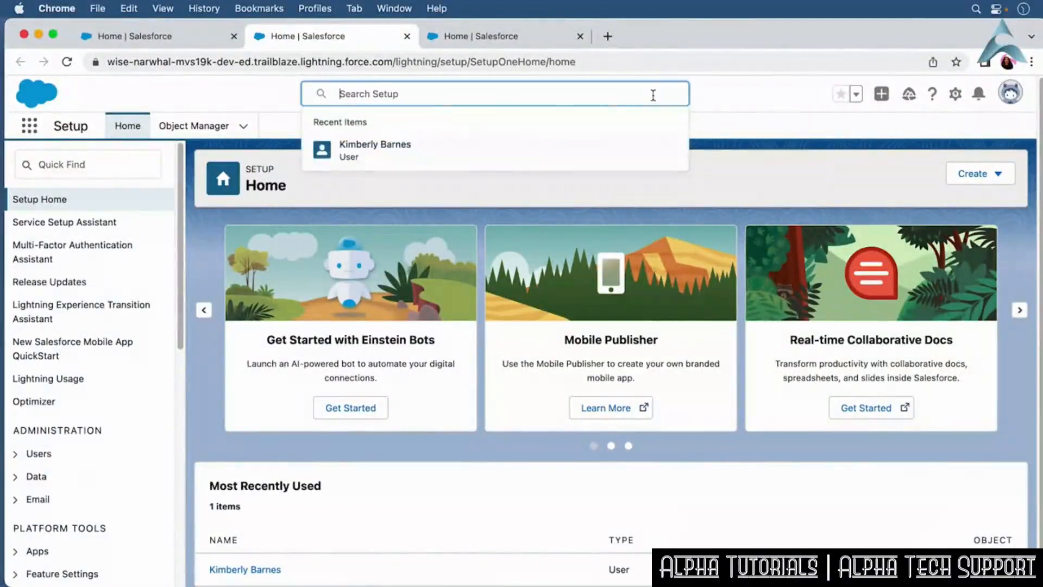
type("Users")
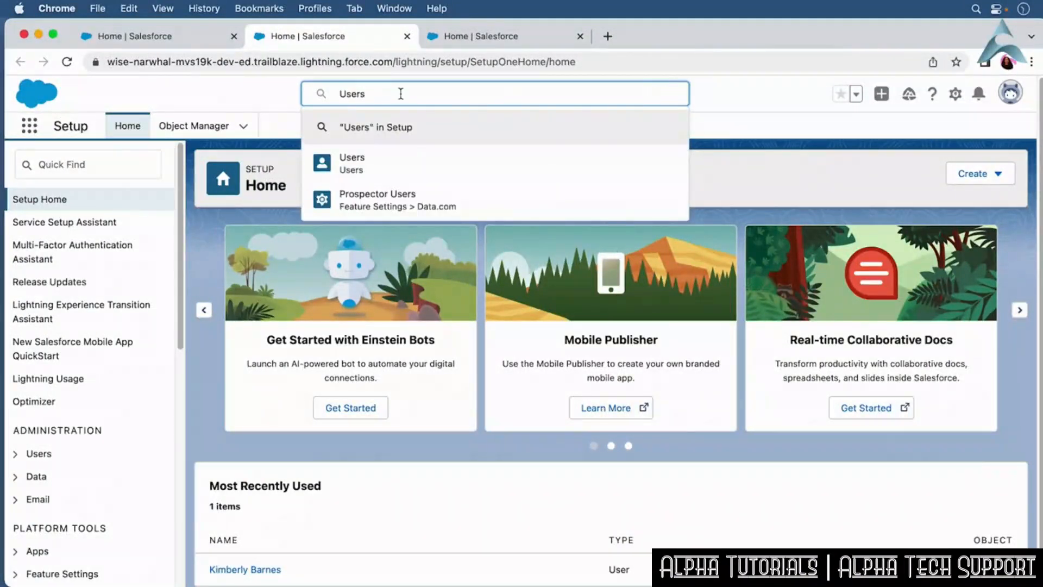
left_click(588, 158)
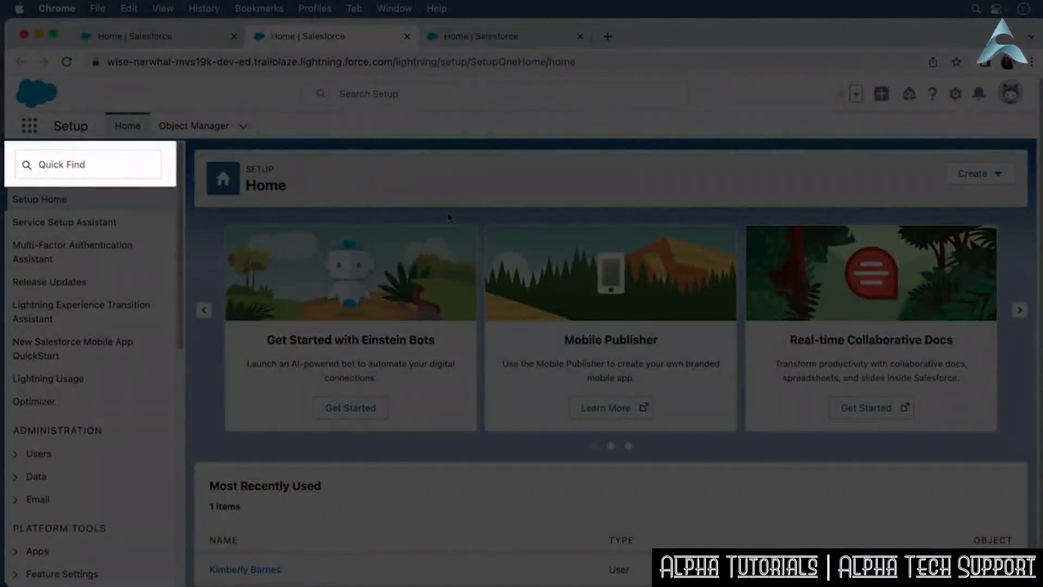
Filter the Quick Find menu for Permission, then for Sets, and clear the search.
left_click(63, 166)
type("Pe")
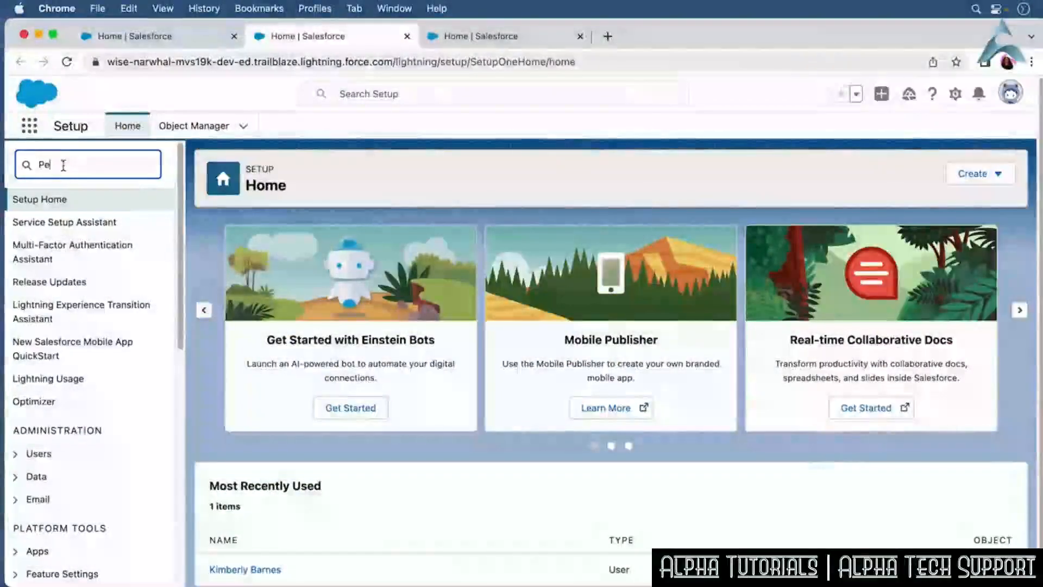
type("rmission")
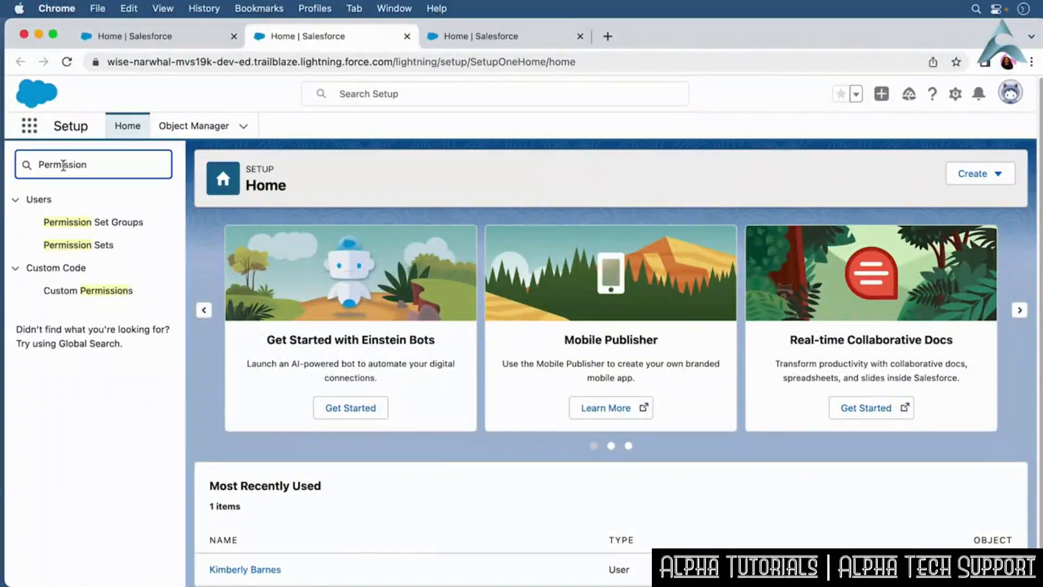
double_click(63, 165)
key("BackSpace")
type("Se")
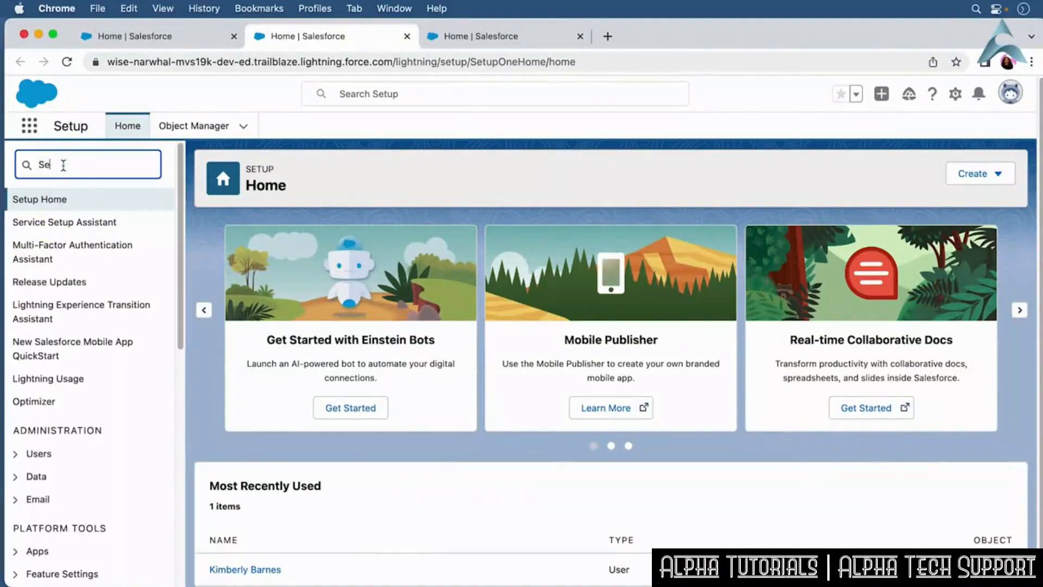
type("ts")
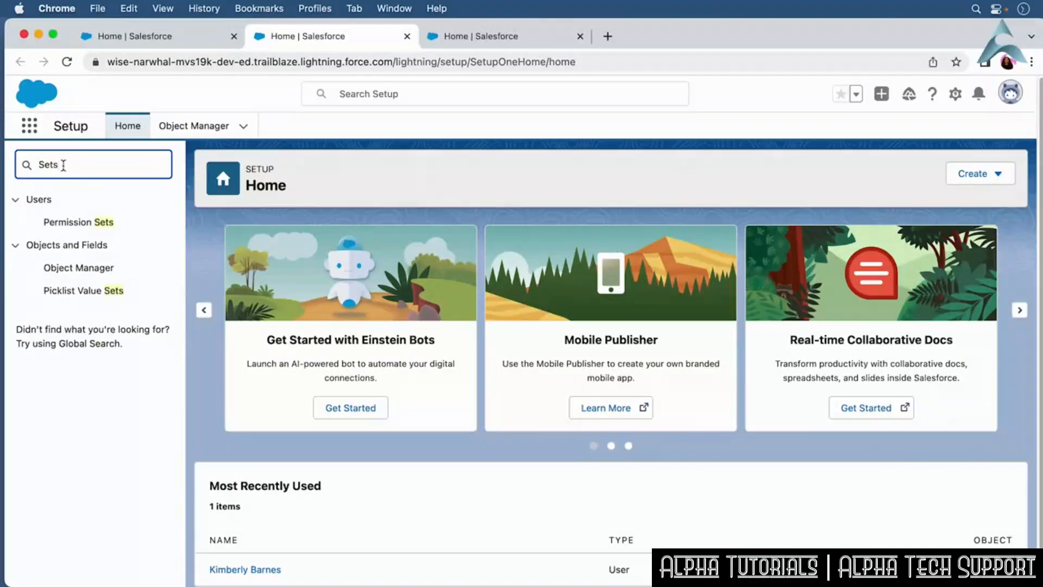
key("BackSpace")
key("BackSpace")
key("BackSpace")
key("BackSpace")
left_click(399, 186)
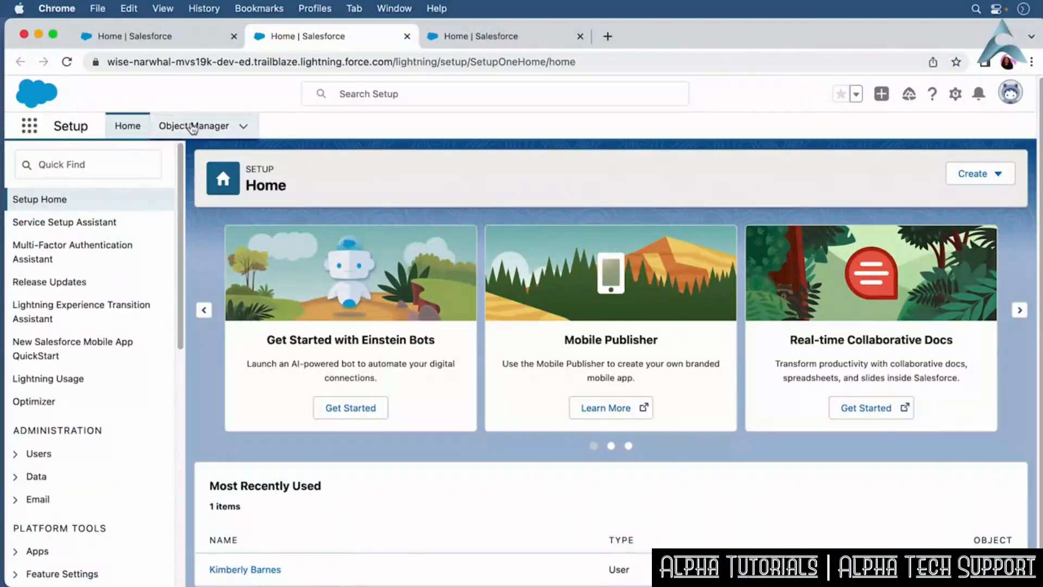
Open the Account object in Object Manager and view its Fields & Relationships.
left_click(193, 126)
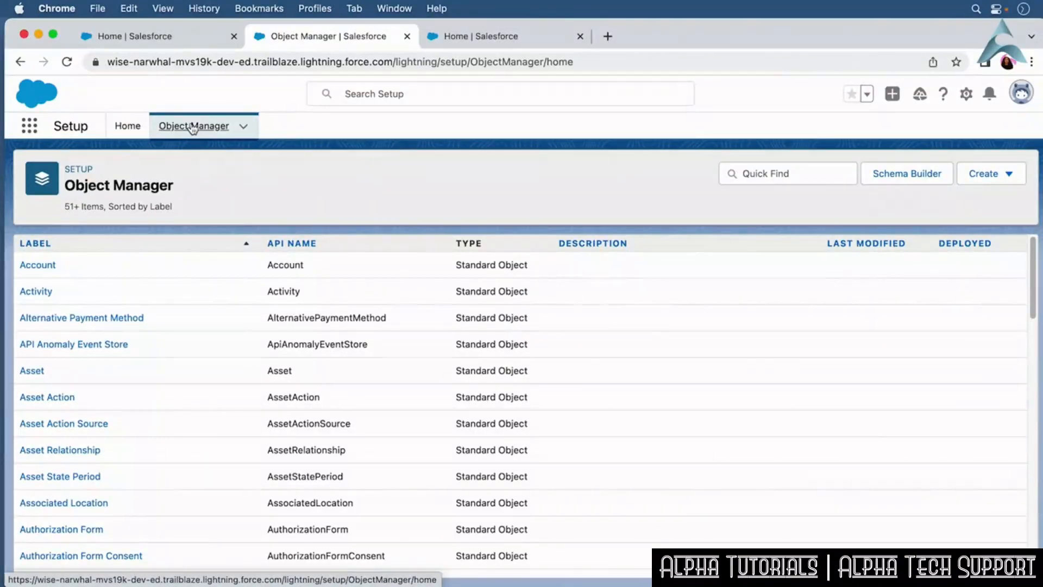
left_click(38, 265)
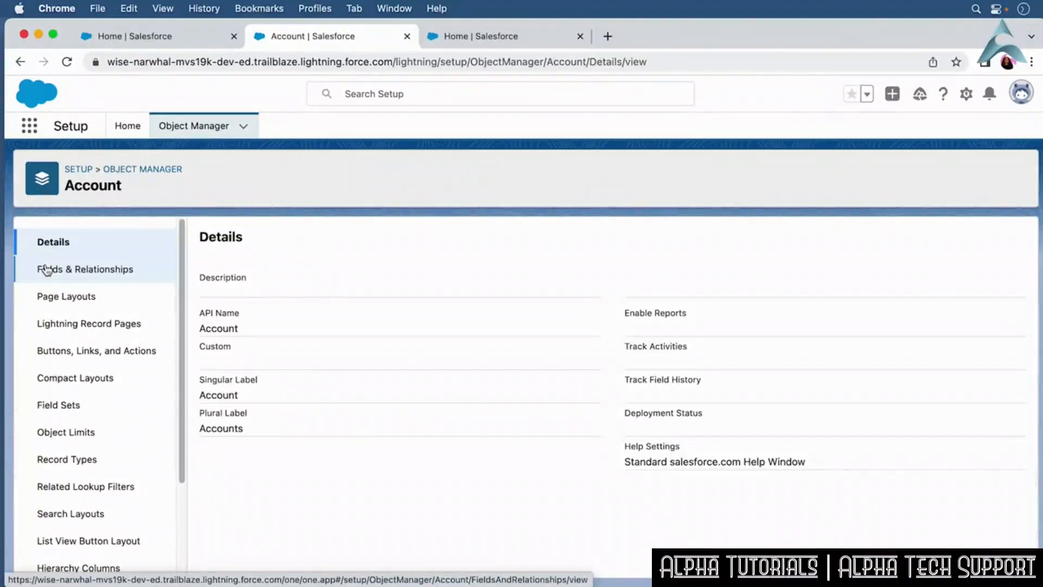
left_click(46, 269)
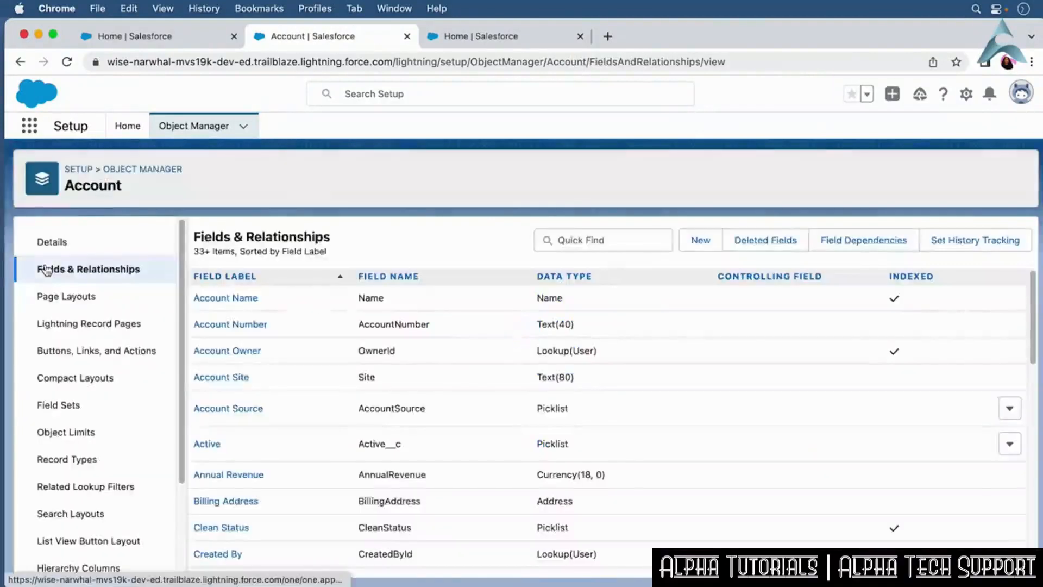
Return to Setup Home and look at the Create menu's options.
left_click(135, 130)
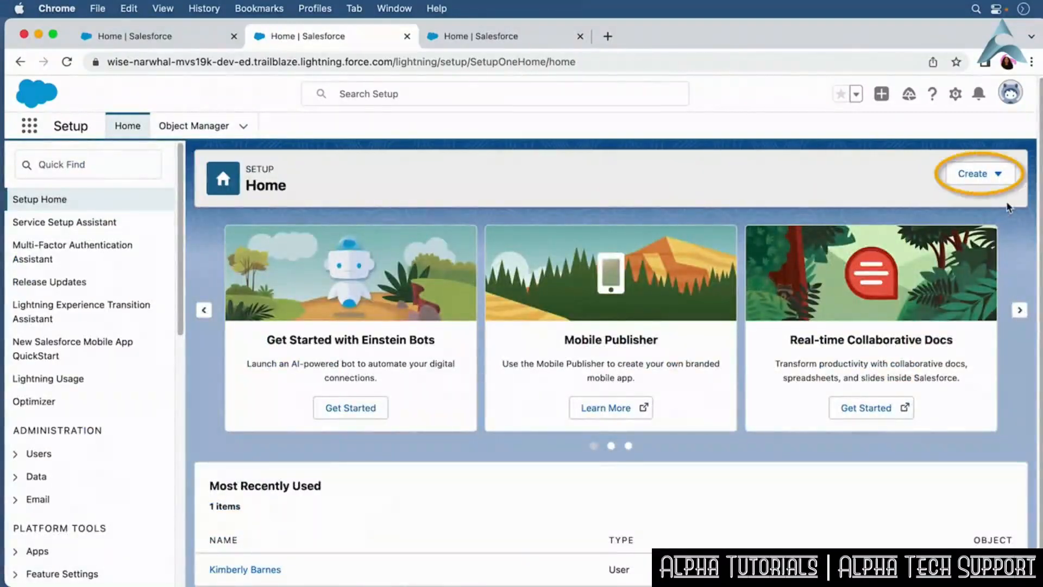
left_click(1004, 177)
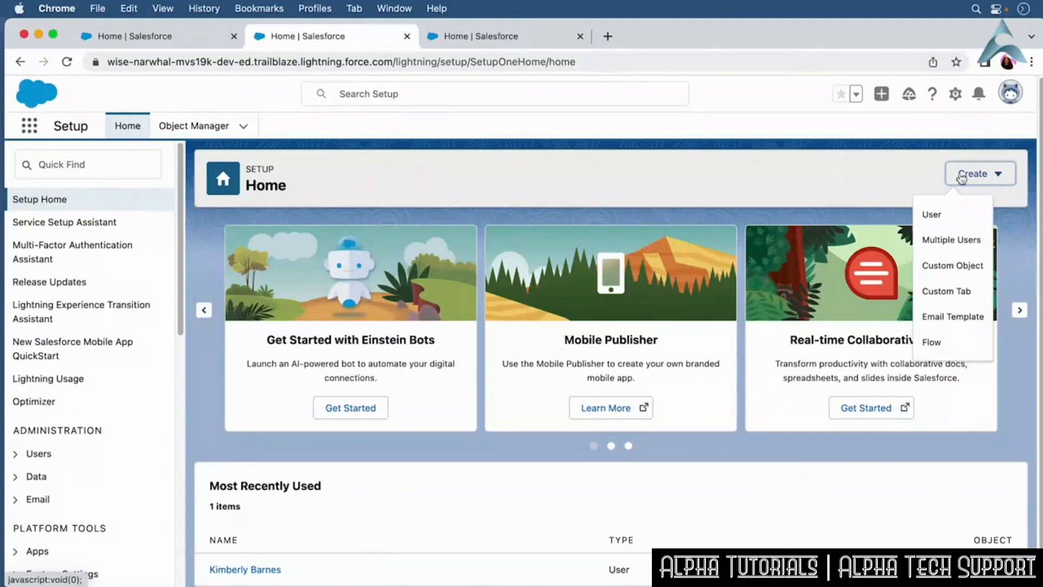
left_click(747, 189)
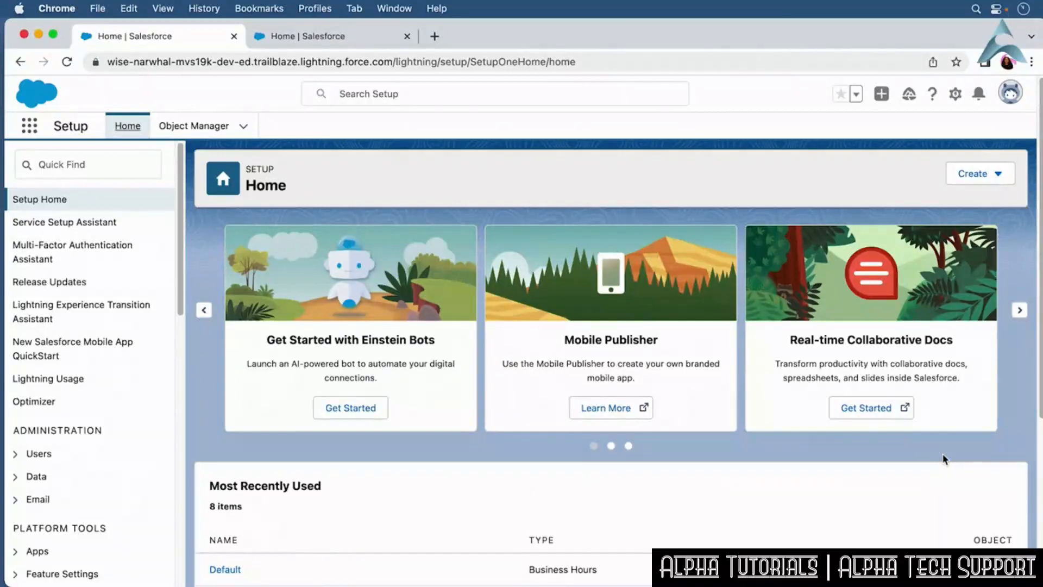
Filter Quick Find for Company and open Company Information.
left_click(94, 164)
type("qompany")
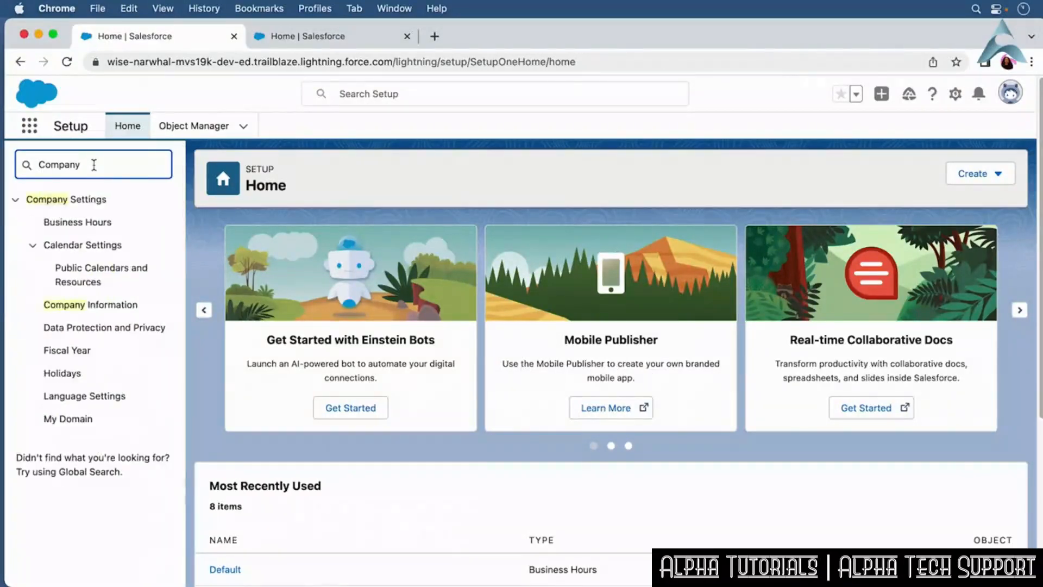
left_click(121, 308)
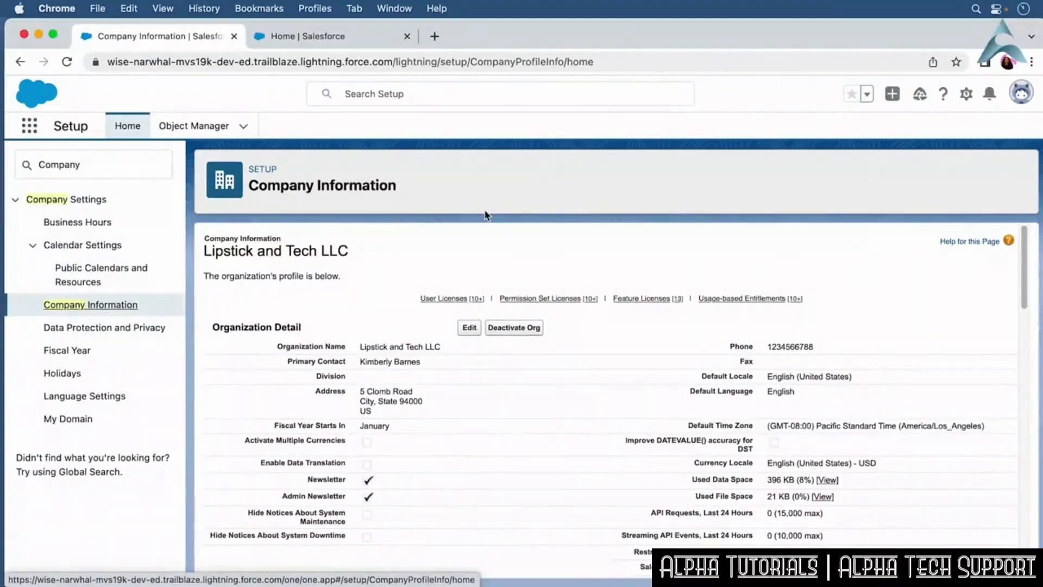
Examine the user, permission set and feature licenses and usage-based entitlements on Company Information.
left_click_drag(1025, 247, 1027, 357)
scroll(1028, 380, "down", 3)
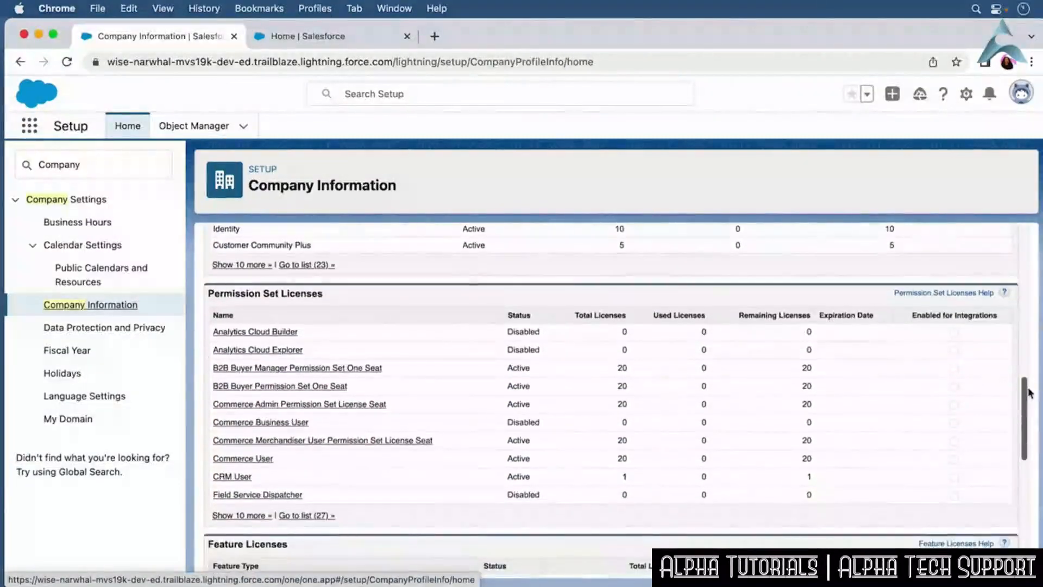
scroll(1028, 380, "down", 5)
scroll(616, 400, "down", 5)
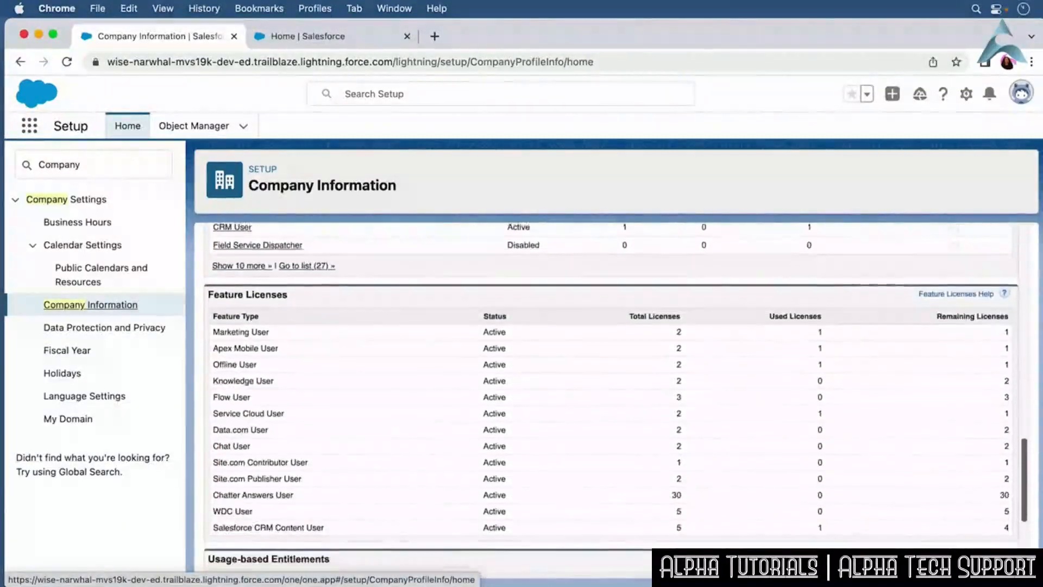
scroll(615, 400, "down", 1)
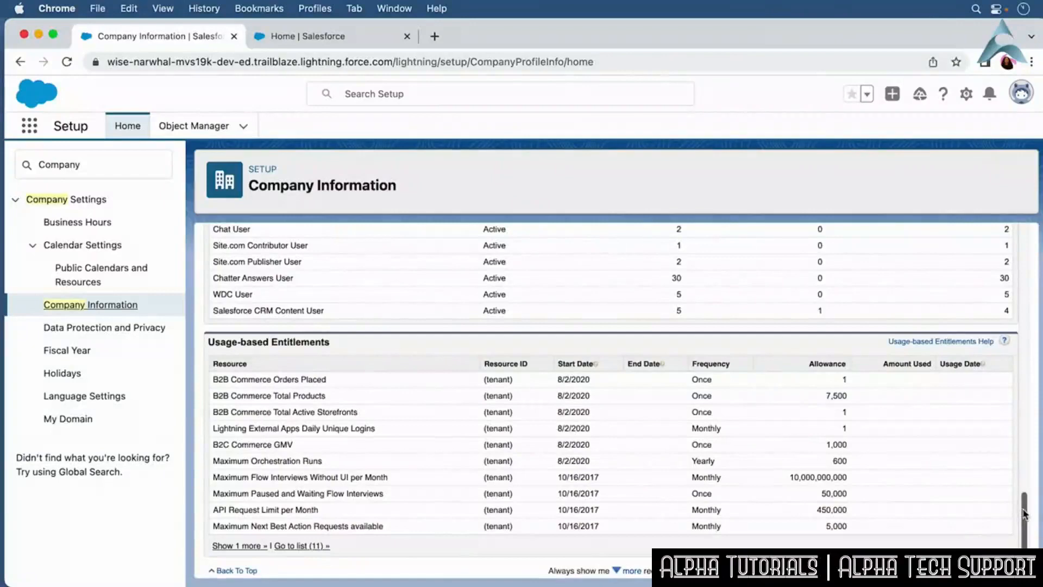
left_click_drag(1023, 513, 1029, 354)
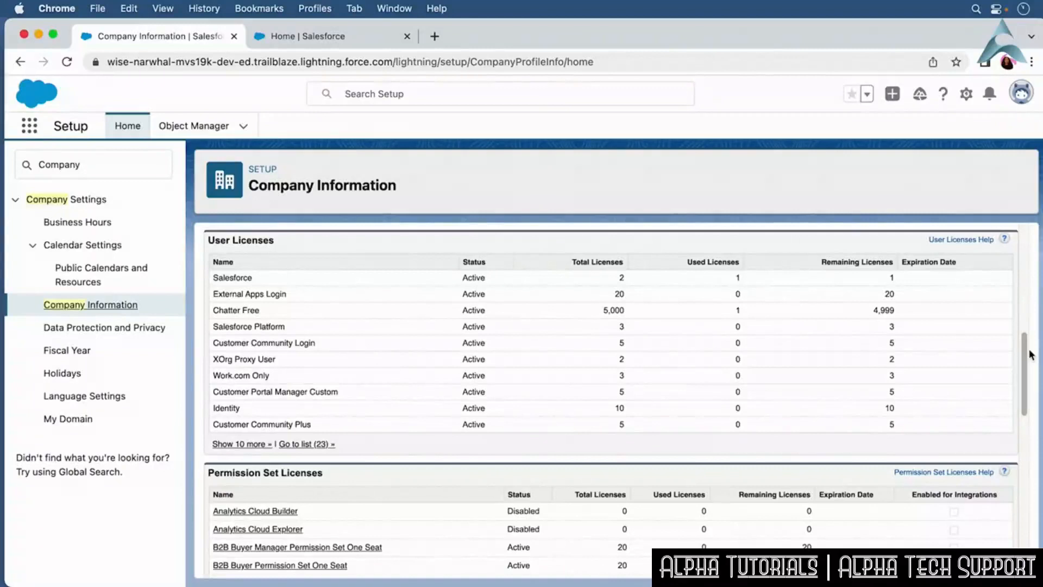
left_click_drag(1029, 352, 1033, 244)
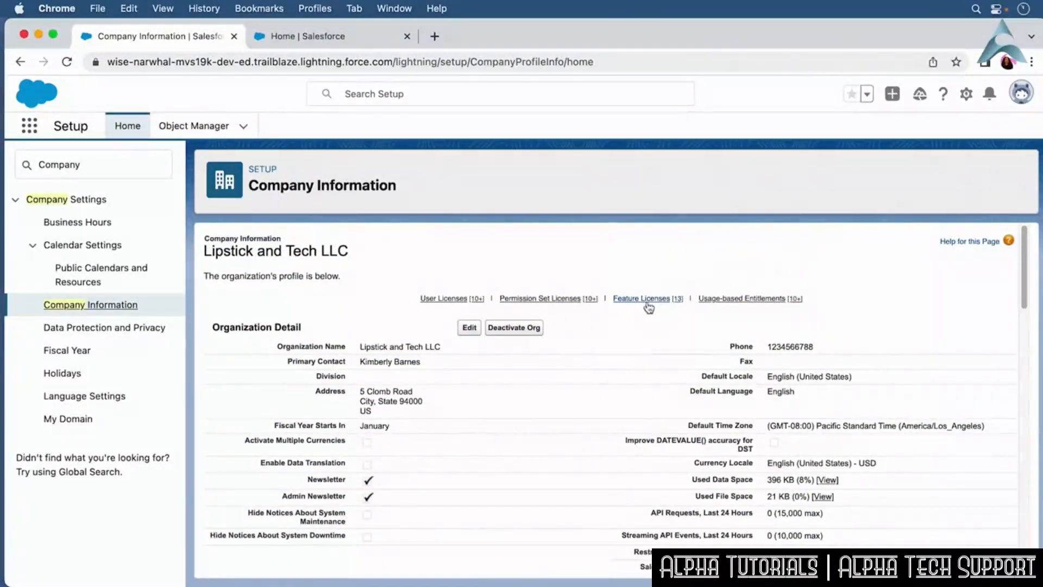
Open the organization profile for editing, review its locale and currency settings, and return to Setup Home.
left_click(466, 331)
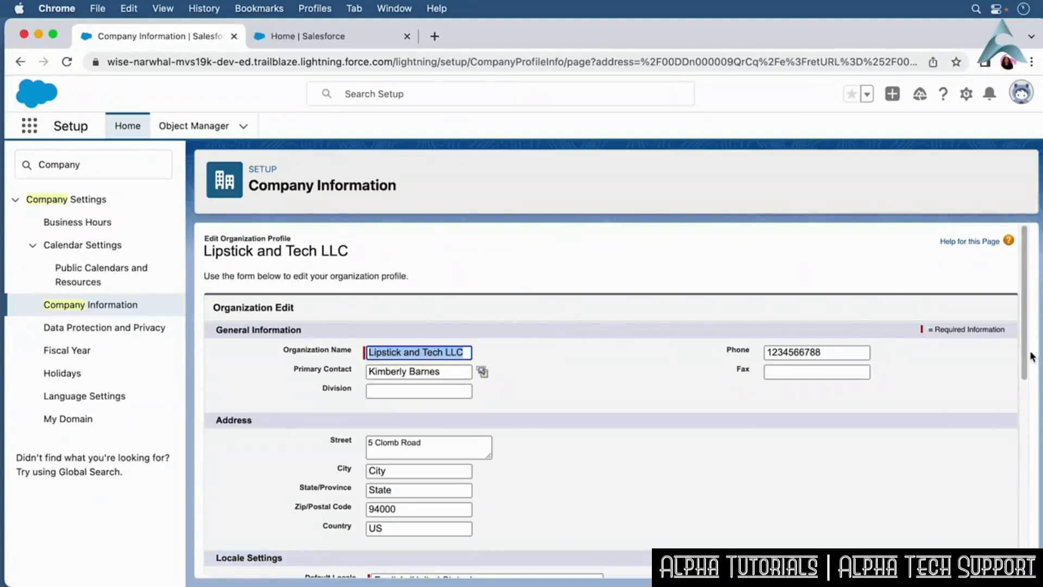
left_click_drag(1029, 358, 1017, 487)
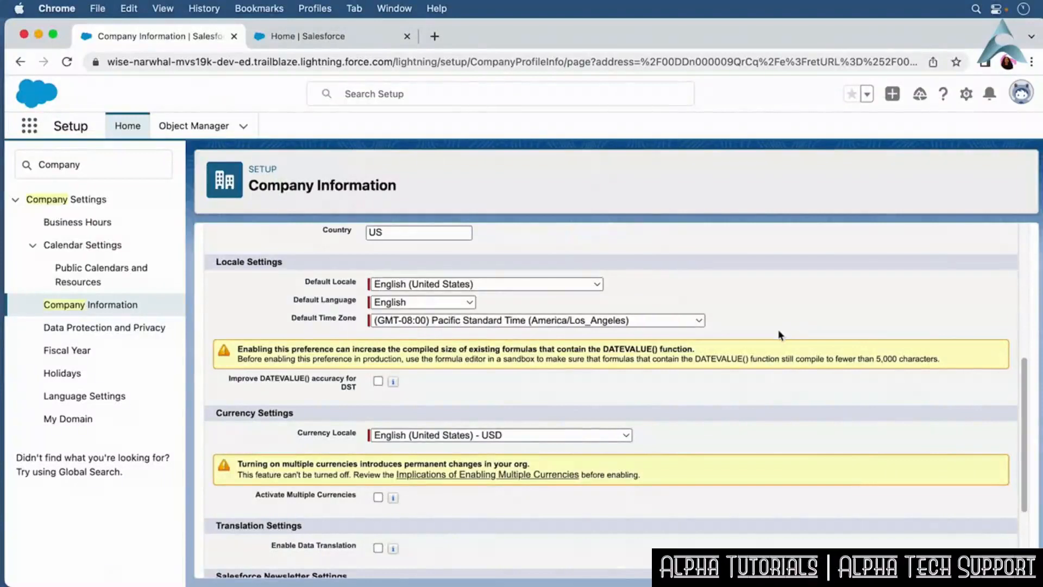
left_click(134, 130)
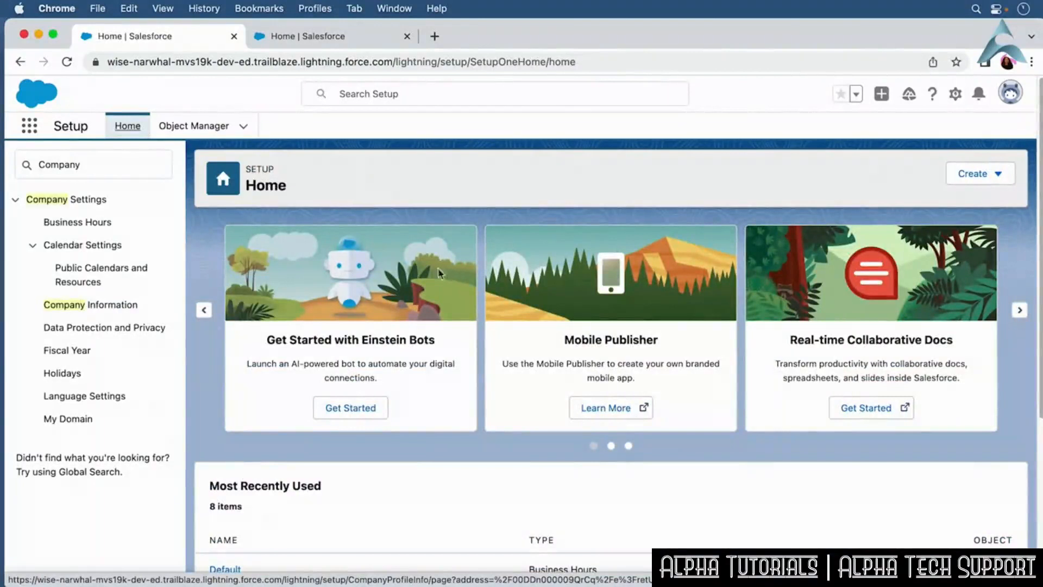
Open the Fiscal Year settings and choose July as the standard fiscal year start month.
double_click(67, 165)
type("Fiscal")
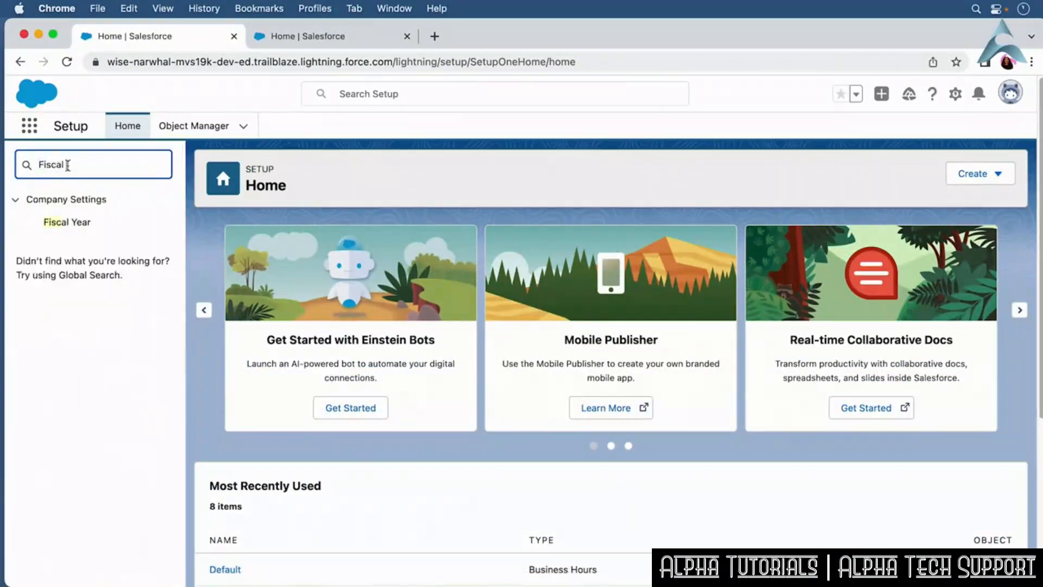
type(" Year")
left_click(68, 222)
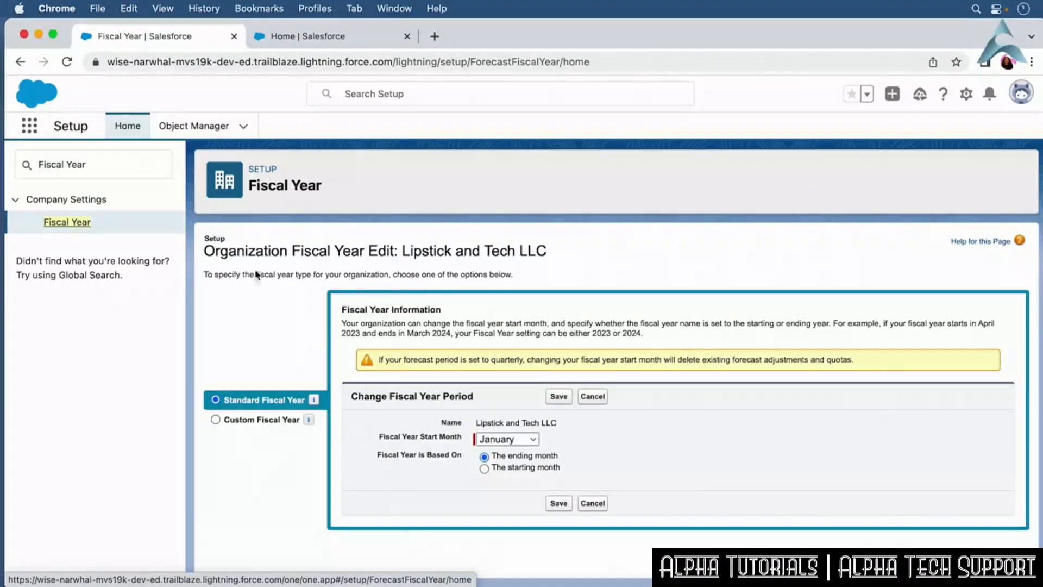
left_click(534, 443)
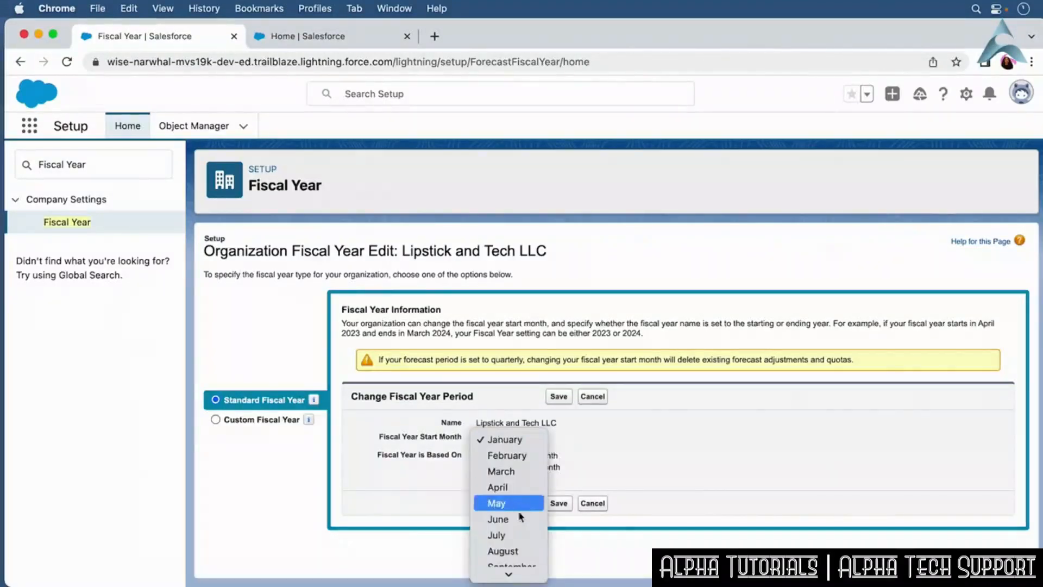
left_click(514, 535)
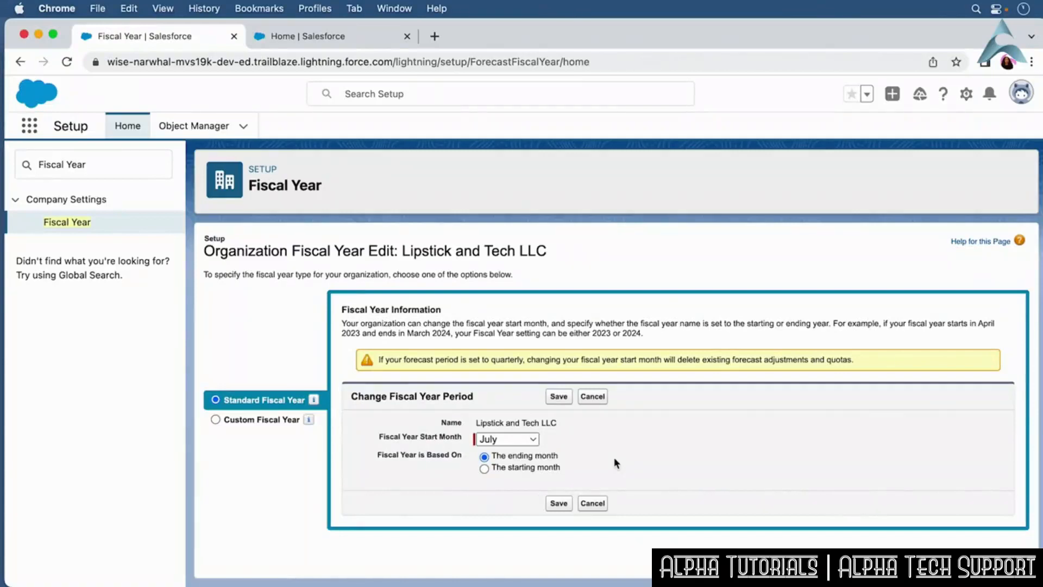
Select Custom Fiscal Year, tick the acknowledgement checkbox, and go back to Setup Home without enabling.
left_click(264, 420)
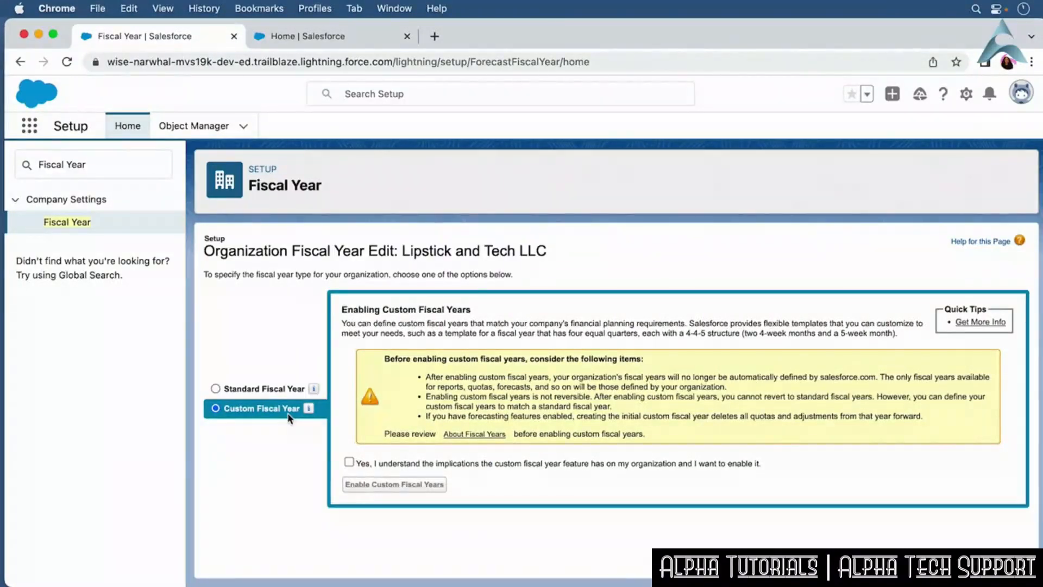
left_click(349, 462)
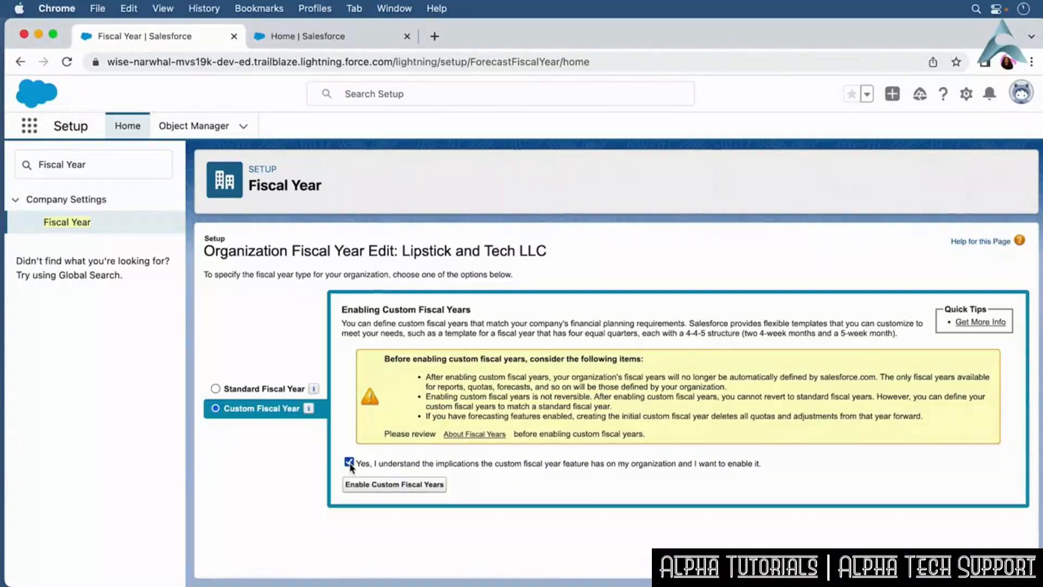
left_click(137, 128)
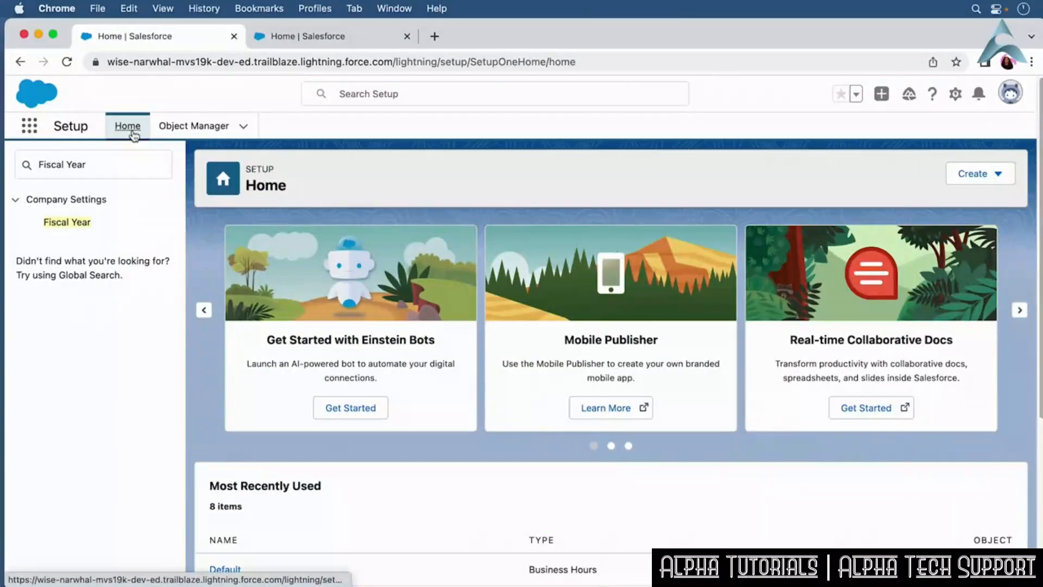
Filter Quick Find for business hours and open the Business Hours page.
left_click_drag(108, 166, 20, 166)
type("business hours")
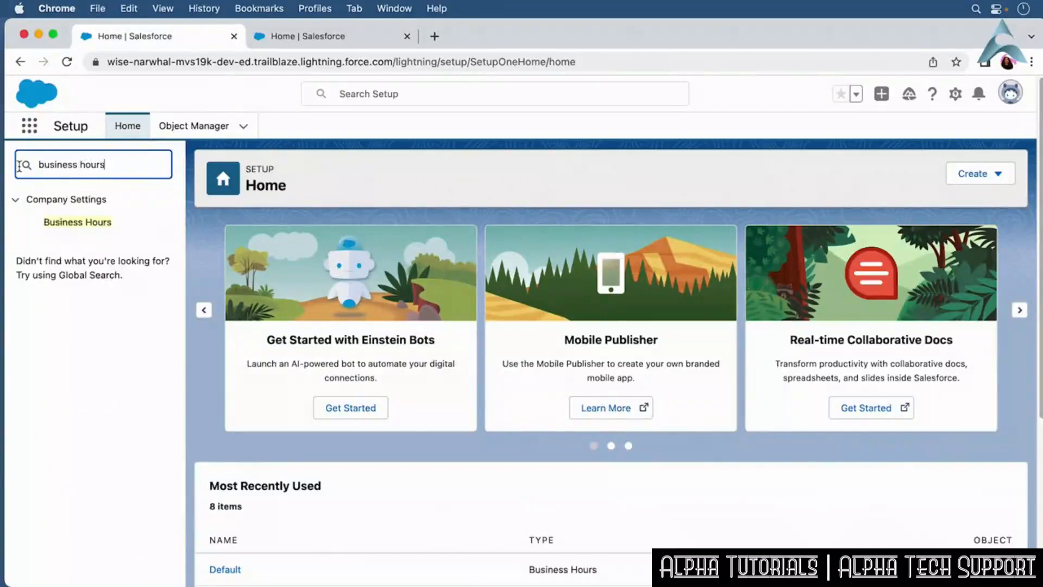
left_click(95, 225)
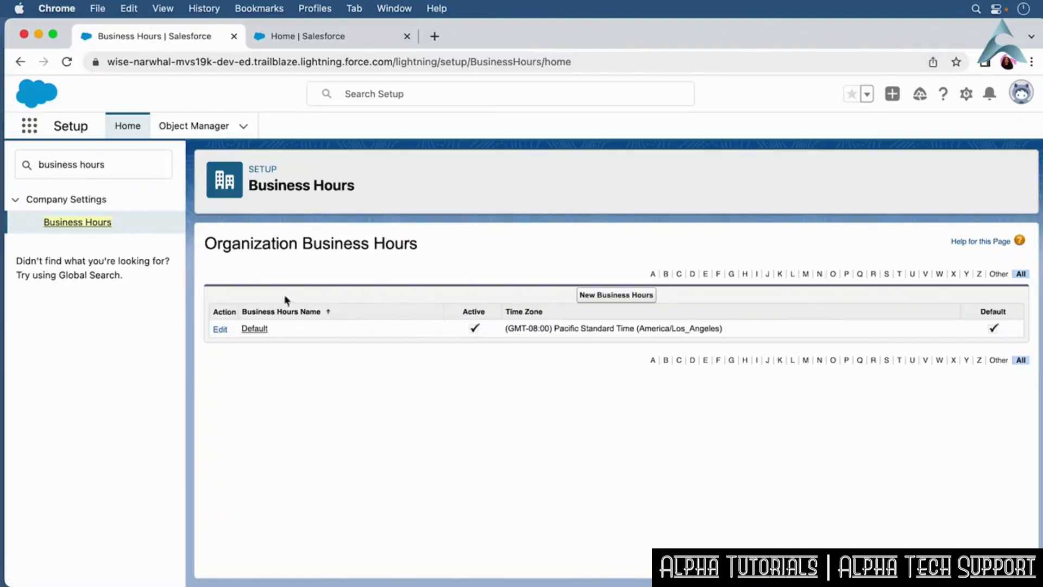
Open the Default business hours for editing and untick the 24 hours option for every day of the week.
left_click(221, 329)
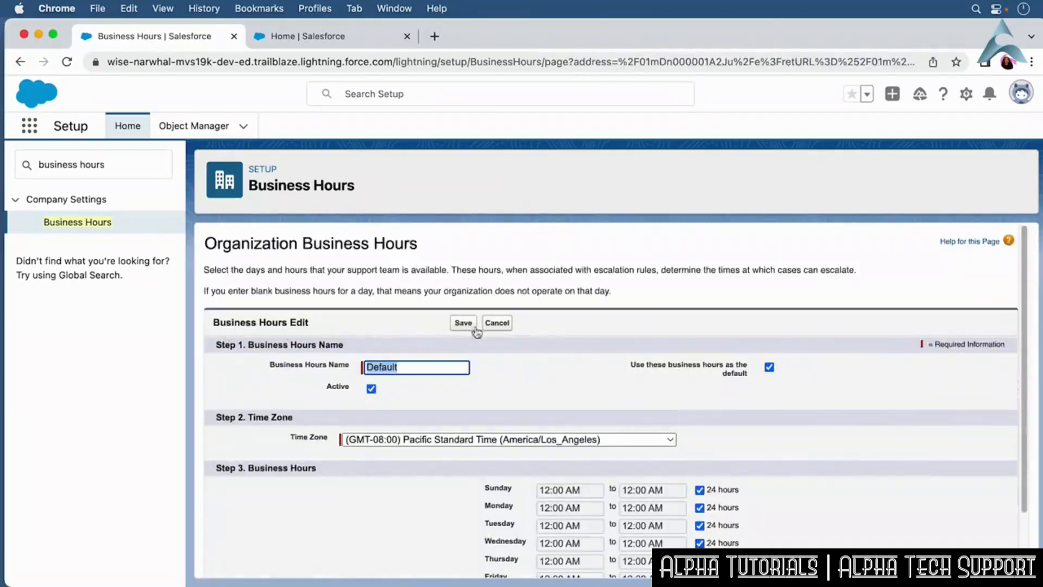
left_click_drag(1025, 296, 1026, 363)
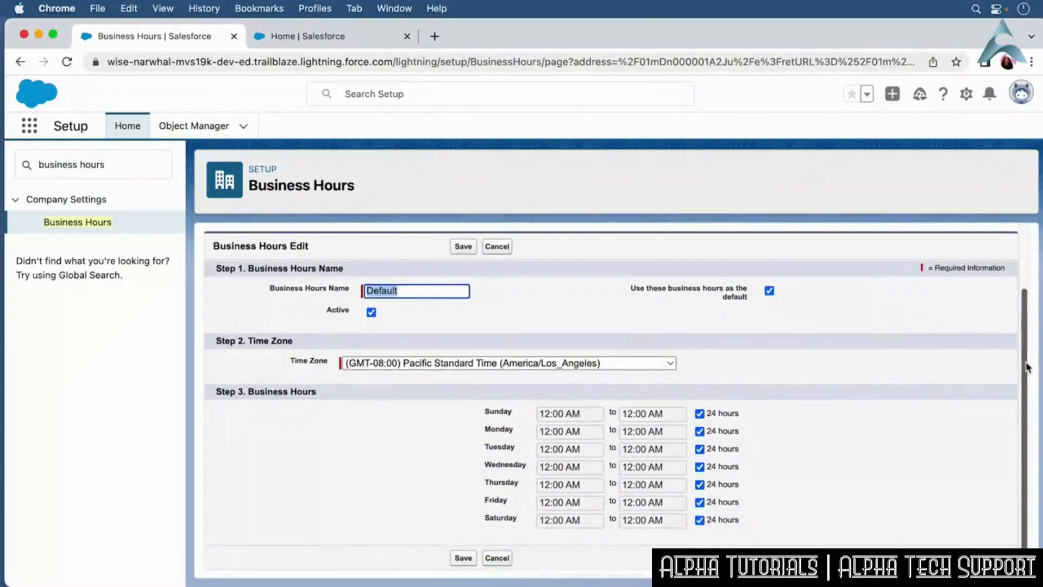
left_click(733, 416)
left_click(733, 432)
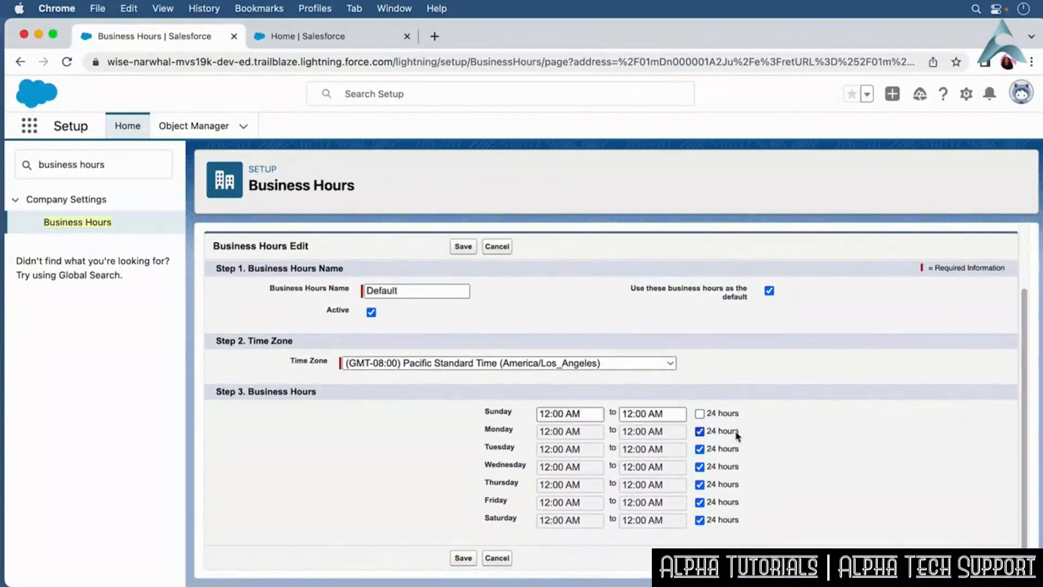
left_click(732, 448)
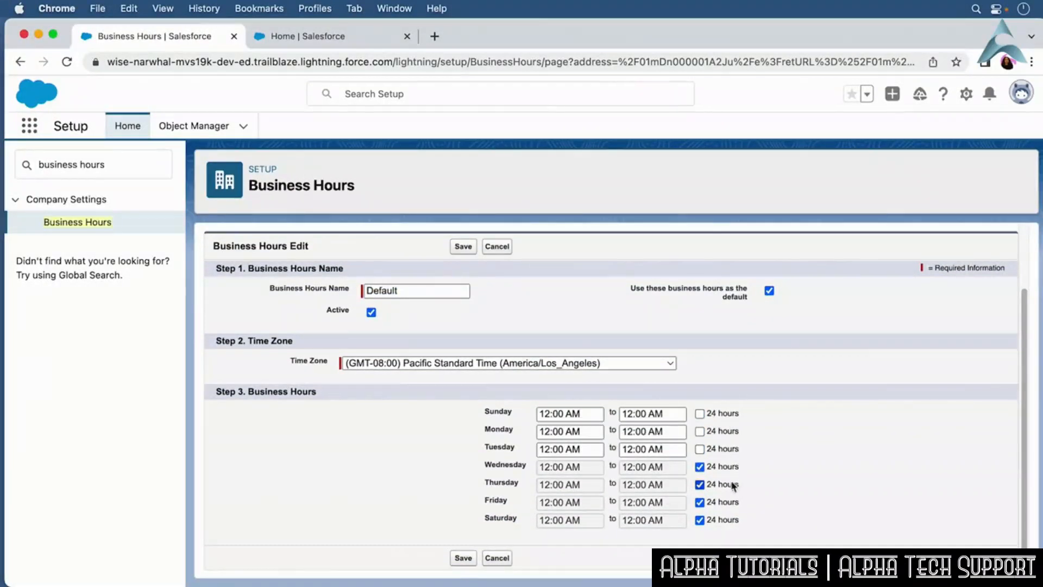
left_click(728, 467)
left_click(728, 485)
left_click(726, 502)
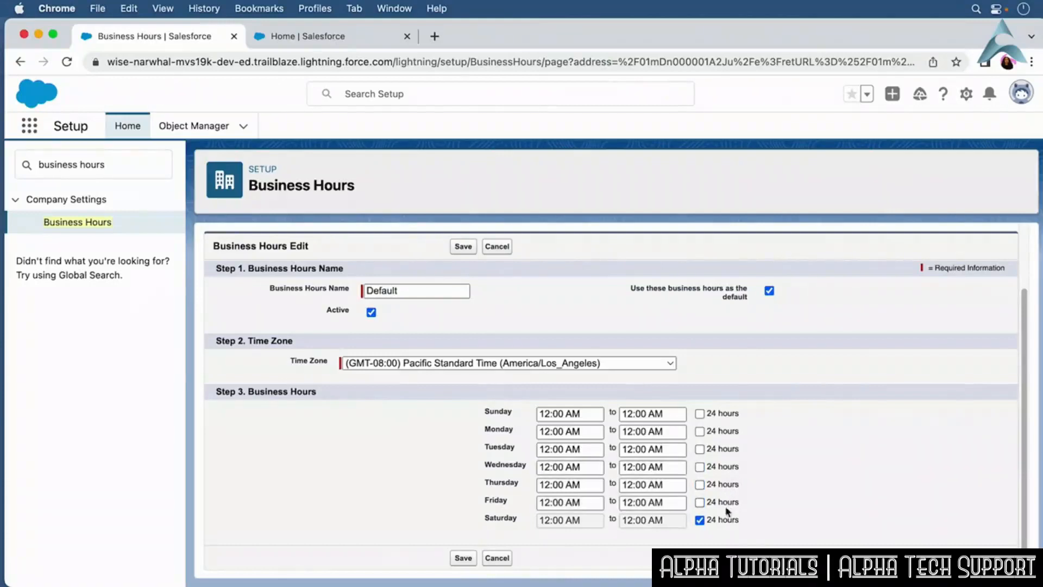
left_click(728, 521)
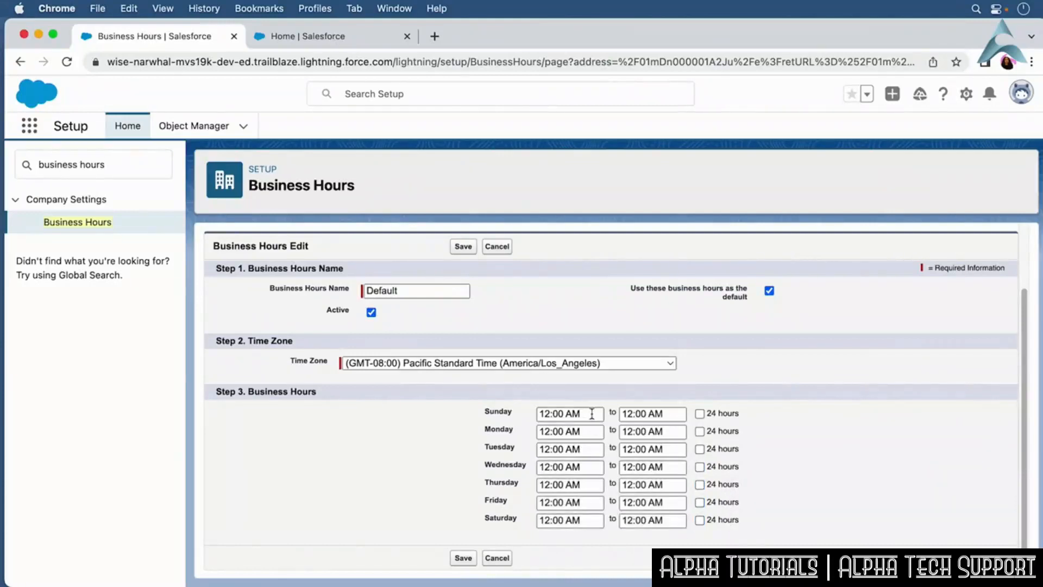
Clear the start and end times for Sunday and Saturday so the organization is closed on weekends.
left_click_drag(591, 414, 529, 418)
key("BackSpace")
left_click_drag(668, 414, 621, 418)
key("BackSpace")
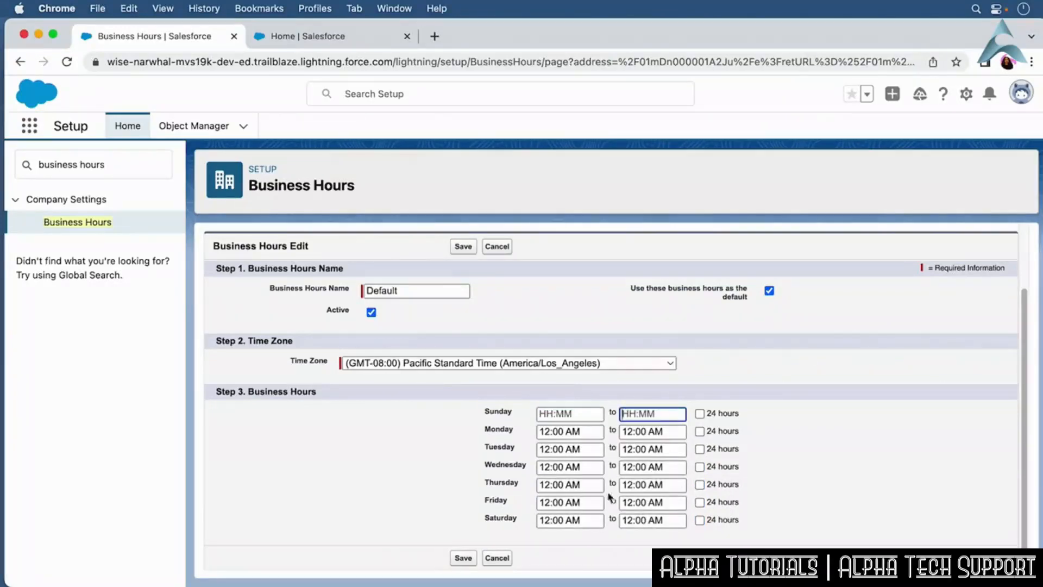
left_click_drag(591, 519, 532, 523)
key("BackSpace")
left_click_drag(673, 520, 596, 519)
key("BackSpace")
Set Monday through Friday business hours to 9:00 AM to 5:00 PM and save the Default business hours.
left_click_drag(595, 432, 537, 433)
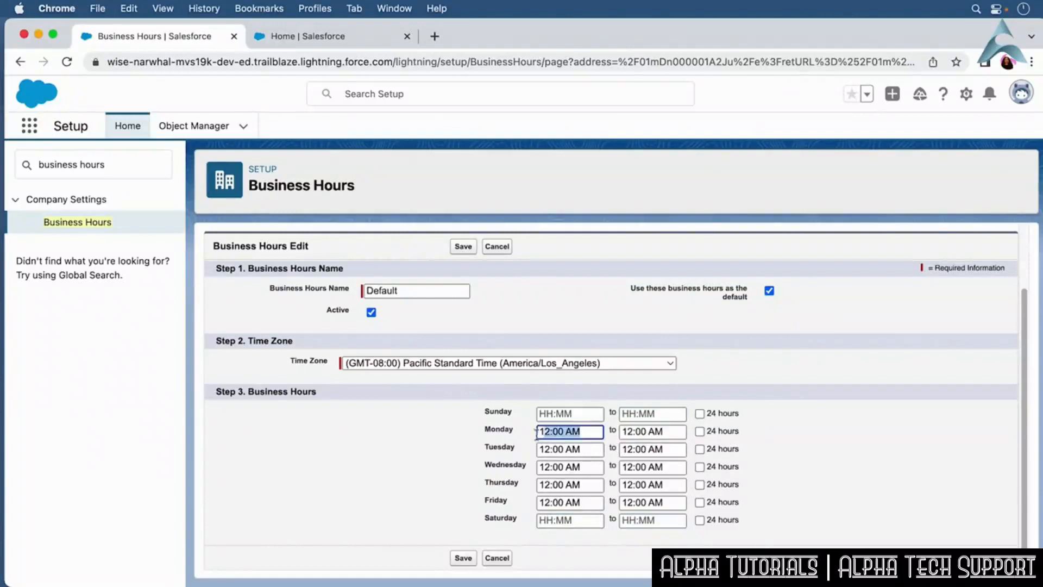
key("BackSpace")
type("9:00am")
key("Tab")
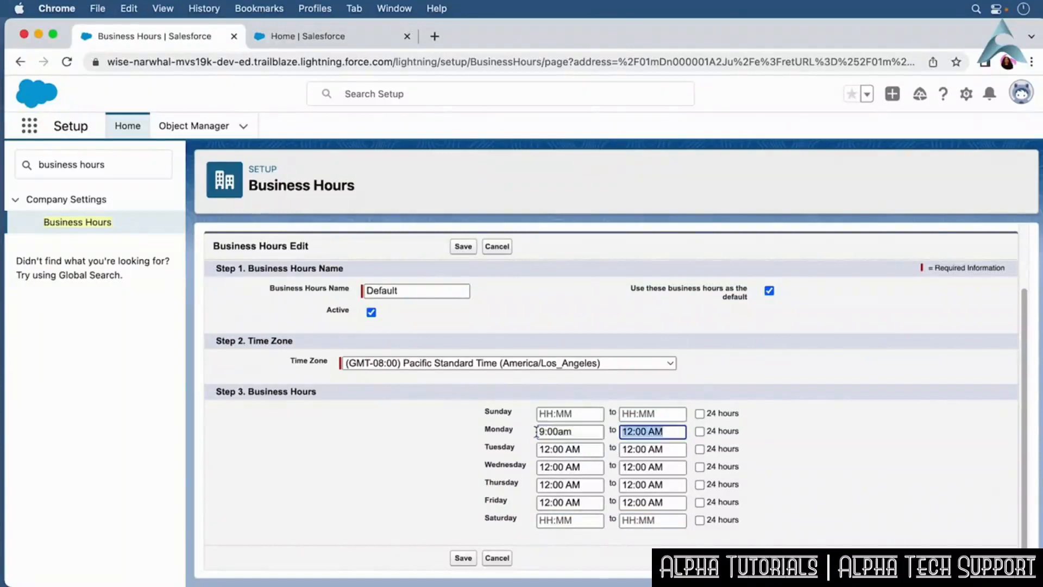
type("5:00pm")
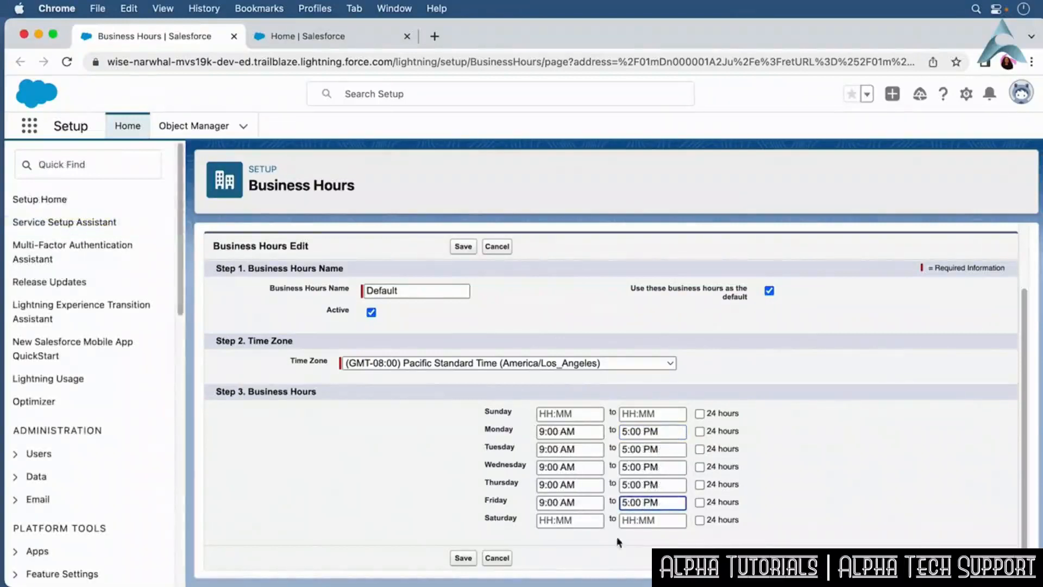
left_click(770, 525)
left_click(464, 558)
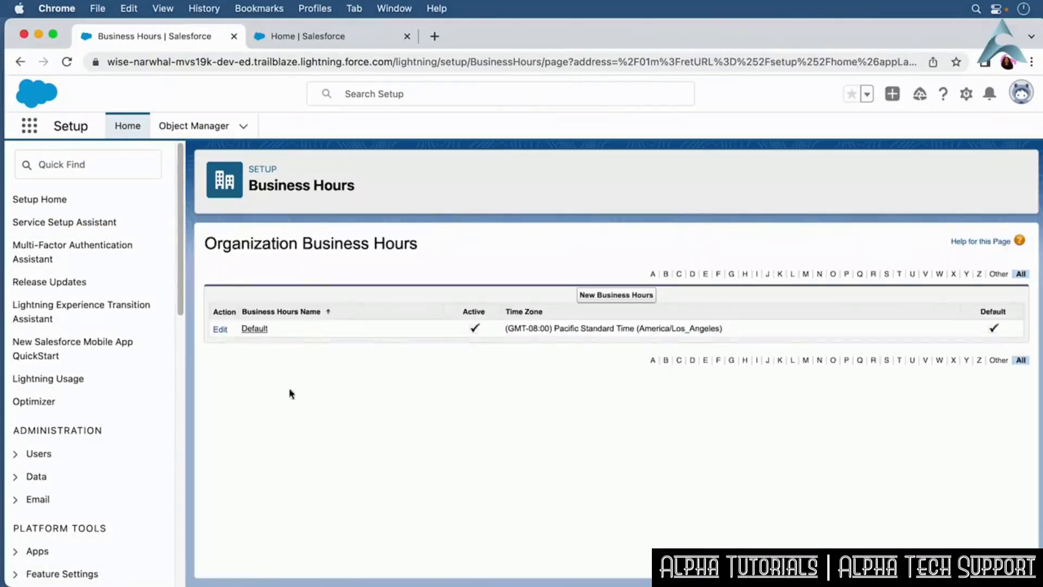
Review the saved Default business hours, then filter Quick Find for Holidays and open the Holidays page.
left_click(259, 330)
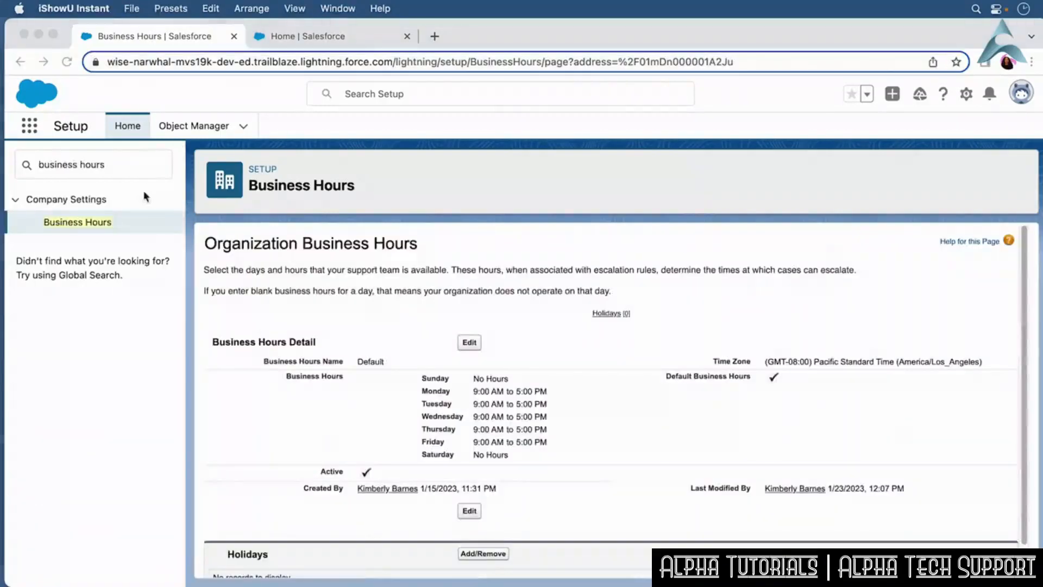
left_click(84, 164)
triple_click(110, 163)
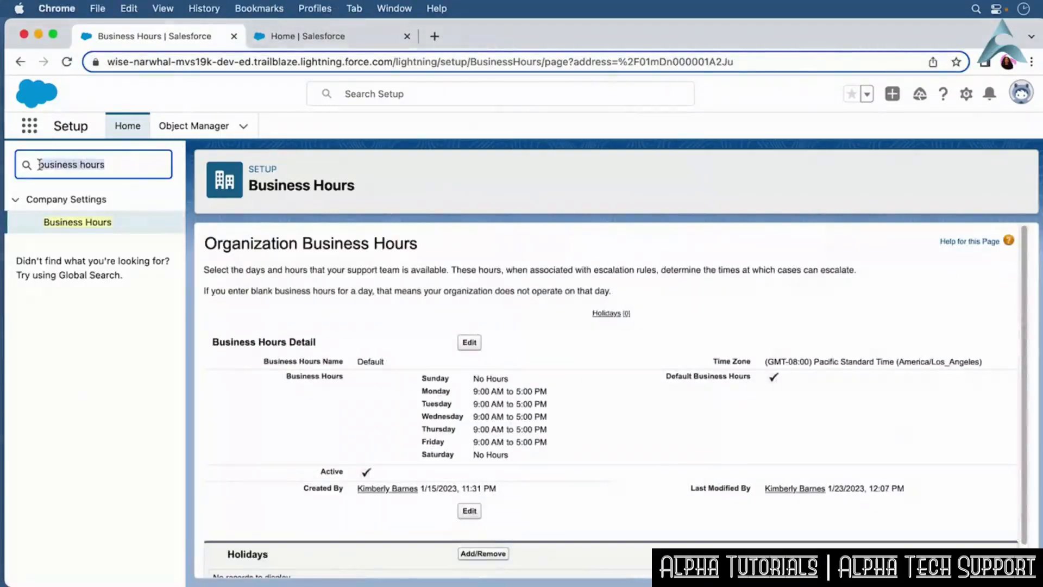
type("Holidays")
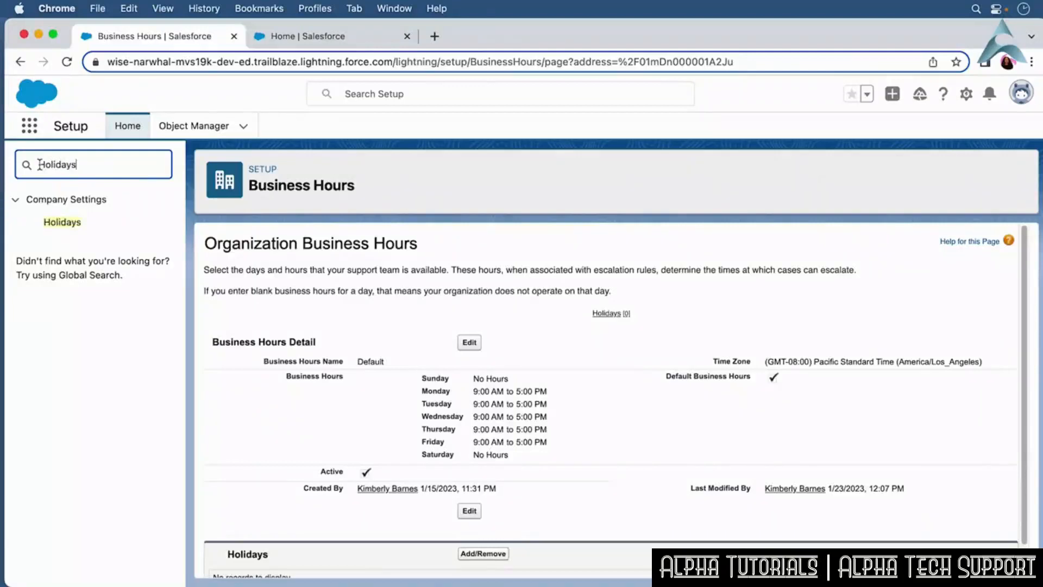
left_click(70, 225)
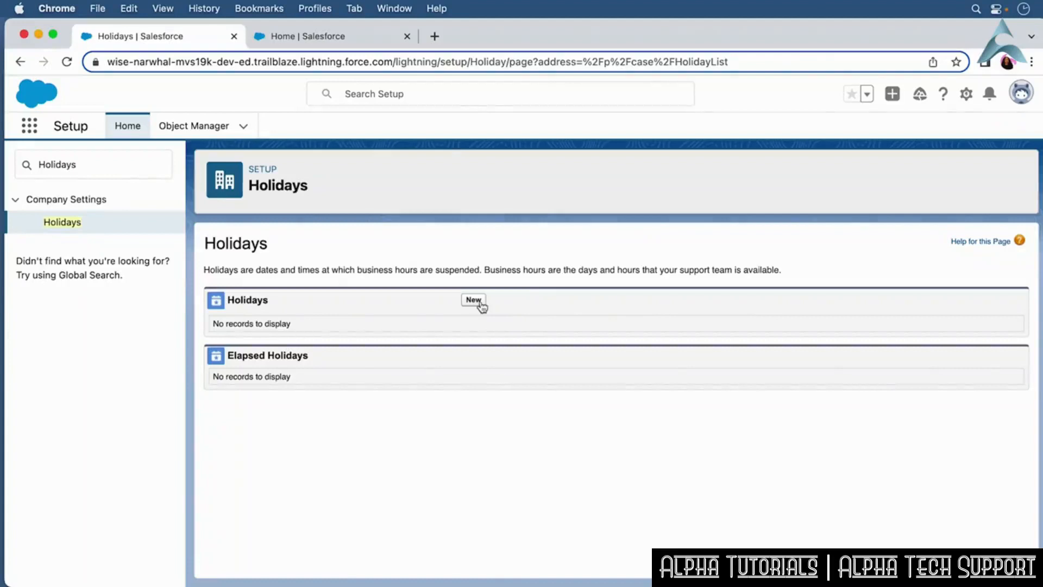
Create a new holiday named CEO's birthday, mark it as a recurring holiday, and save it.
left_click(480, 301)
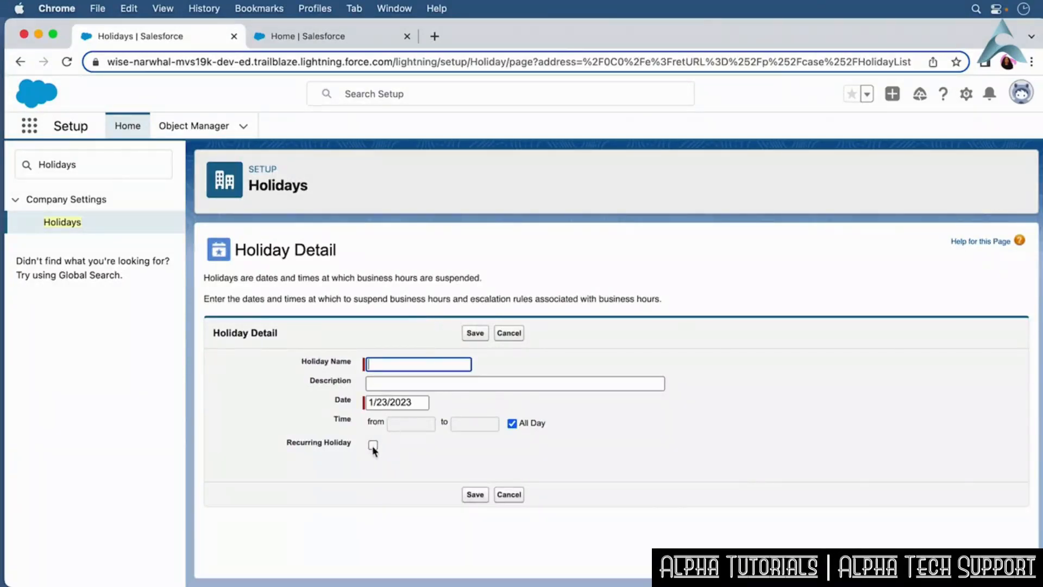
type("CEO's birthday")
left_click(373, 445)
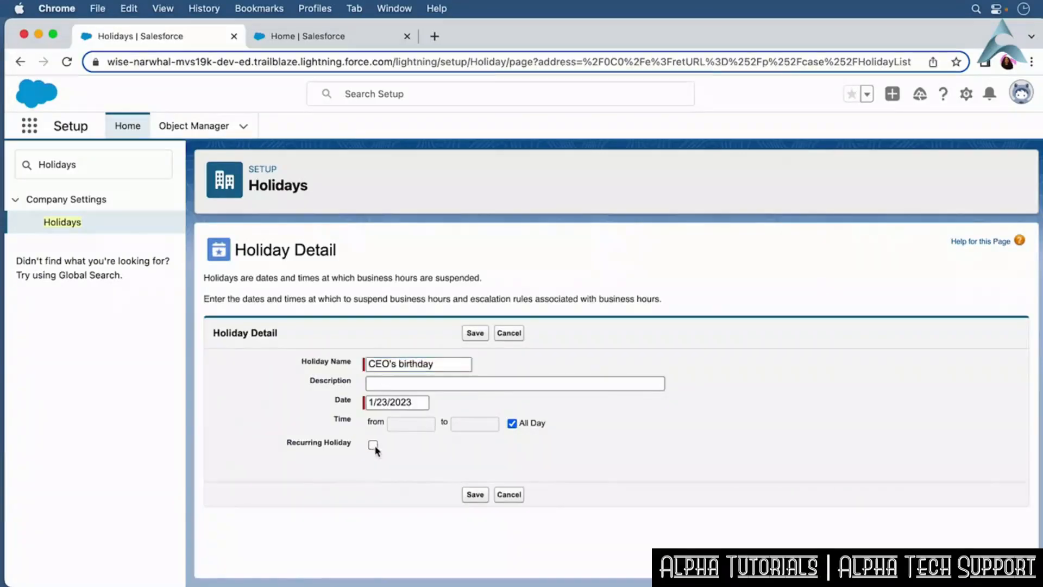
scroll(1028, 427, "down", 2)
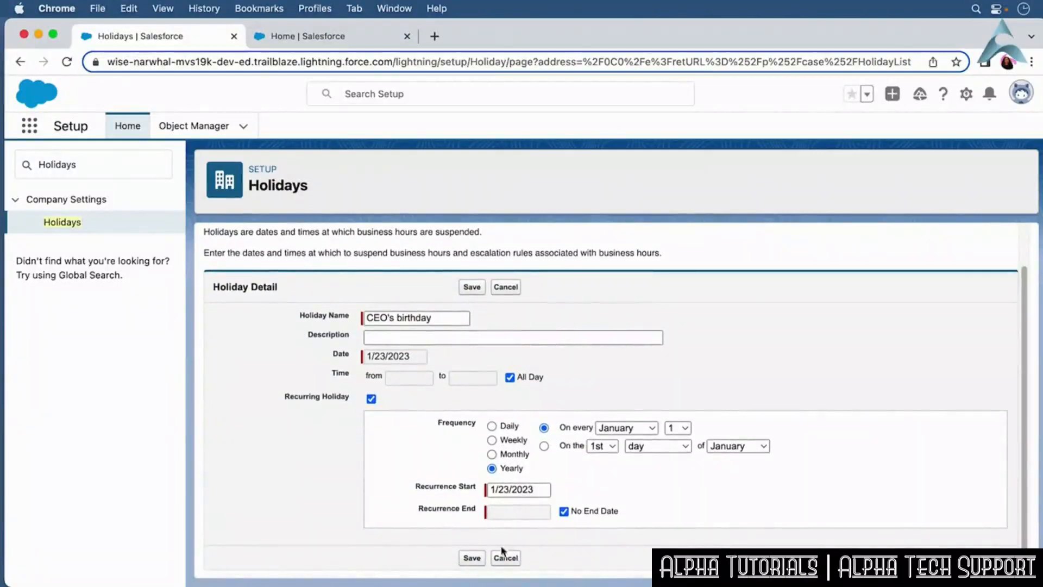
left_click(471, 558)
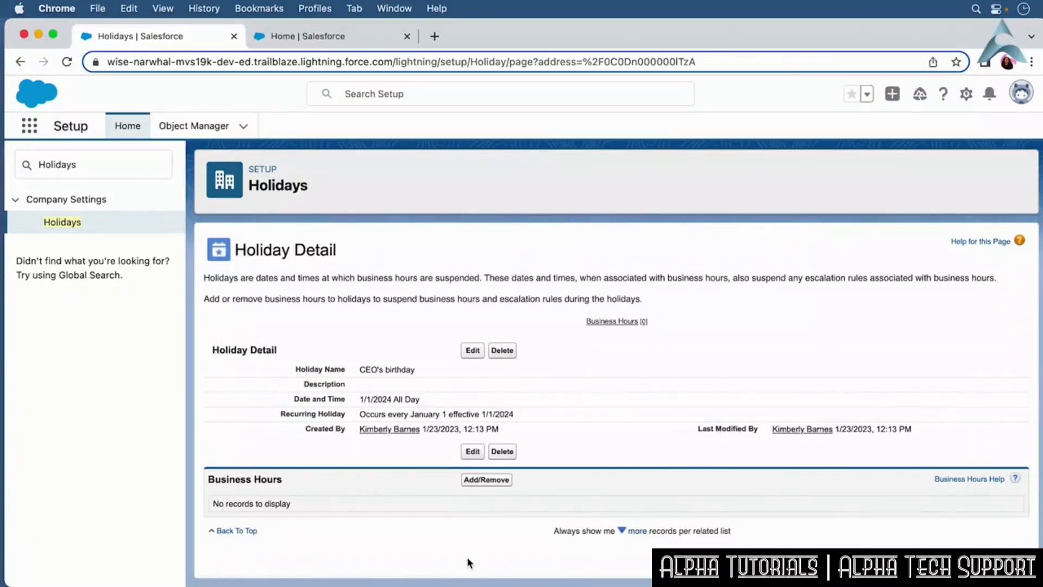
Add the Default business hours to the CEO's birthday holiday and save the selection.
left_click(489, 481)
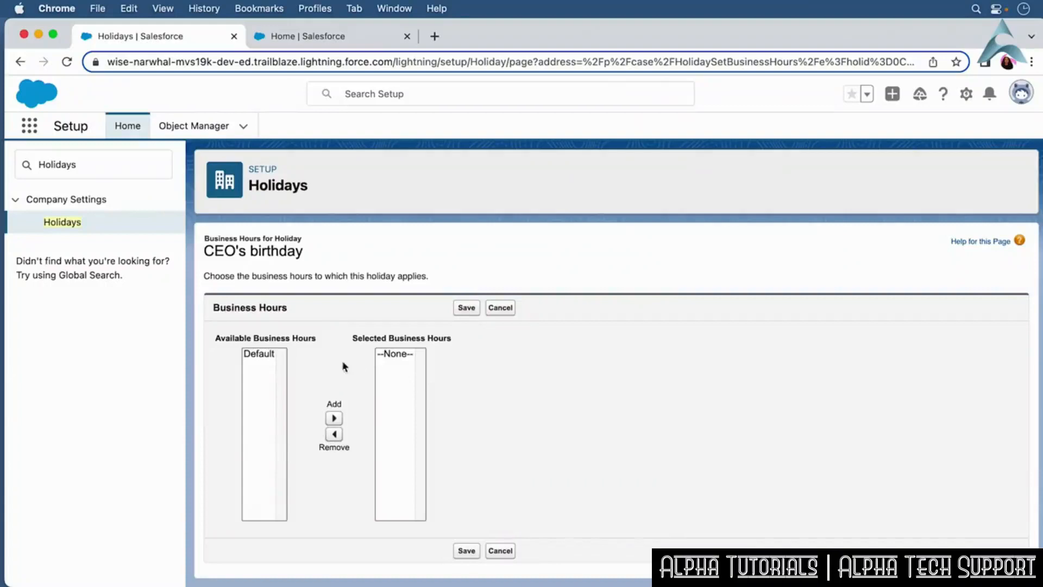
left_click(272, 355)
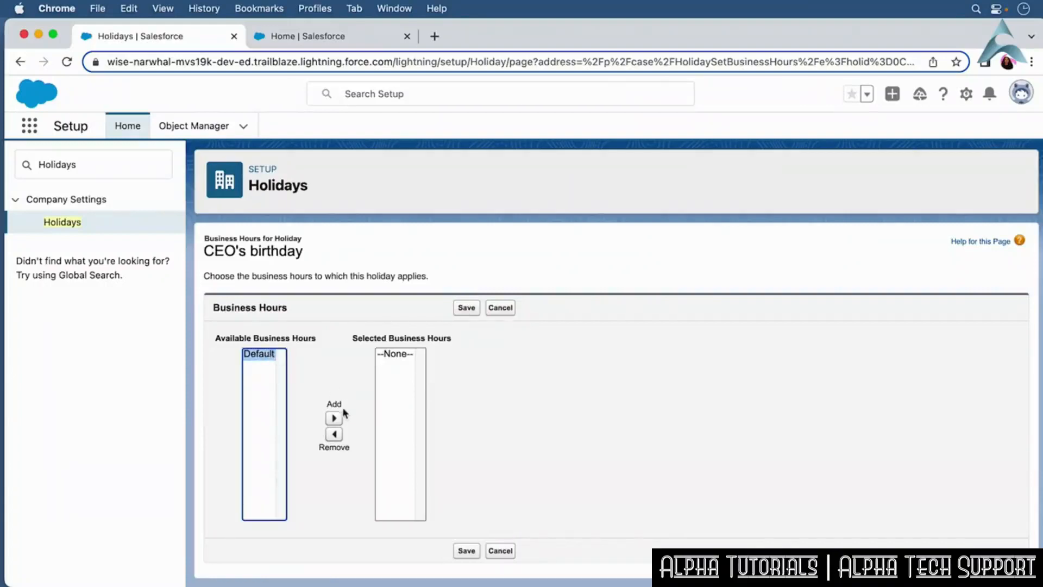
left_click(335, 419)
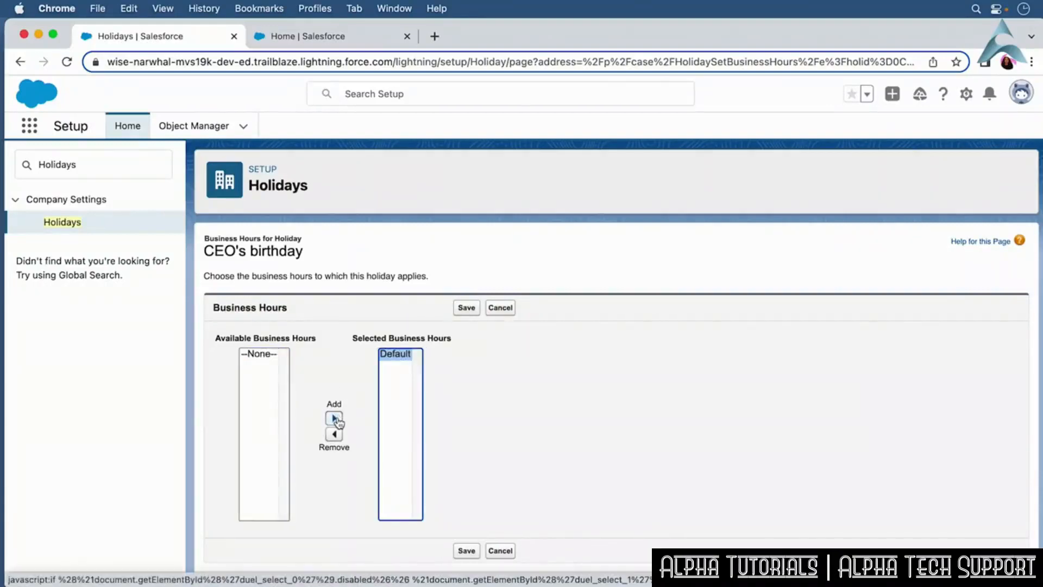
left_click(467, 308)
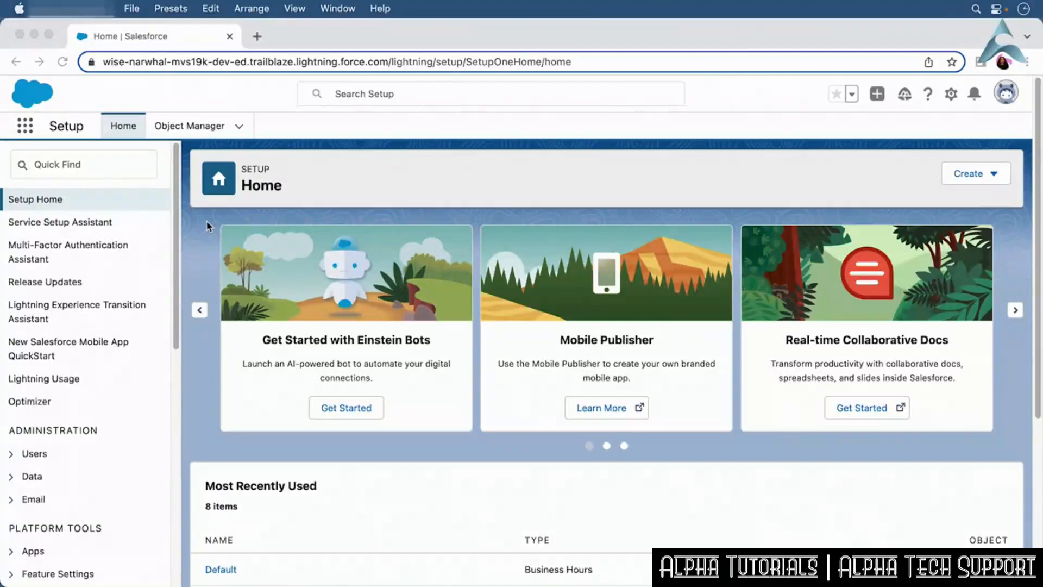
Filter Quick Find for Company and open the Company Information page.
left_click(82, 164)
type("Company")
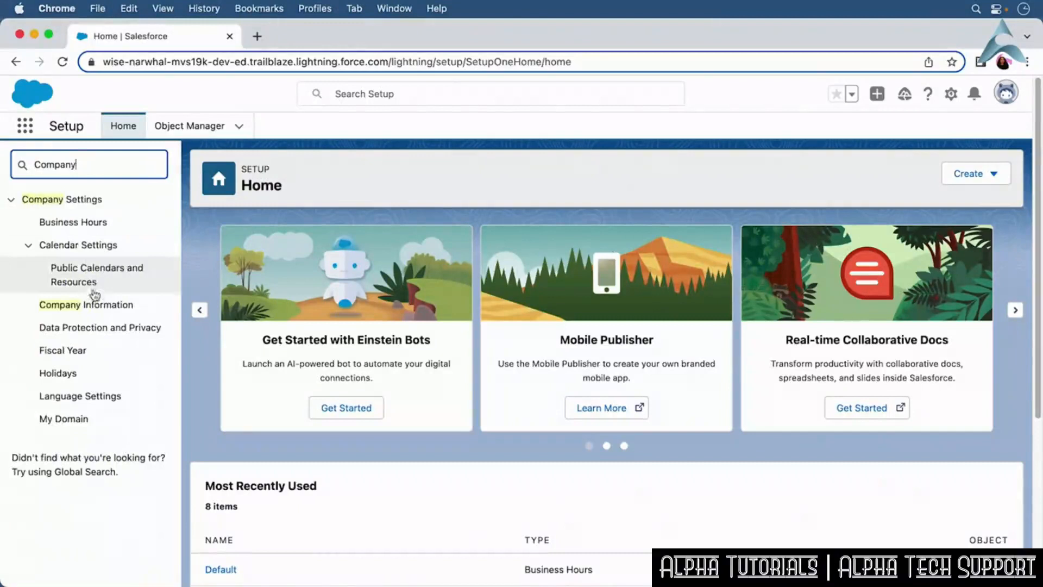
left_click(93, 307)
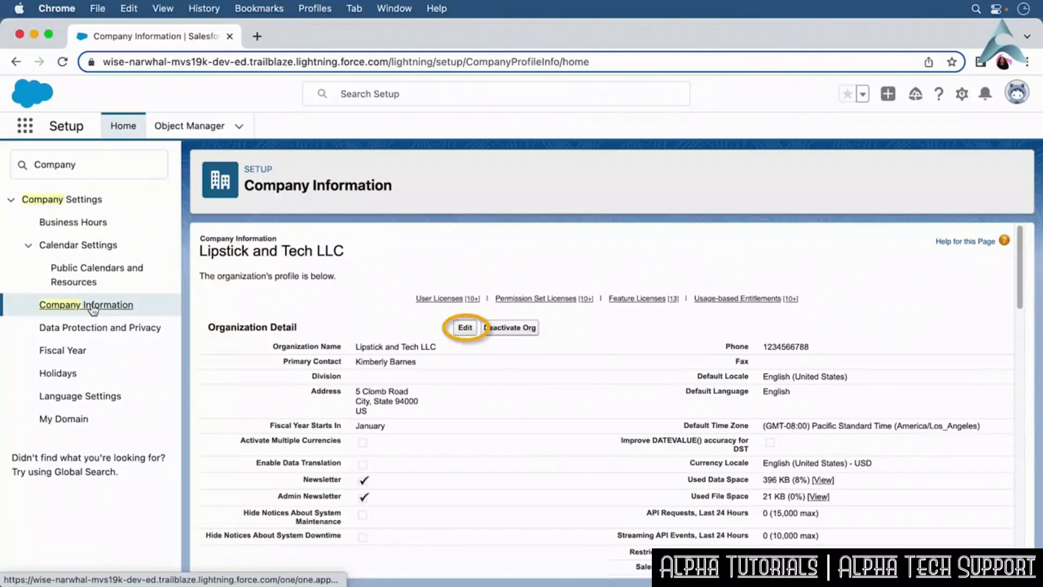
Edit the organization profile, set the default time zone to (GMT-05:00) Eastern Standard Time (America/New_York), and save.
left_click(465, 327)
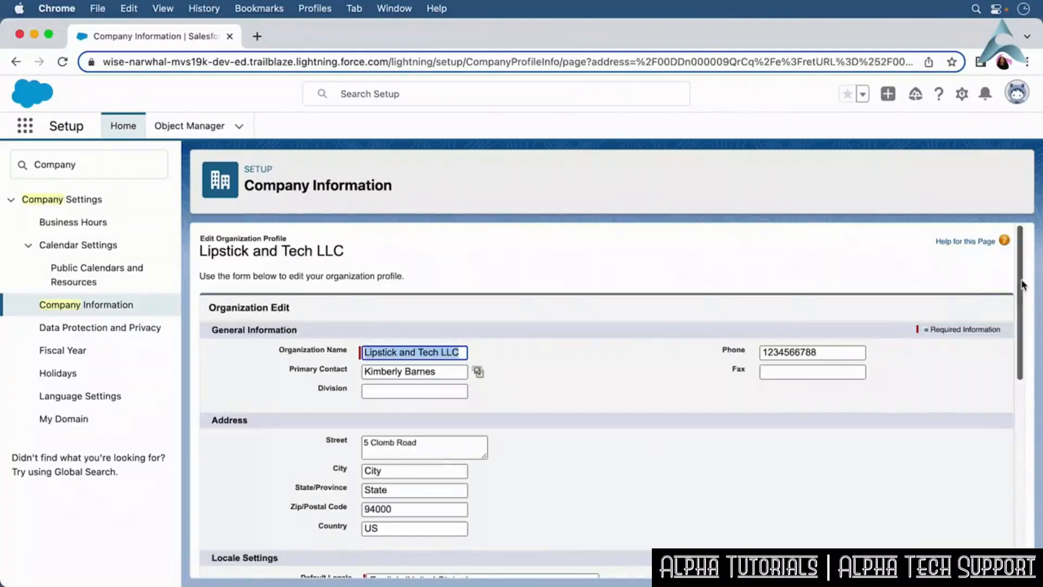
left_click_drag(1022, 284, 1007, 392)
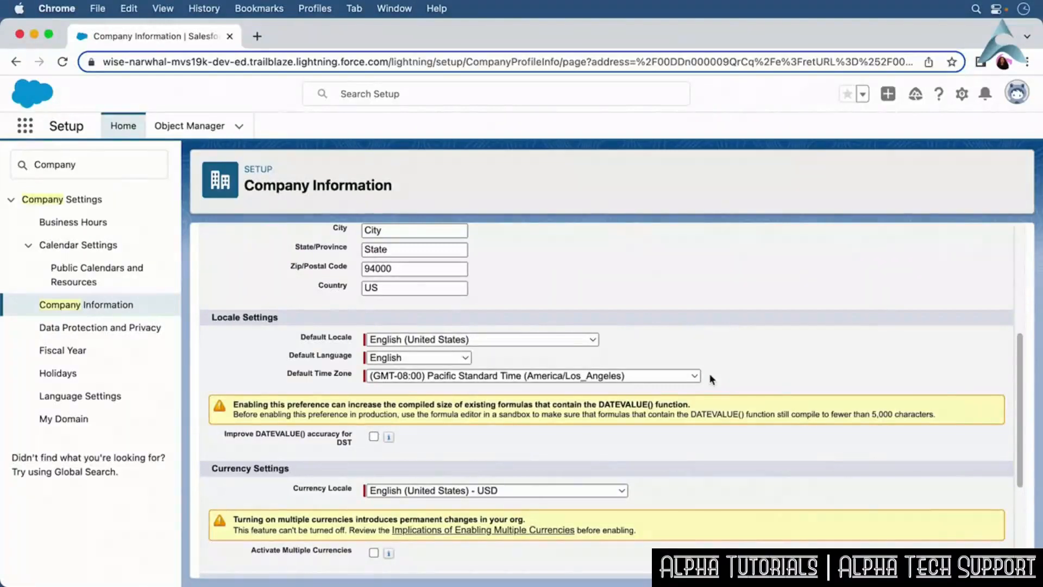
left_click(693, 375)
scroll(689, 376, "up", 10)
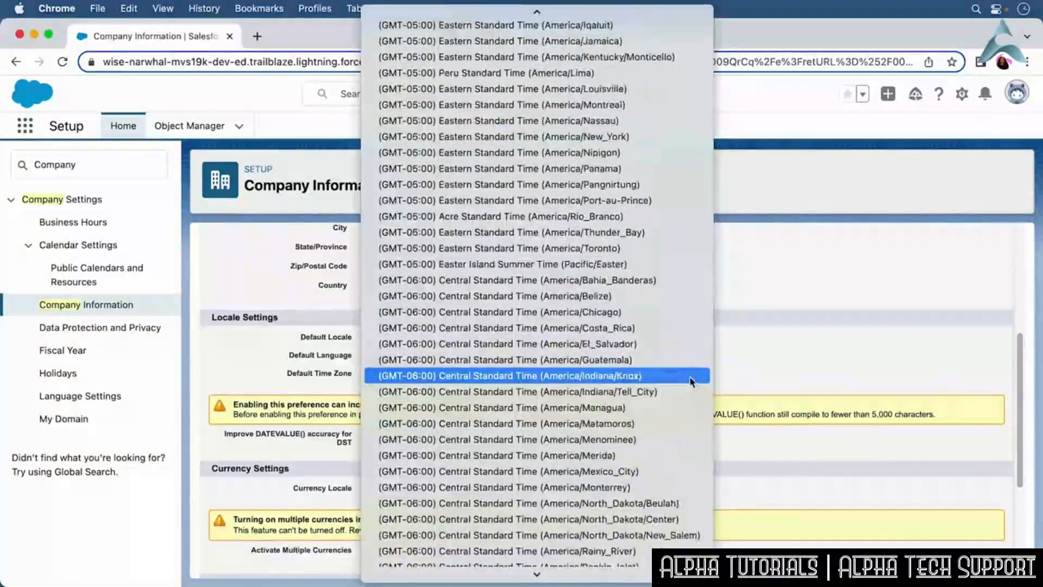
left_click(648, 137)
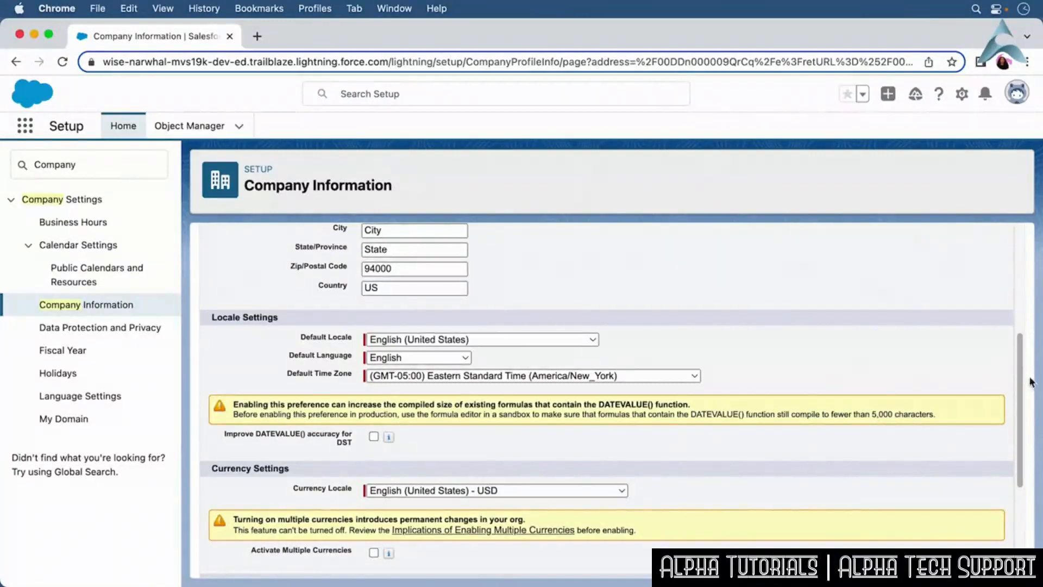
left_click_drag(1020, 380, 1020, 470)
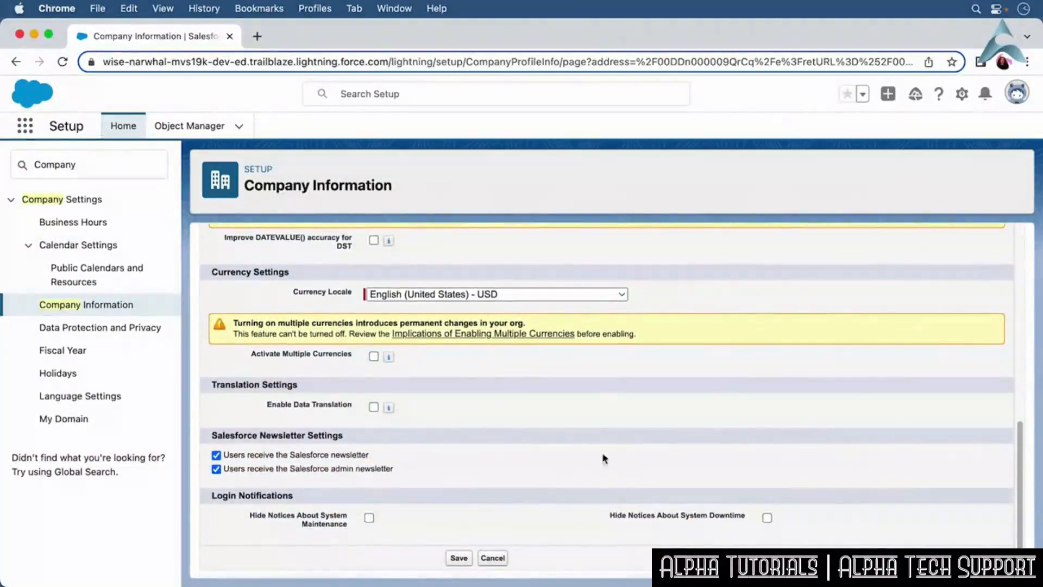
left_click(458, 560)
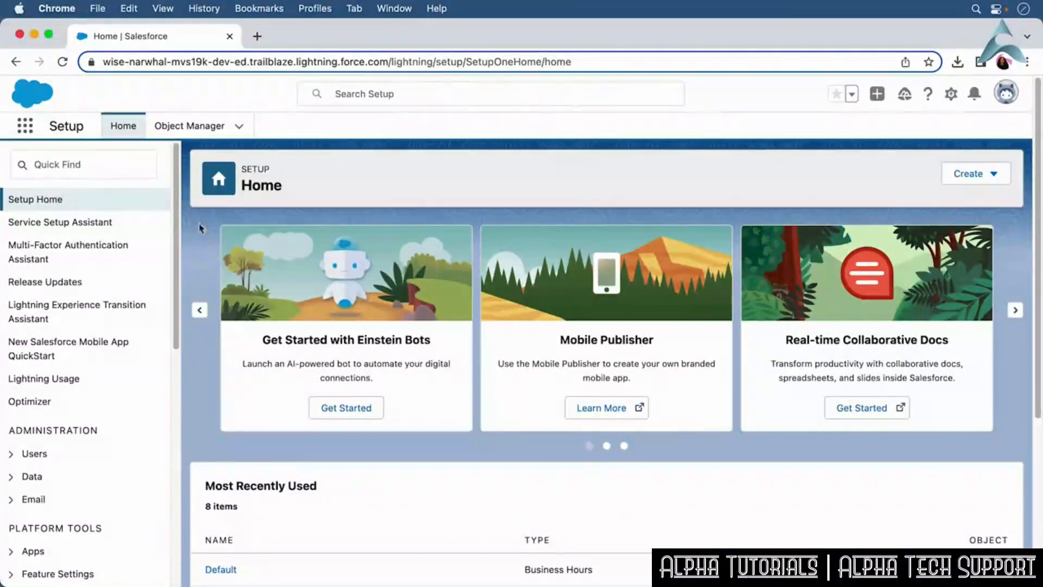
Filter Quick Find for Network and open the Network Access page.
left_click(54, 162)
type("Network")
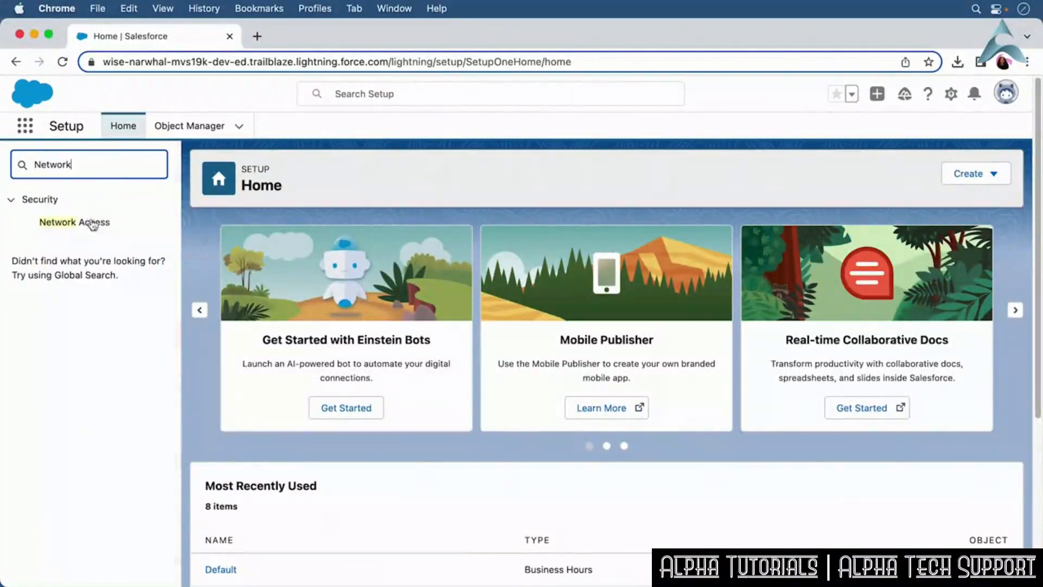
left_click(97, 227)
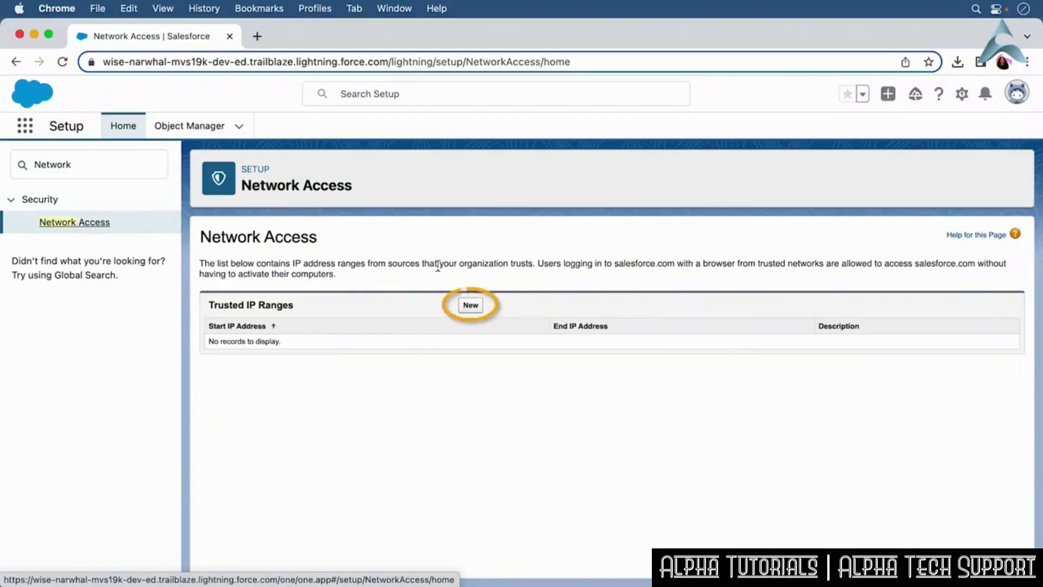
Add a trusted IP range from 13.108.0.0 to 13.111.255.255 with the description HQ Network and save it.
left_click(470, 305)
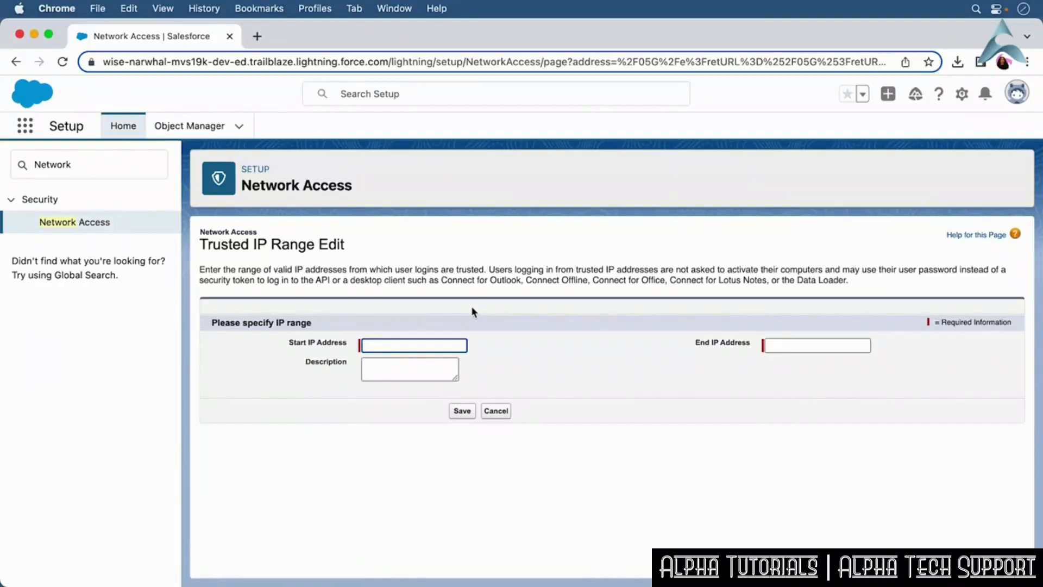
left_click(384, 346)
type("13.108.0.0")
left_click(787, 351)
type("13.")
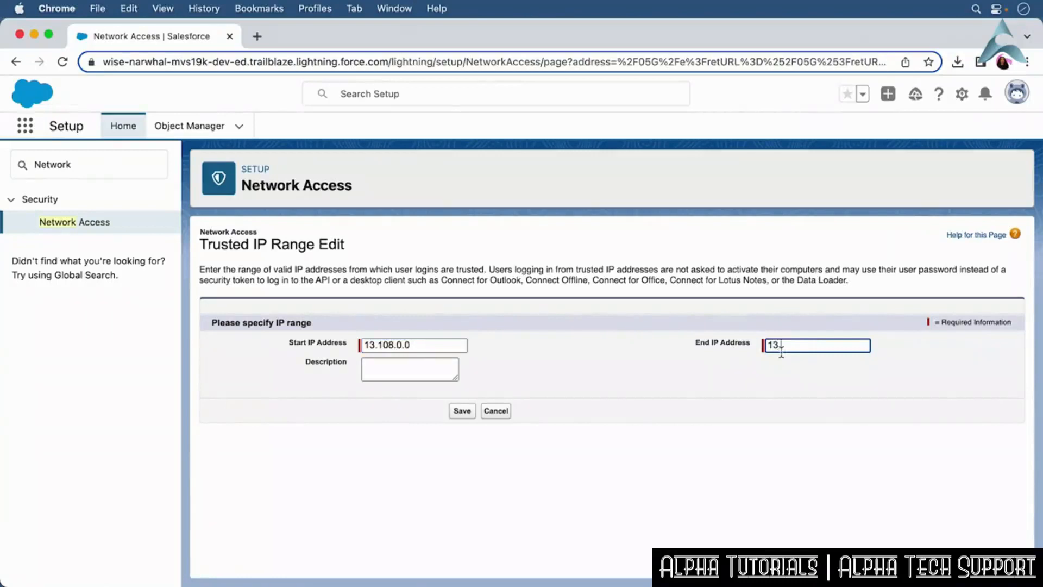
type("111.255.255")
left_click(573, 384)
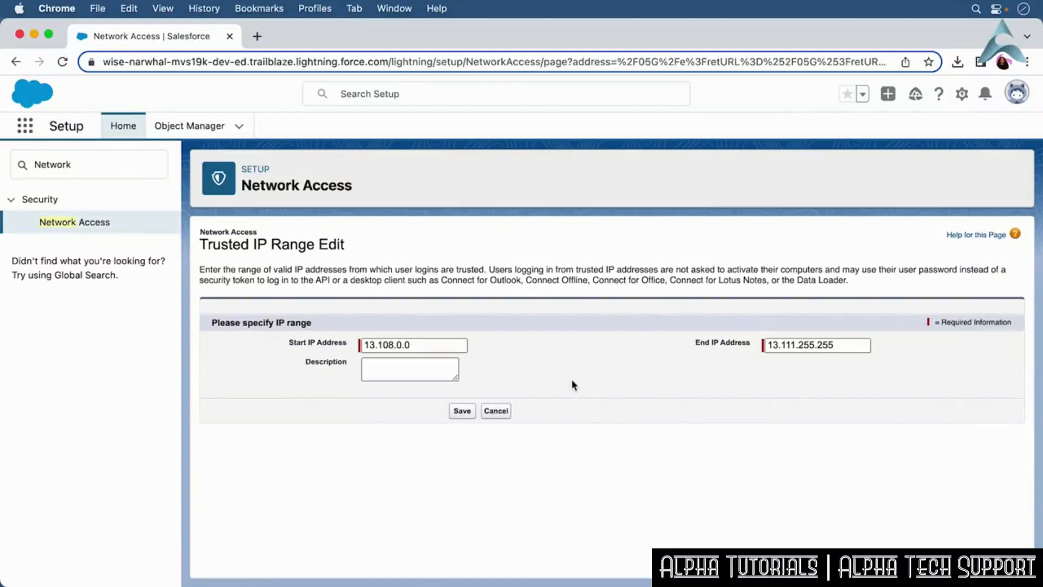
left_click(419, 372)
type("HQ Network")
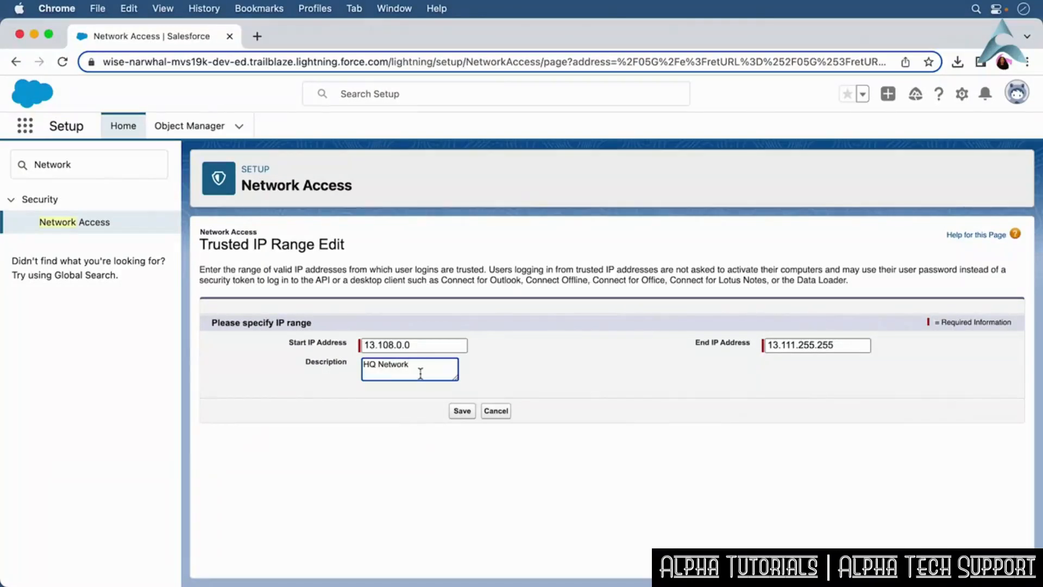
left_click(461, 413)
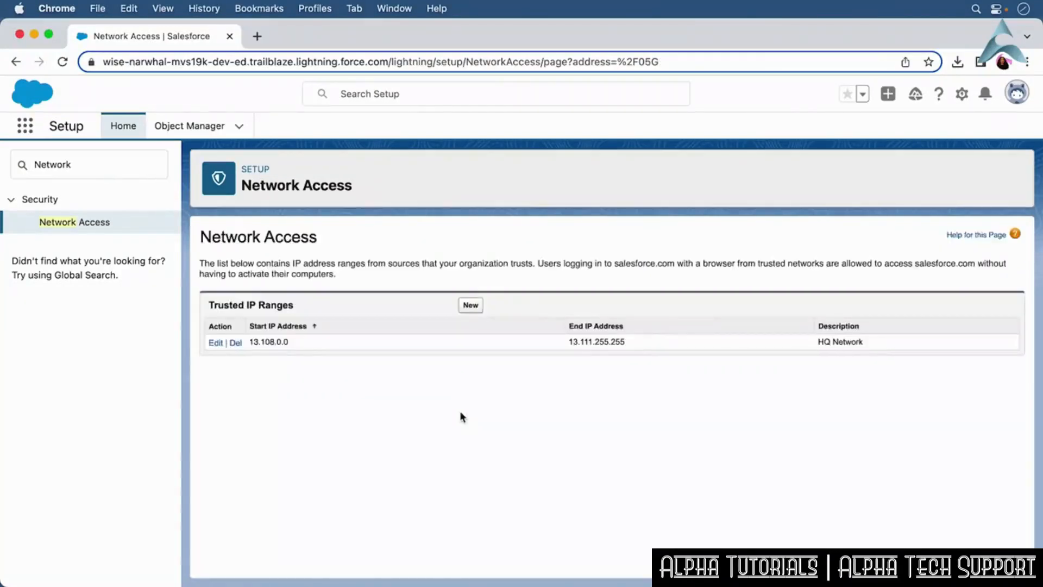
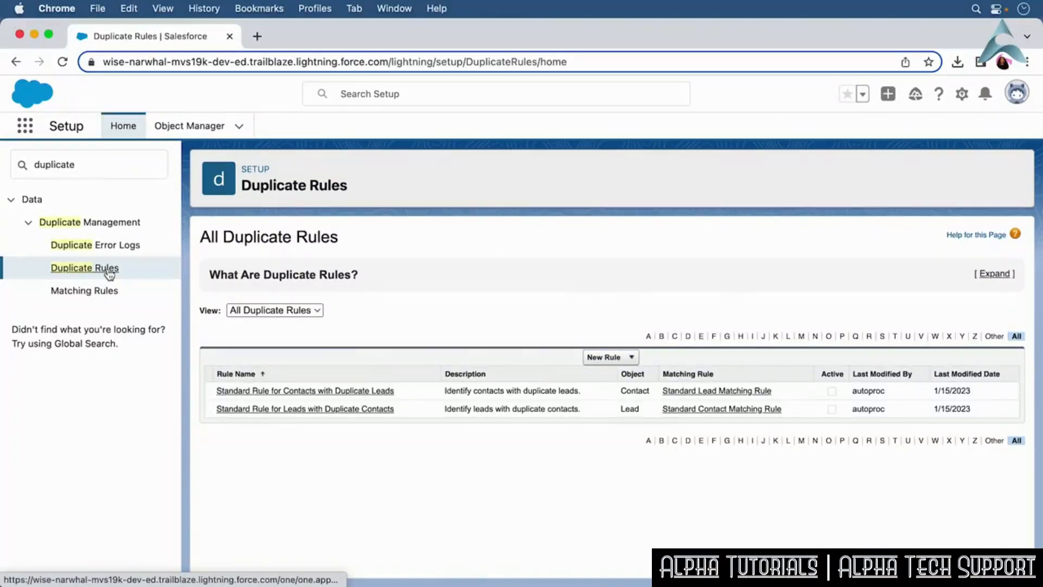
left_click(106, 293)
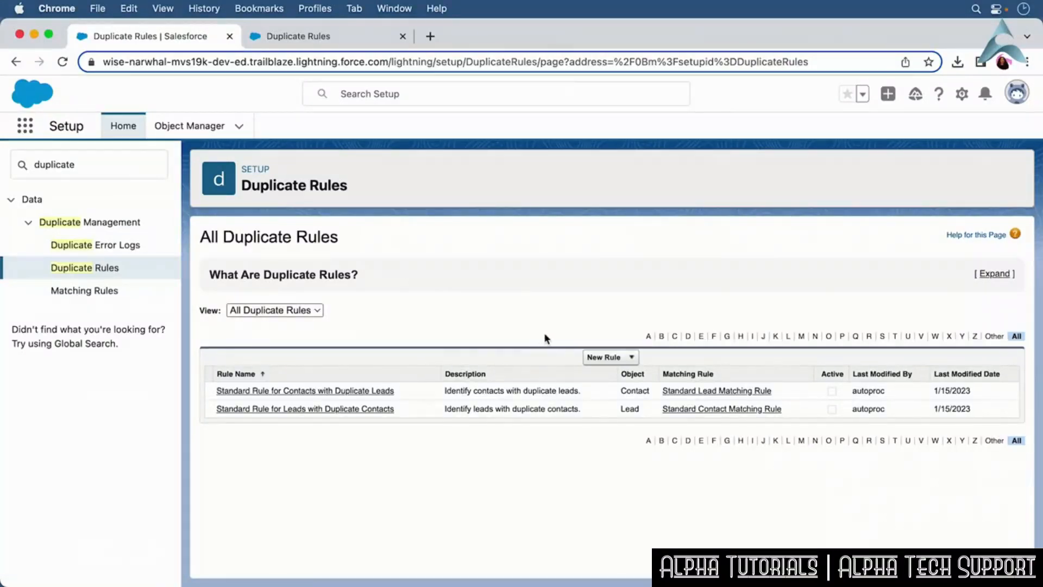
left_click(624, 357)
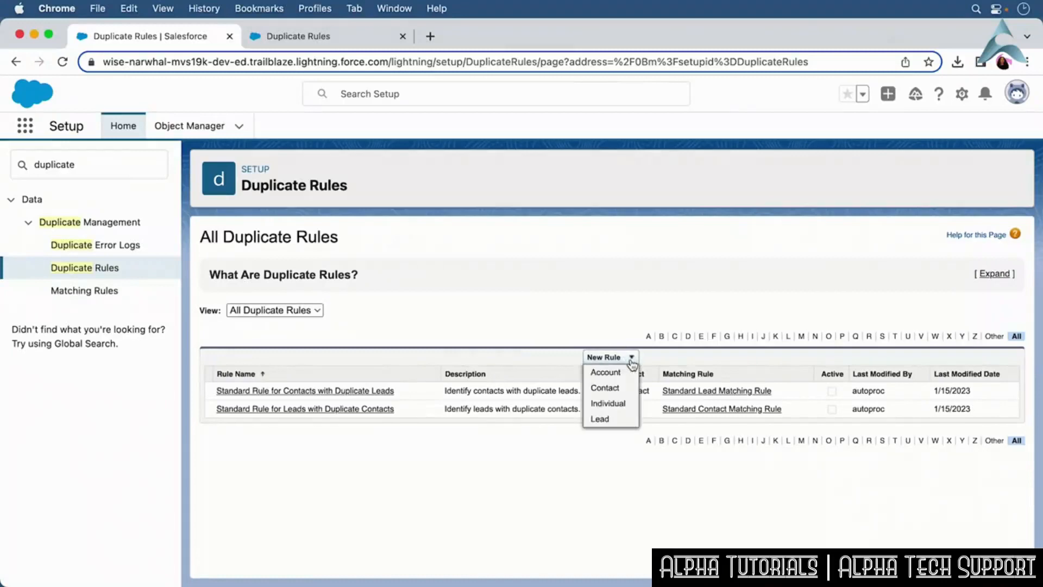
left_click(617, 372)
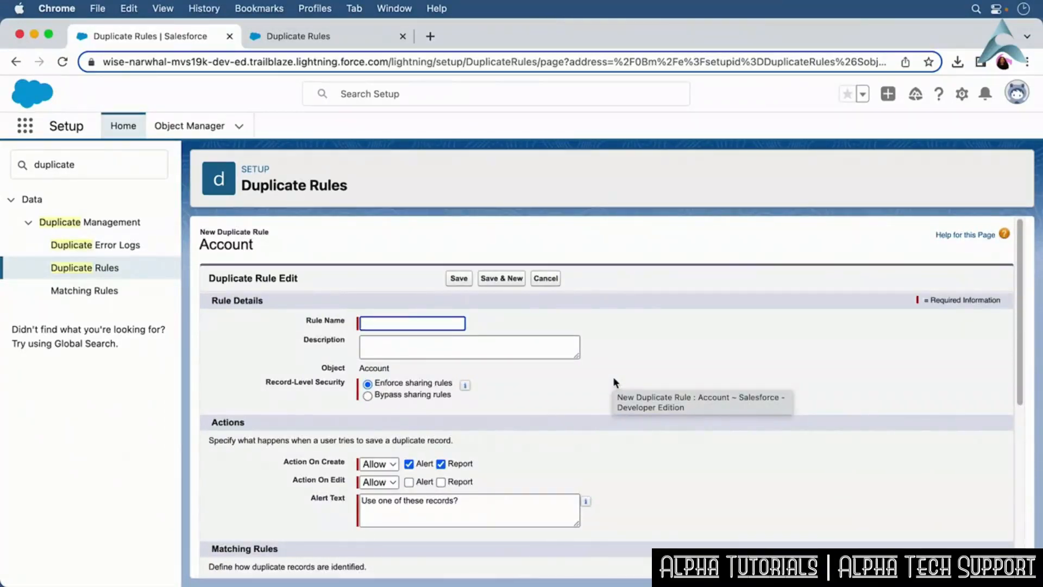
left_click(546, 278)
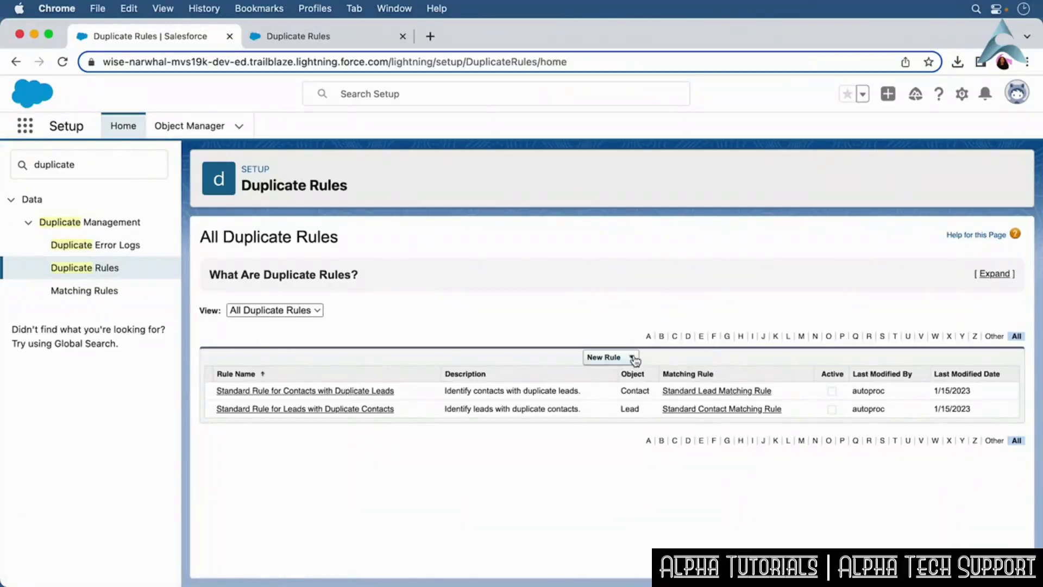
Open the Standard Rule for Contacts with Duplicate Leads in edit mode and review its actions and matching rules.
left_click(351, 393)
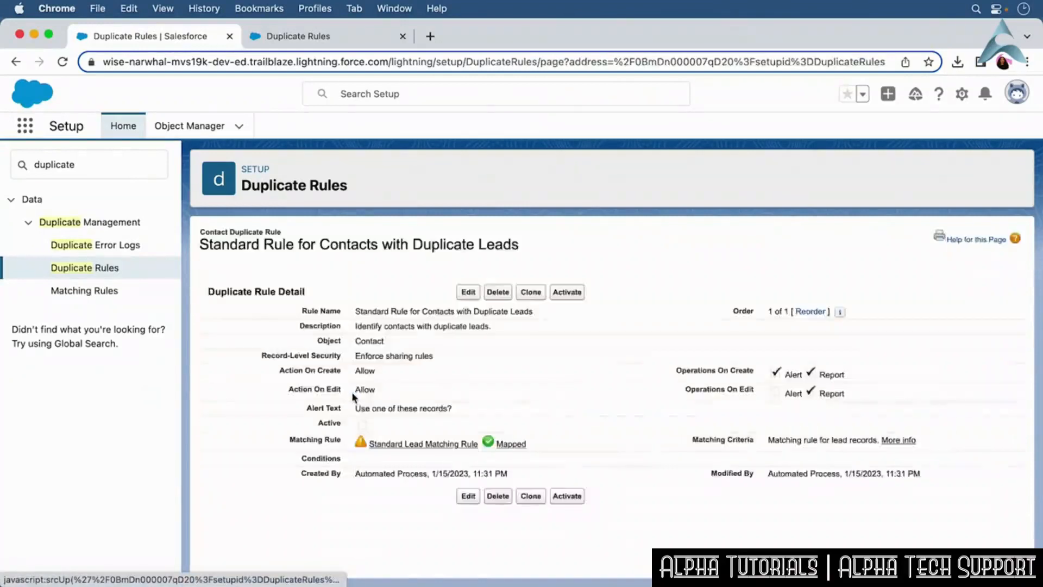
left_click(470, 293)
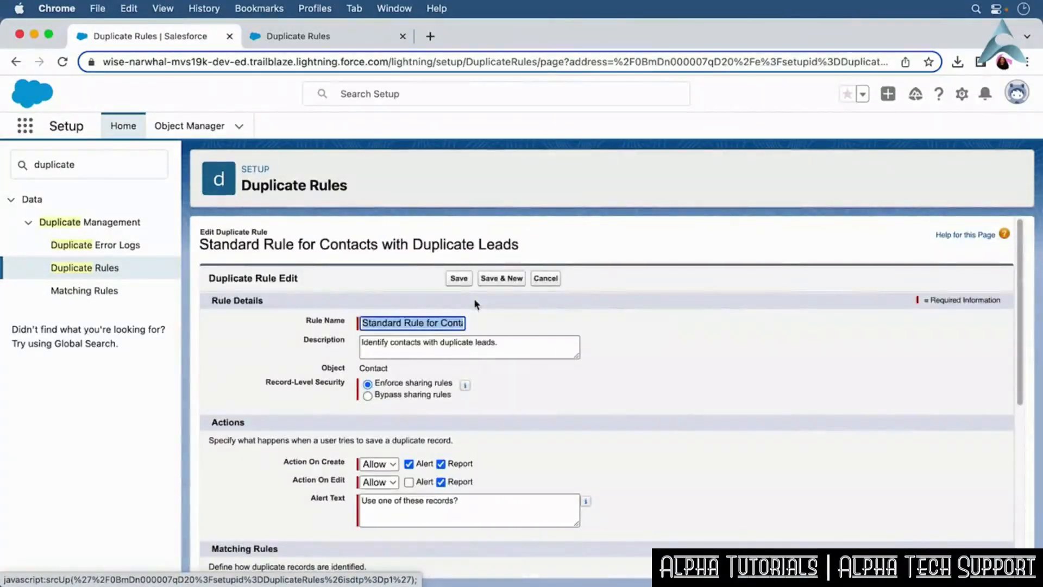
left_click_drag(1021, 280, 1010, 341)
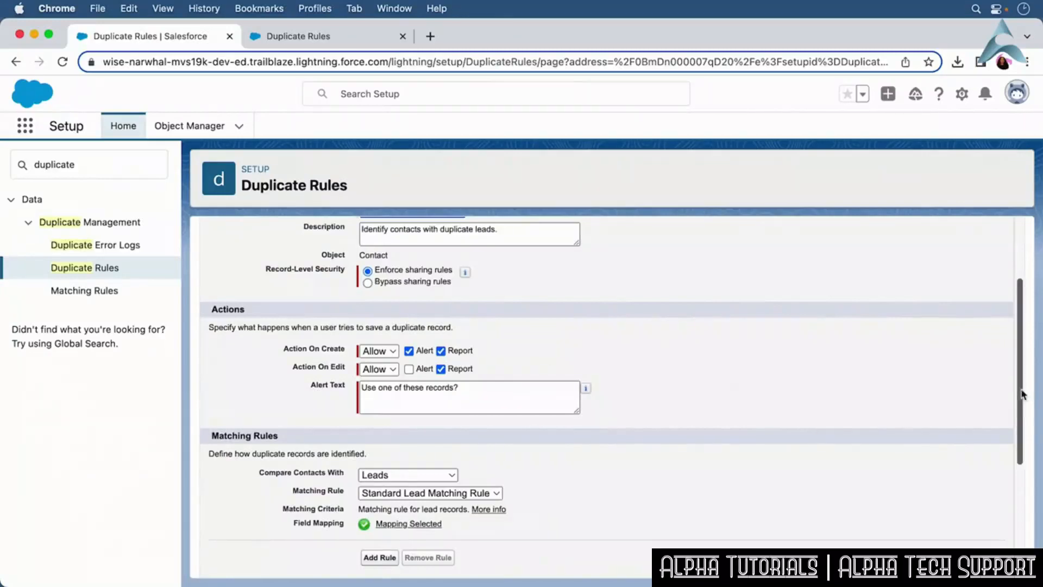
left_click_drag(1022, 394, 1025, 383)
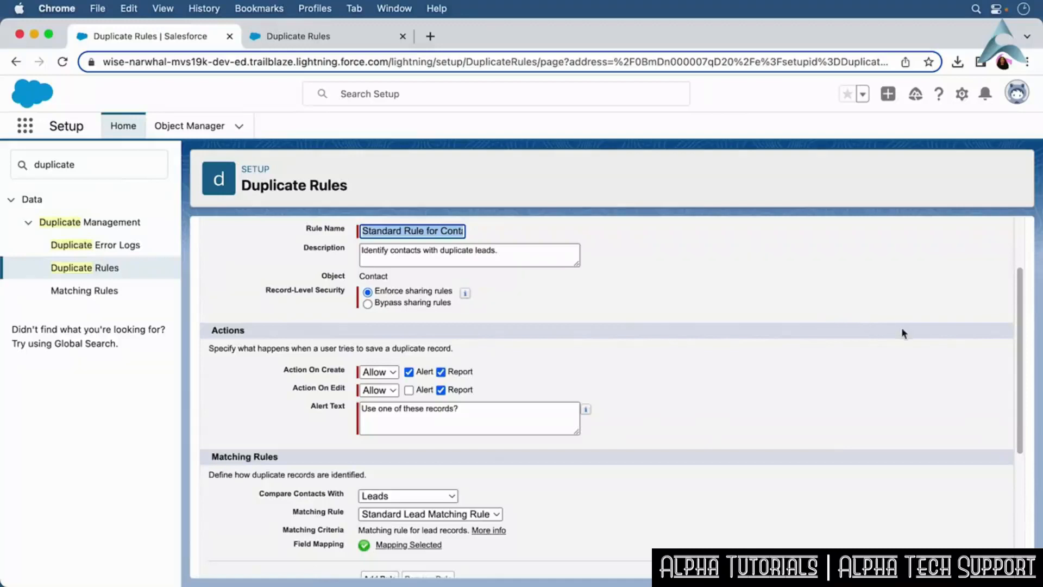
left_click(256, 382)
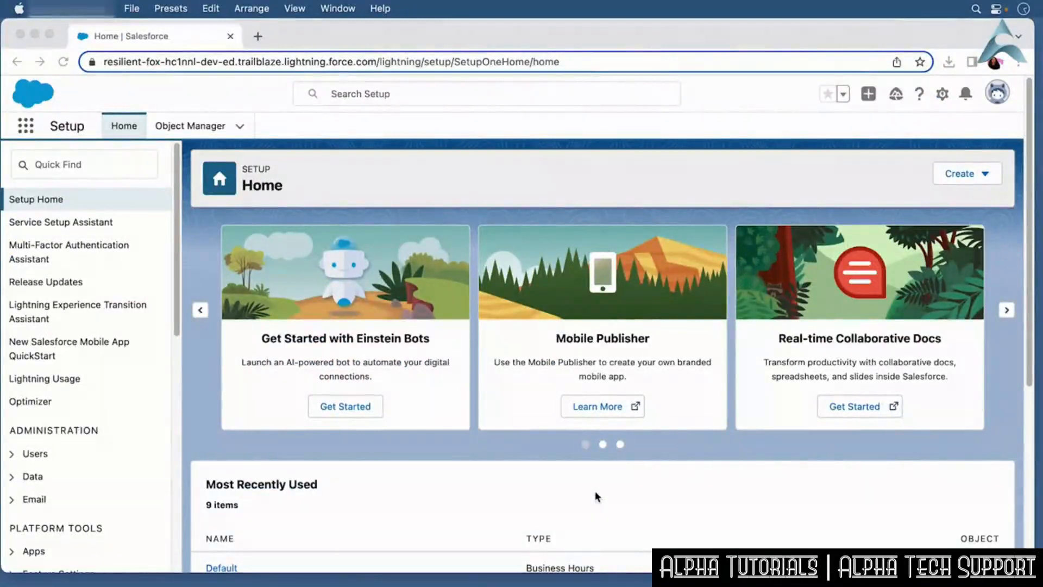
Filter Quick Find for Users and open the Users page.
left_click(61, 161)
type("Users")
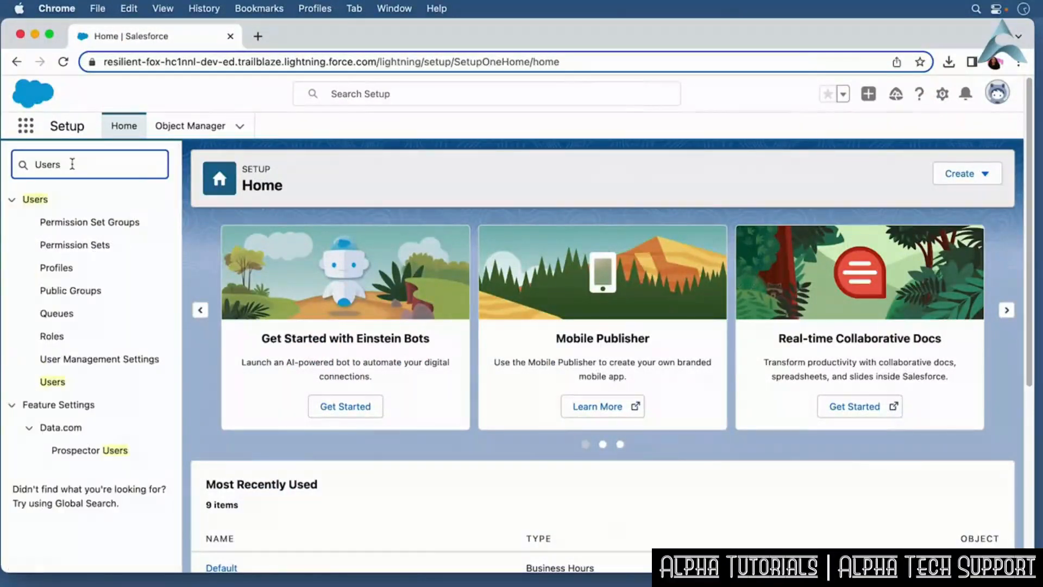
left_click(53, 381)
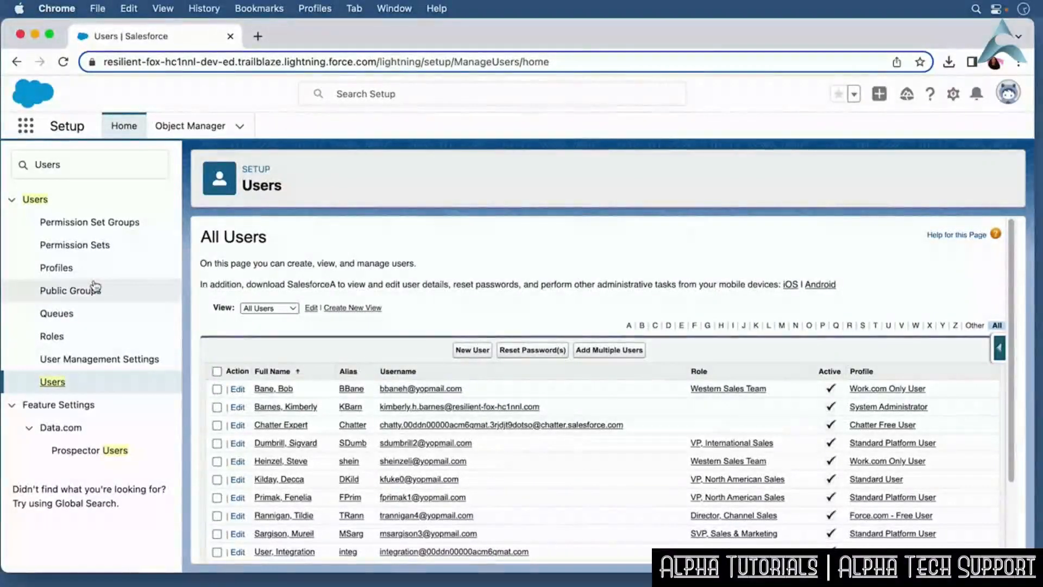
Open Roles and set up roles to view the organization's role hierarchy.
left_click(57, 335)
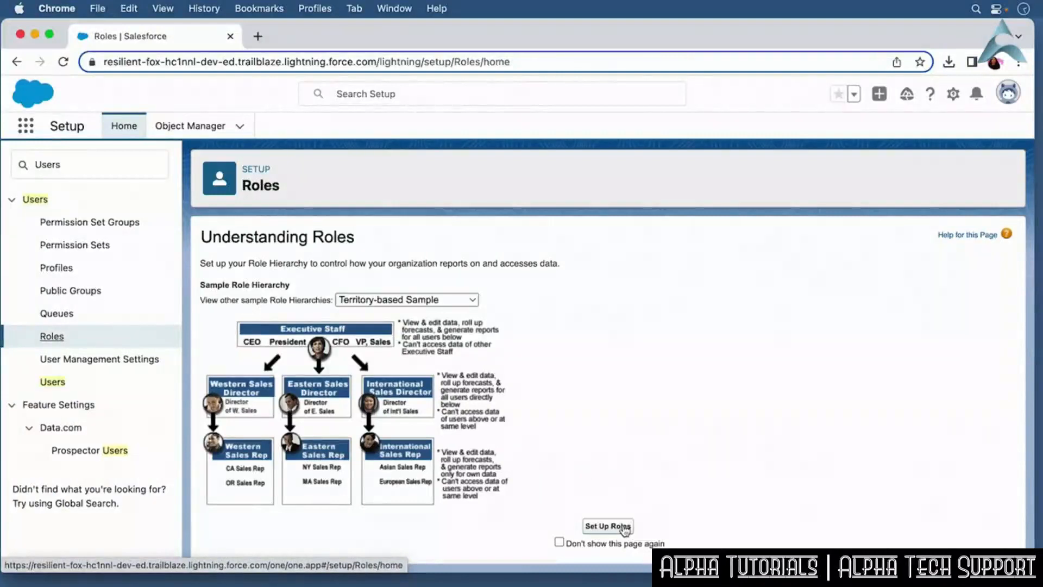
left_click(623, 526)
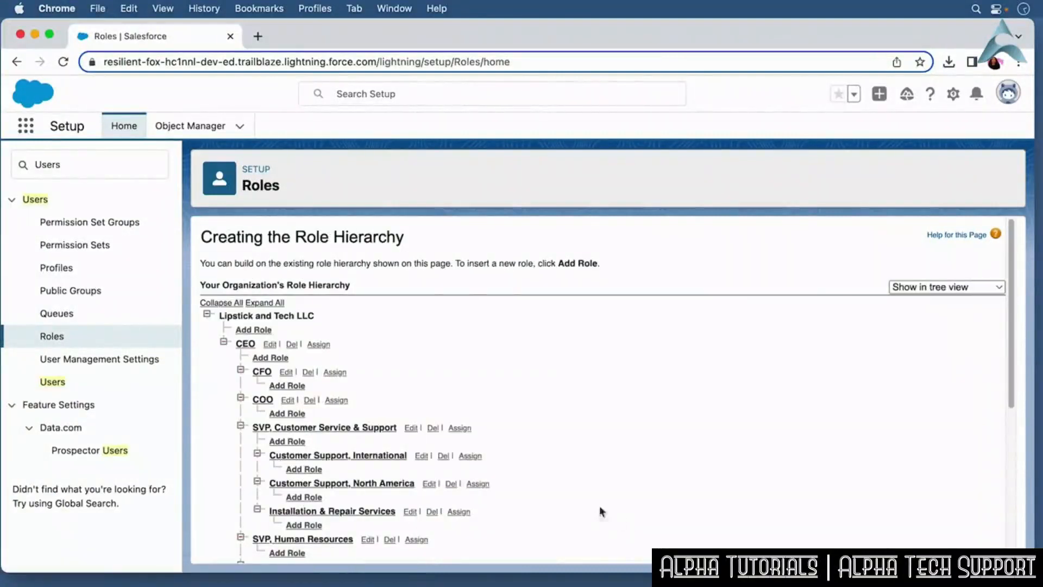
Open the Profiles list and return to the All Users list.
left_click(102, 384)
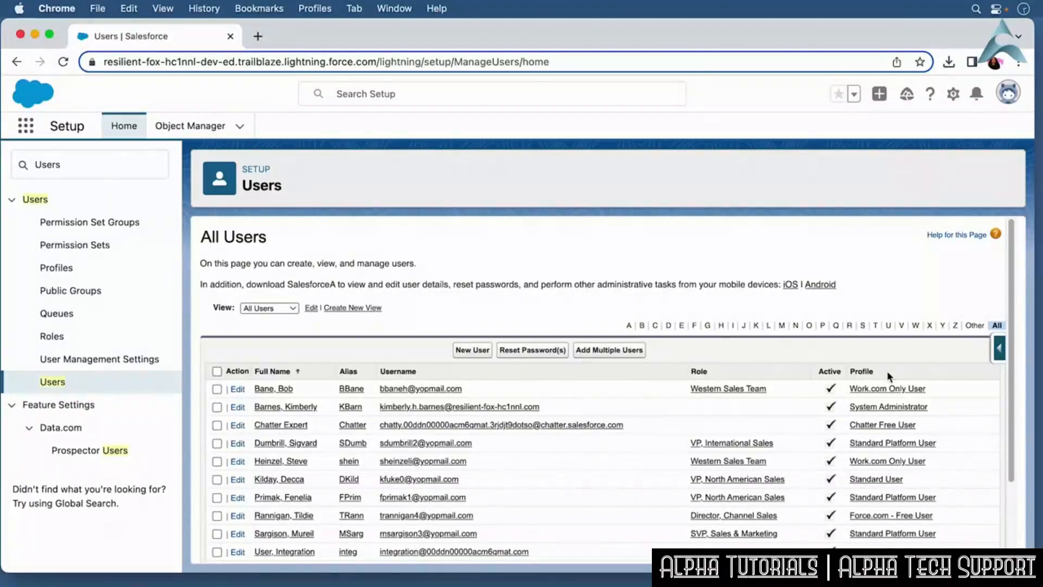
left_click(57, 268)
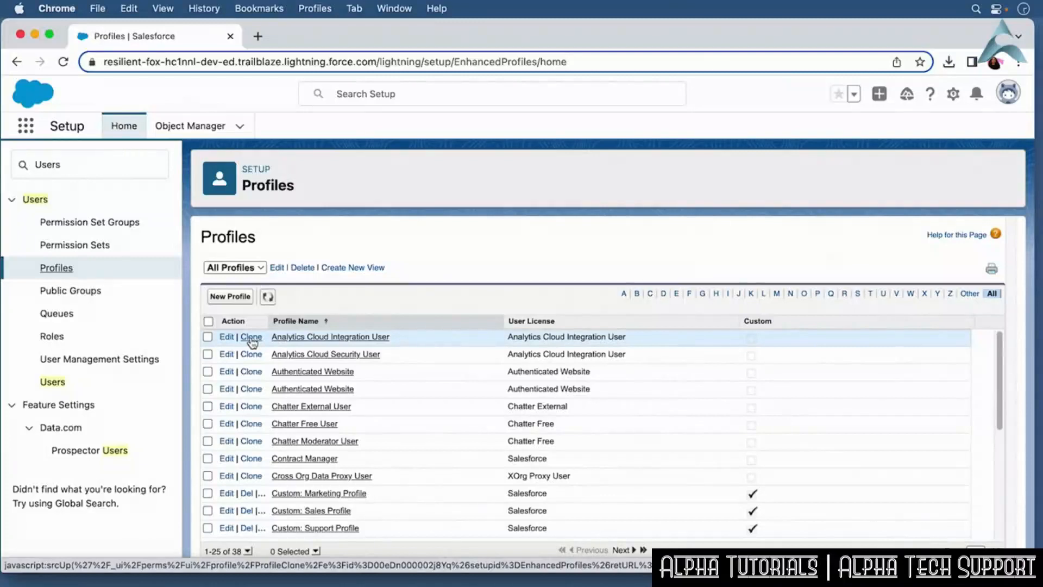
left_click(61, 386)
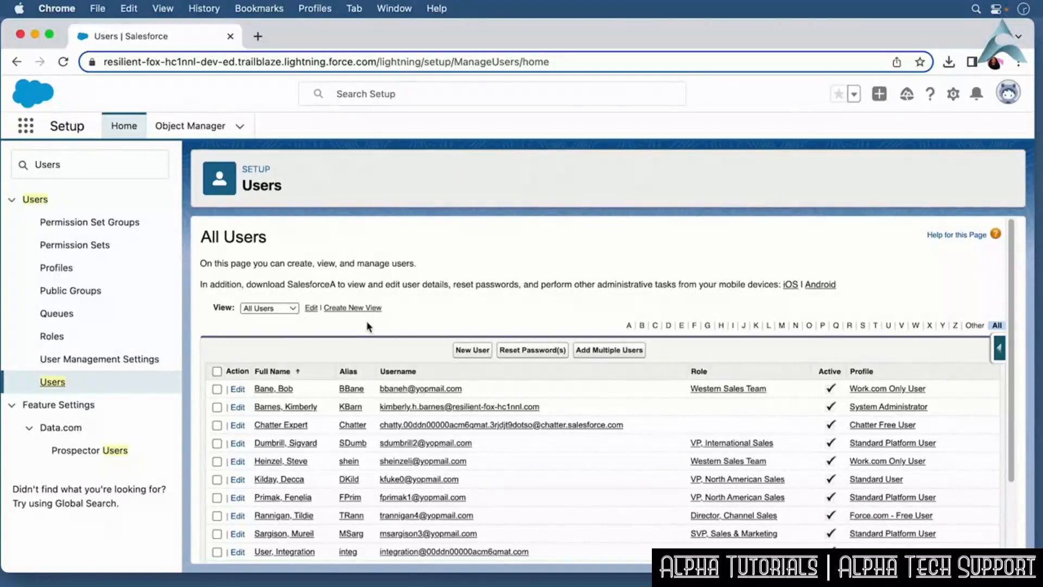
Filter Quick Find for Company In, open Company Information, and review the user licenses section.
left_click(52, 162)
double_click(53, 162)
type("Company In")
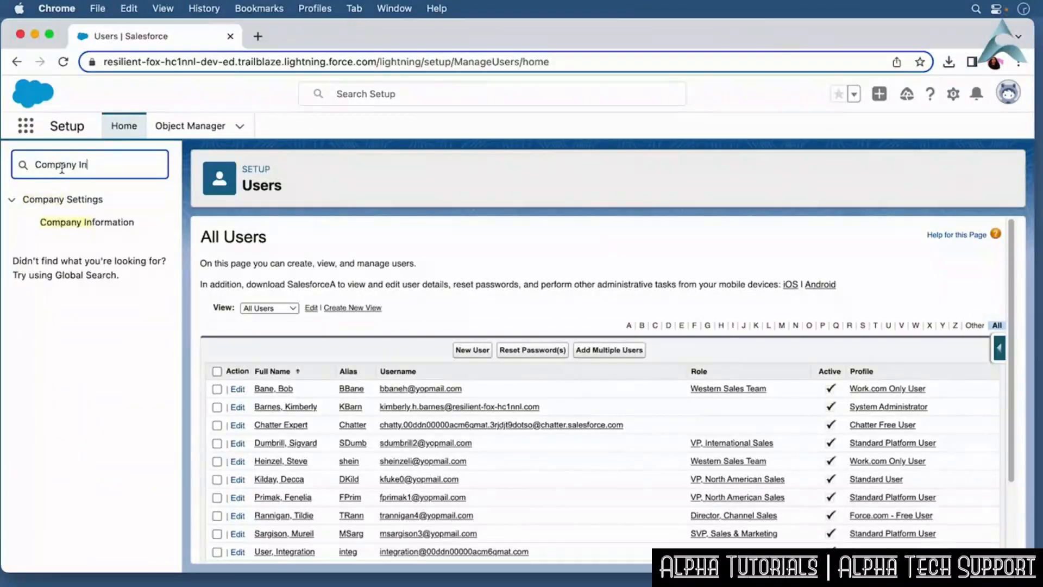
left_click(82, 225)
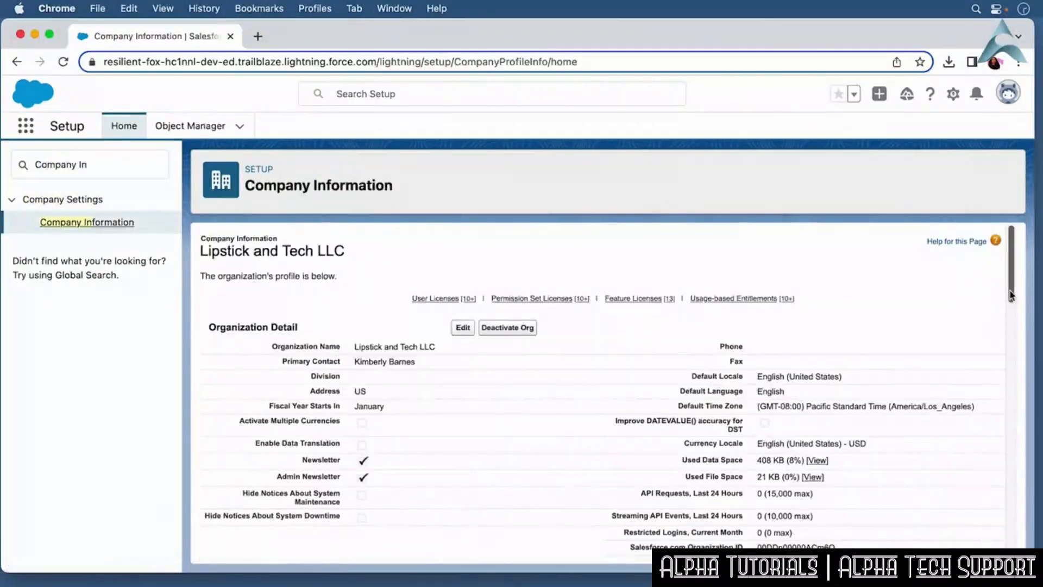
scroll(1011, 314, "down", 2)
left_click_drag(1010, 314, 1006, 384)
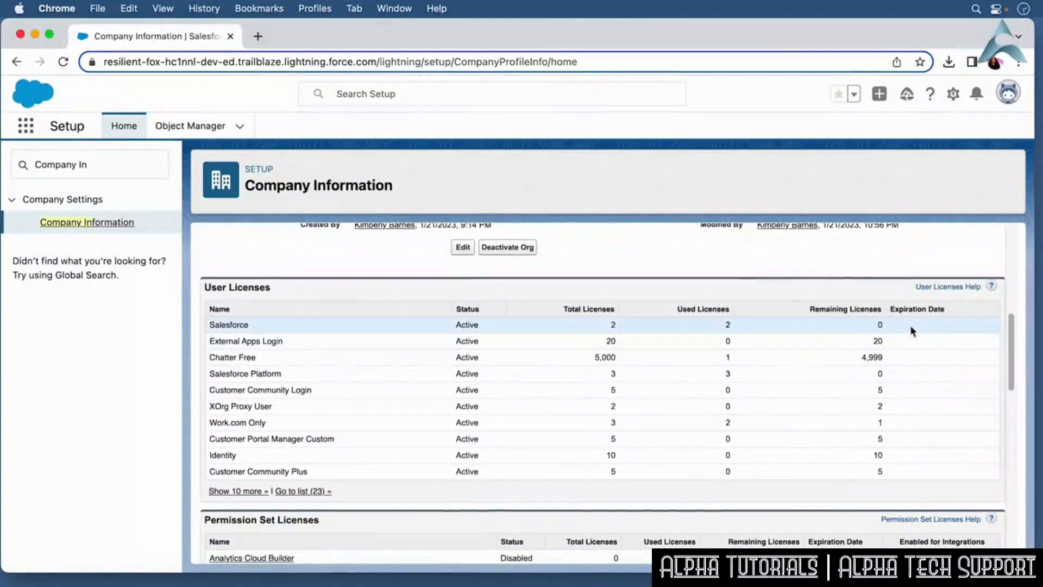
Filter Quick Find for Users and open the inactive VP, North American Sales user's record.
left_click_drag(107, 163, 32, 164)
type("Users")
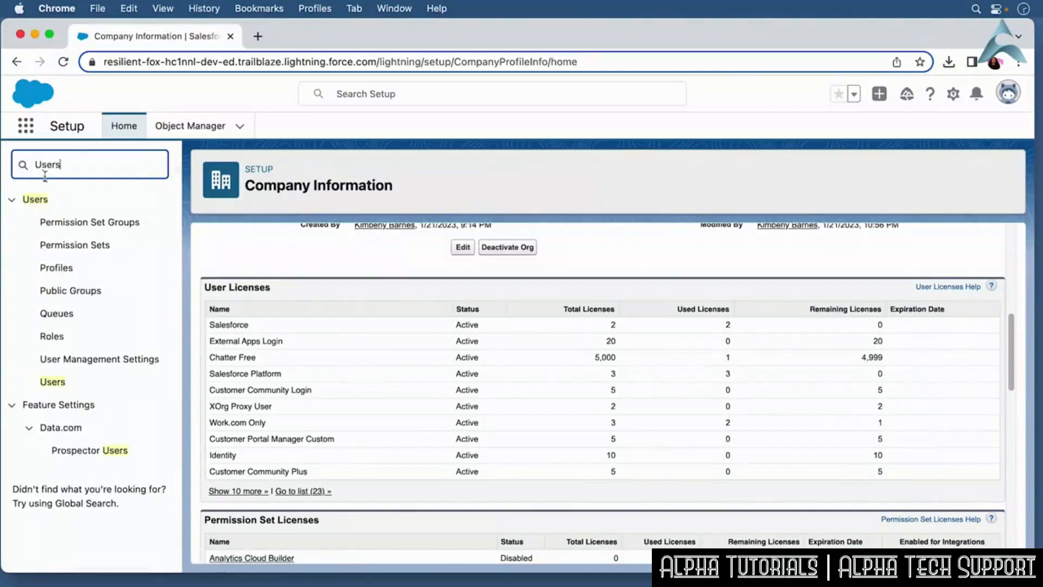
left_click(61, 384)
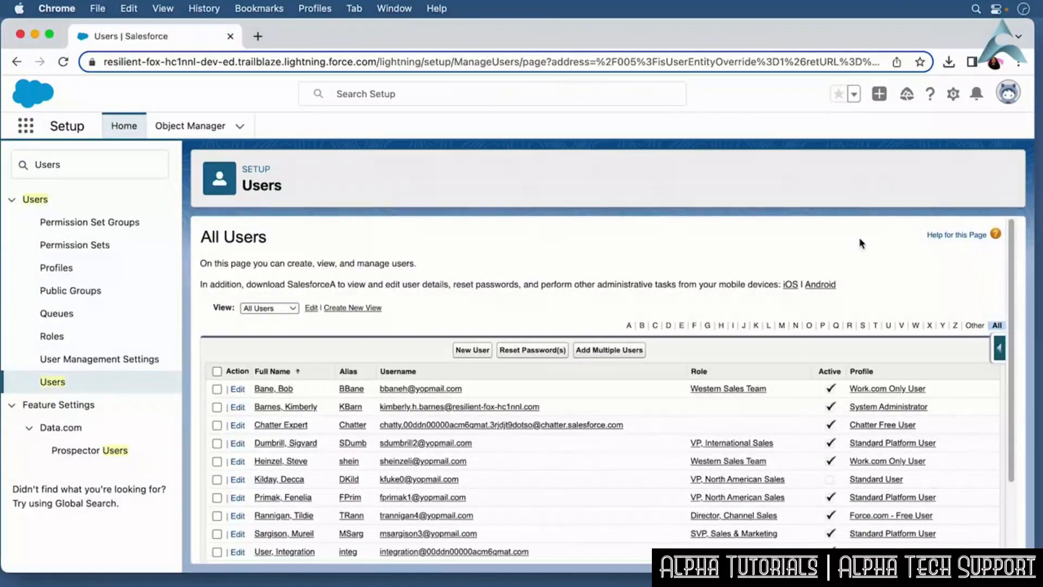
left_click_drag(1019, 305, 1007, 365)
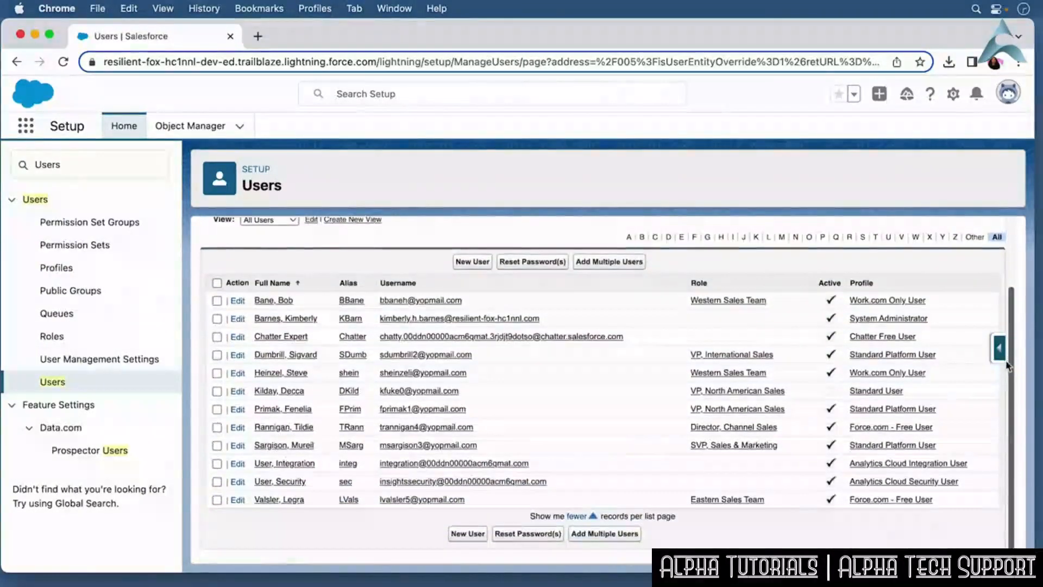
left_click(291, 393)
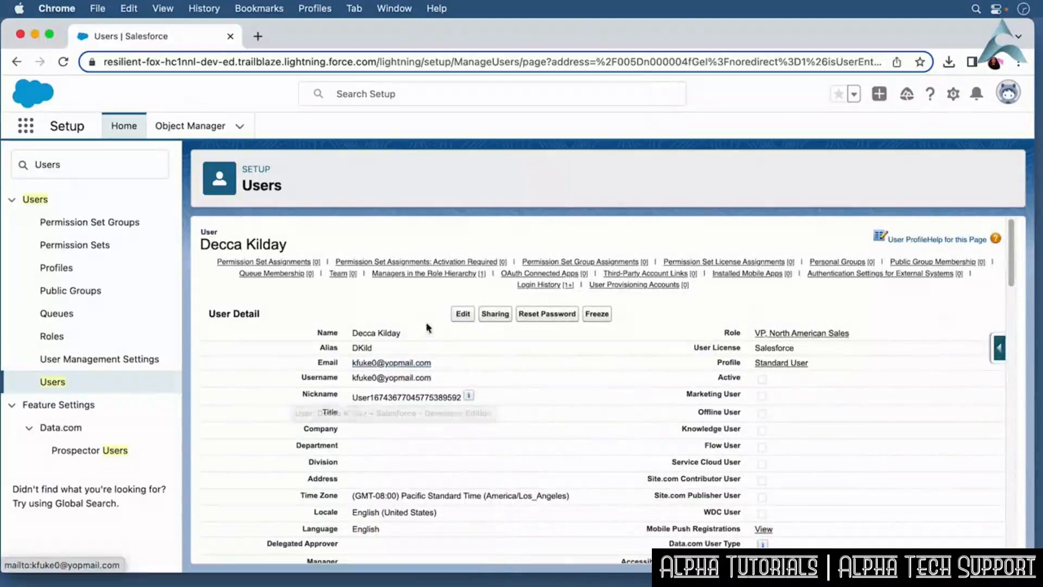
Edit the user, mark the account Active, and save.
left_click(462, 314)
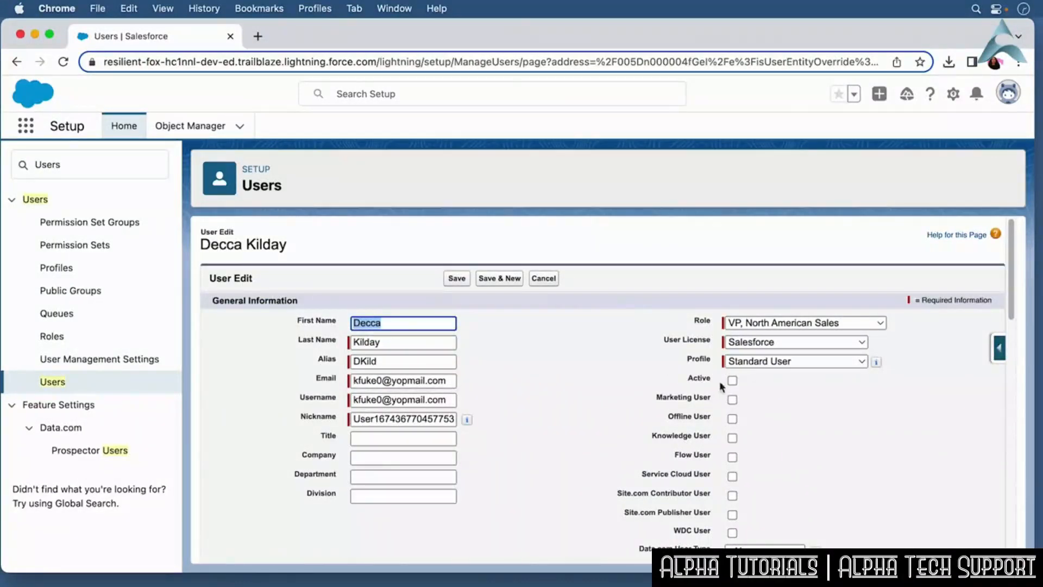
left_click(732, 381)
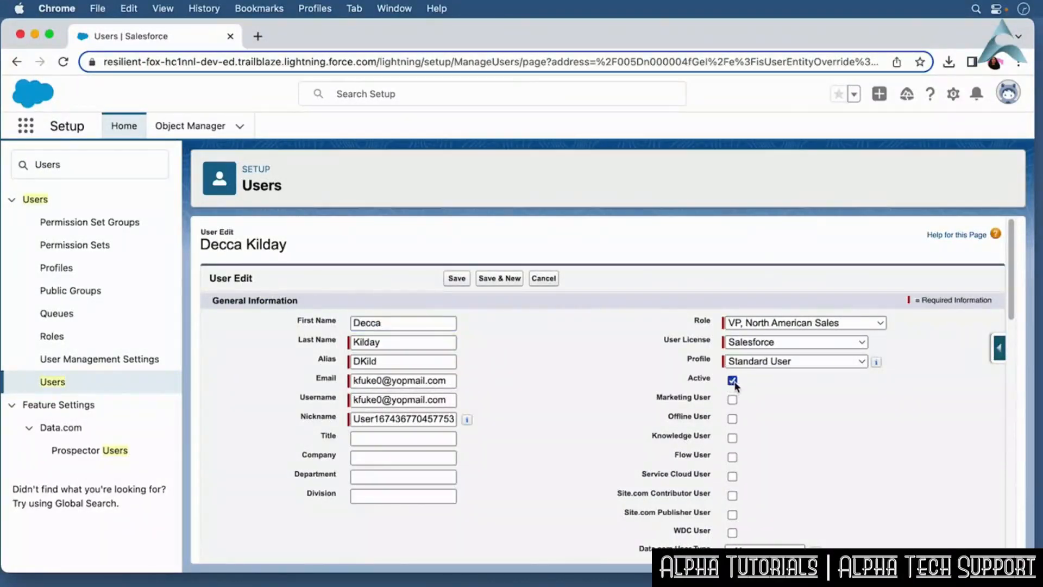
left_click(457, 278)
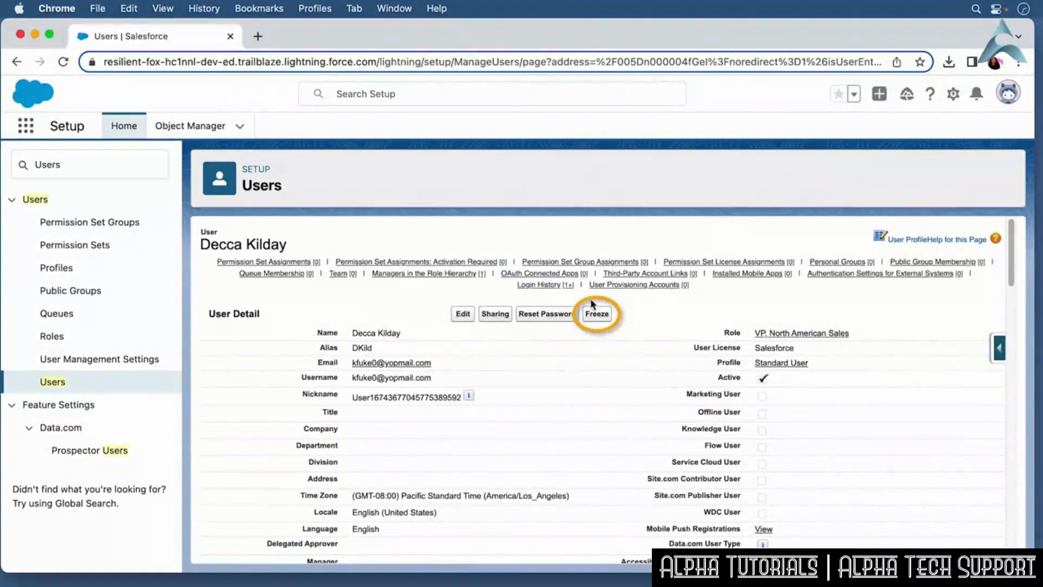
Freeze the user's account and unfreeze it again.
left_click(607, 320)
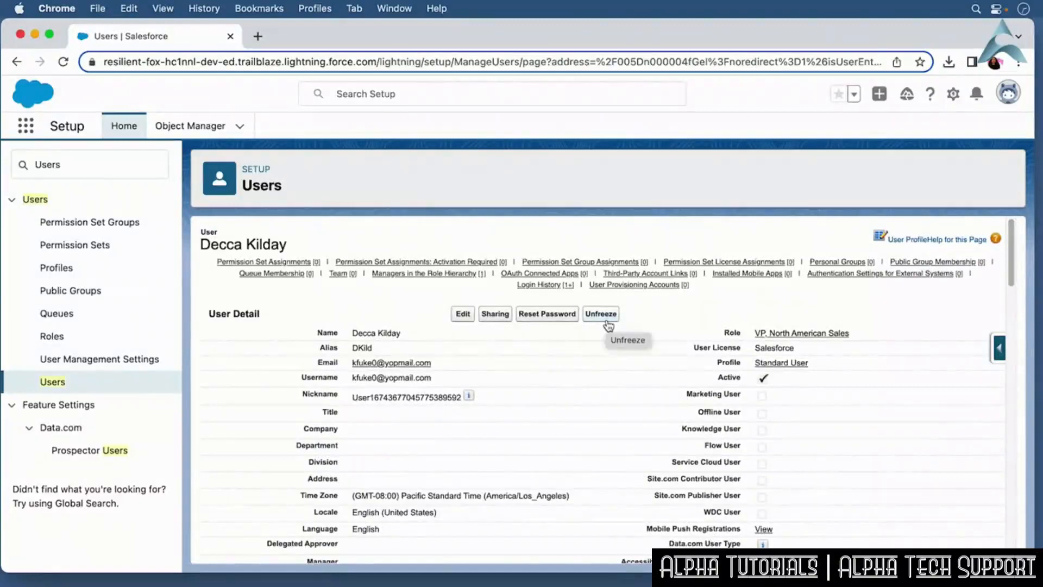
left_click(607, 320)
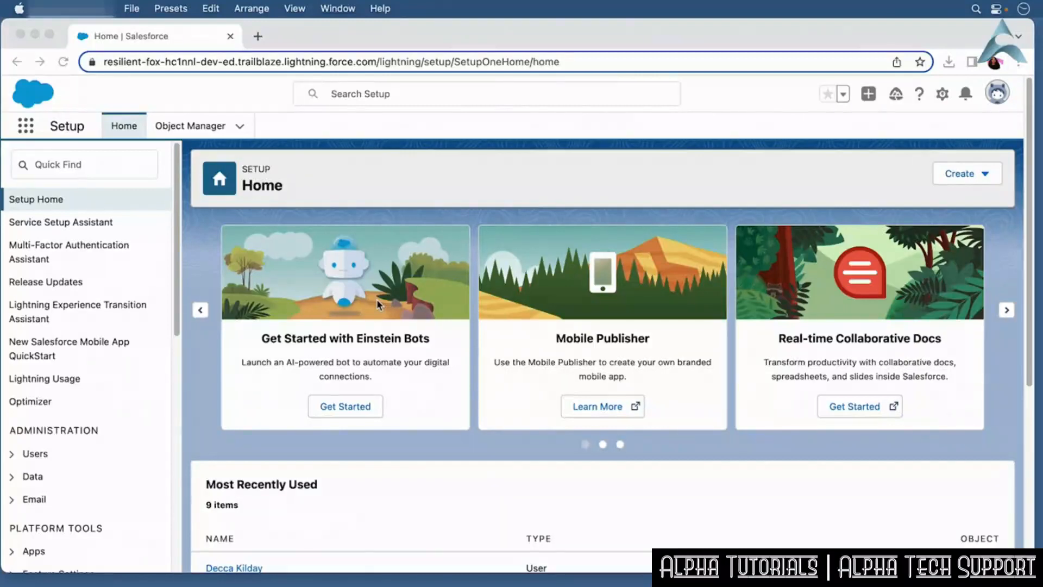
Filter Quick Find for Users and reopen the VP, North American Sales user's record.
left_click(383, 96)
left_click(407, 93)
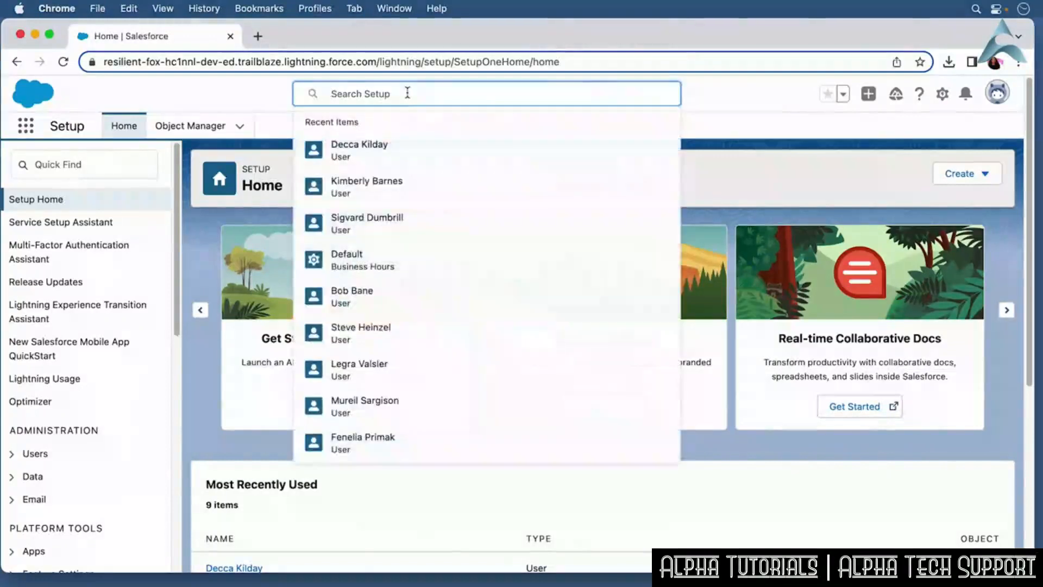
left_click(141, 166)
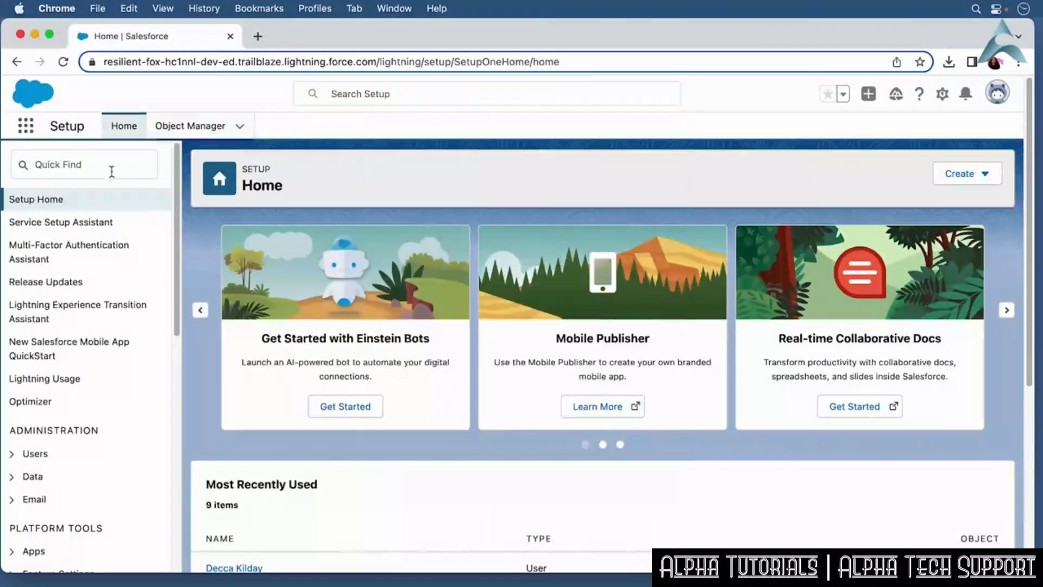
left_click(96, 169)
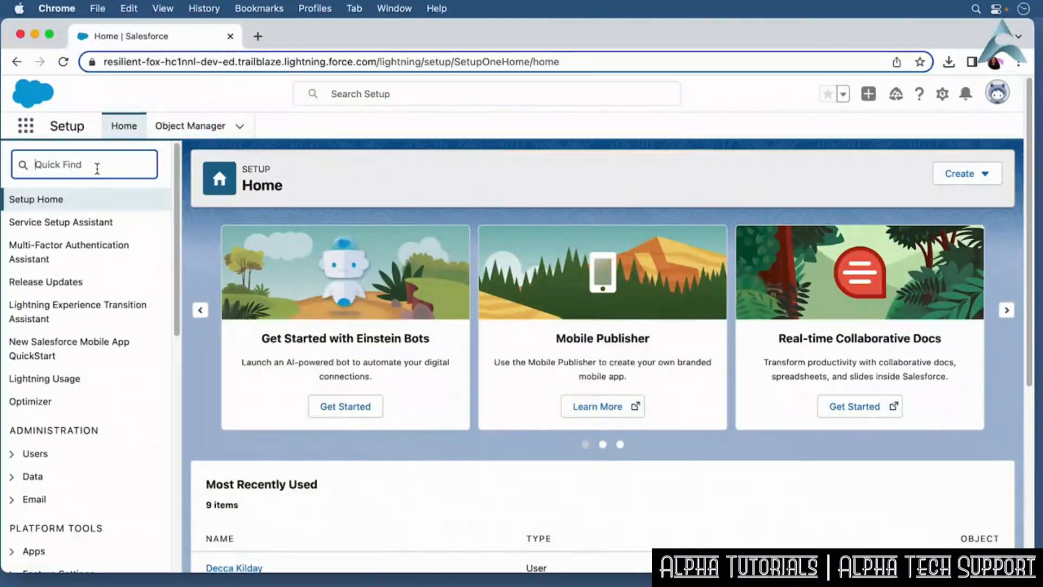
type("Users")
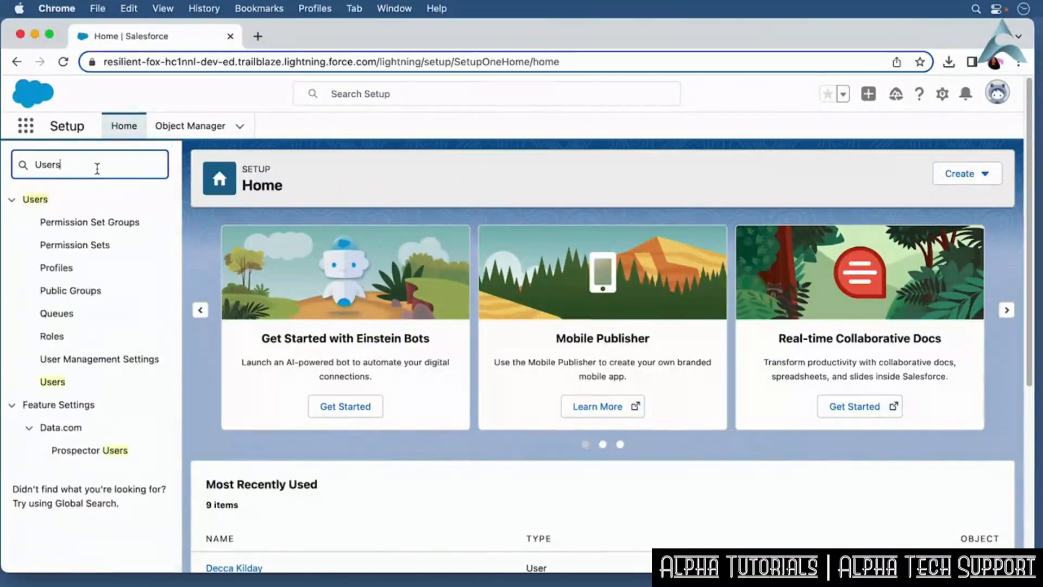
left_click(59, 382)
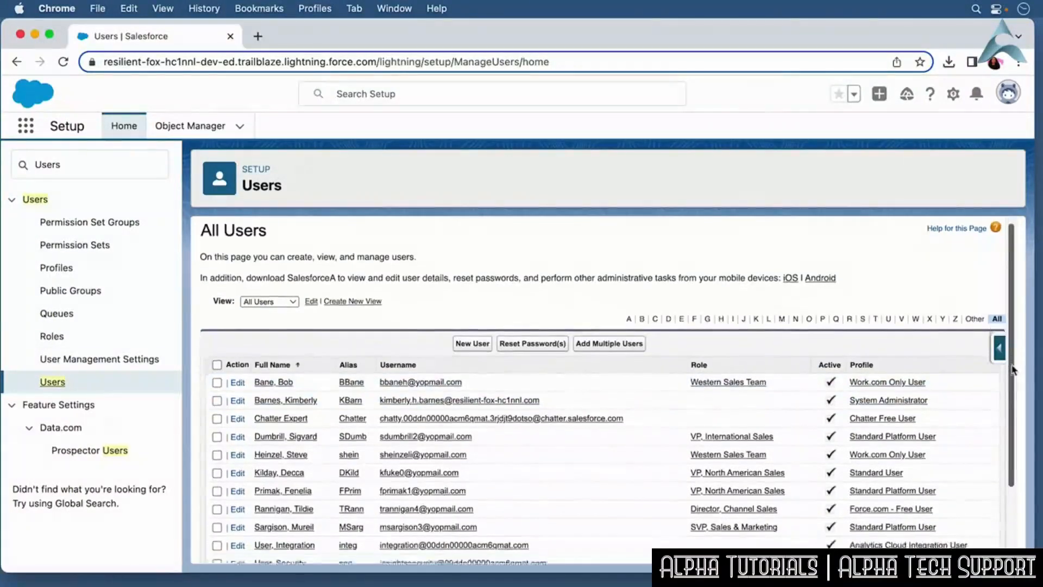
scroll(1014, 363, "down", 3)
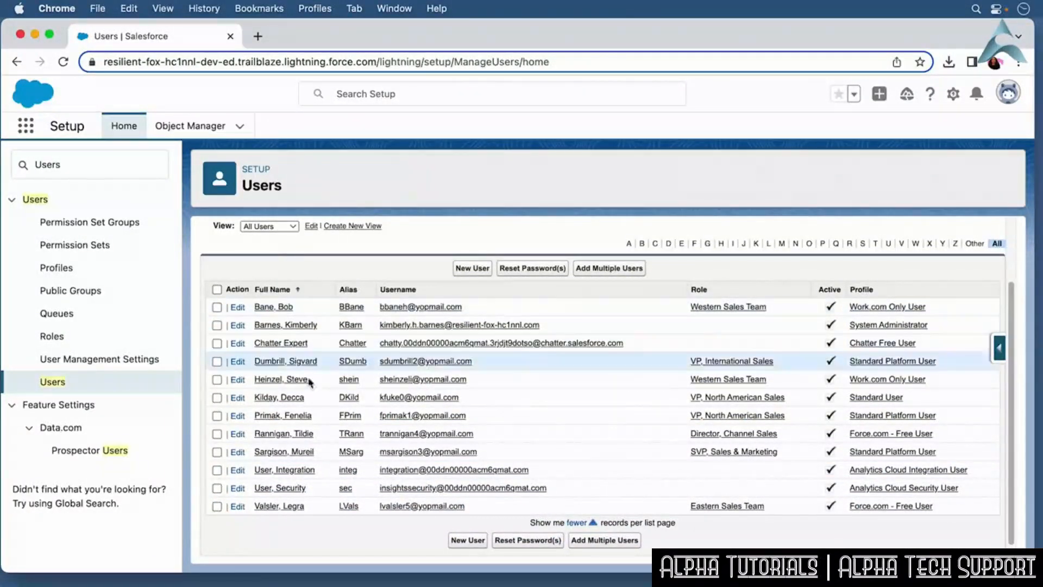
left_click(286, 401)
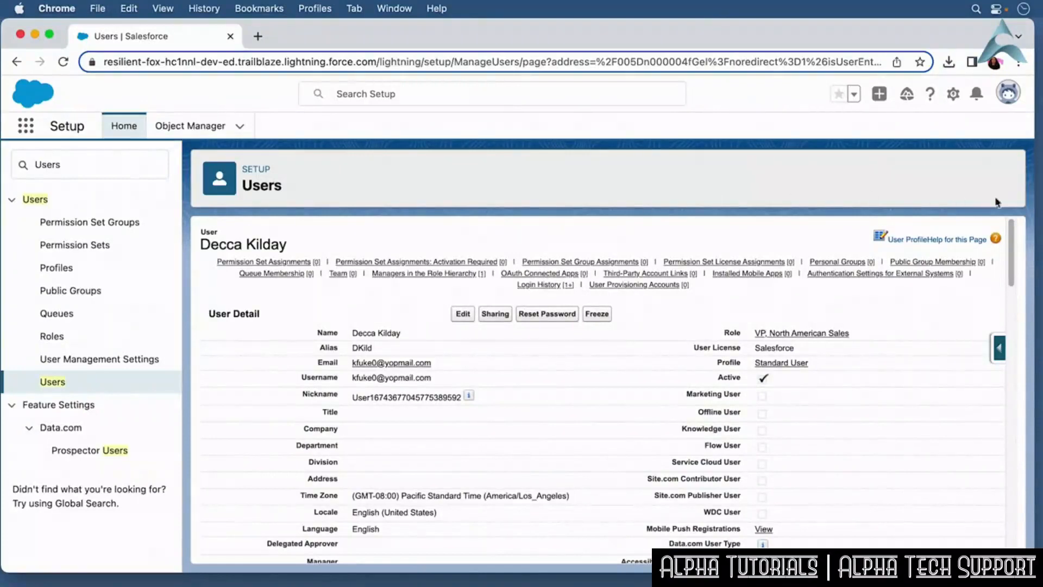
Reset the VP, North American Sales user's password.
scroll(1017, 253, "down", 2)
left_click_drag(1017, 253, 1037, 498)
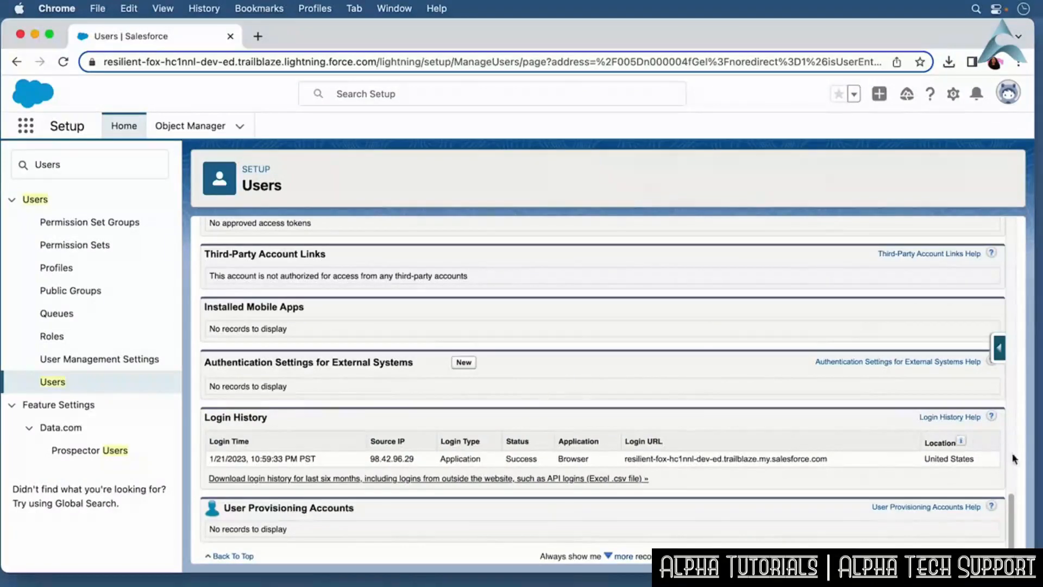
left_click_drag(1011, 507, 1014, 227)
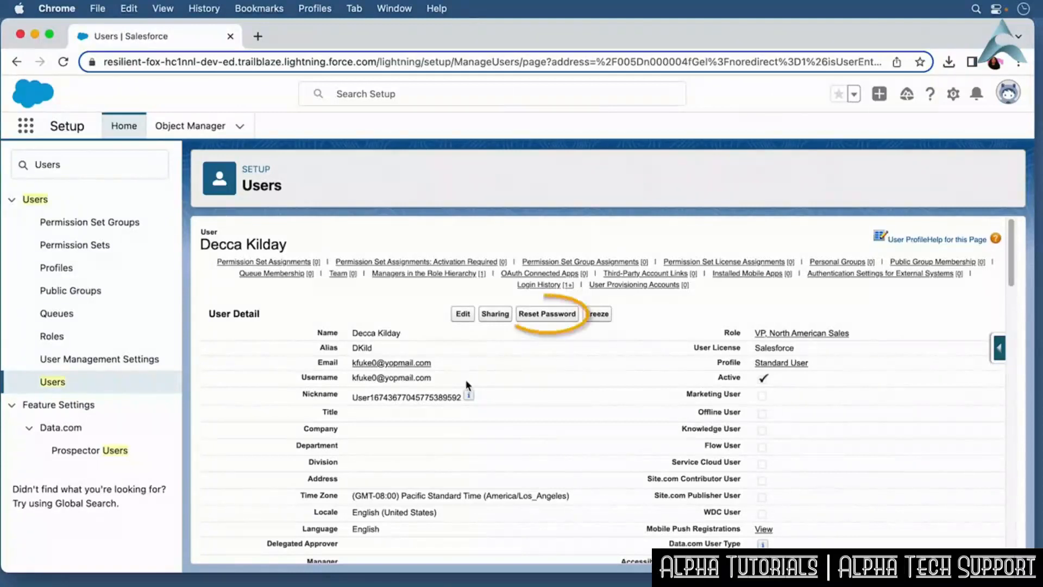
left_click(553, 324)
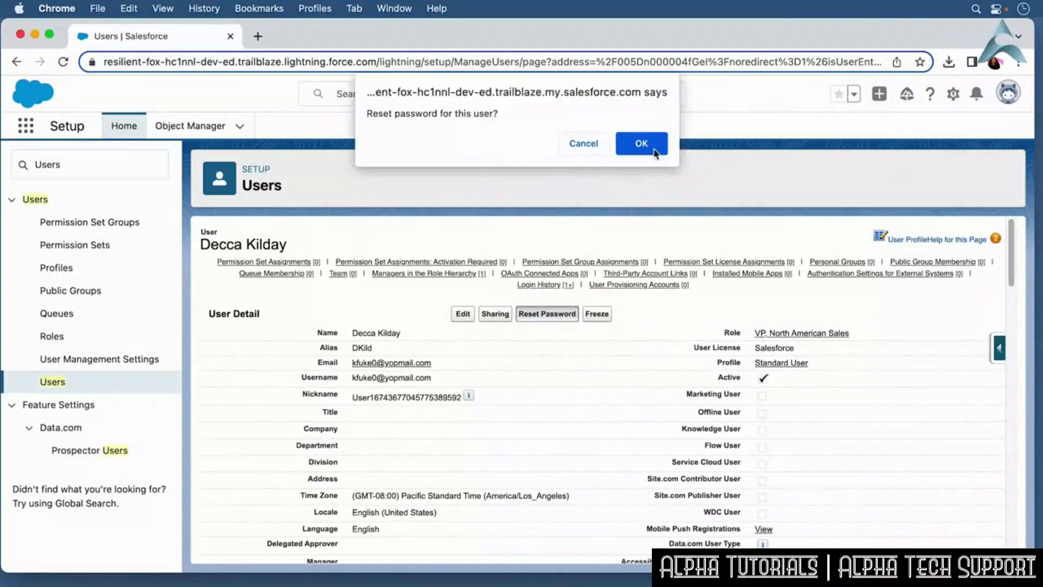
left_click(640, 144)
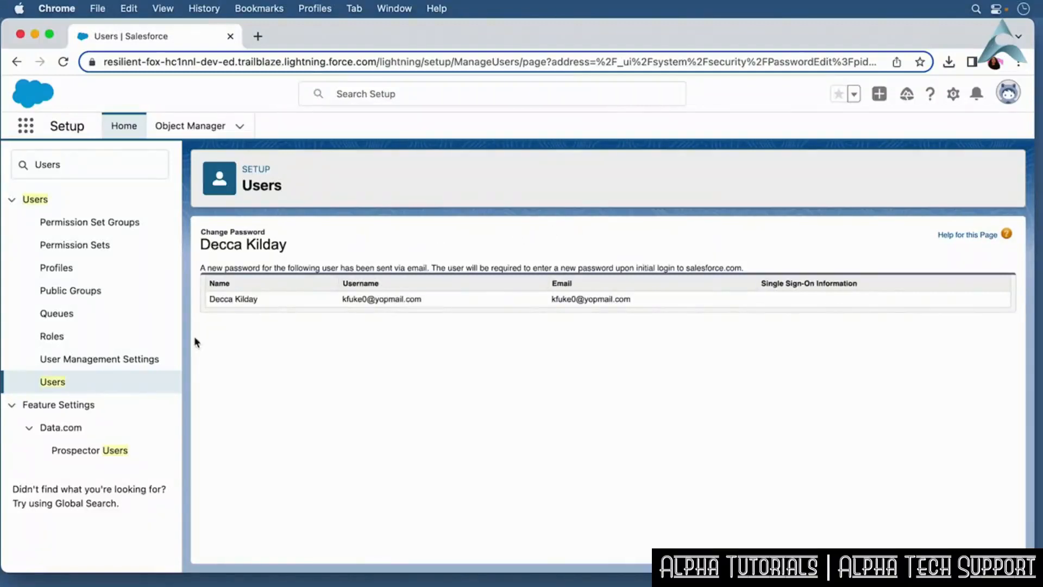
Reopen the VP, North American Sales user from the Users list, enable Generate new password and notify user immediately, and save.
left_click(57, 386)
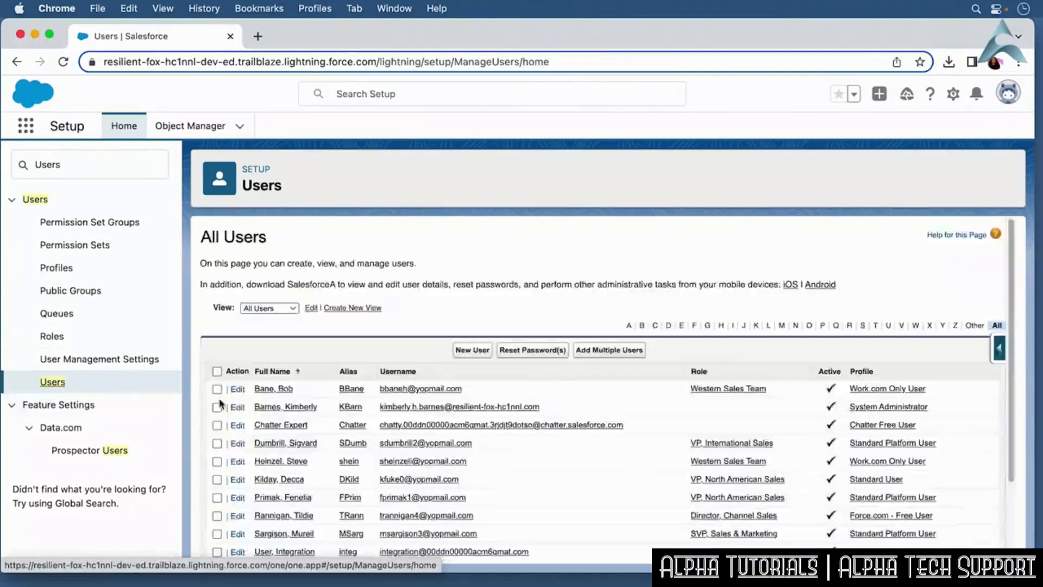
left_click(284, 480)
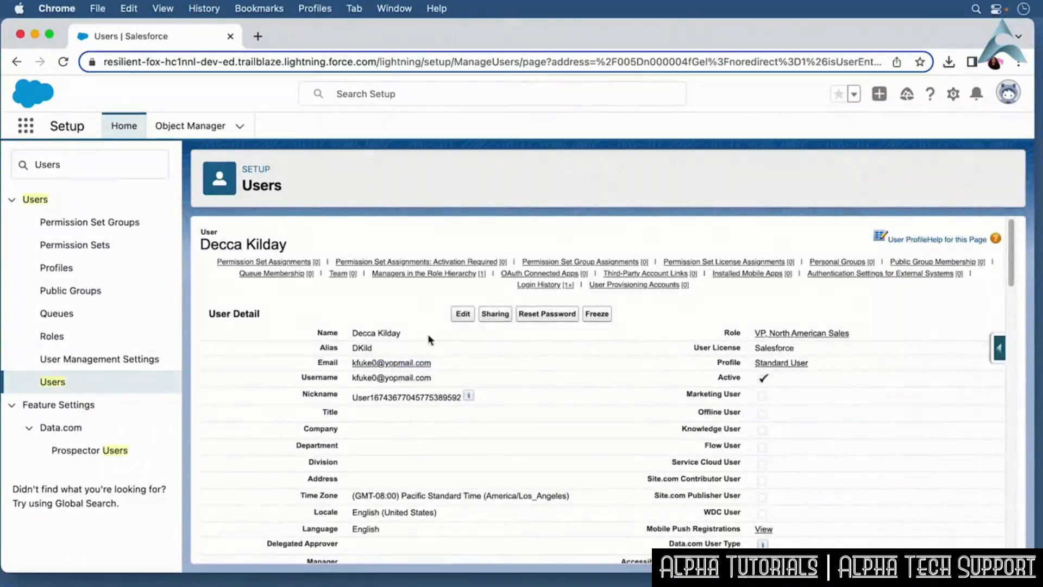
left_click(463, 314)
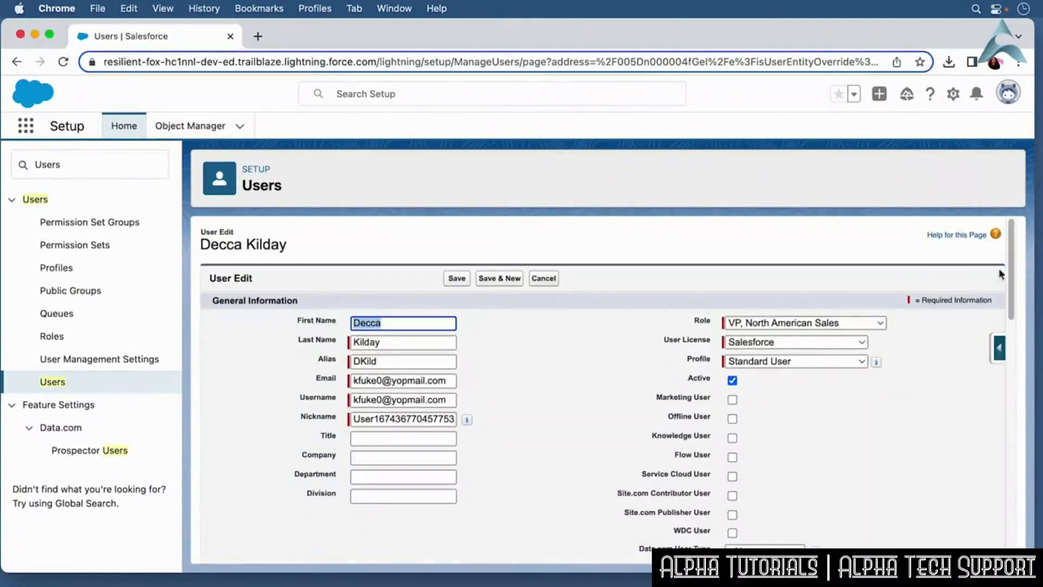
left_click_drag(1010, 274, 1023, 527)
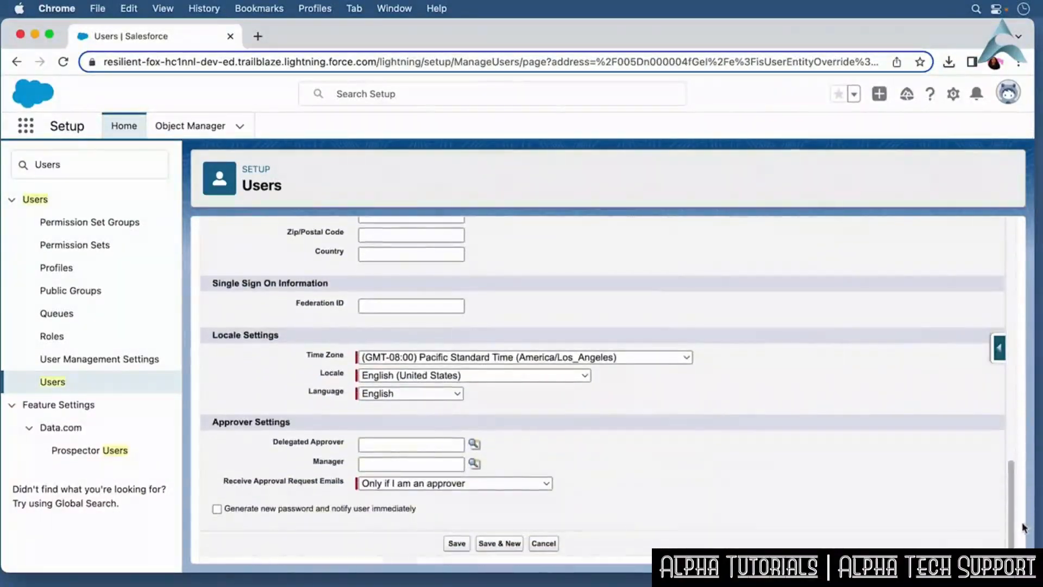
left_click(374, 510)
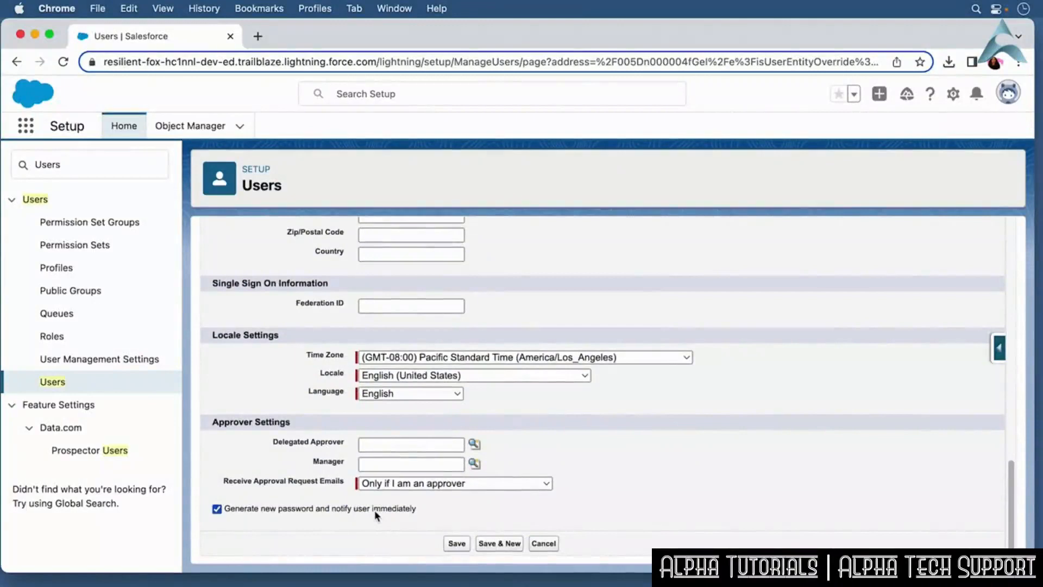
left_click(461, 546)
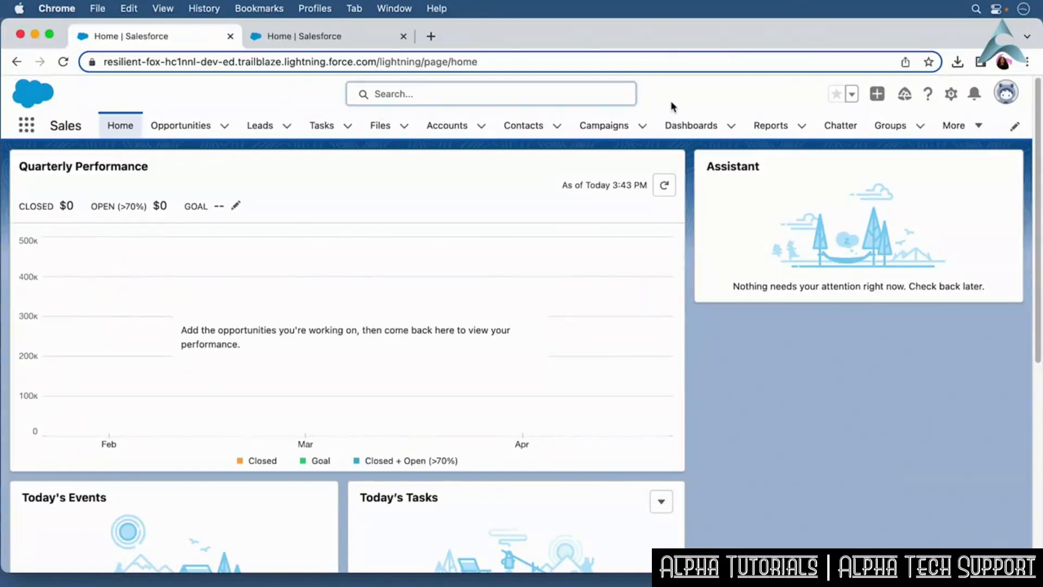
Search globally for United Oil and open the full search results.
left_click(514, 97)
type("Un")
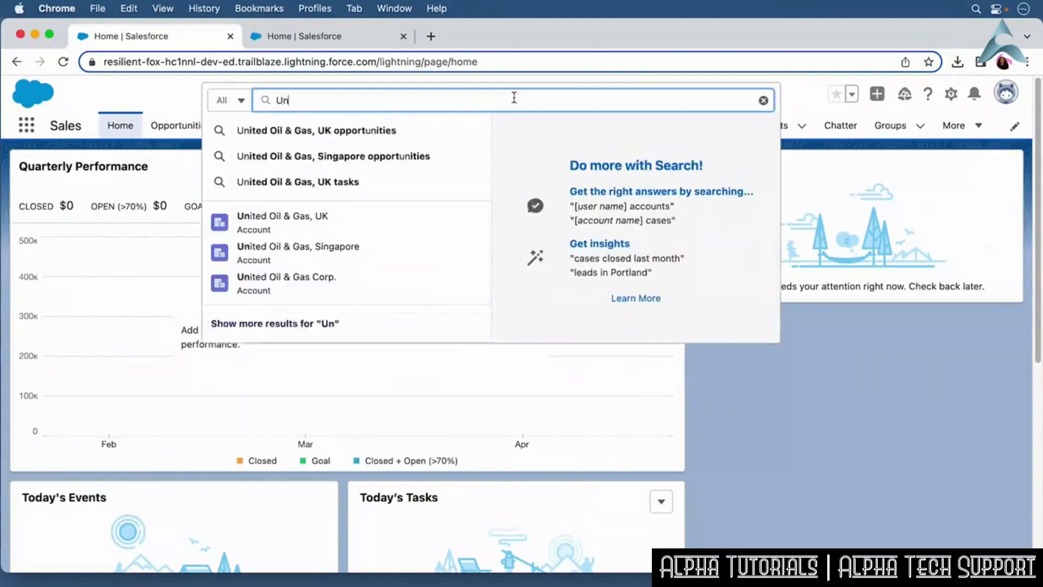
type("ited Oil")
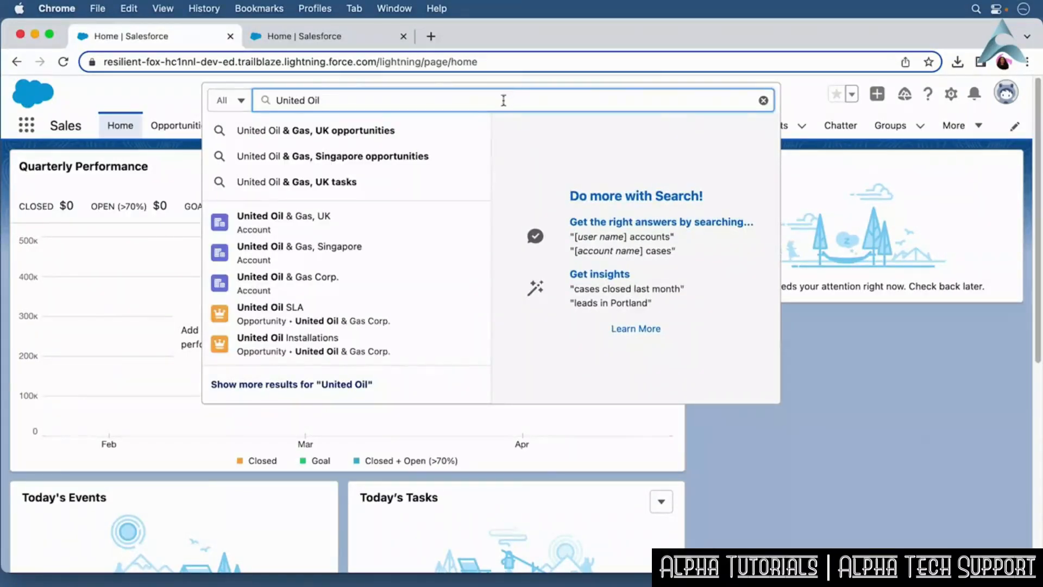
left_click(321, 384)
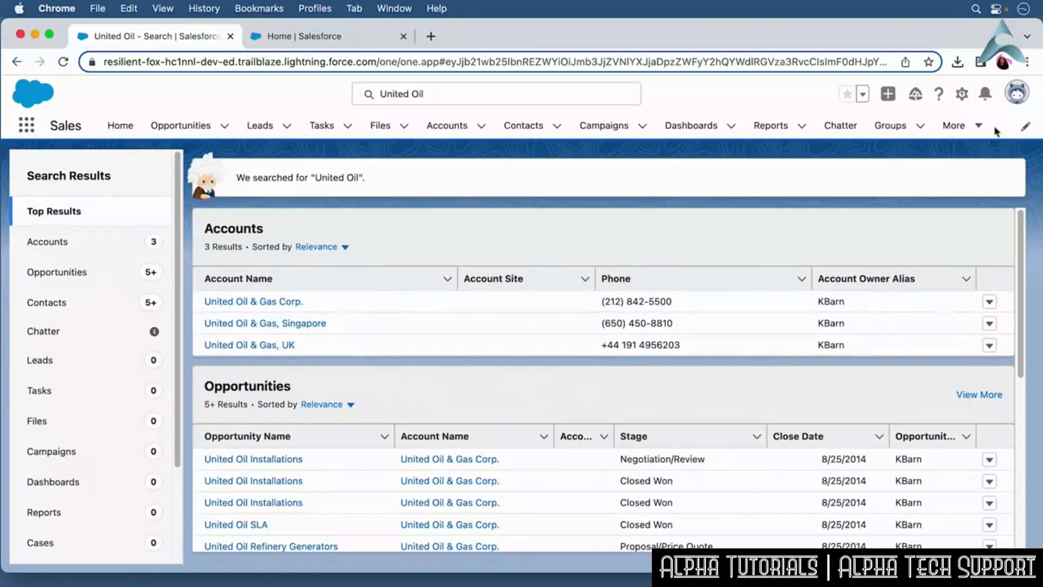
Open Setup in a new tab, filter Quick Find for Search, and open Search Layouts.
left_click(962, 98)
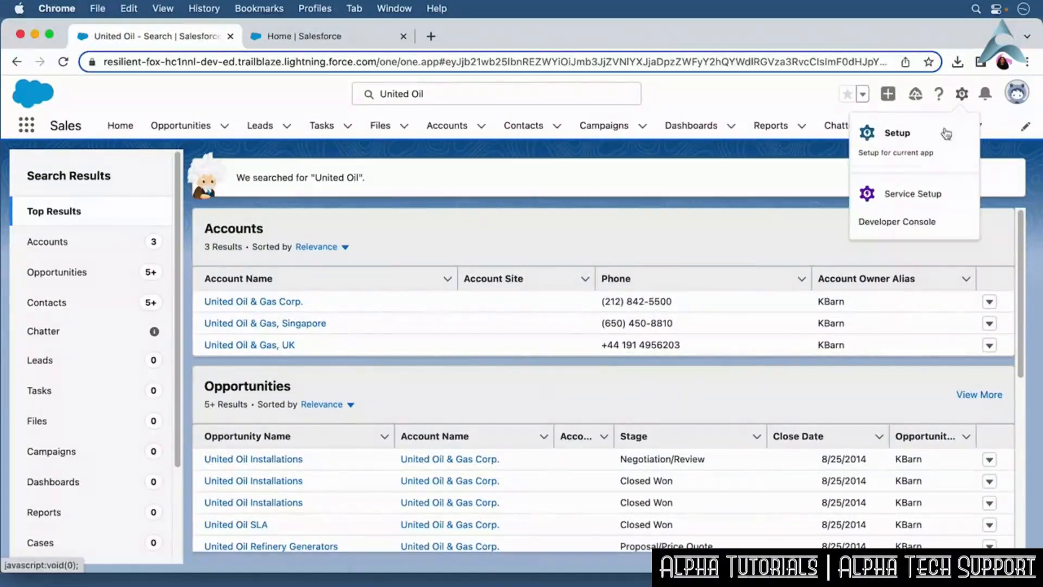
left_click(939, 144)
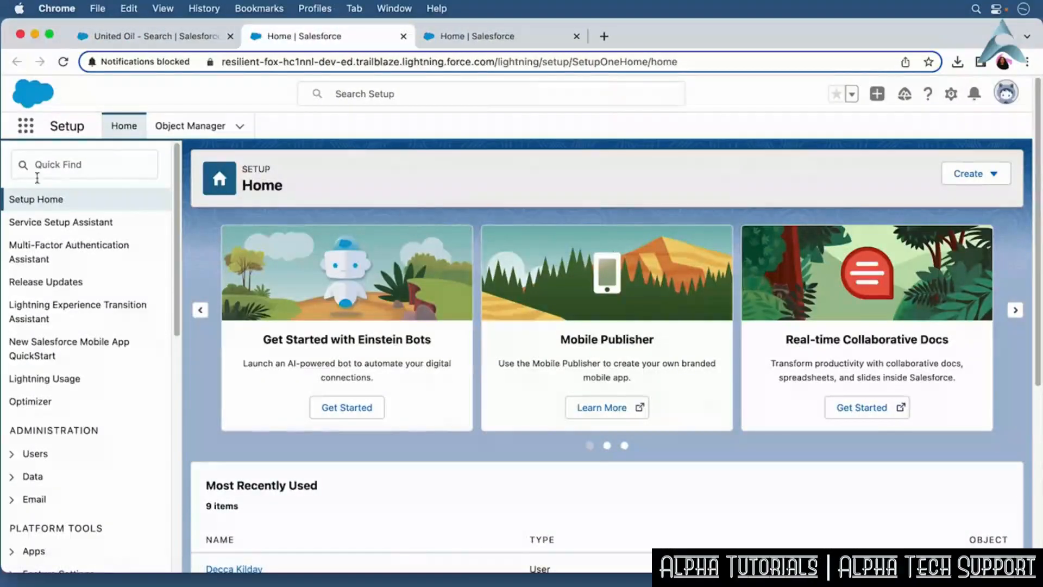
left_click(47, 168)
type("Search")
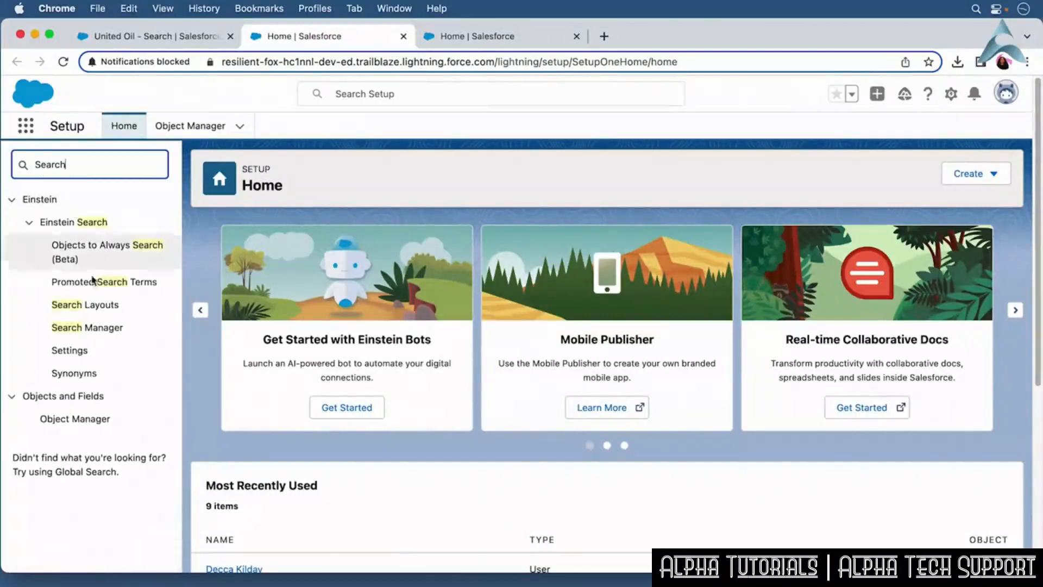
left_click(103, 311)
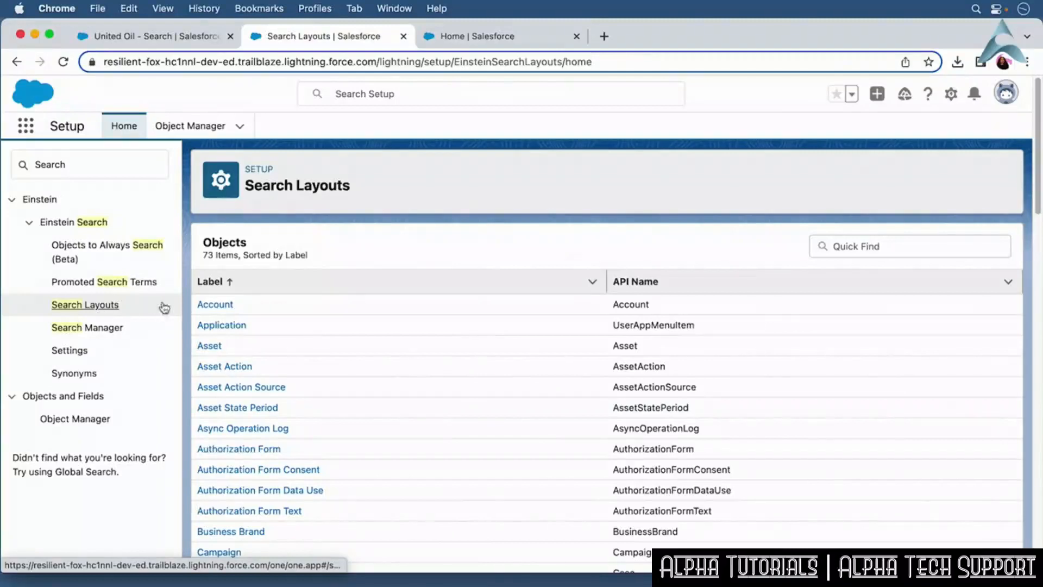
Edit the Account default search layout, add Parent Account and move it up after Account Site, then save.
left_click(231, 309)
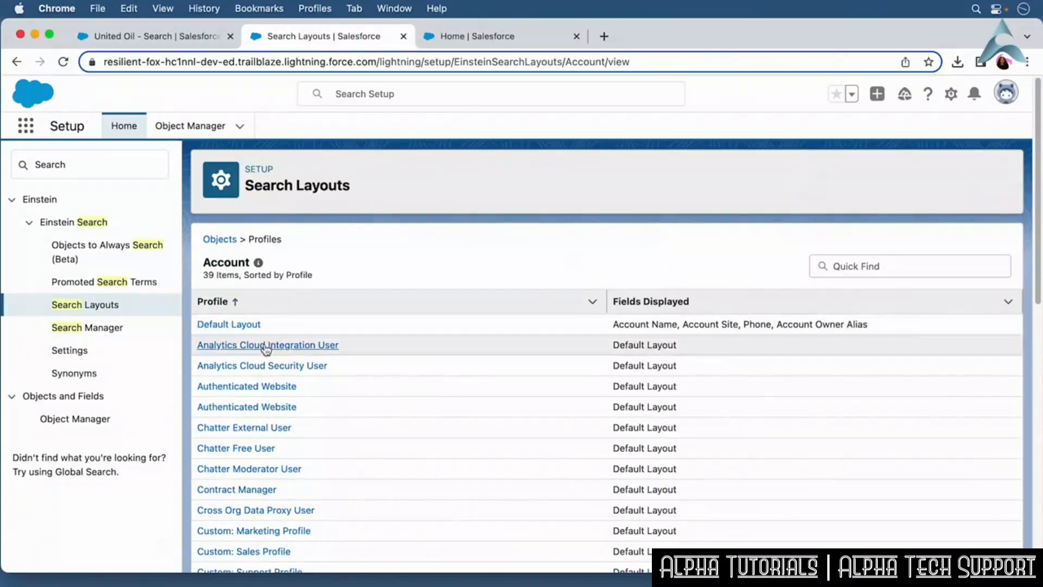
left_click(232, 326)
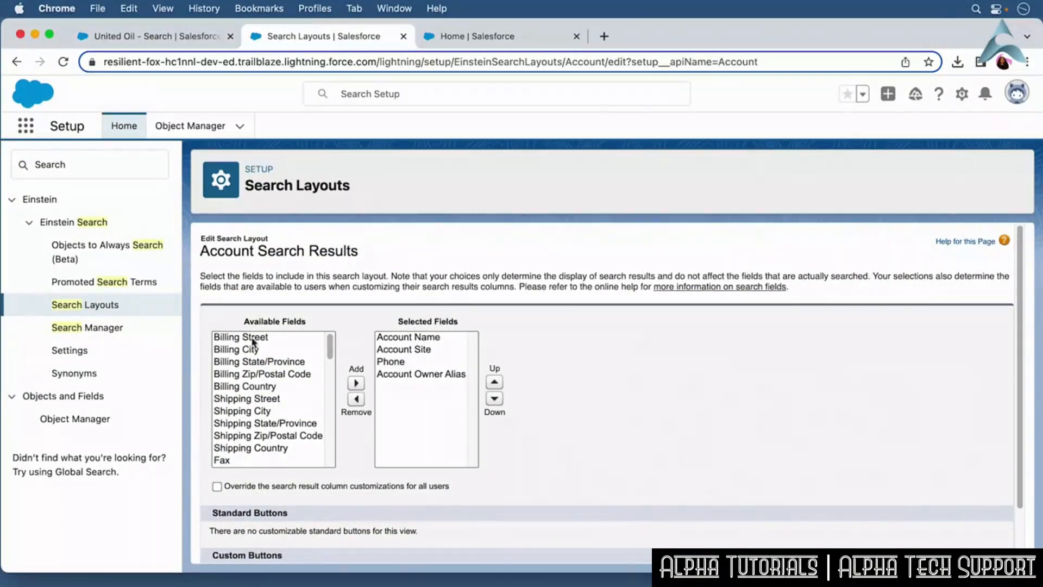
left_click_drag(331, 348, 317, 419)
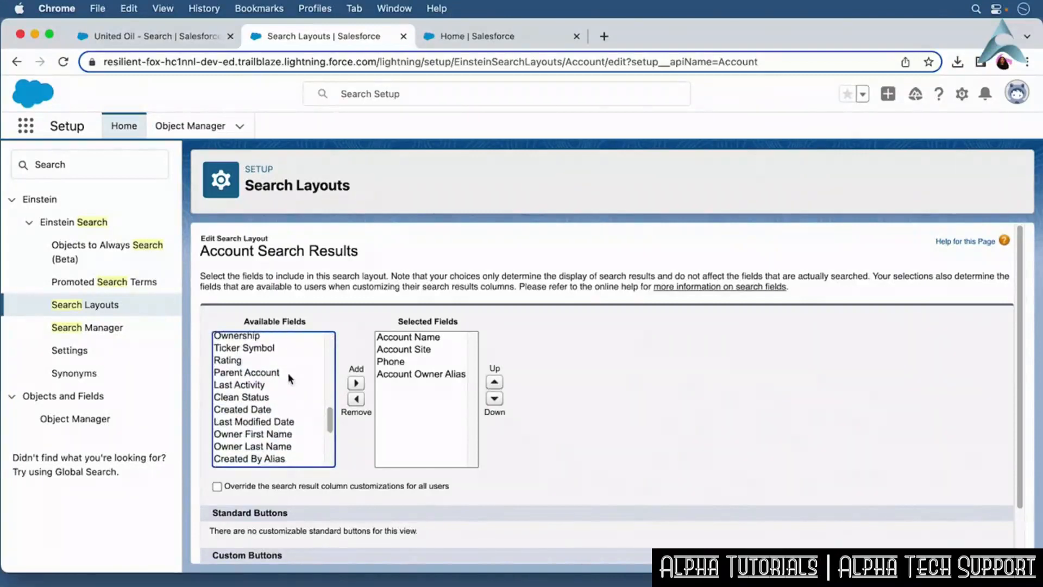
left_click(292, 373)
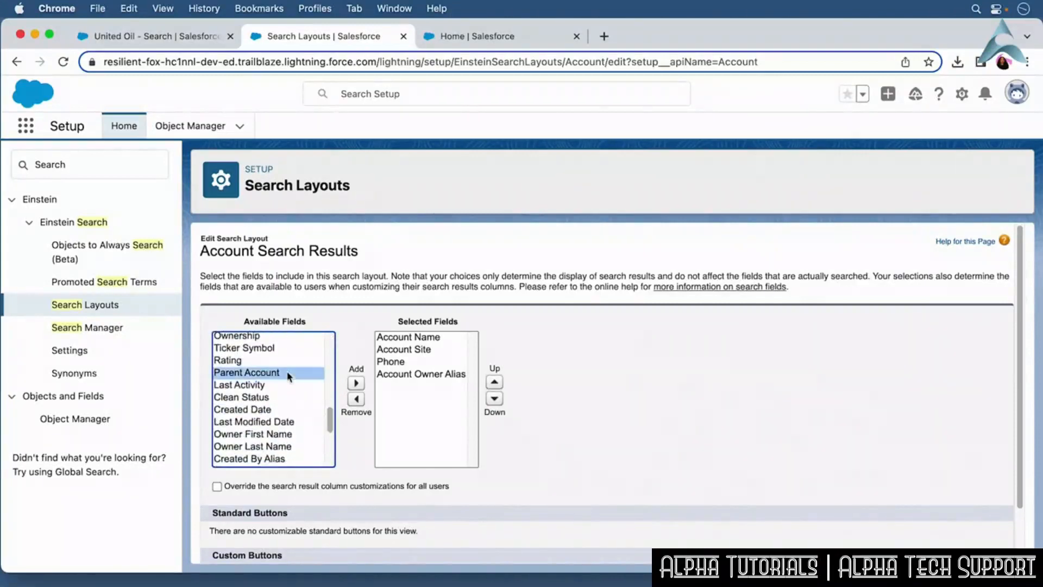
left_click(357, 384)
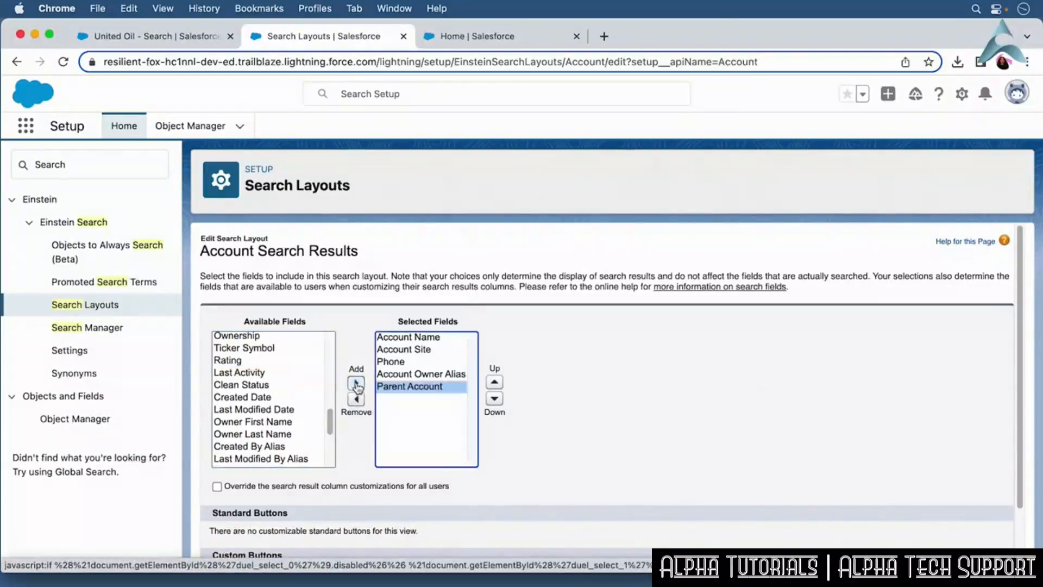
left_click(494, 383)
left_click(494, 384)
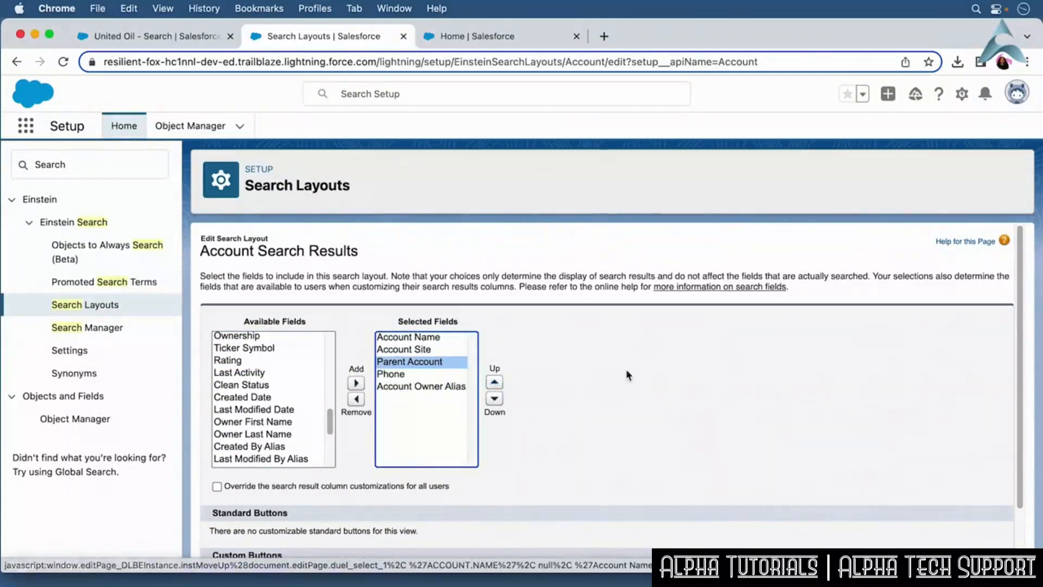
left_click_drag(1020, 378, 1020, 442)
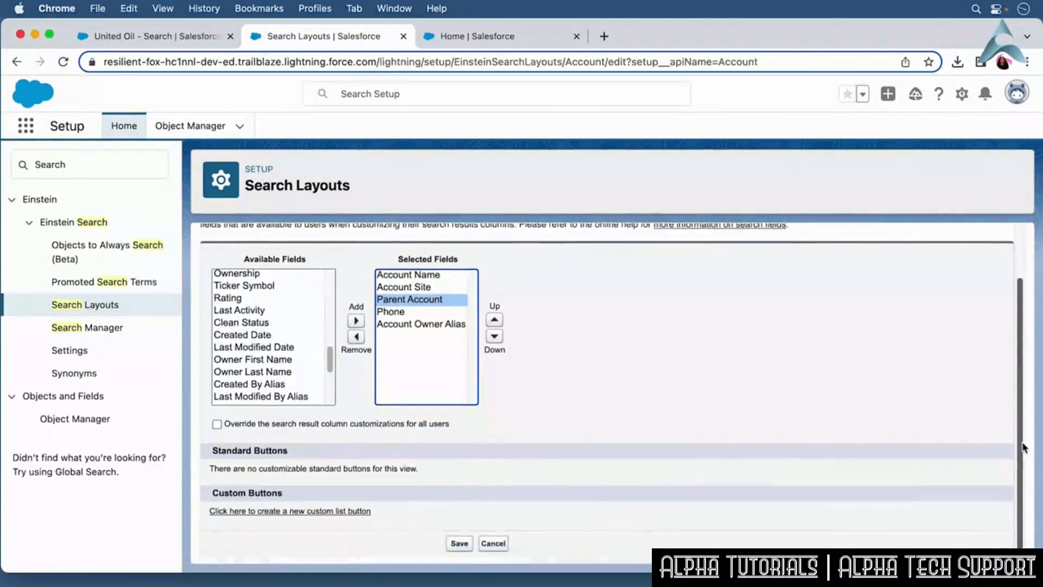
left_click(459, 543)
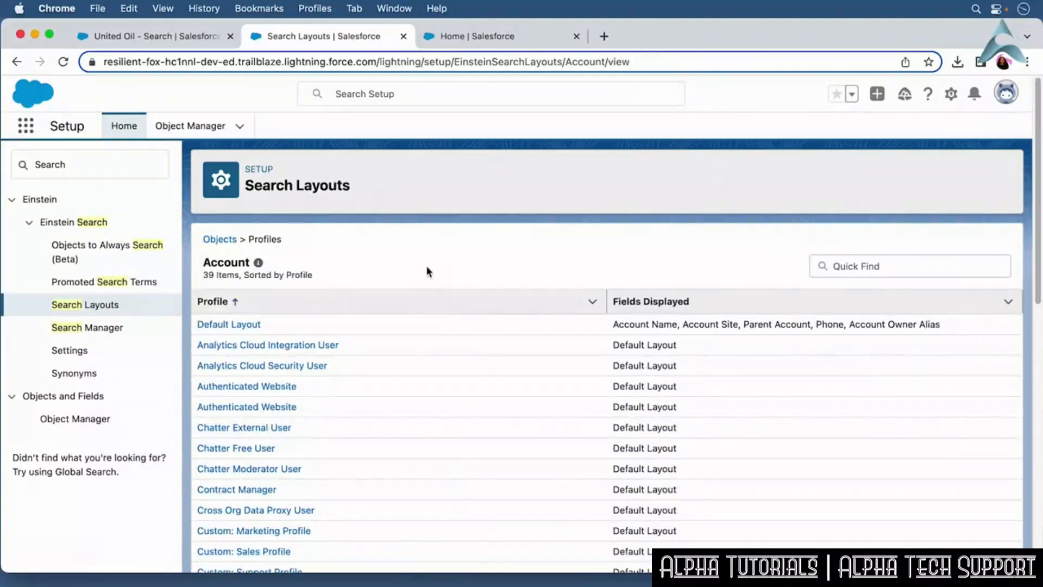
Reload the United Oil search results in the first tab.
left_click(194, 43)
left_click(64, 63)
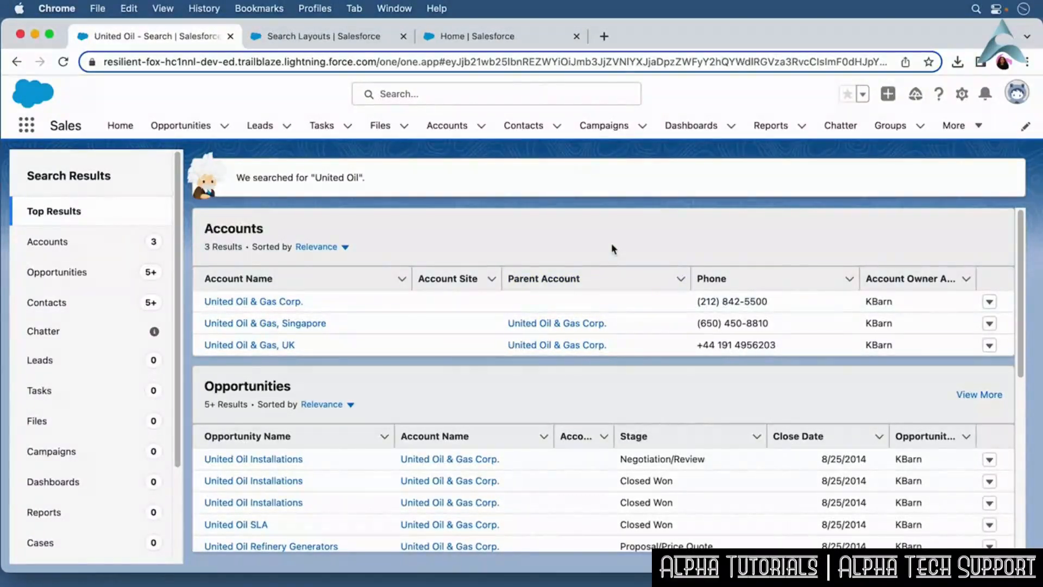
In the Setup tab, filter Quick Find for Search and open Search Manager.
left_click(502, 34)
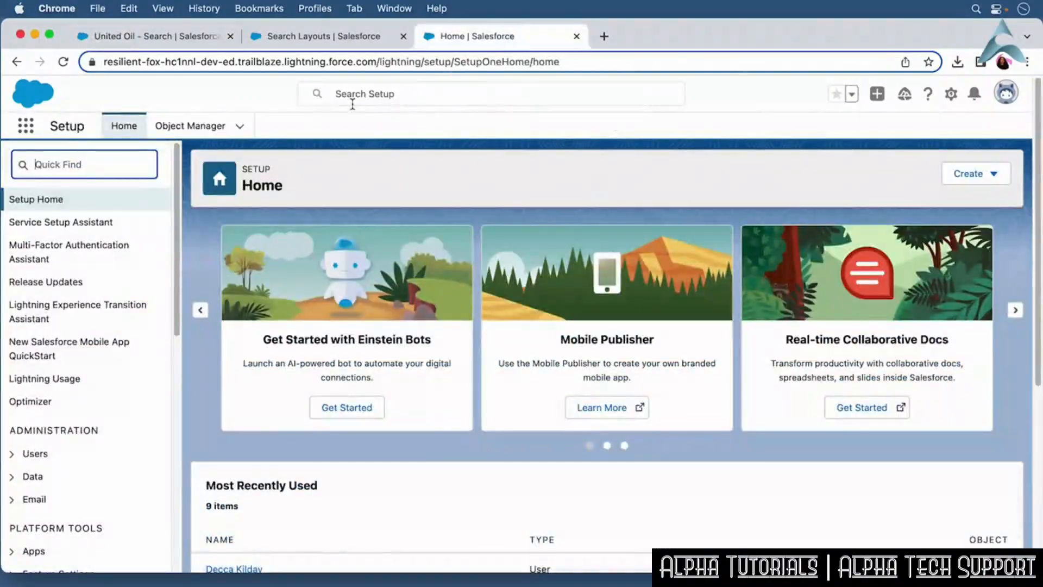
type("S")
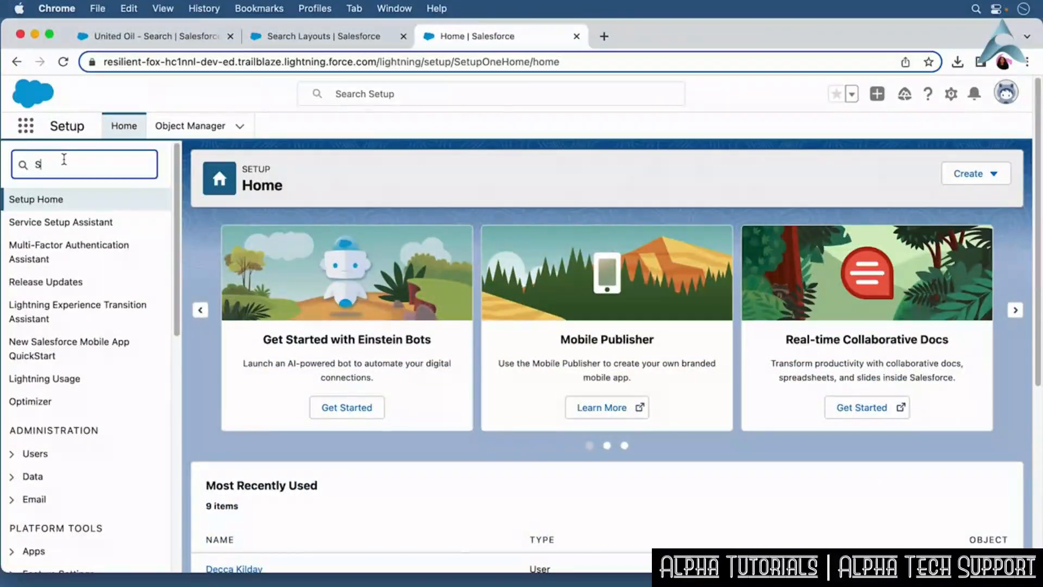
type("earch")
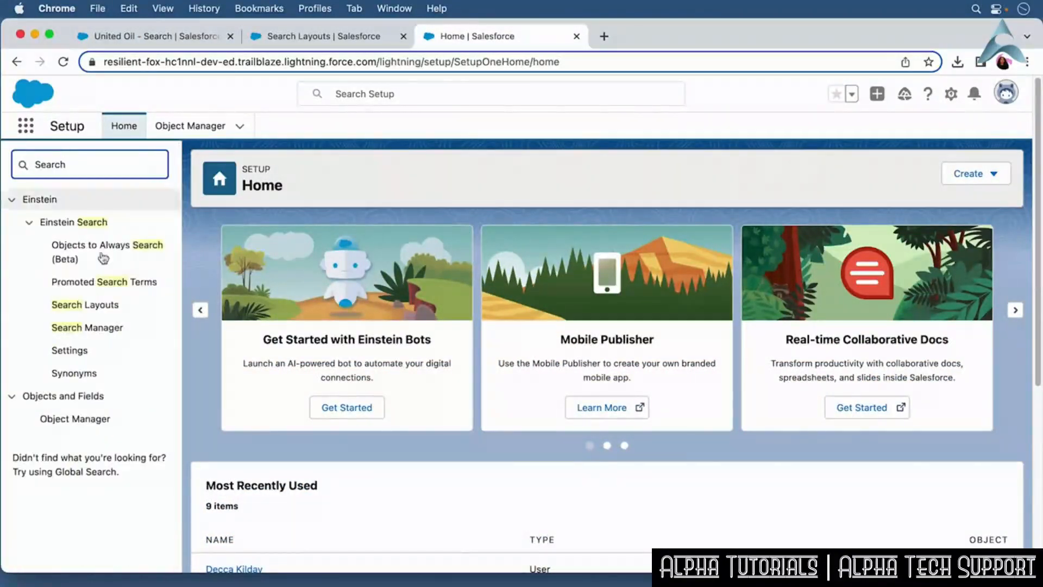
left_click(104, 326)
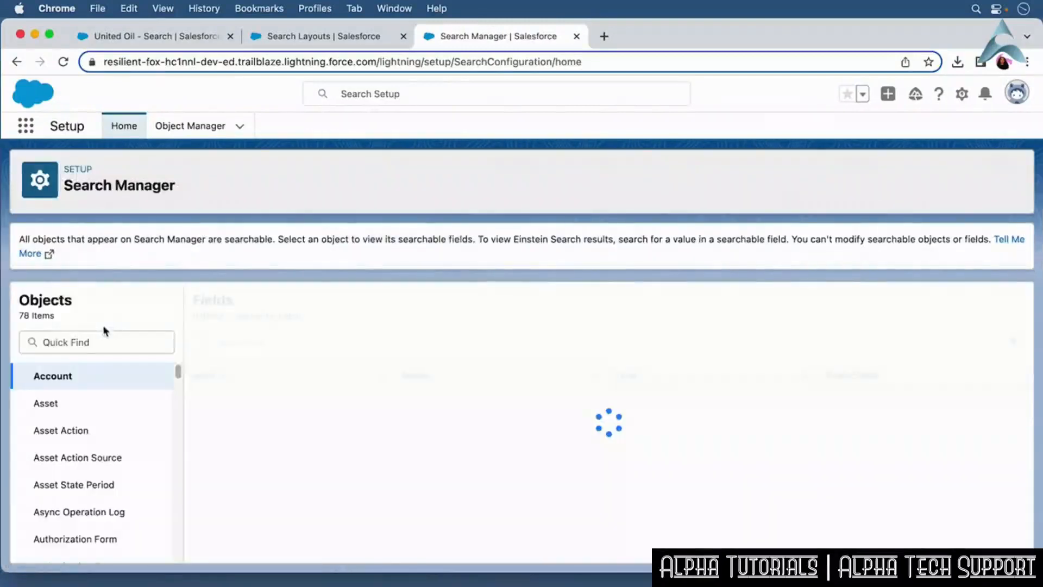
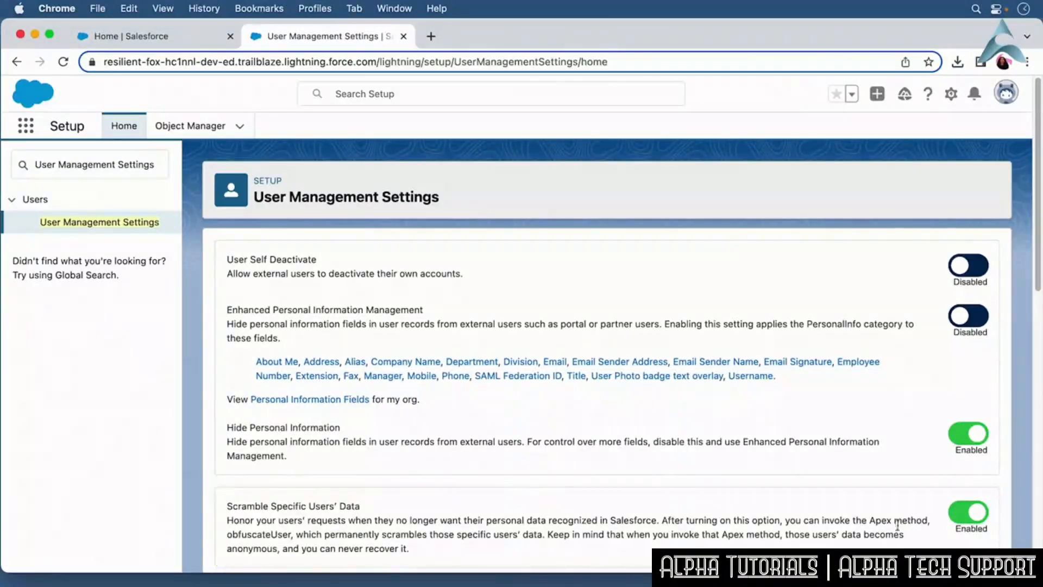
scroll(911, 524, "down", 2)
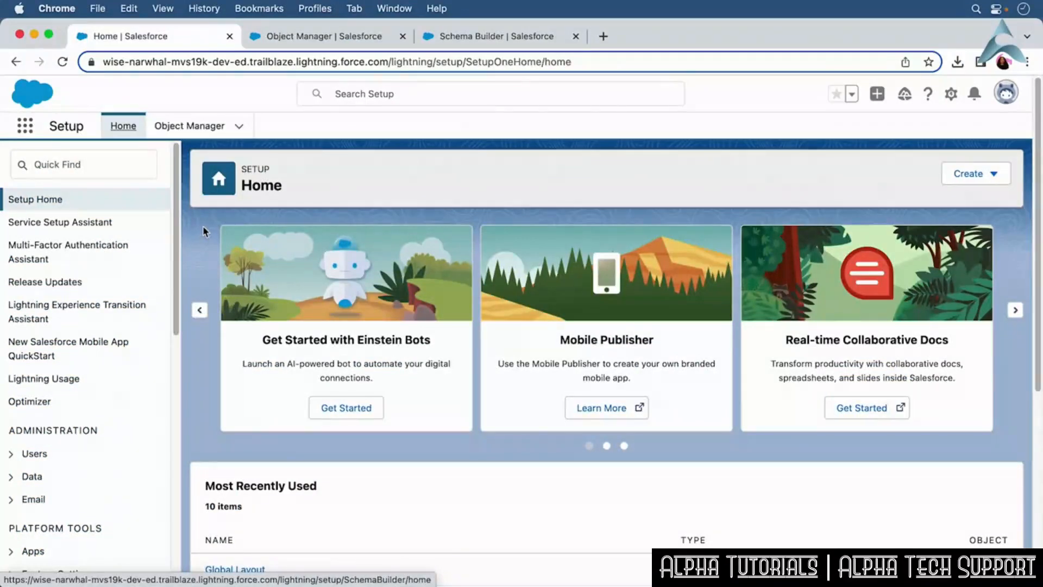
Open Object Manager, view the Account object's details, and return to the object list.
left_click(207, 132)
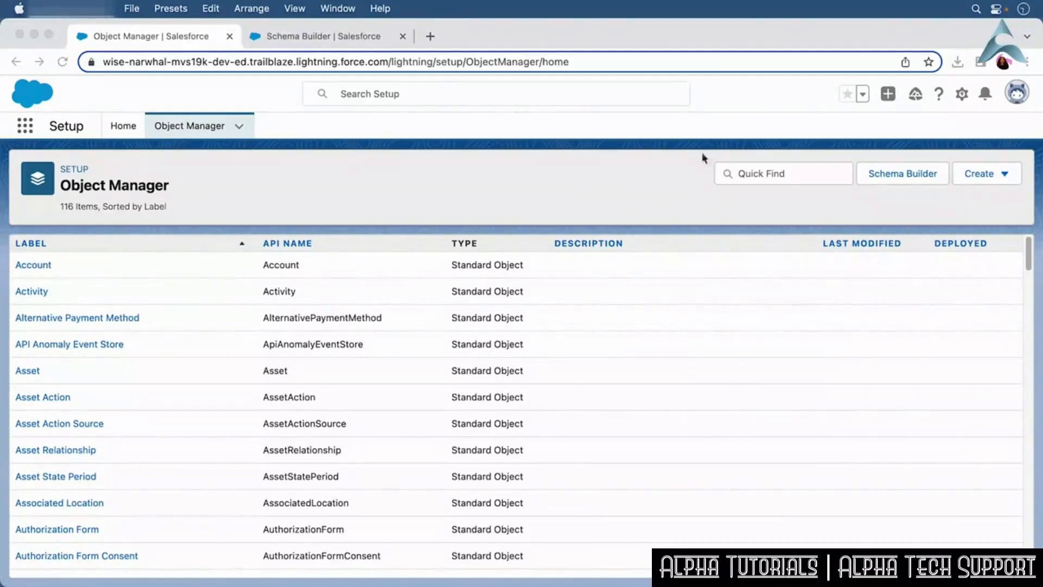
left_click(34, 266)
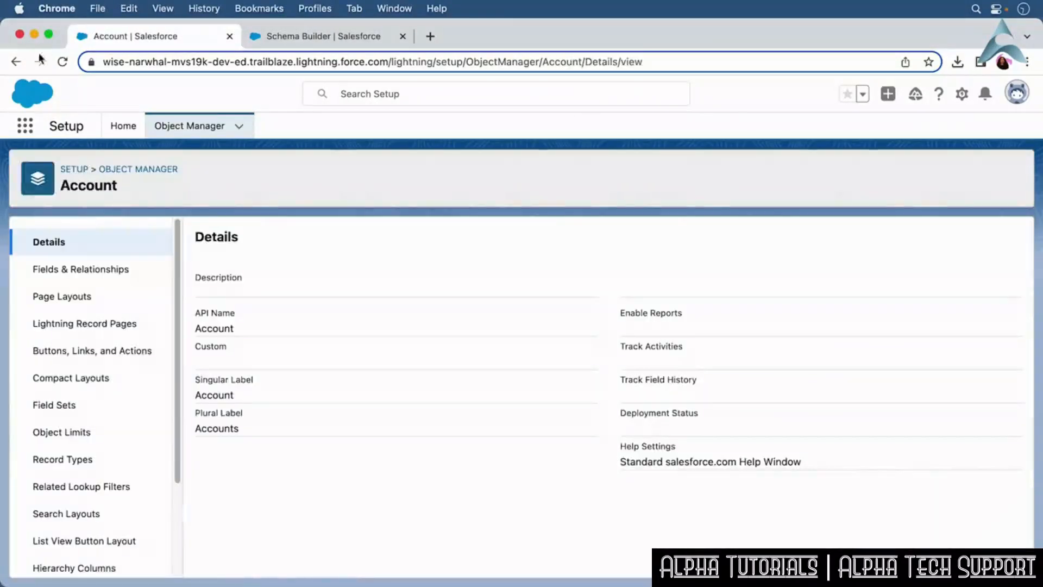
left_click(18, 66)
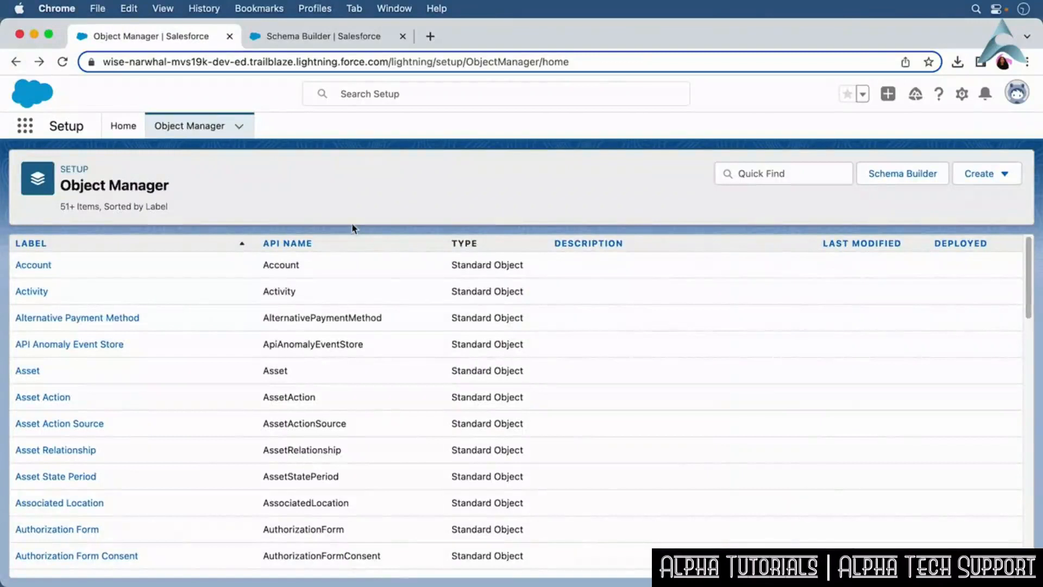
Filter the Object Manager list for Account and open the Account object.
left_click(808, 174)
type("Account")
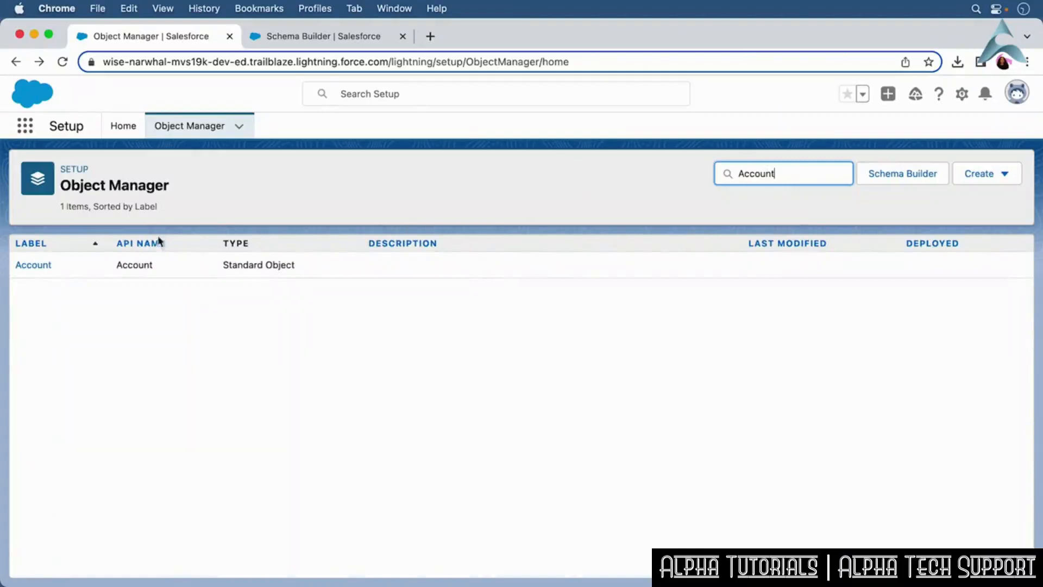
left_click(39, 266)
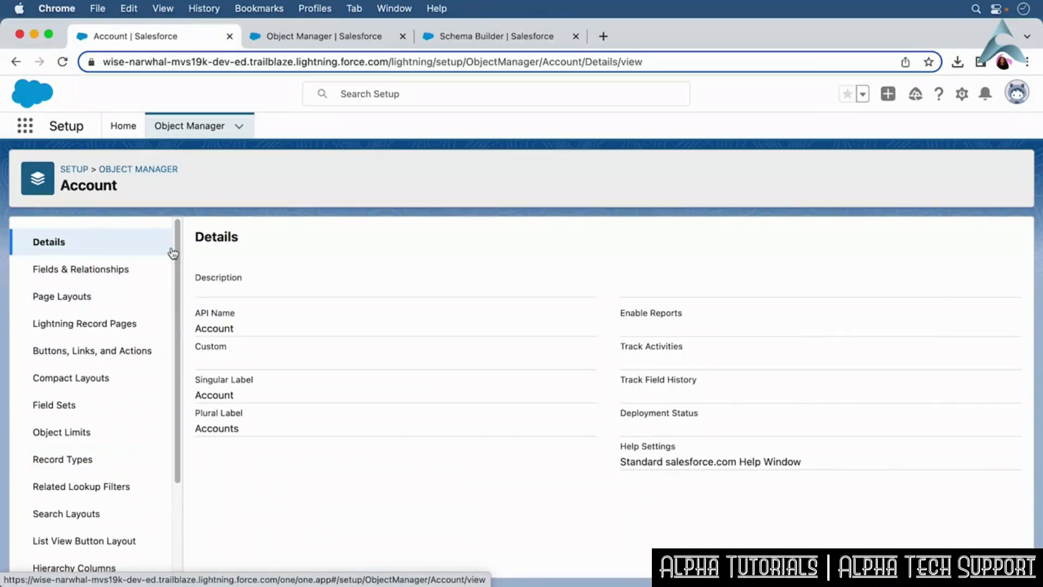
Return to Setup Home, filter Quick Find for Schema Builder, and open Schema Builder.
left_click(120, 274)
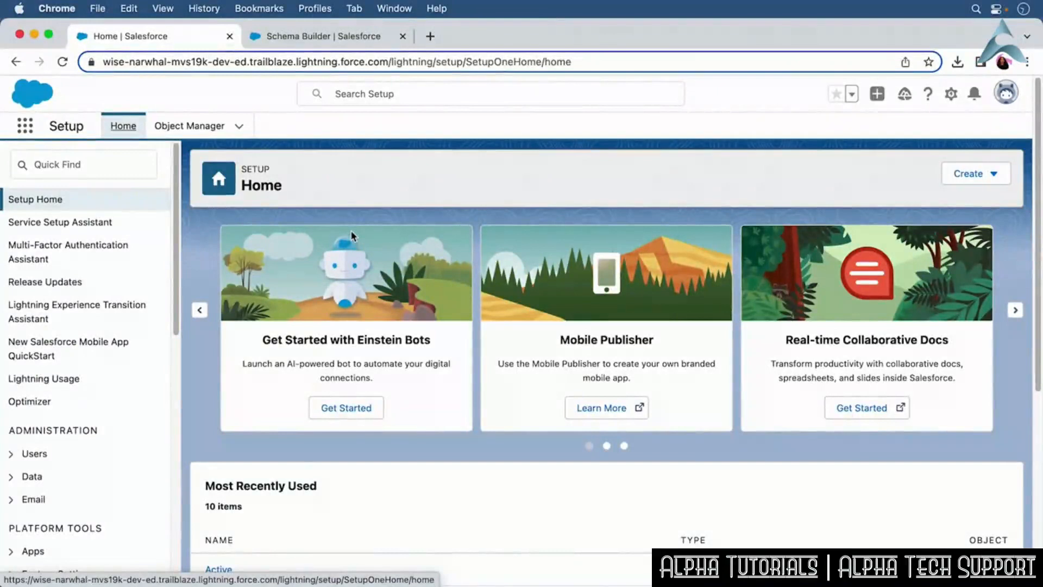
left_click(205, 133)
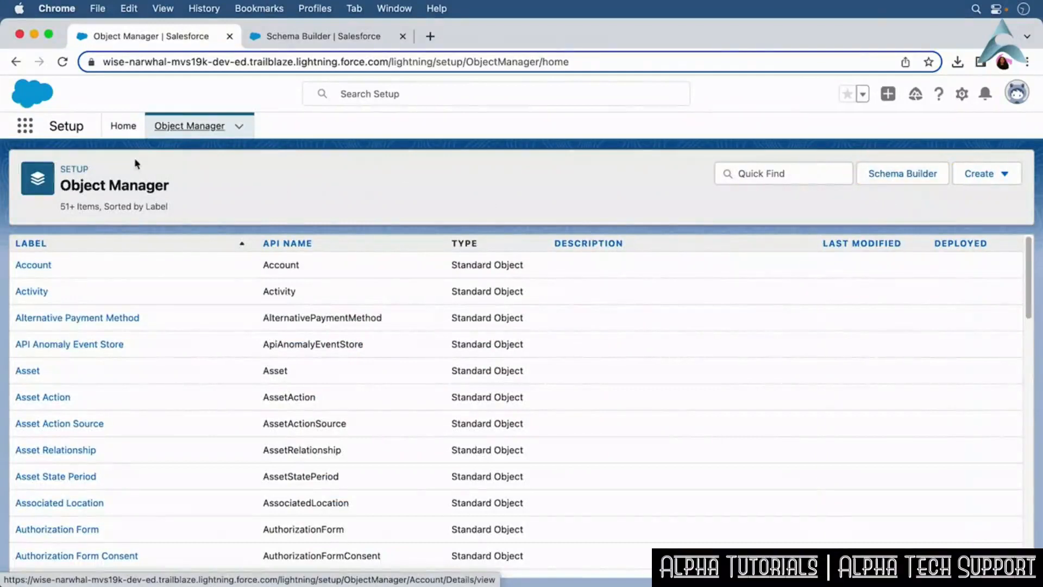
left_click(123, 127)
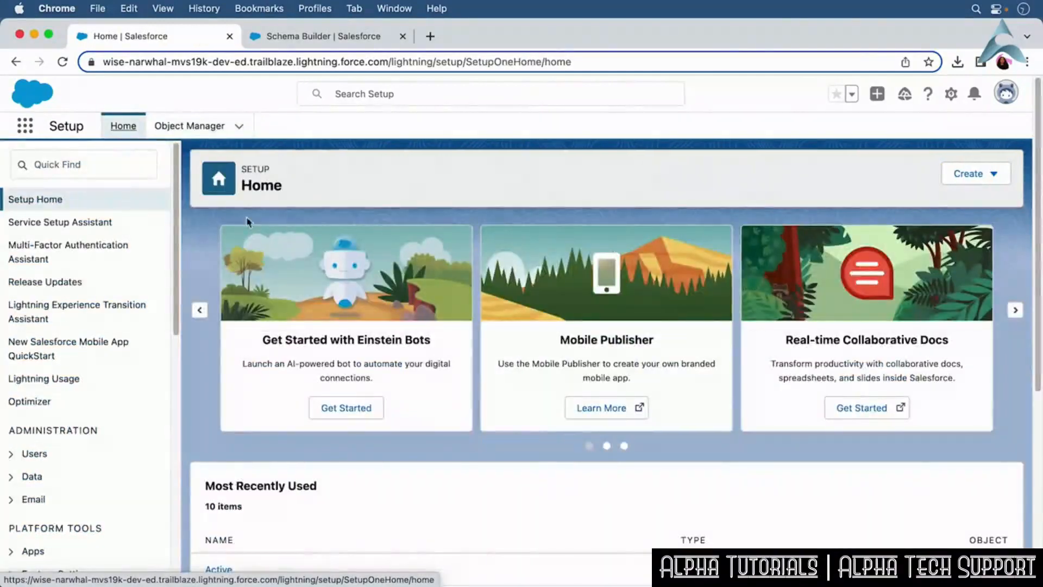
left_click(66, 172)
type("S")
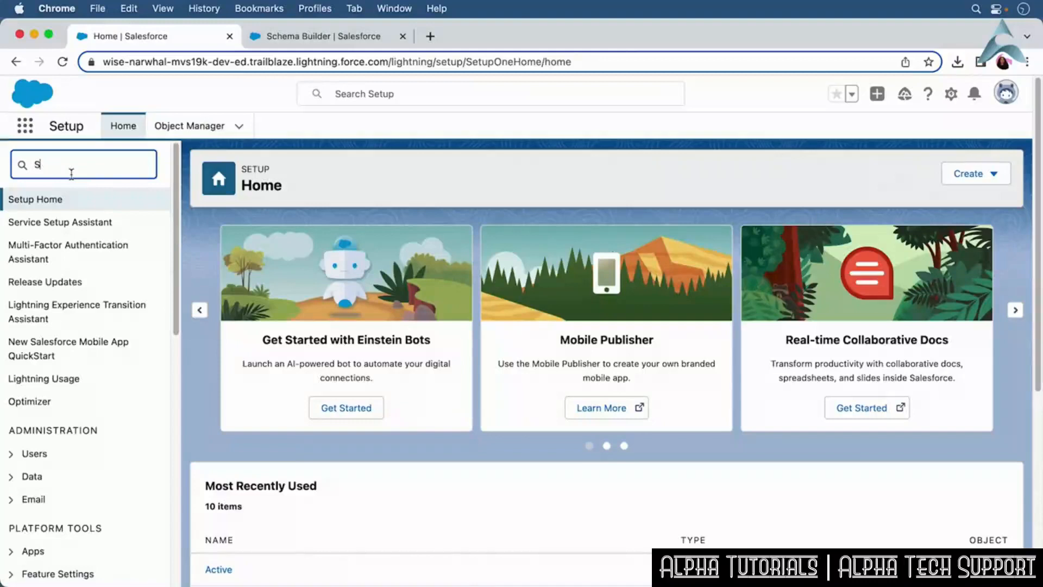
type("chema Builder")
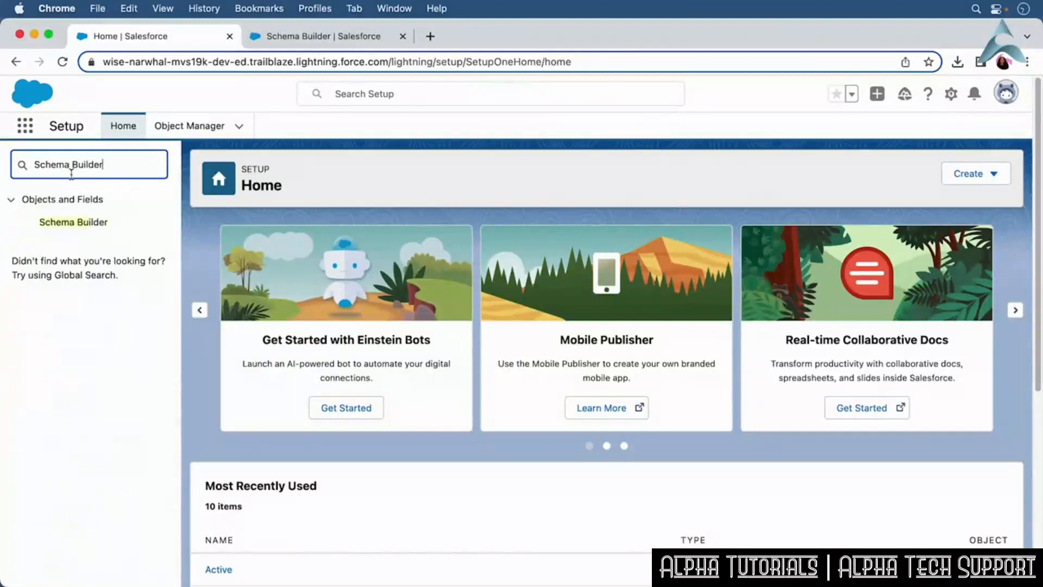
left_click(90, 227)
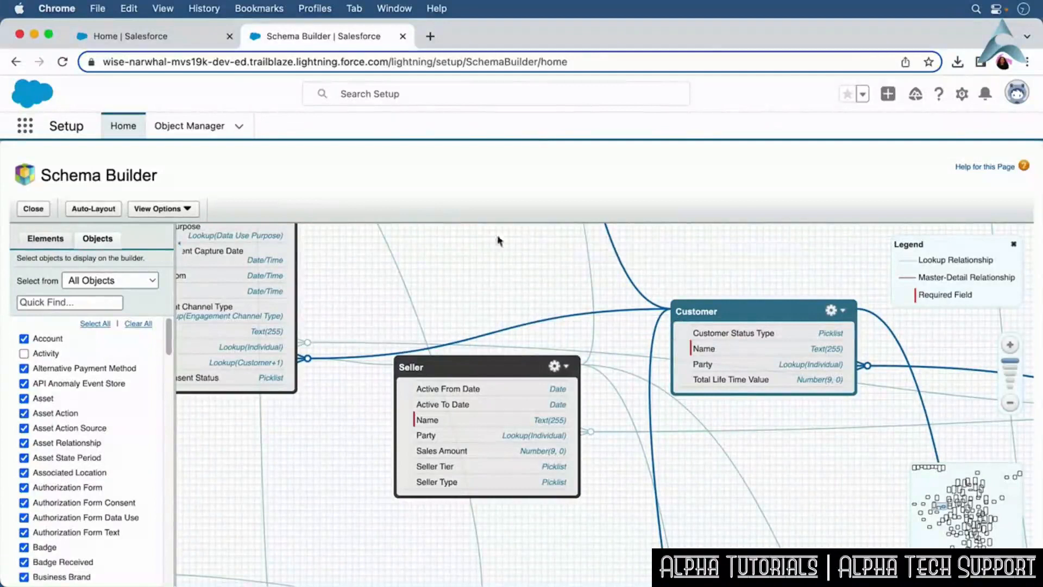
Filter the Schema Builder object list for Seller.
left_click(54, 303)
type("Seller")
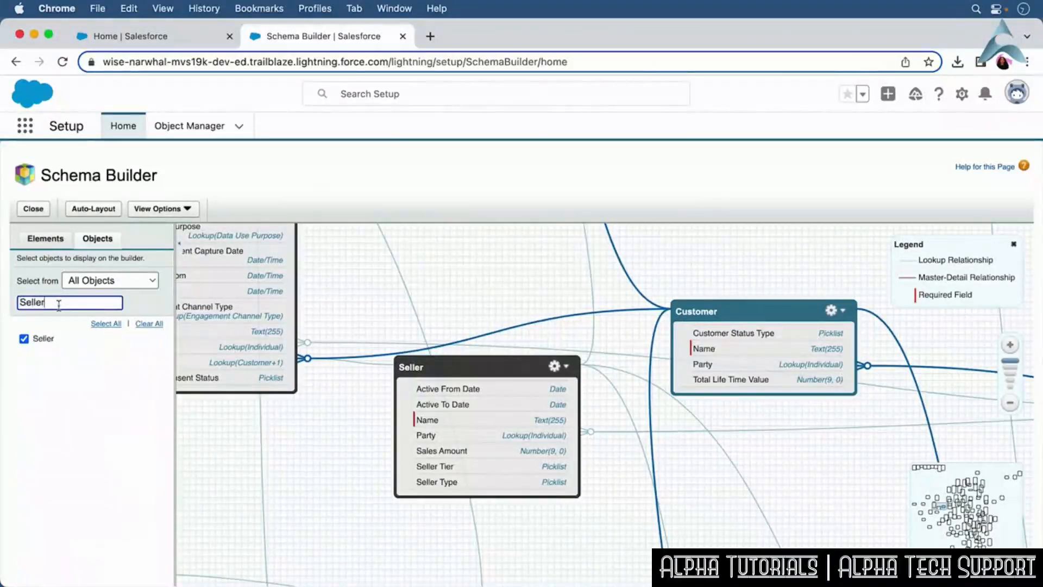
double_click(54, 303)
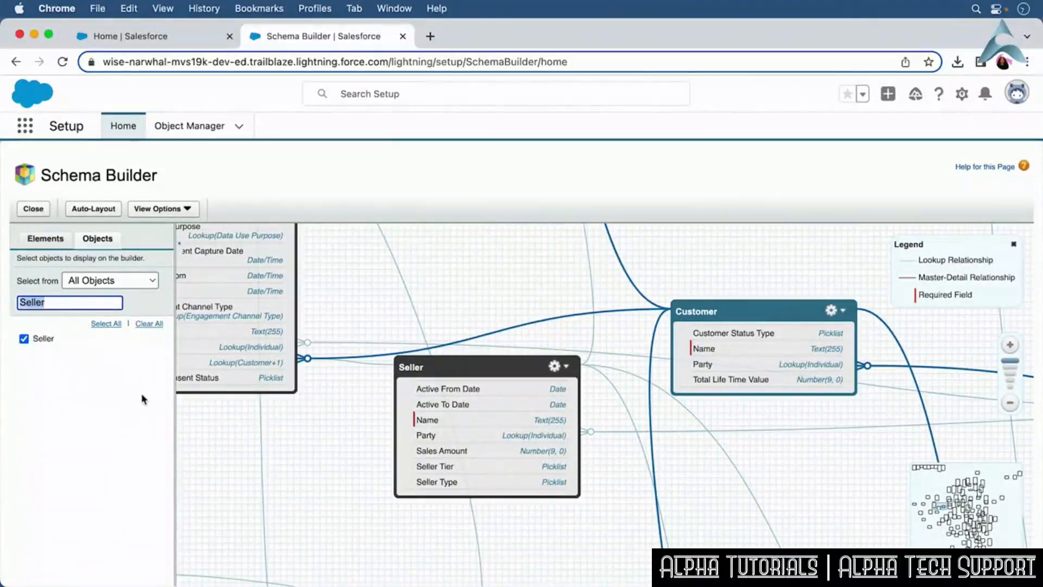
left_click(110, 383)
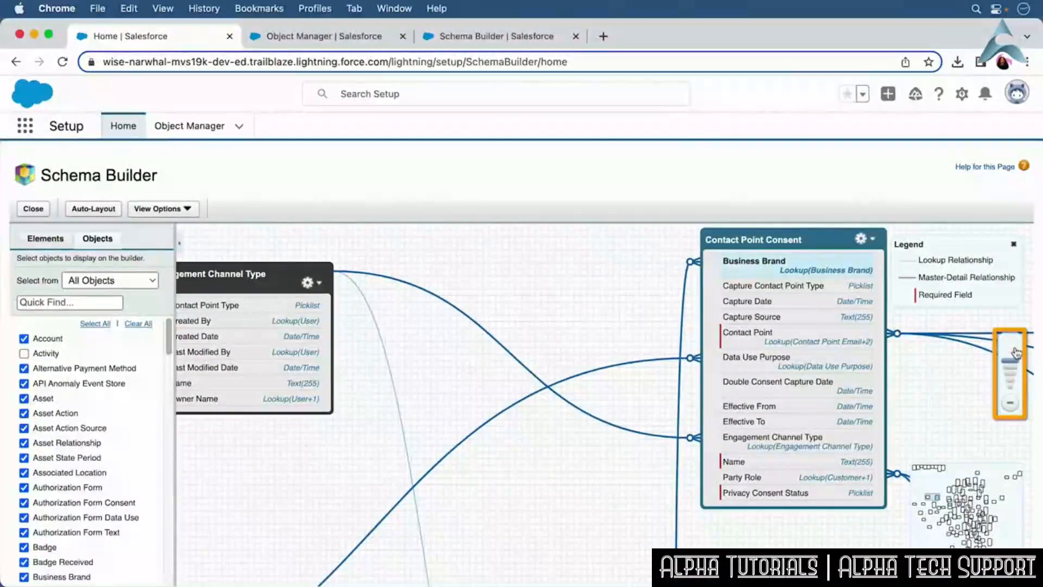
Zoom out on the Schema Builder canvas to view more objects and relationships.
left_click(1010, 406)
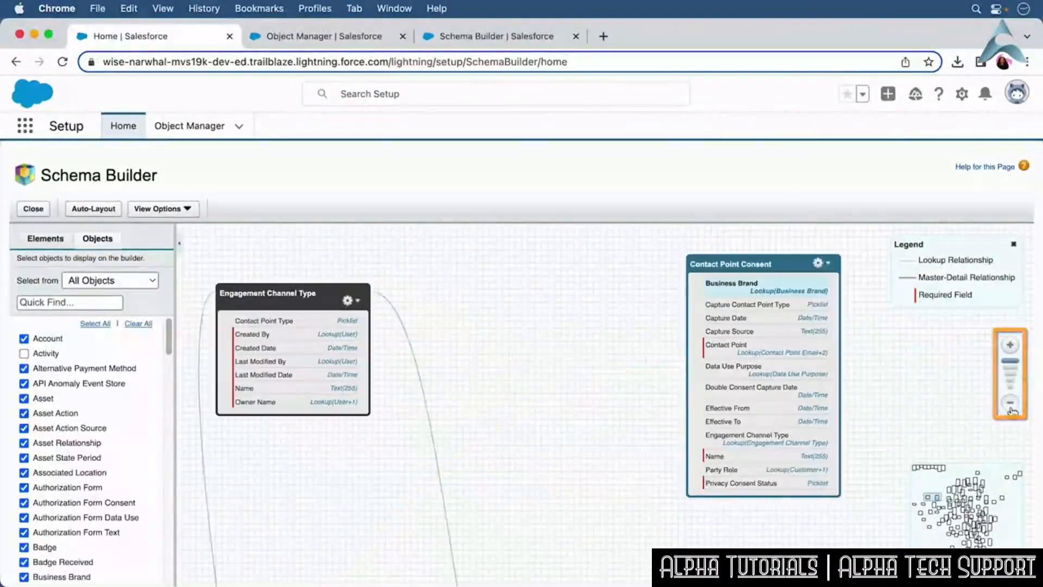
left_click(1009, 407)
left_click(1009, 403)
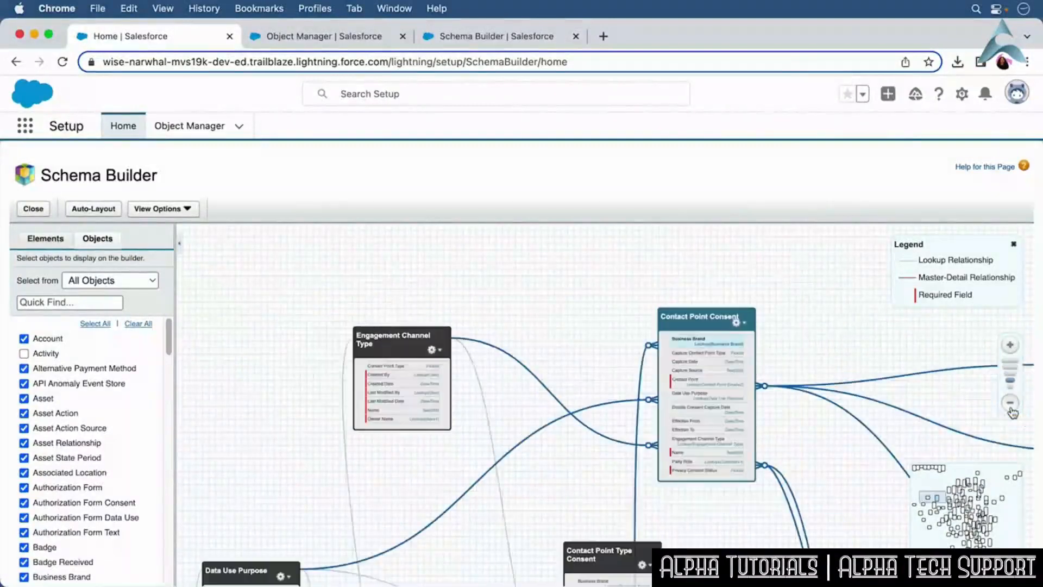
left_click(1010, 408)
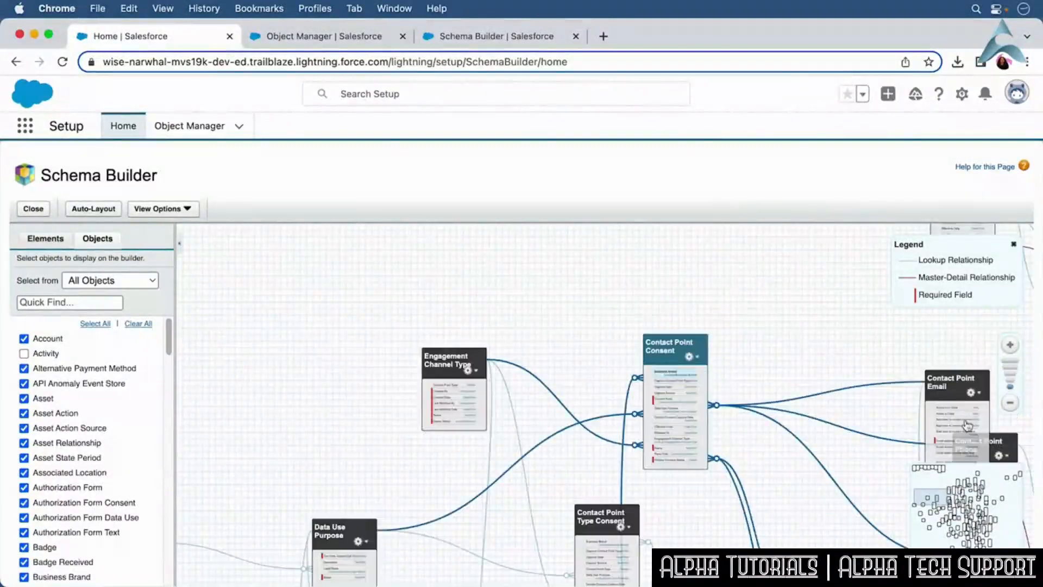
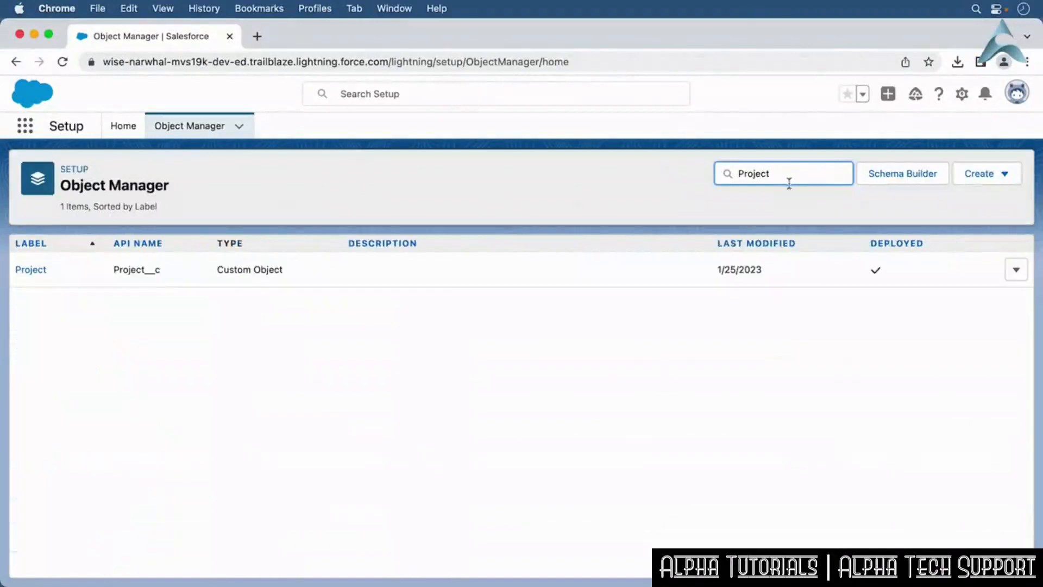
On the Project object, start a new custom field of type Master-Detail Relationship related to Account.
left_click(23, 269)
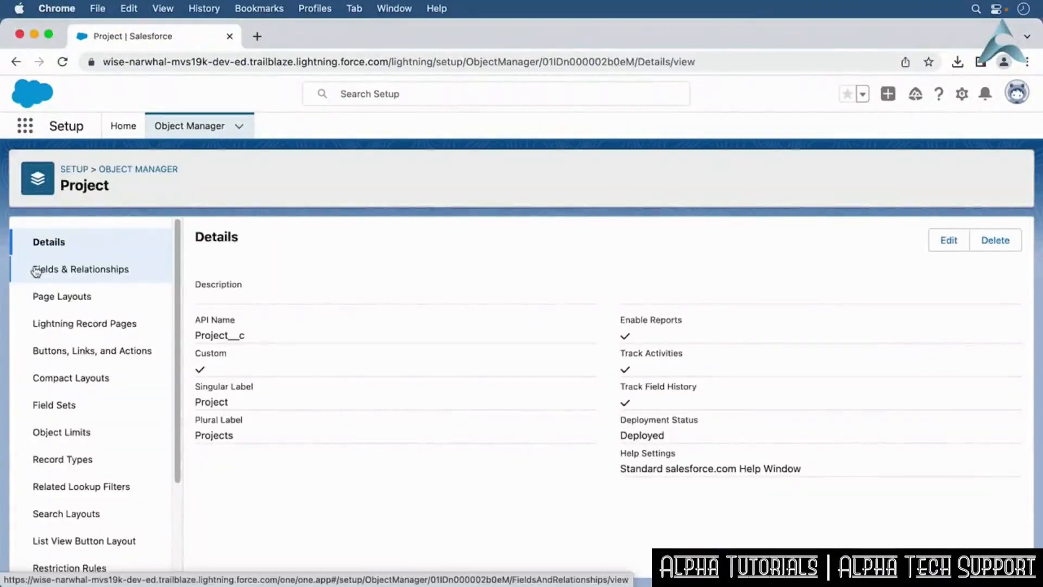
left_click(37, 270)
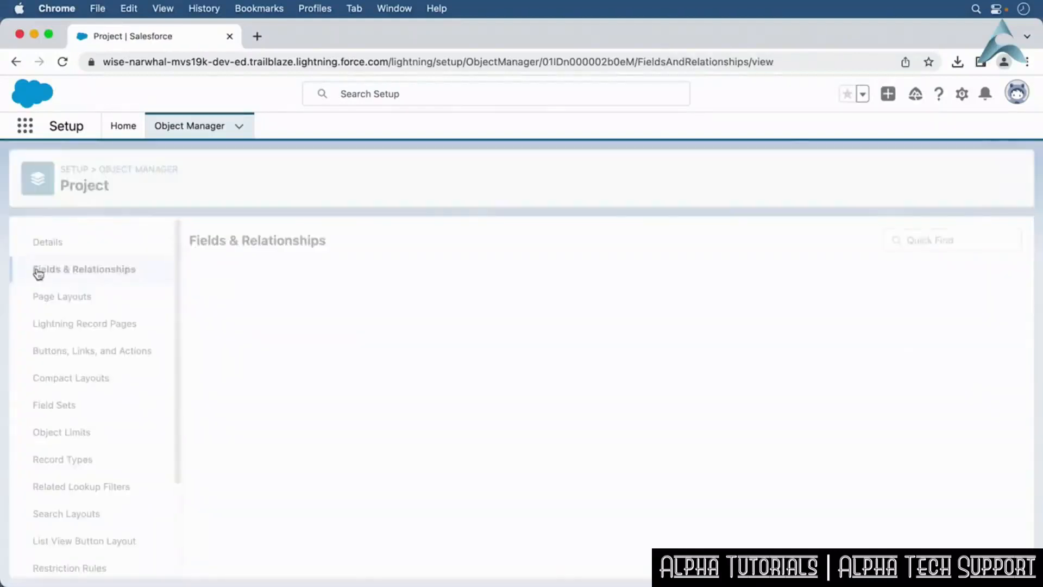
left_click(684, 245)
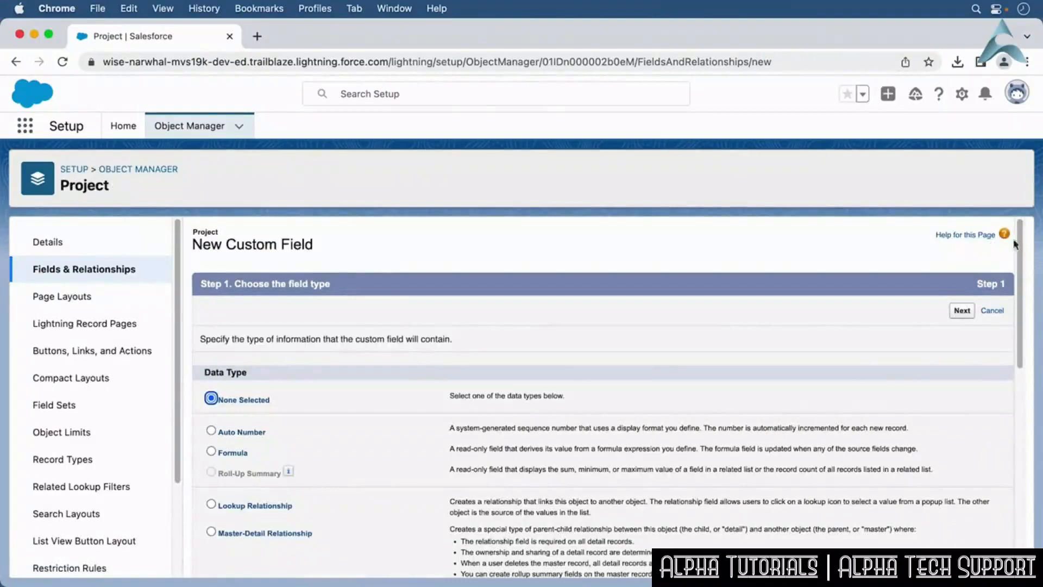
scroll(453, 420, "down", 5)
left_click(277, 392)
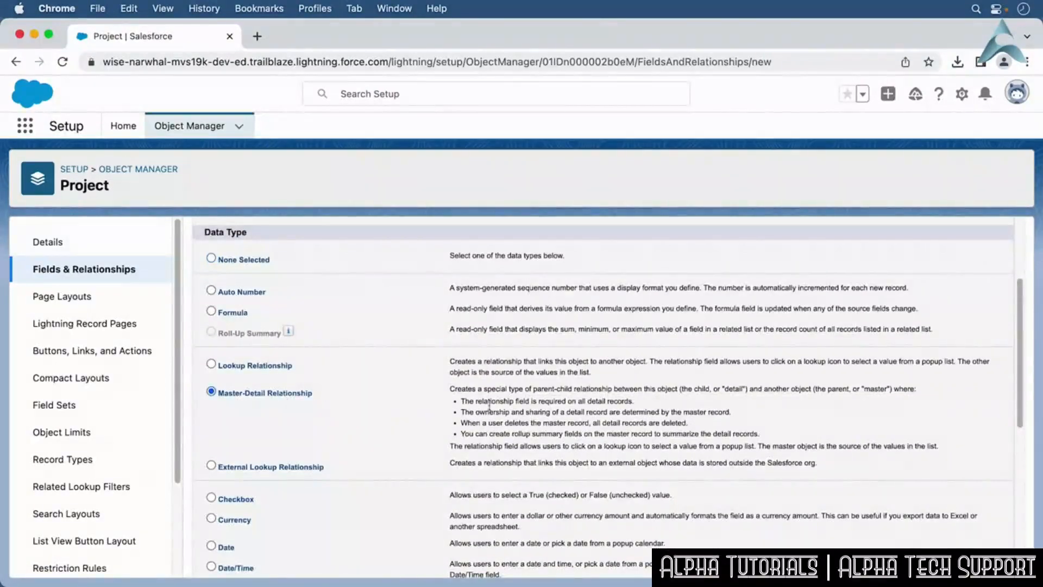
left_click_drag(1012, 407, 1019, 563)
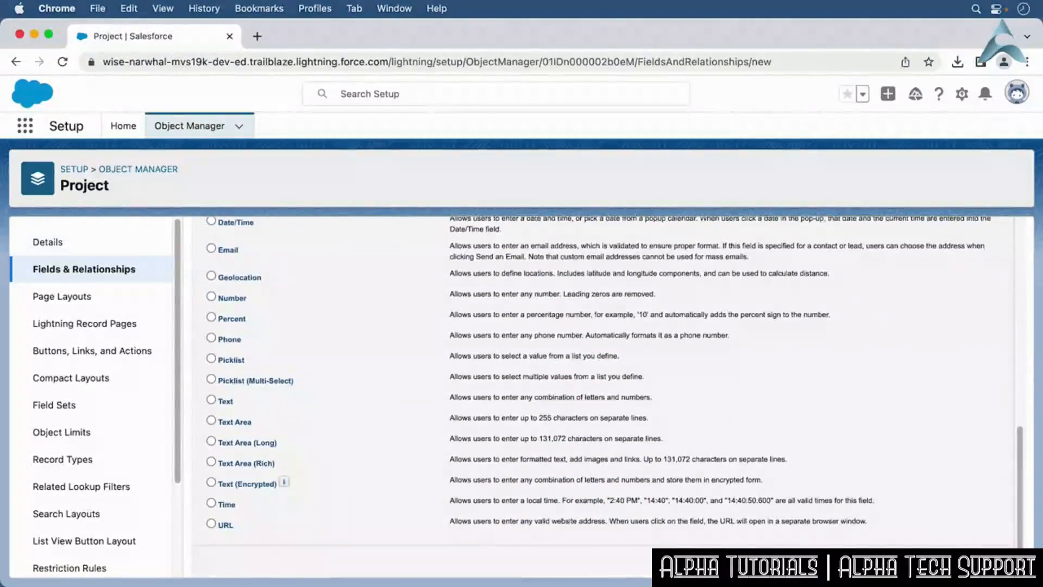
left_click(961, 558)
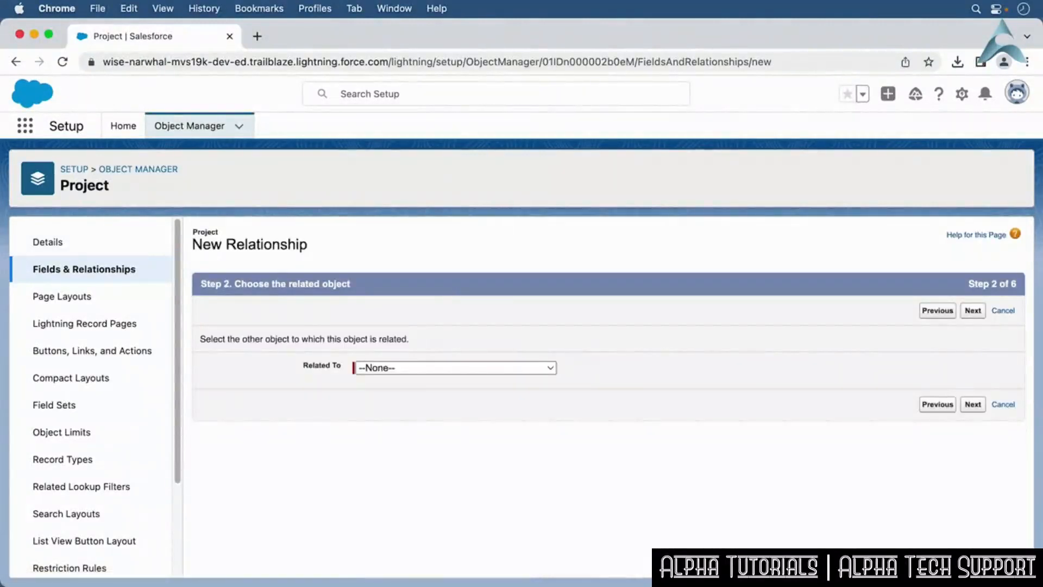
left_click(536, 370)
left_click(534, 384)
left_click(972, 405)
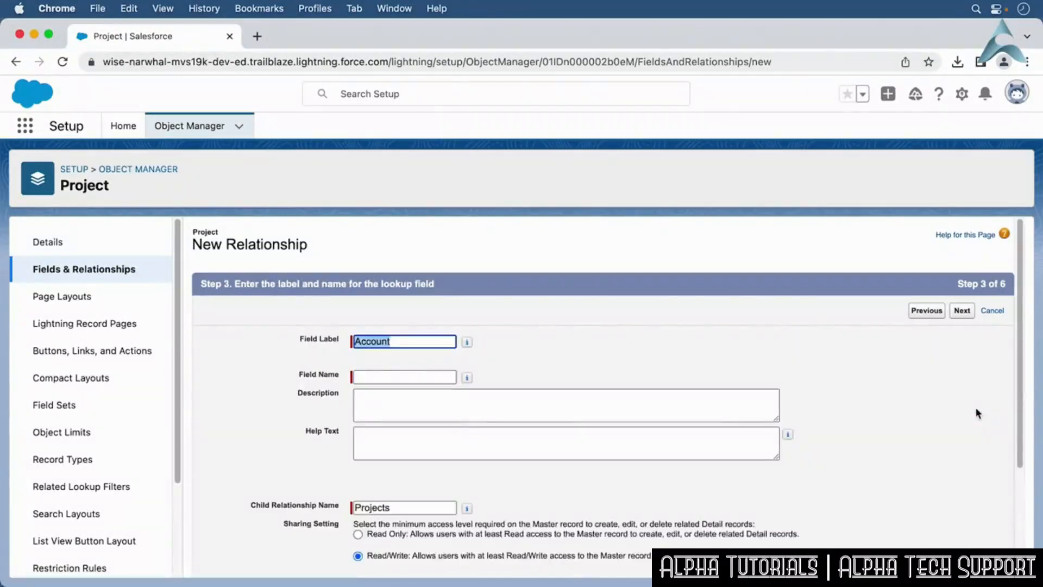
Keep the field name Account and enter the description "This is the account associated with the project.".
left_click(413, 376)
left_click(412, 400)
type("This is the account associated with the project.")
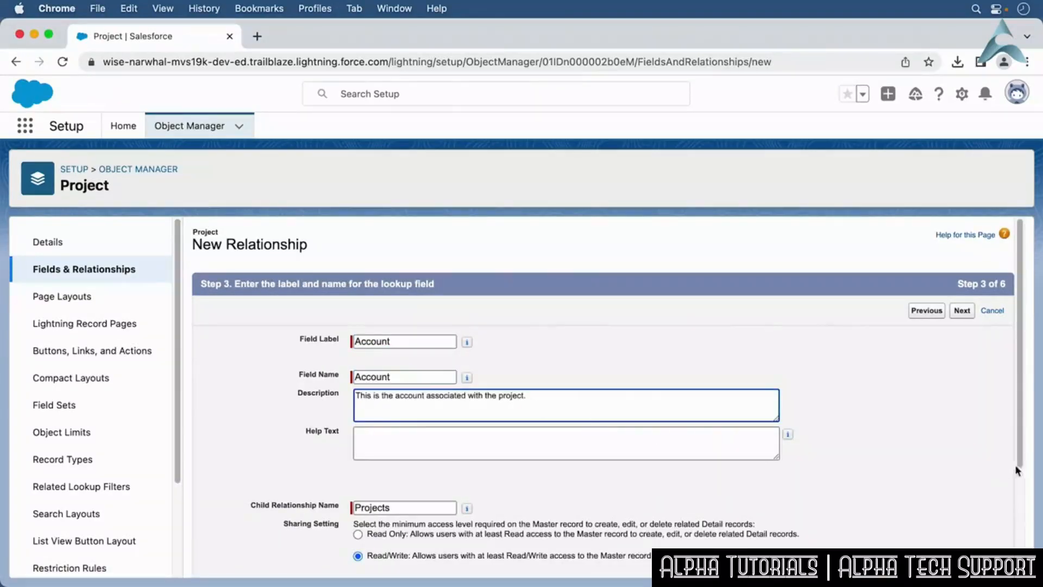
scroll(575, 414, "down", 5)
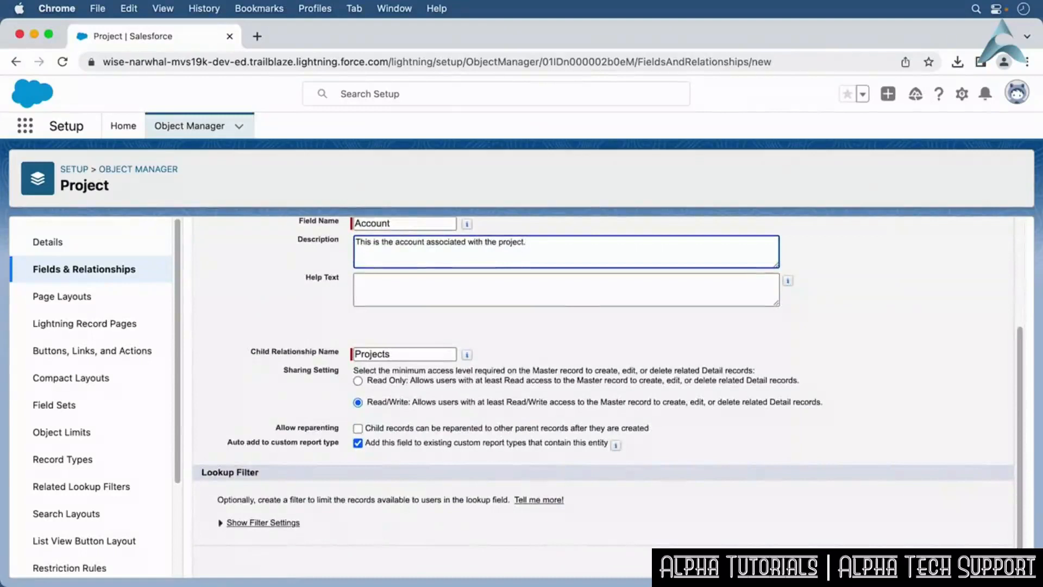
left_click(962, 560)
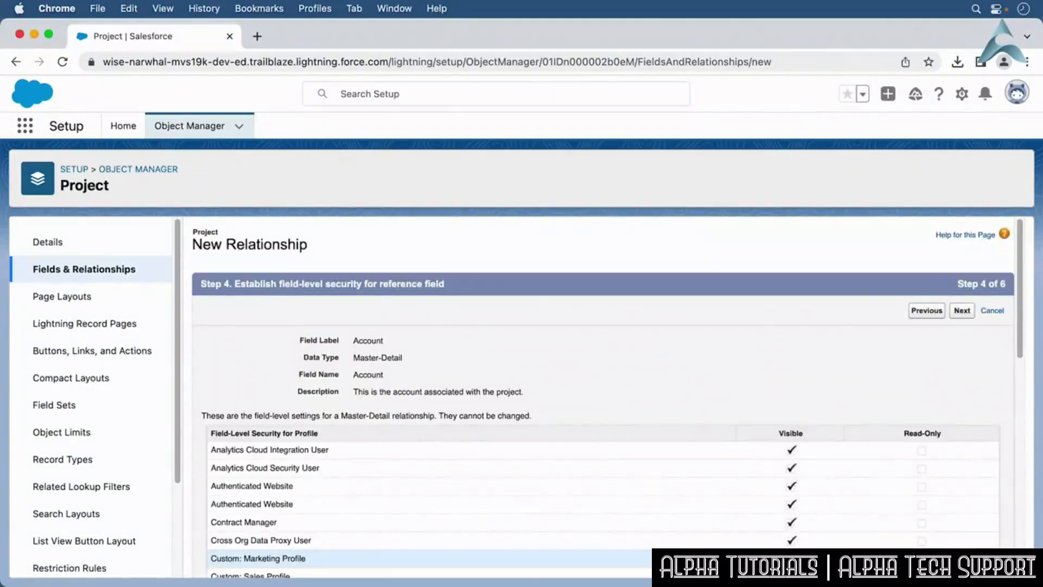
Accept the field-level security and page layout defaults and save the Account master-detail field.
left_click(962, 311)
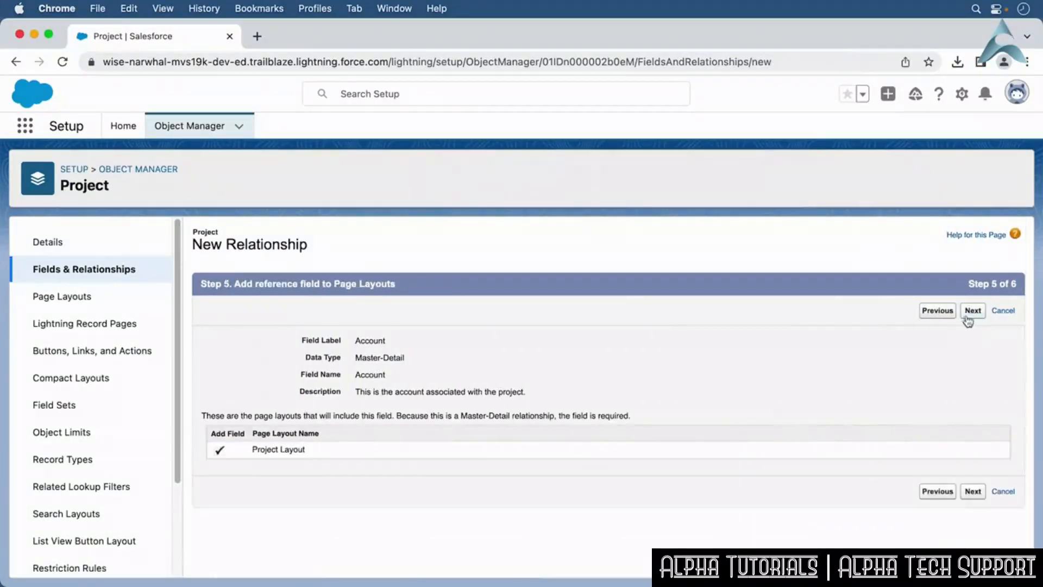
left_click(970, 317)
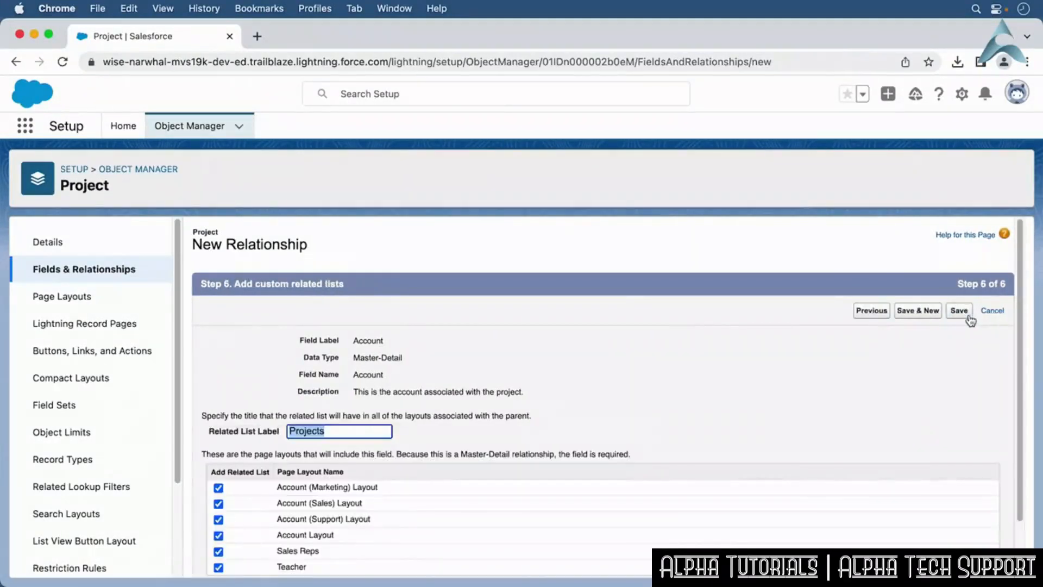
left_click(969, 319)
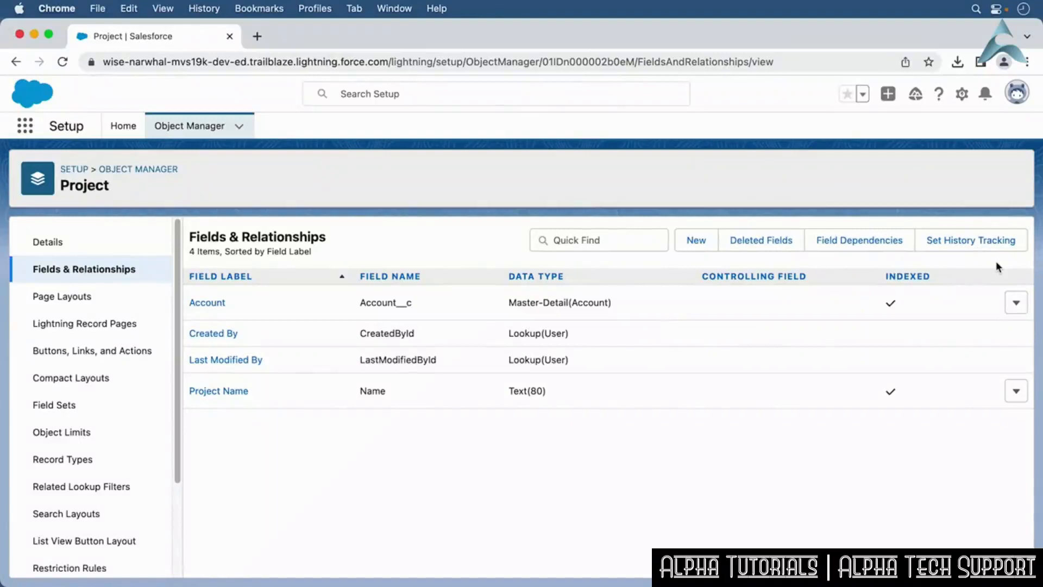
Start another new Project field as a Lookup Relationship related to Location.
left_click(705, 243)
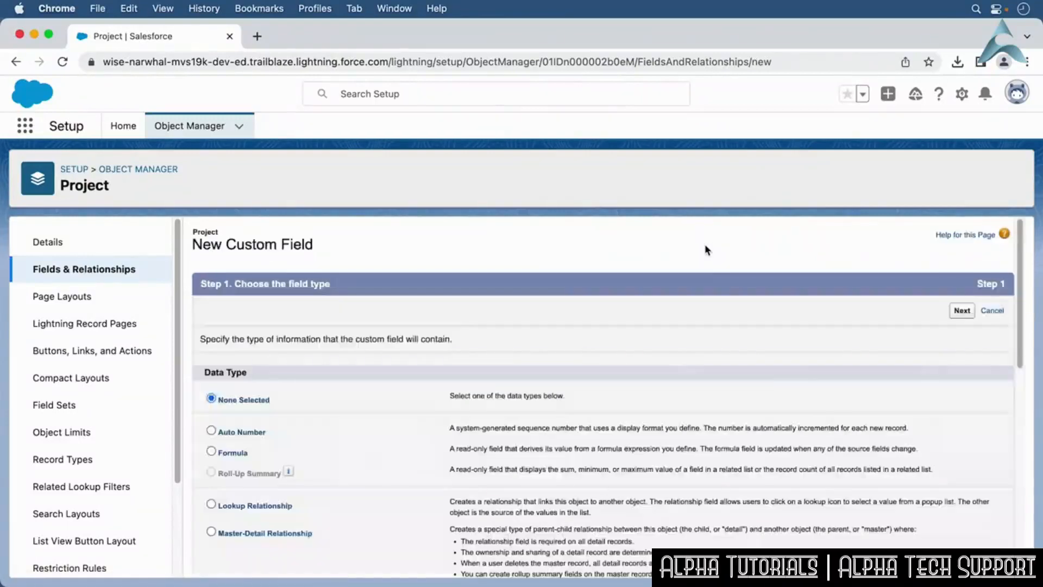
left_click_drag(1020, 335, 988, 410)
left_click(211, 309)
left_click_drag(1023, 452, 1020, 575)
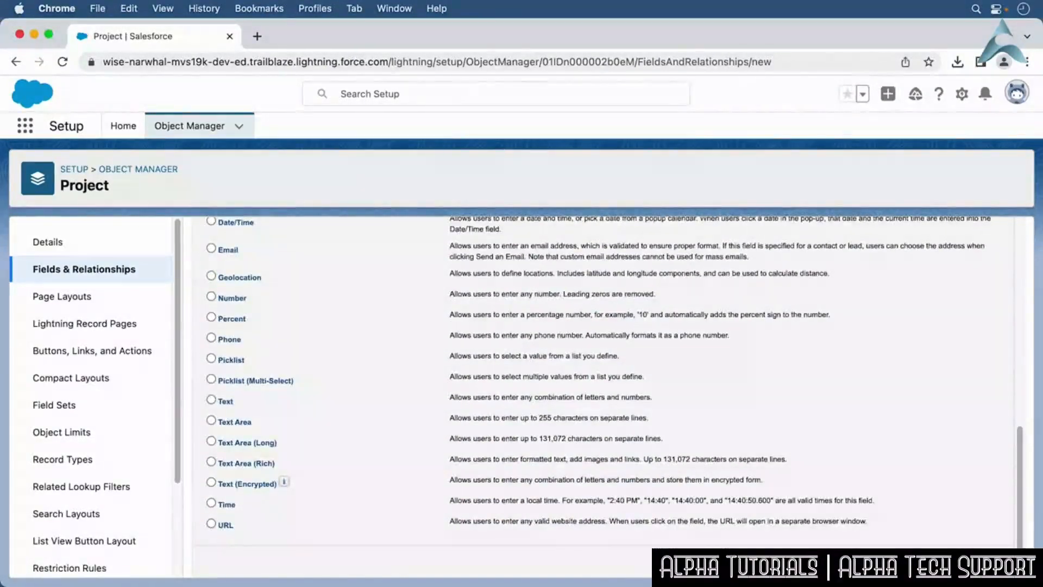
left_click(962, 560)
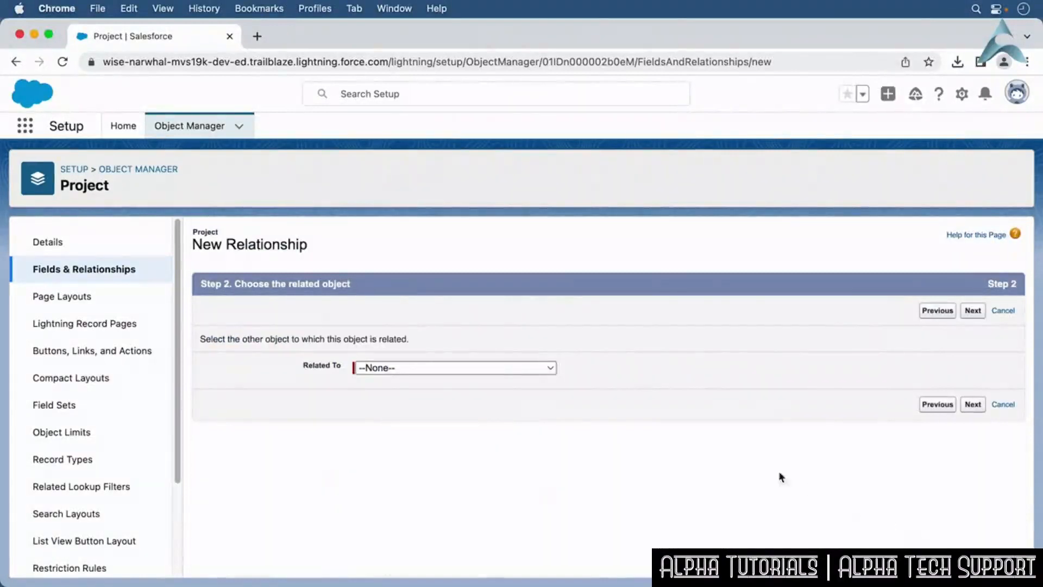
left_click(531, 370)
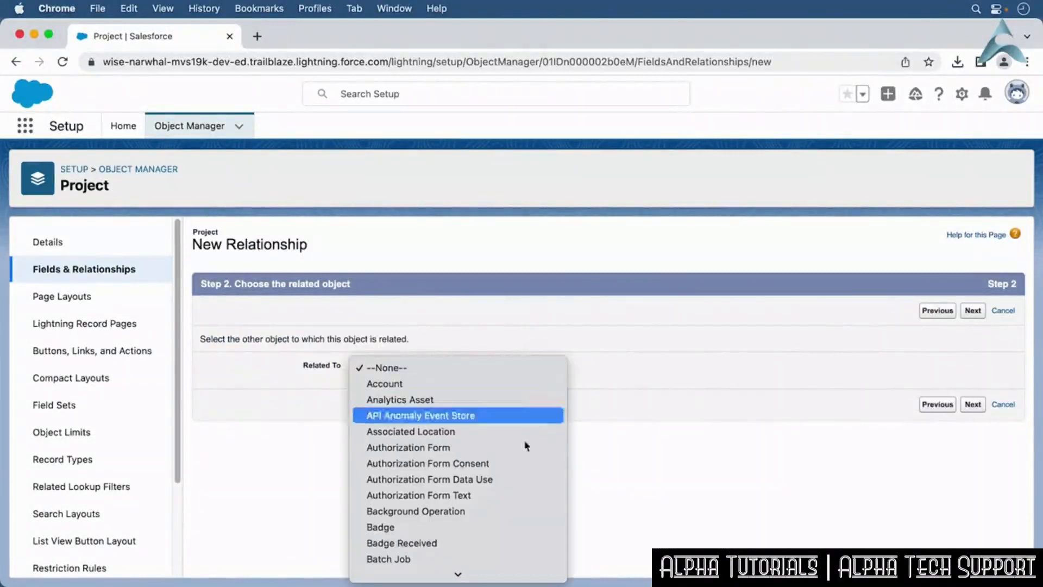
scroll(501, 522, "down", 10)
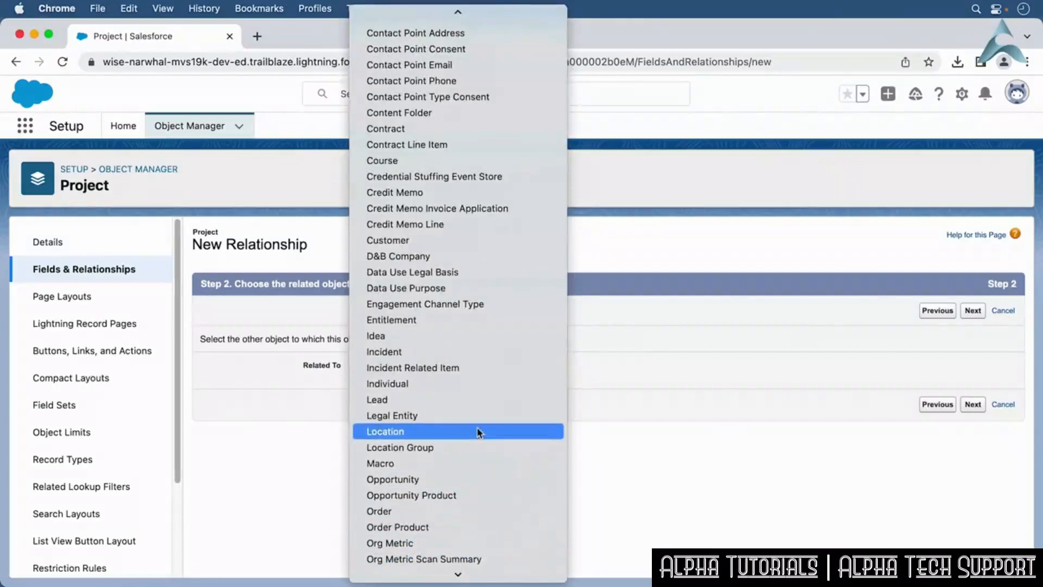
left_click(478, 432)
left_click(981, 408)
Enter the description "This is the related location for a project." for the Location lookup field.
left_click(449, 378)
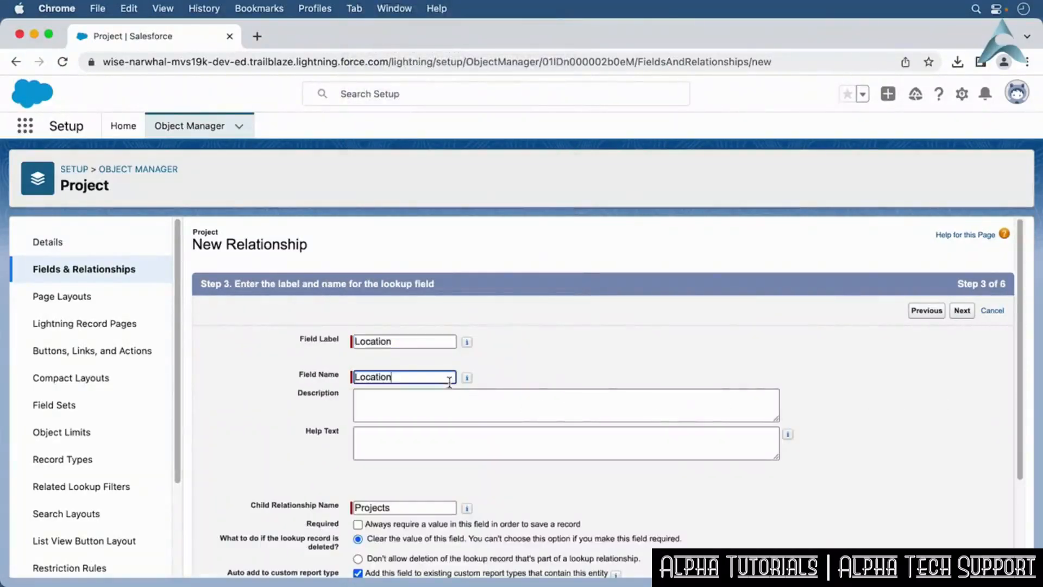
left_click(441, 401)
type("This is the related location for a project.")
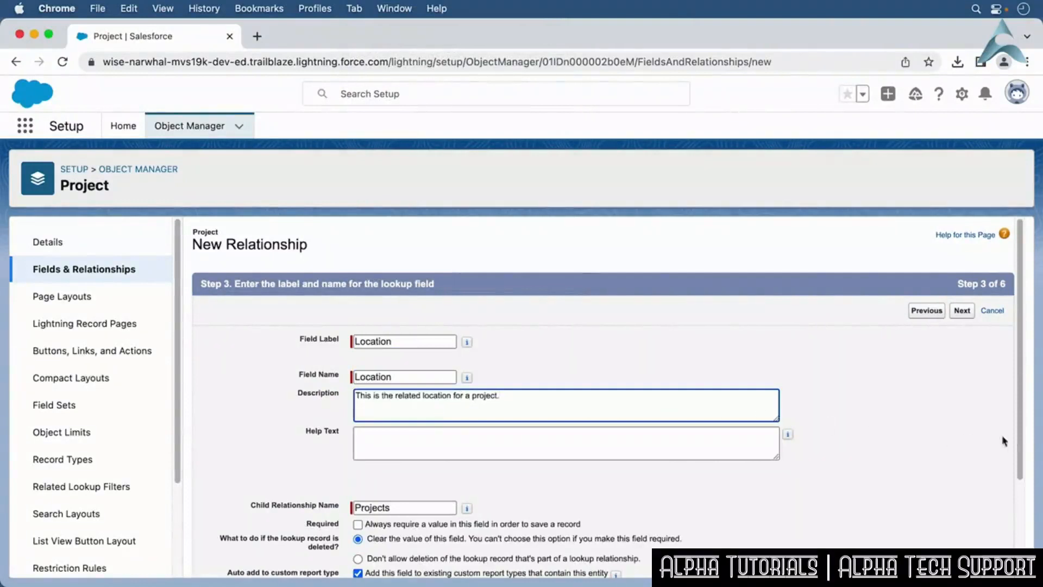
scroll(1019, 442, "down", 5)
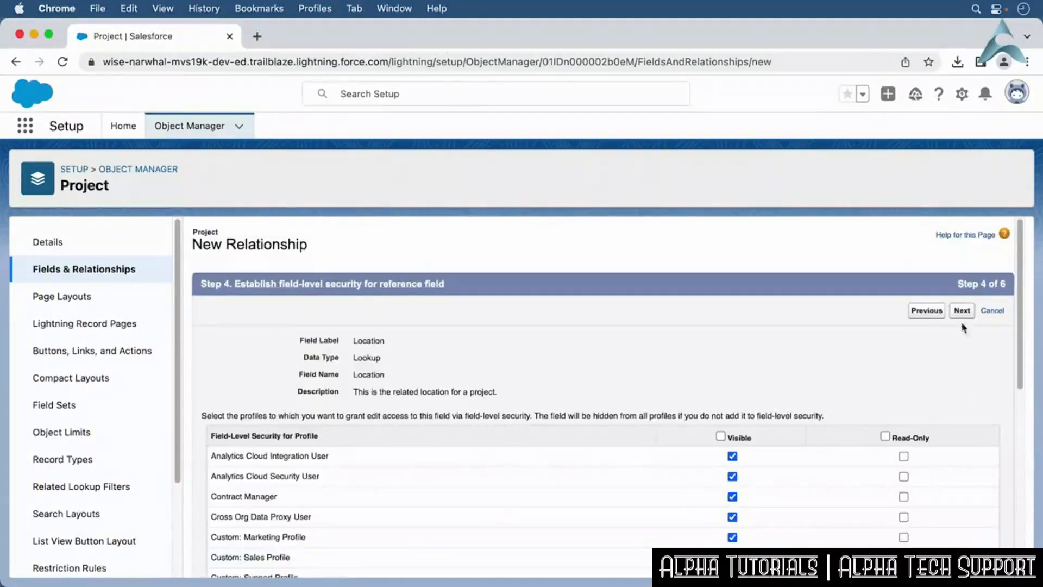
Accept the remaining security and layout defaults and save the Location lookup field.
left_click(963, 312)
left_click(963, 312)
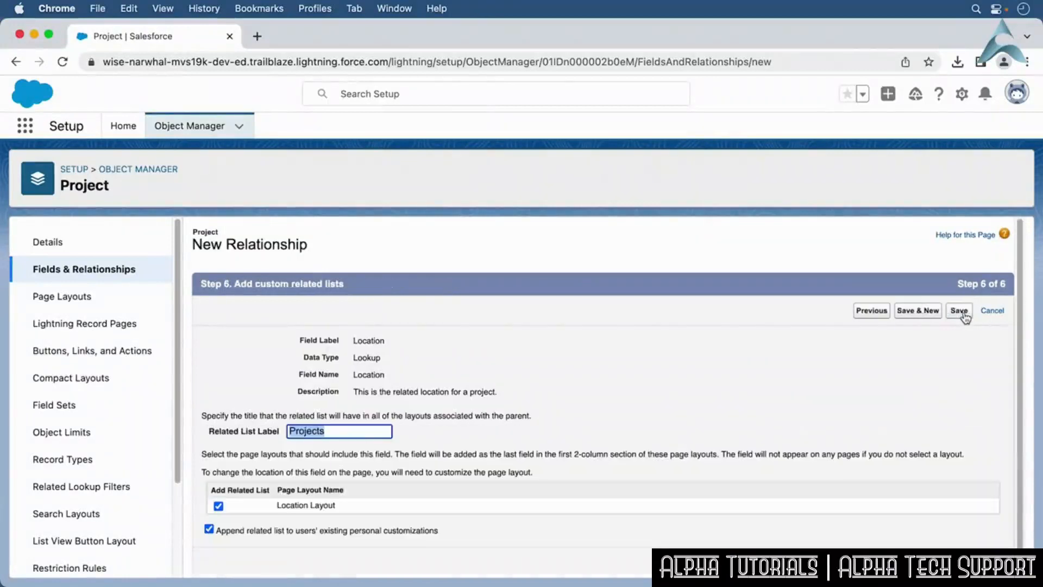
left_click(959, 311)
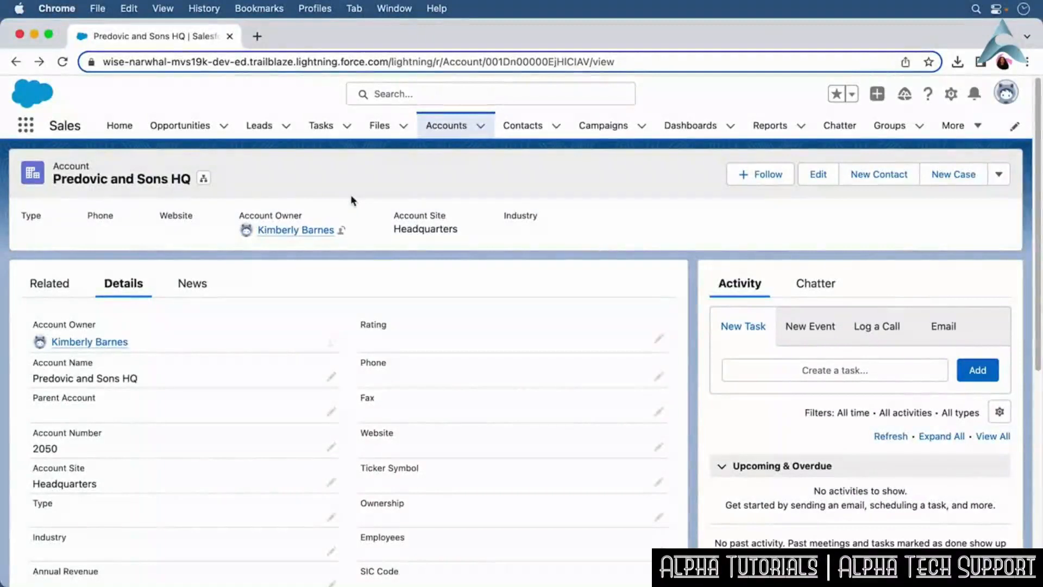
View the account record's Related tab and its Chatter feed.
left_click(42, 292)
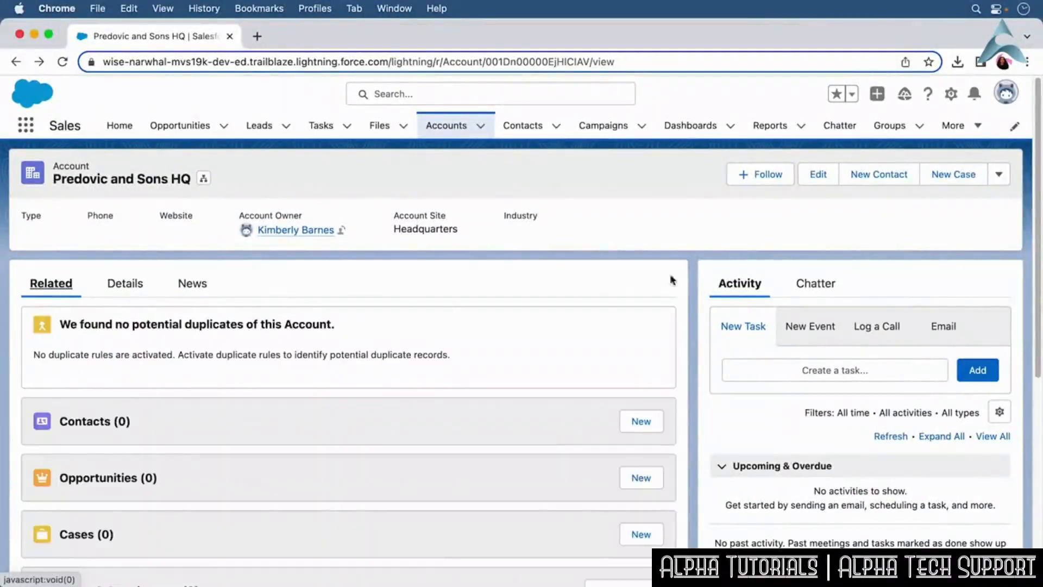
left_click(814, 283)
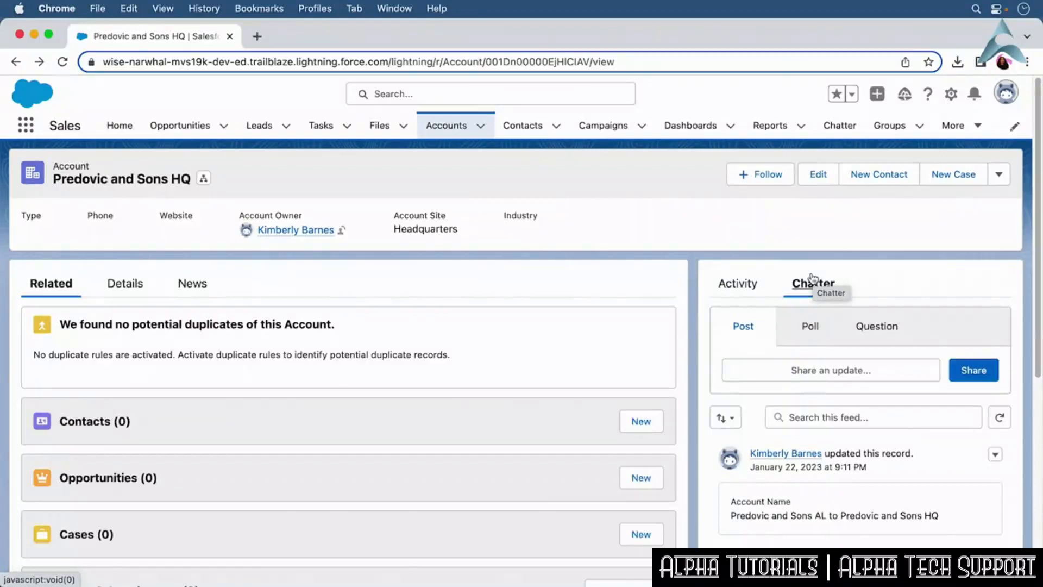
Open the Account object from the record's setup menu and start a new page layout.
left_click(951, 95)
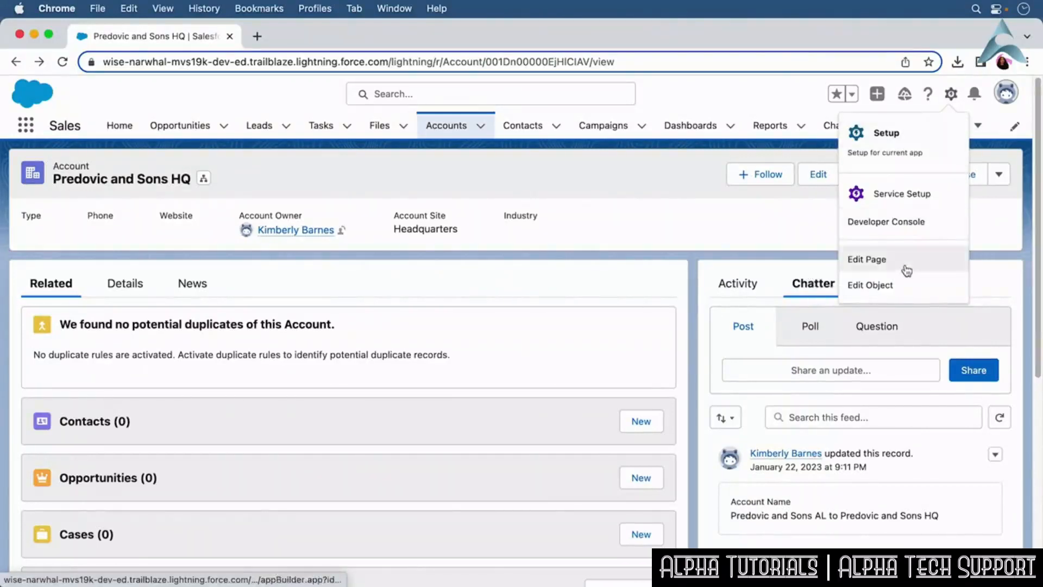
left_click(901, 292)
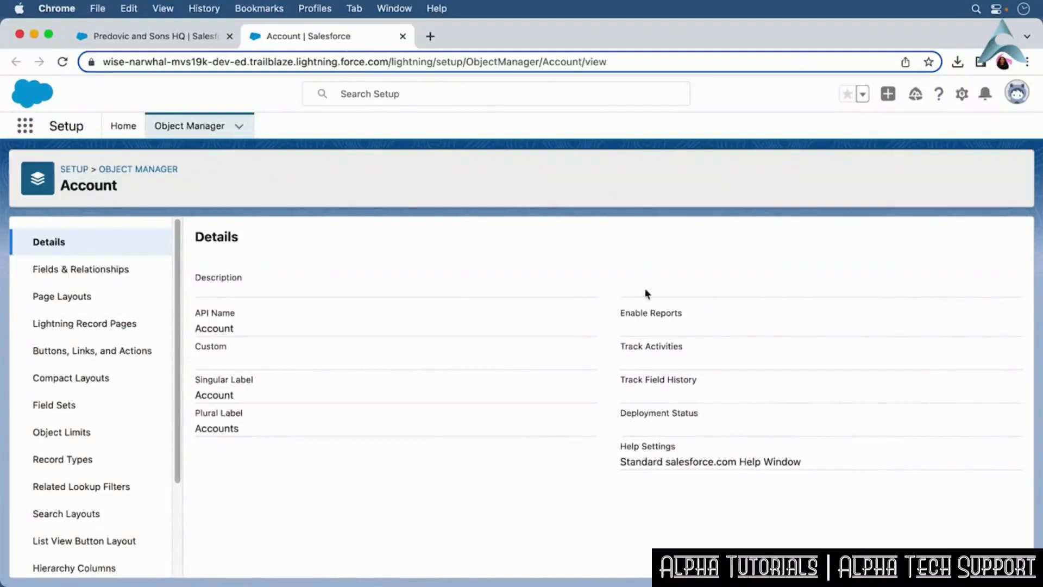
left_click(111, 302)
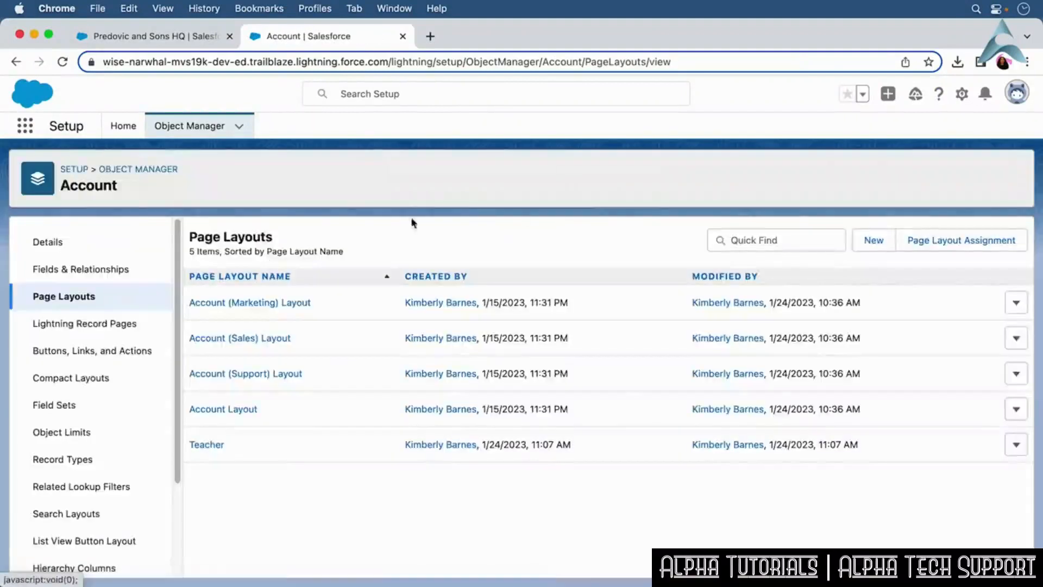
left_click(873, 243)
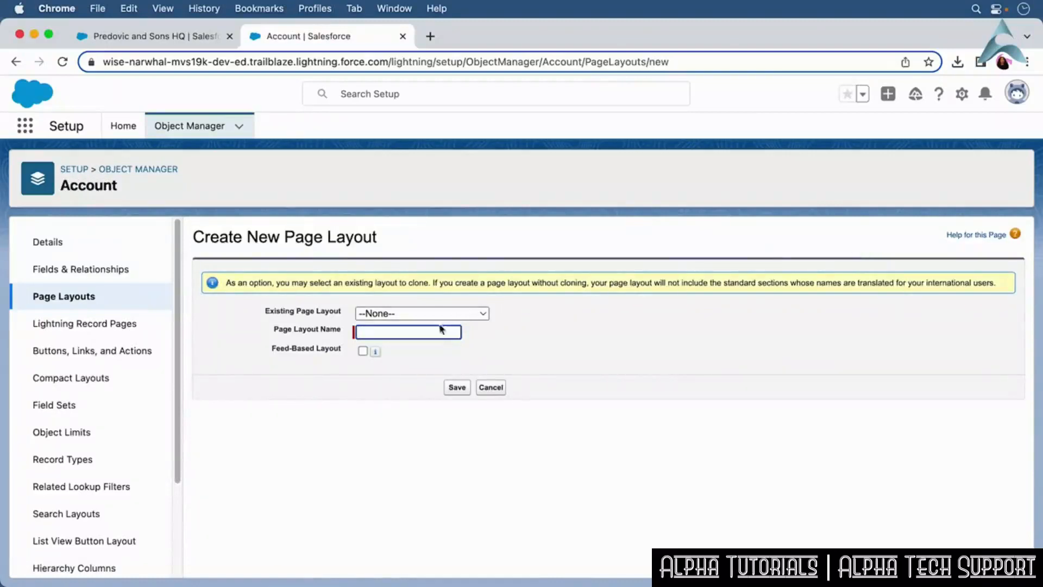
Name the new page layout Sales Reps, check the Feed-Based Layout help, and save the layout.
type("Sales Reps")
left_click(395, 351)
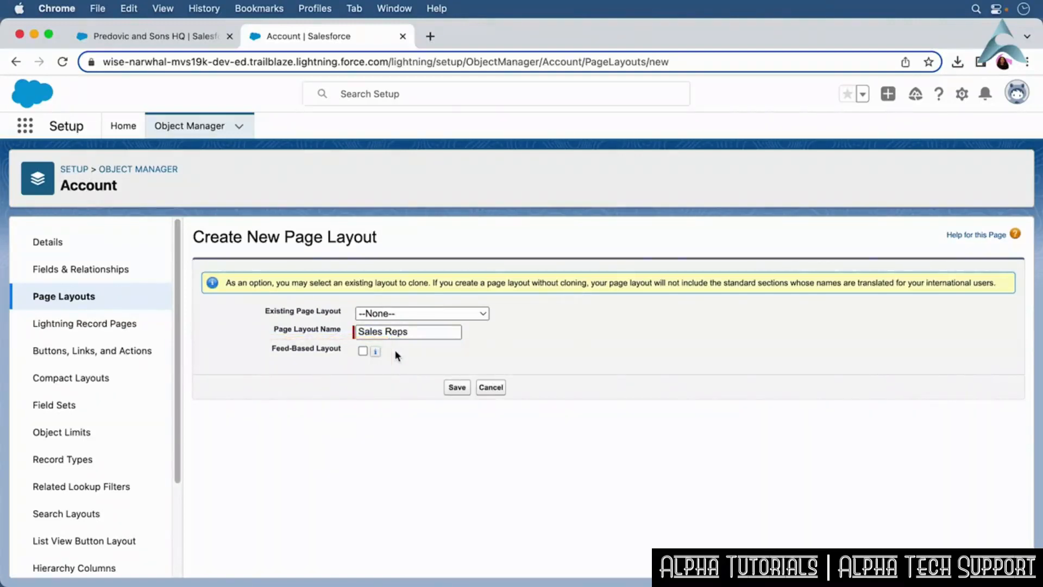
left_click(375, 351)
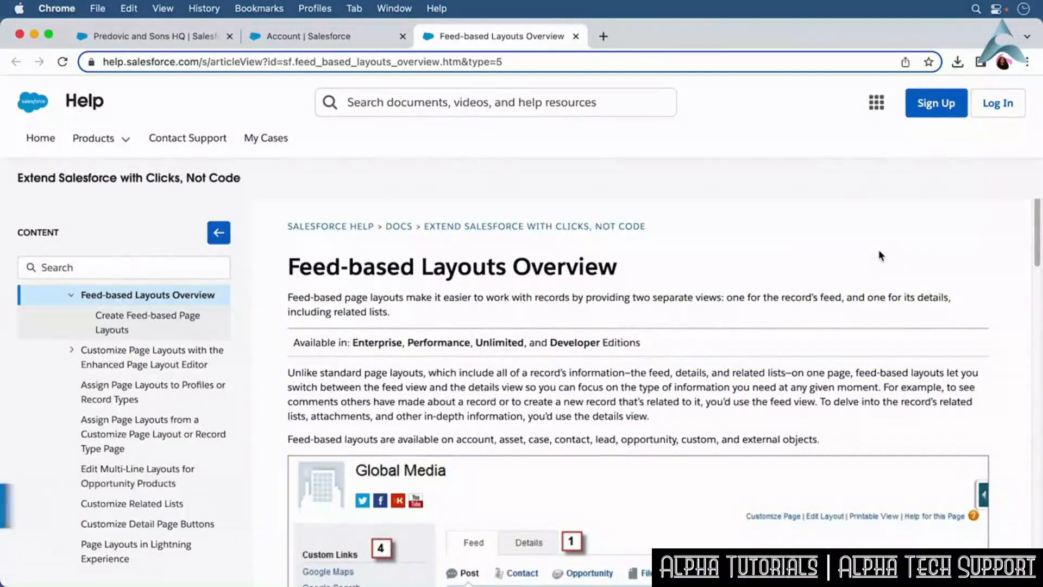
key("super+w")
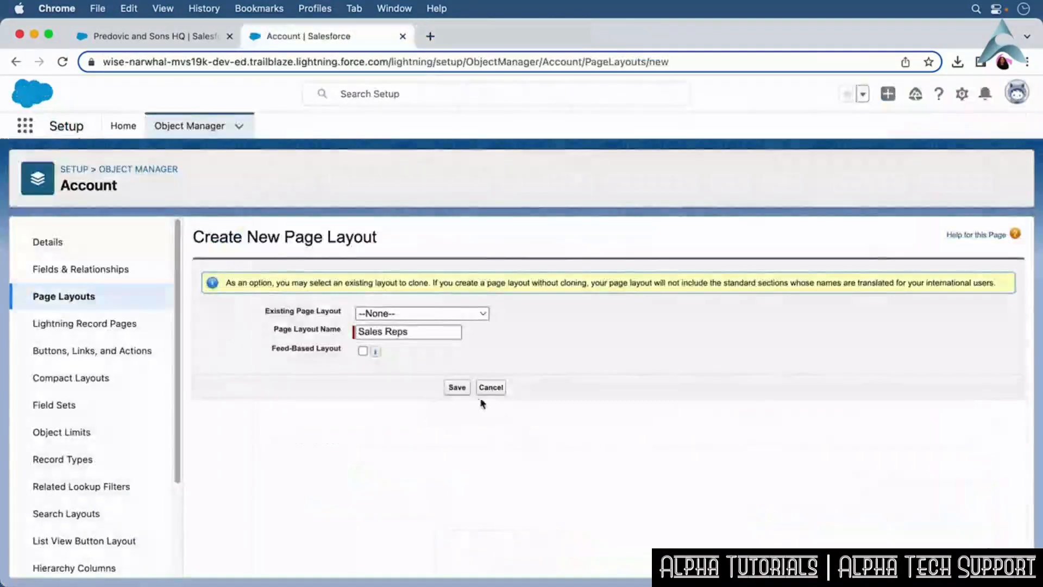
left_click(457, 388)
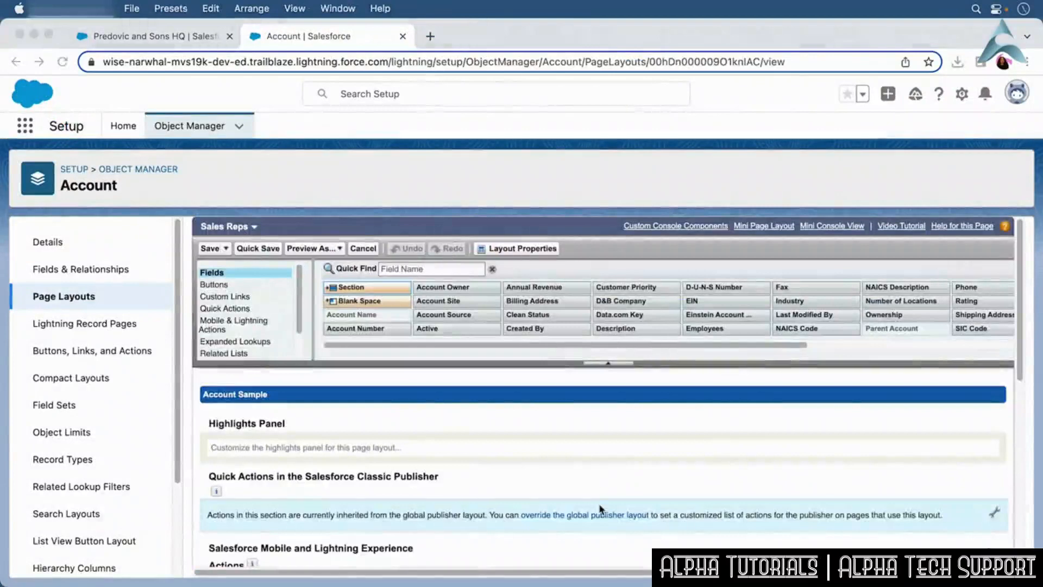
Add the Data.com Key field to the Account Detail fields section of the Sales Reps layout.
scroll(1019, 276, "down", 5)
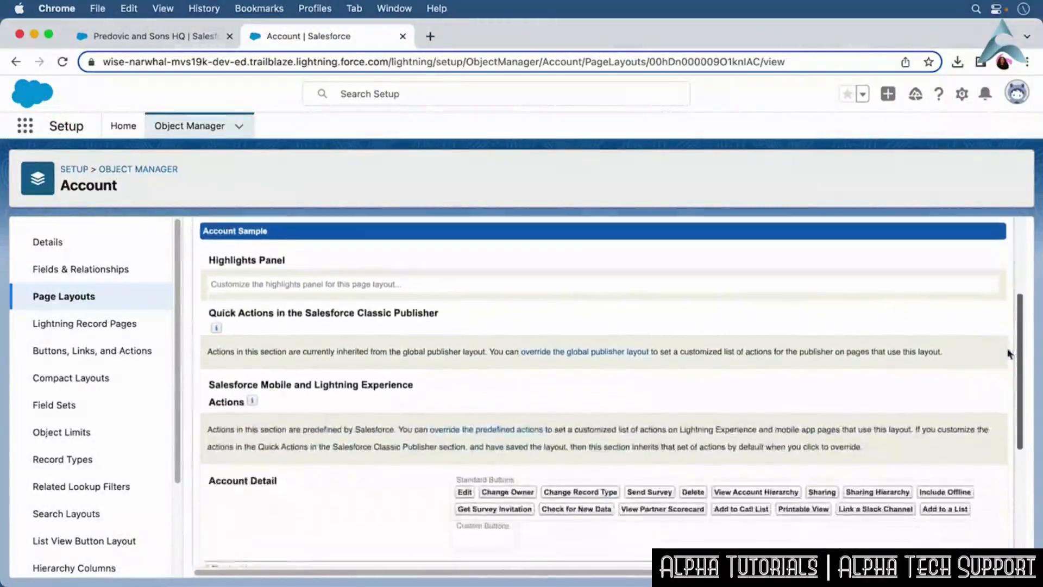
scroll(1004, 383, "down", 2)
left_click_drag(624, 295, 665, 480)
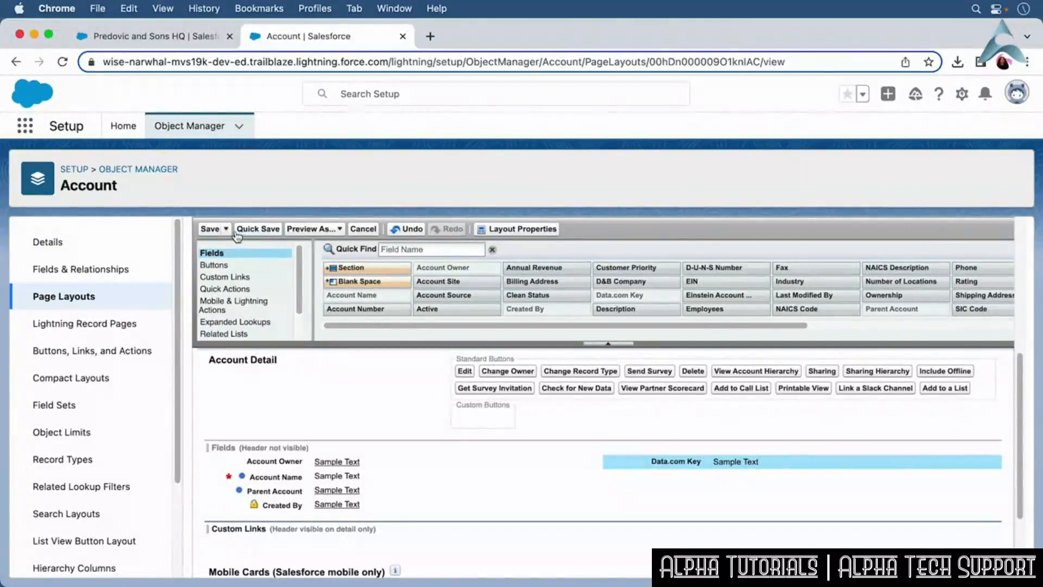
Save the Sales Reps layout and assign the Account (Sales) Layout to the Contract Manager profile.
left_click(208, 229)
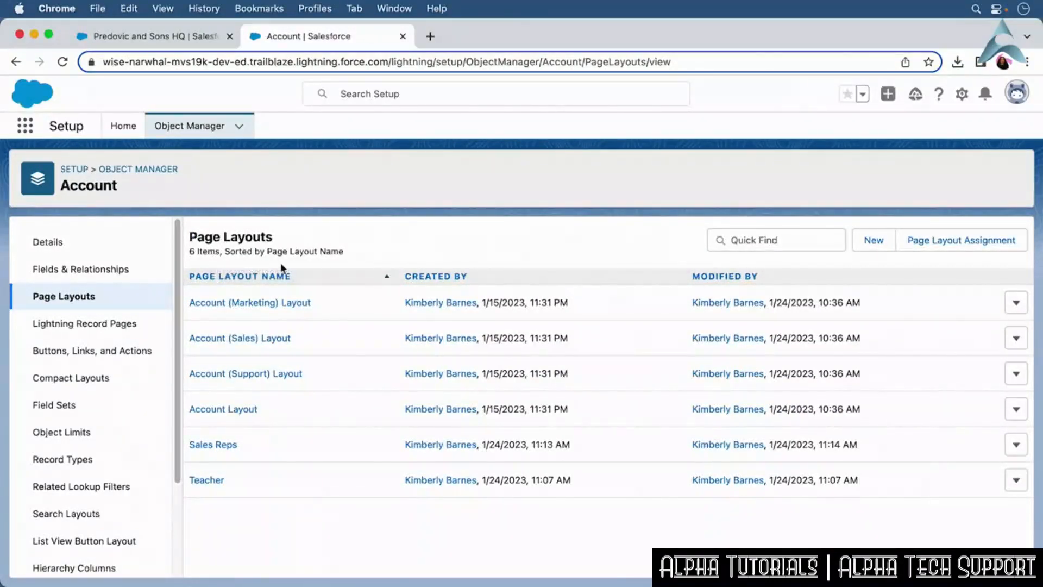
left_click(922, 246)
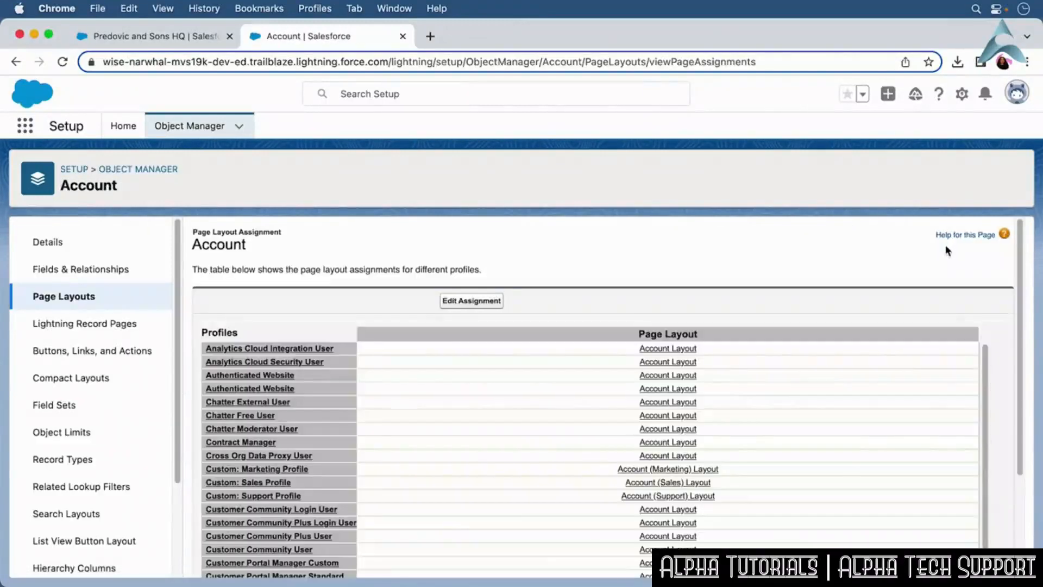
left_click(485, 302)
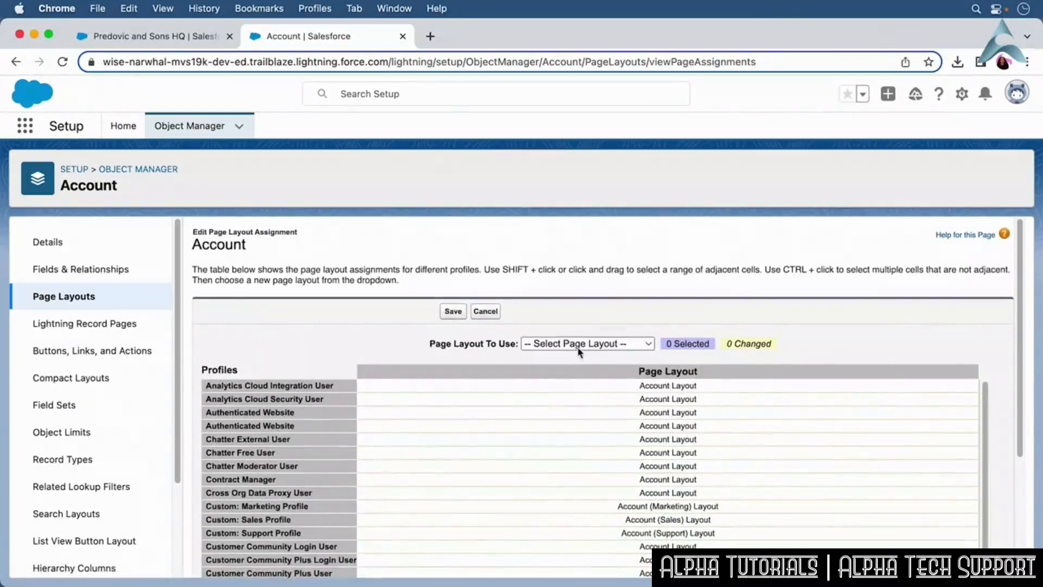
left_click(580, 347)
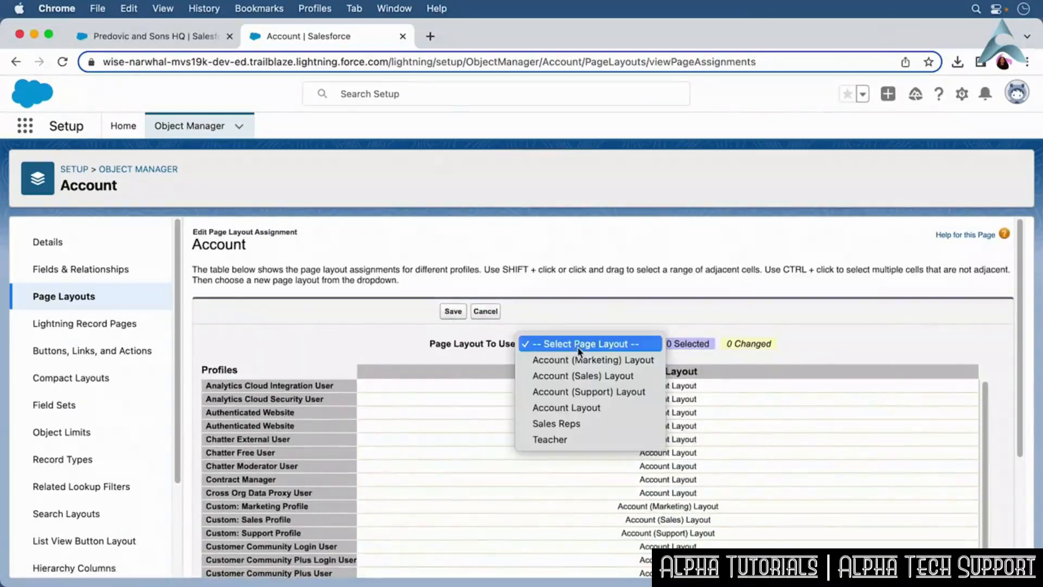
left_click(589, 443)
left_click(661, 427)
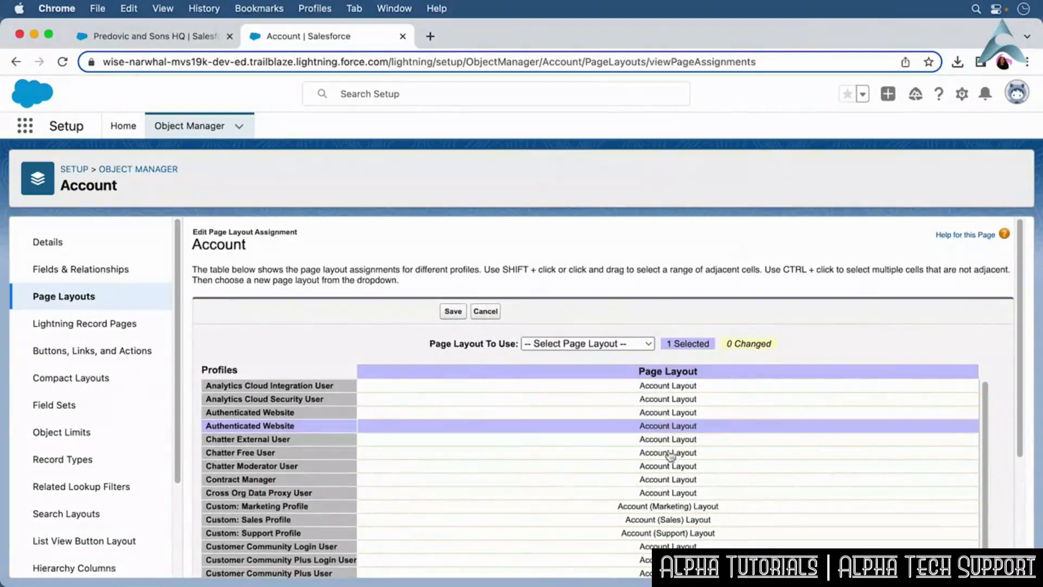
left_click(677, 481)
left_click(600, 348)
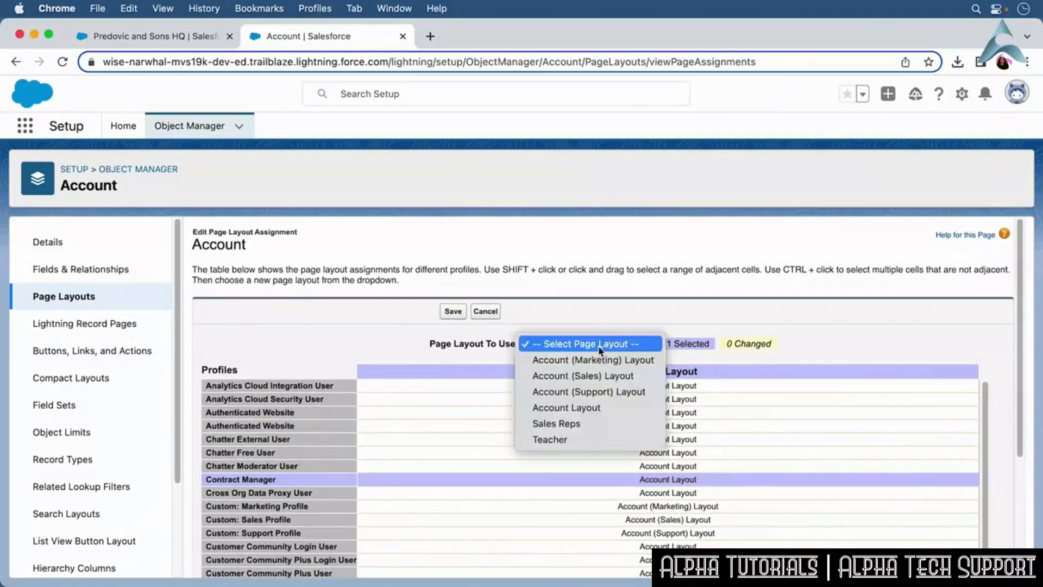
left_click(592, 376)
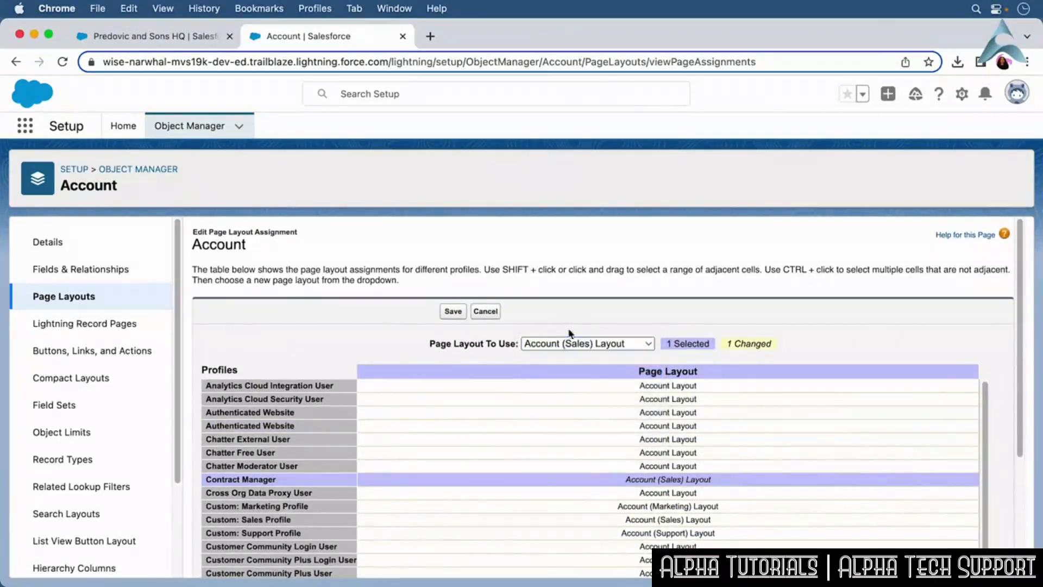
left_click(455, 313)
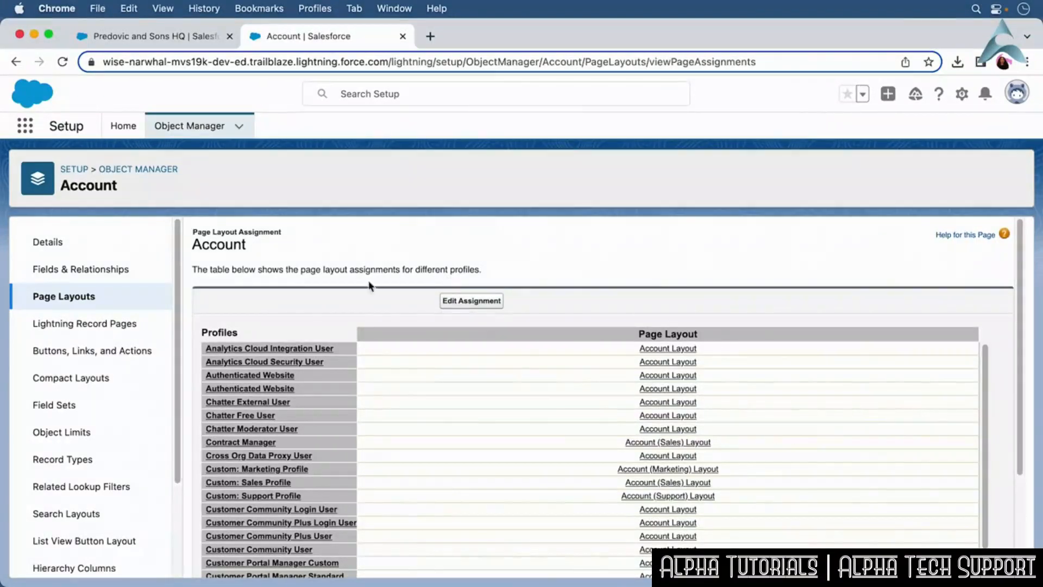
Add the Account Source and Active fields to the Teacher layout's Account Detail section and save it.
left_click(82, 303)
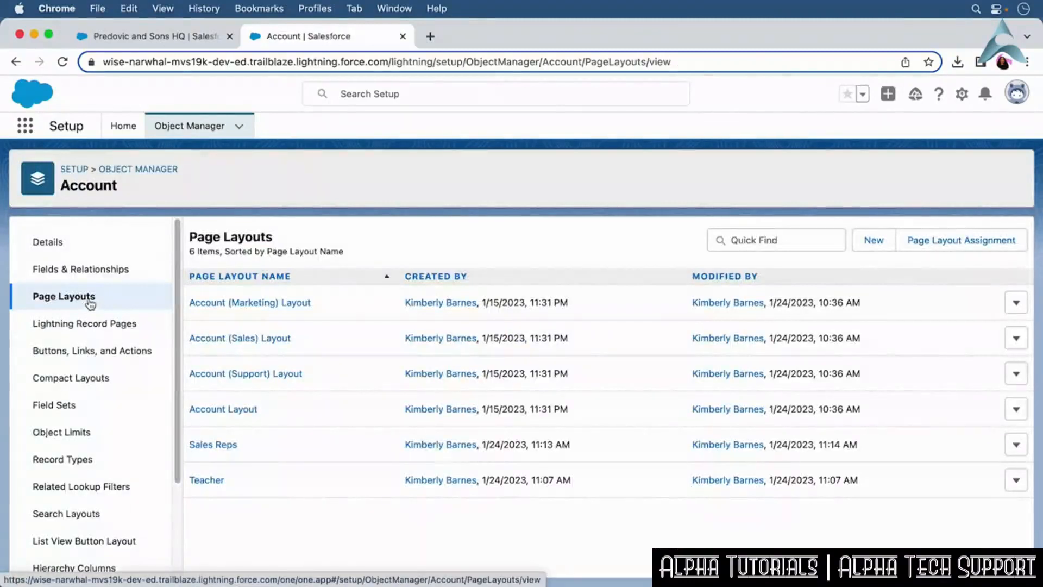
left_click(220, 481)
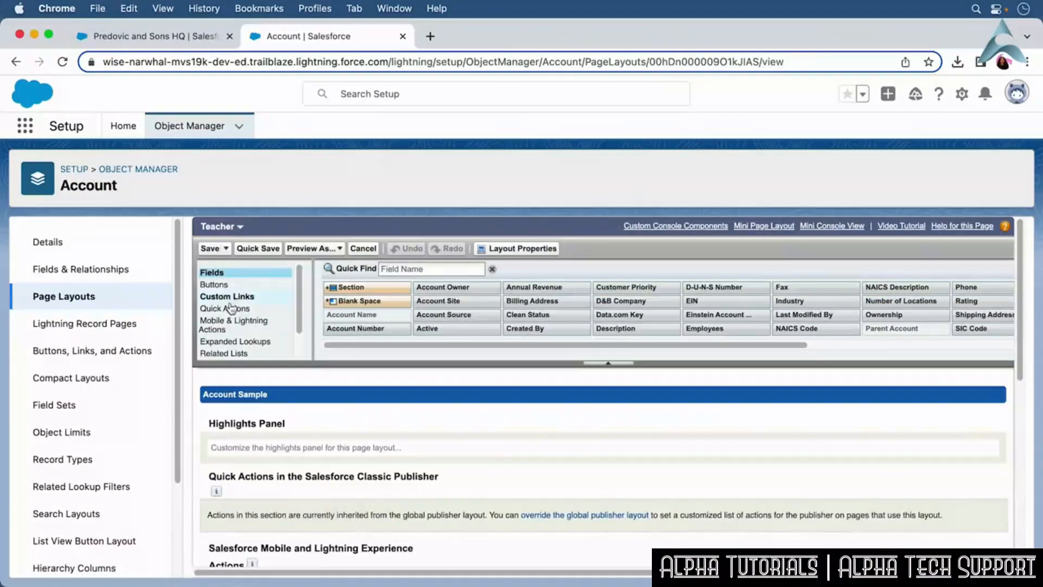
left_click_drag(452, 315, 417, 504)
left_click_drag(485, 309, 449, 511)
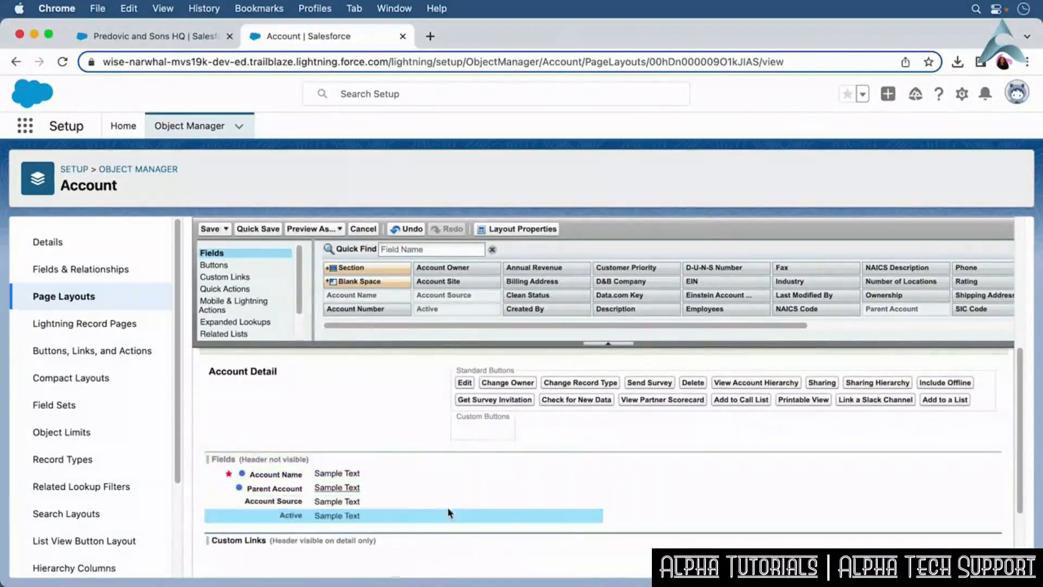
left_click(210, 233)
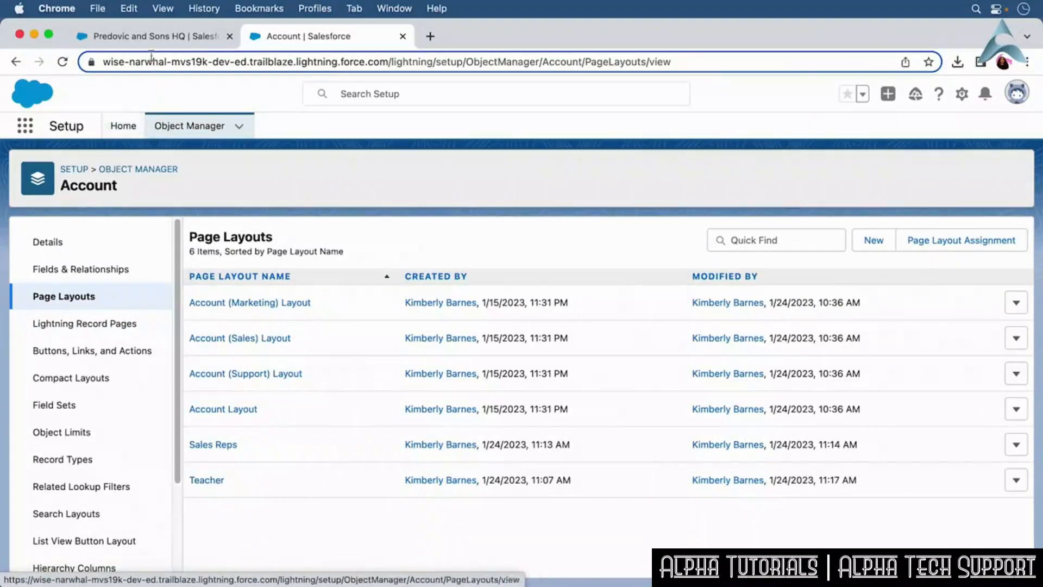
Close the extra Account browser tab and open the Tabs setup page through Quick Find.
left_click(143, 36)
left_click(136, 287)
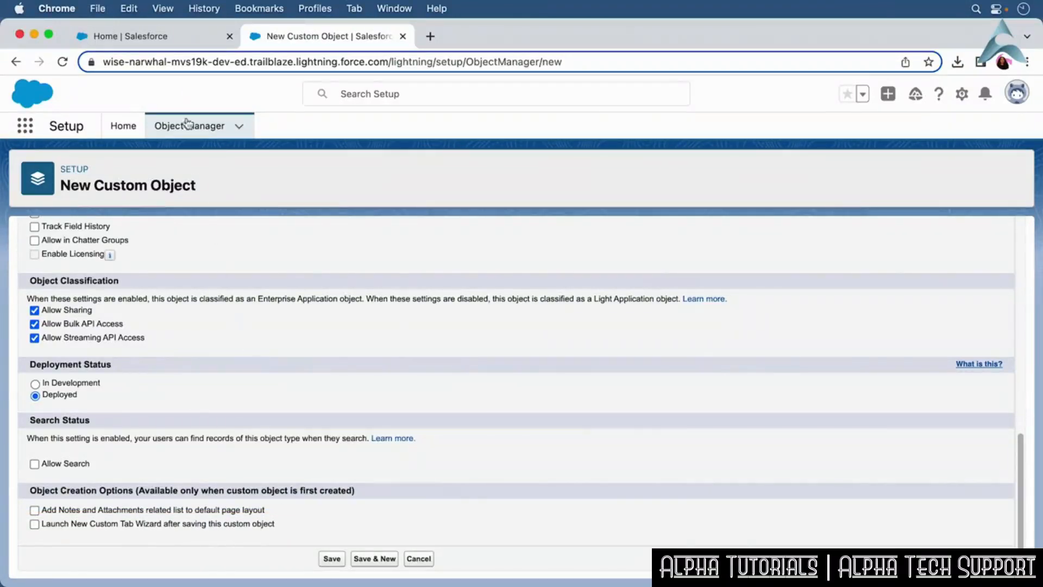
left_click(158, 35)
left_click(402, 36)
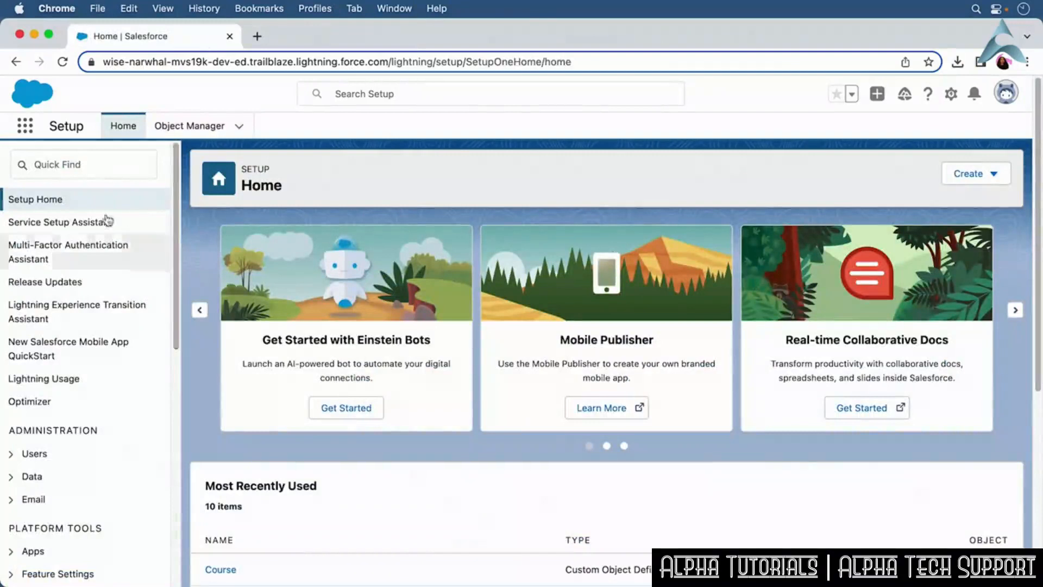
left_click(86, 169)
type("Tabs")
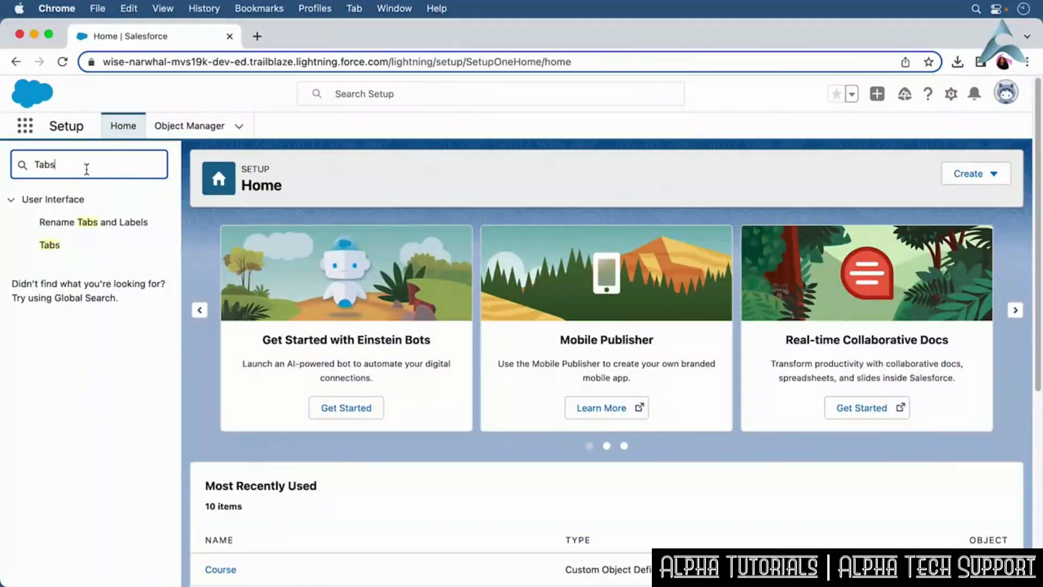
left_click(71, 248)
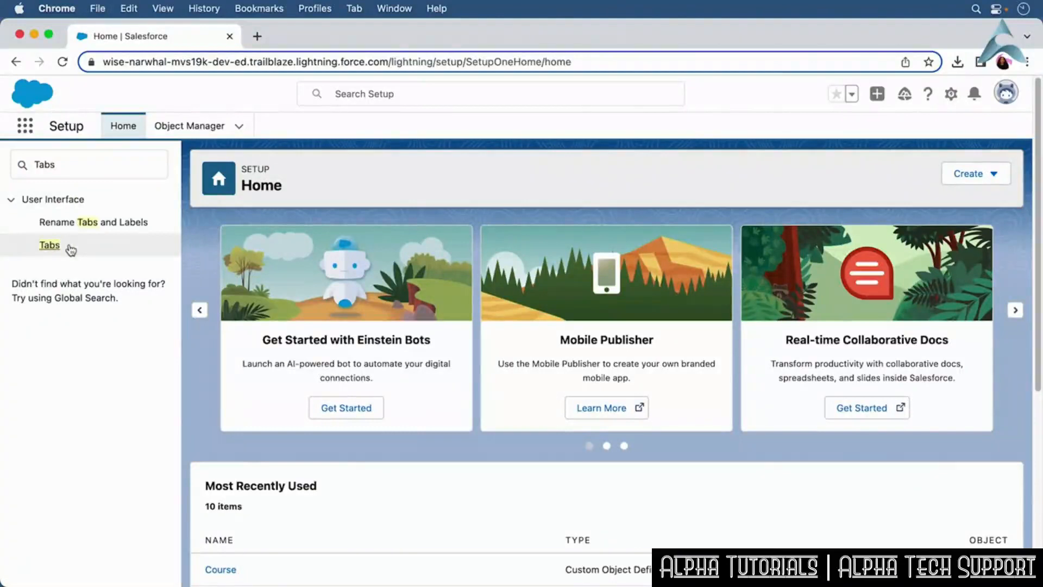
left_click(60, 249)
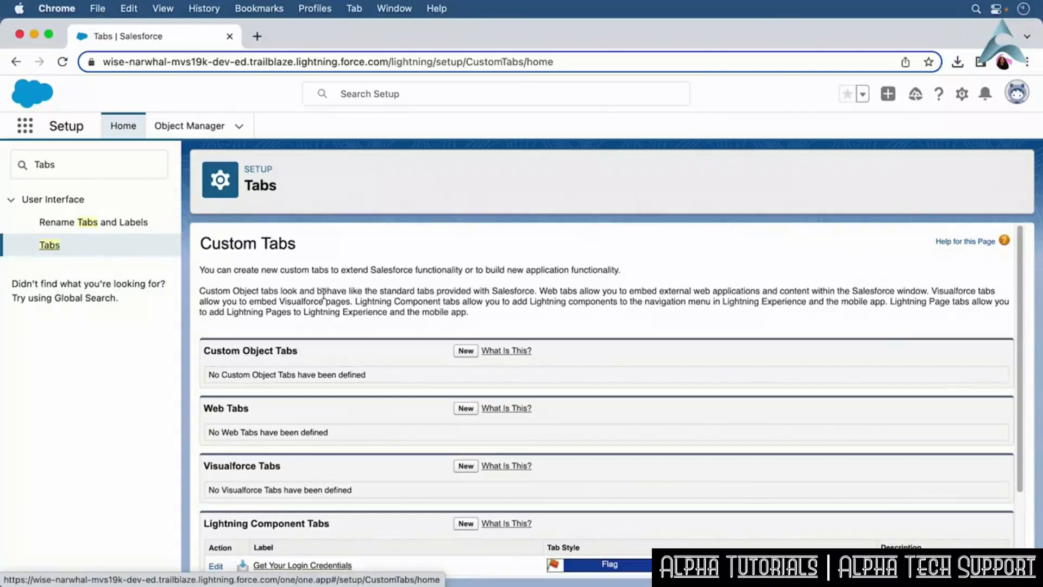
Create a custom object tab for the Course object with the CD/DVD tab style and save it.
left_click(466, 351)
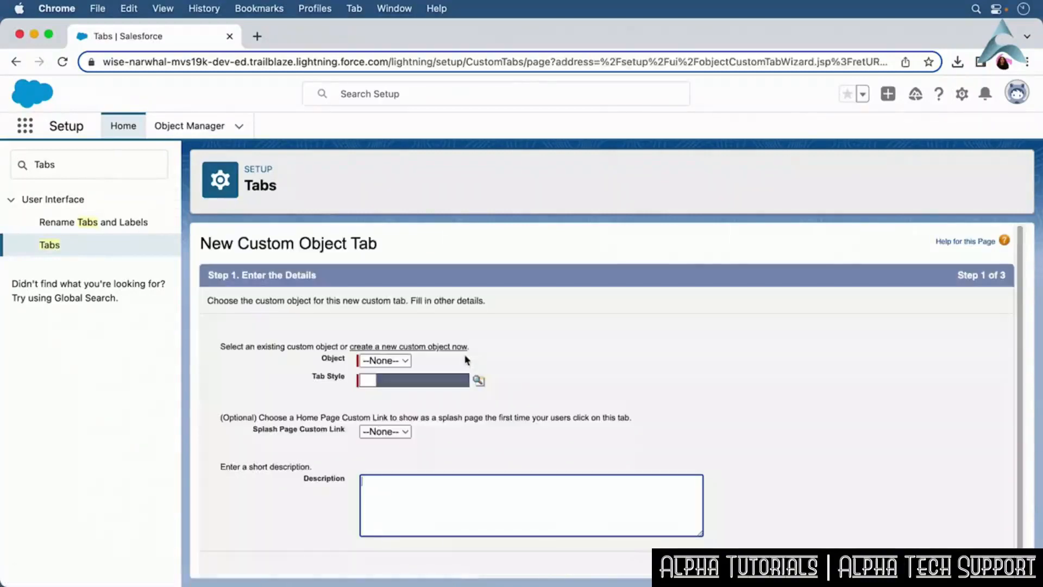
left_click(411, 362)
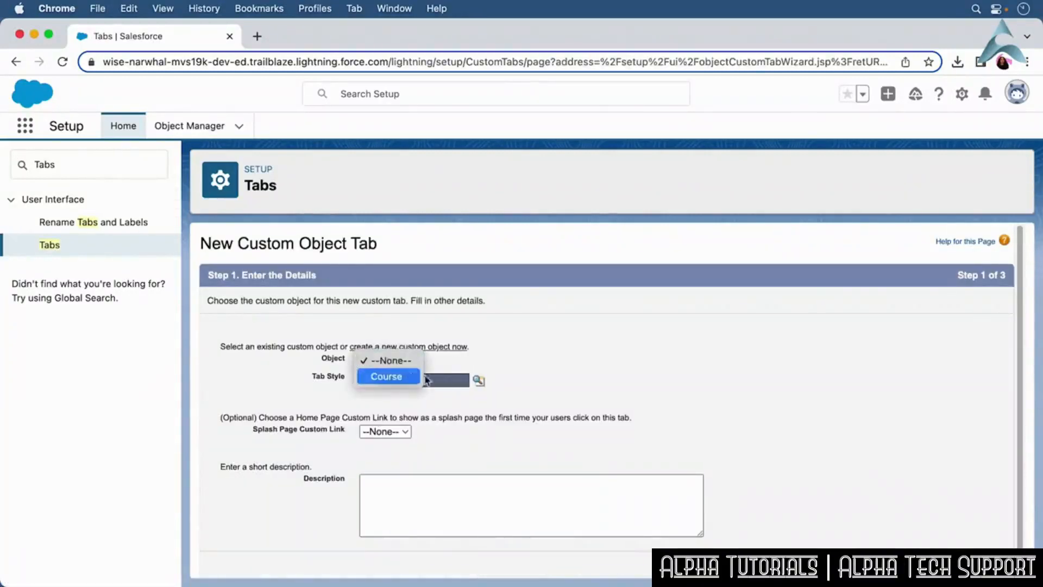
left_click(411, 374)
left_click(482, 382)
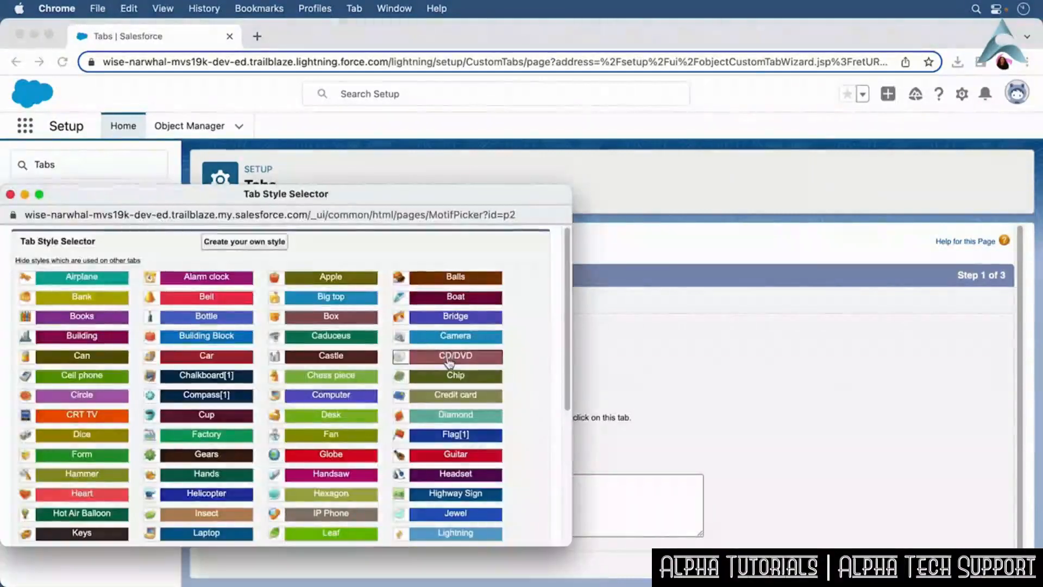
left_click(449, 364)
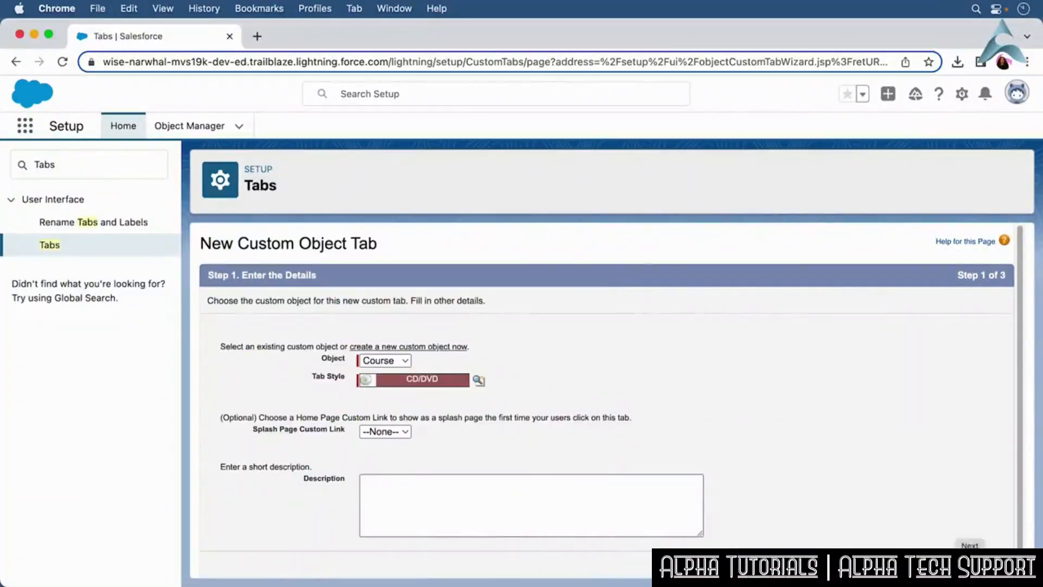
left_click(970, 543)
scroll(1023, 362, "down", 10)
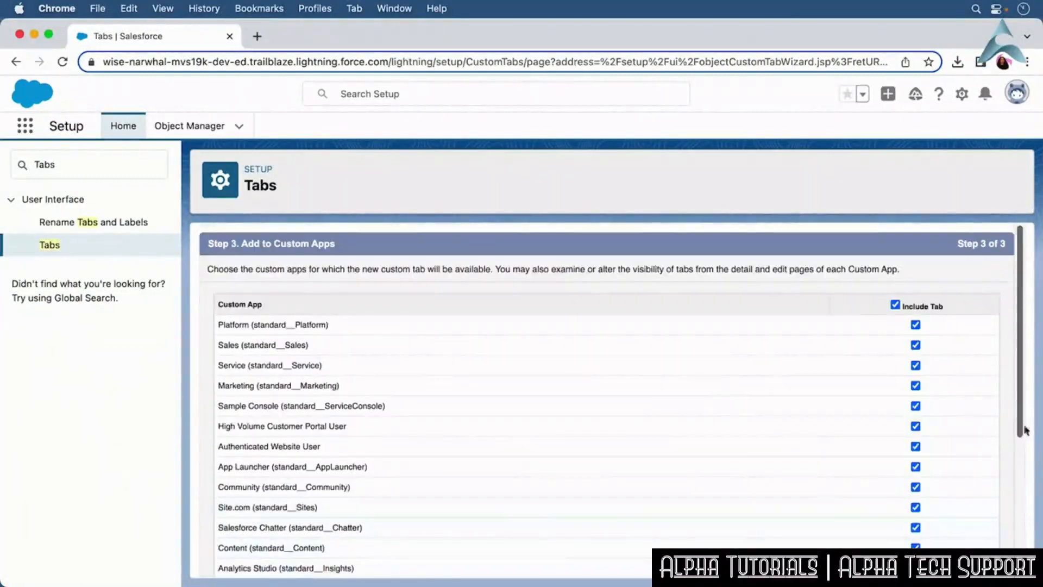
scroll(1020, 430, "down", 5)
scroll(1019, 435, "down", 1)
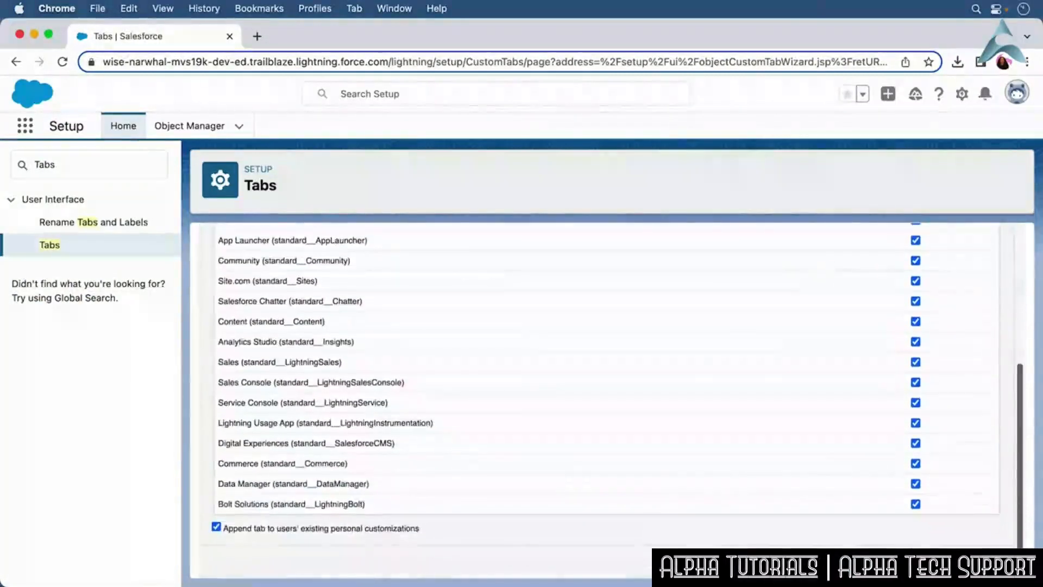
left_click(953, 559)
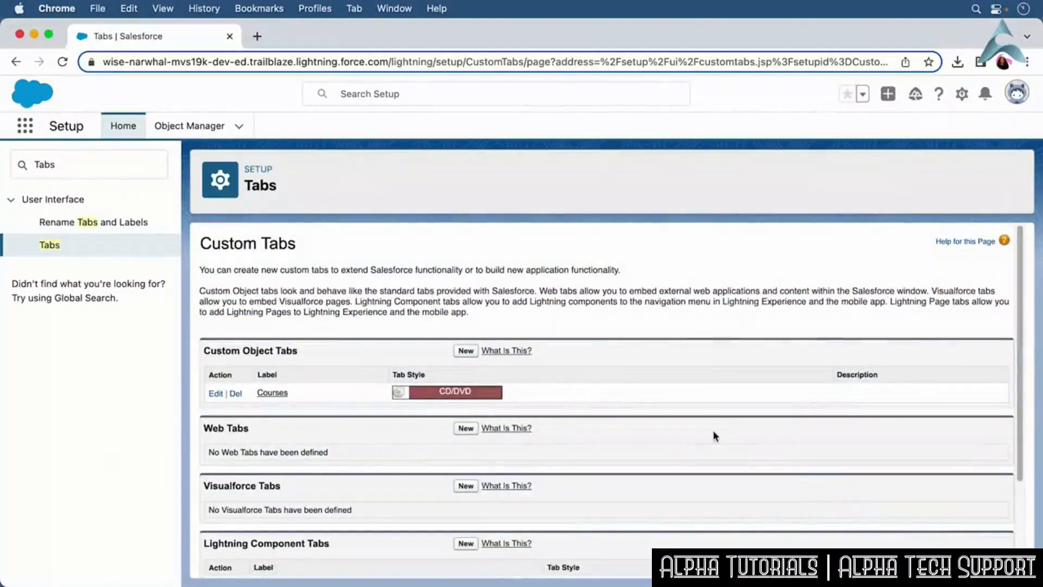
Open the App Manager from Setup Home using Quick Find.
left_click(130, 129)
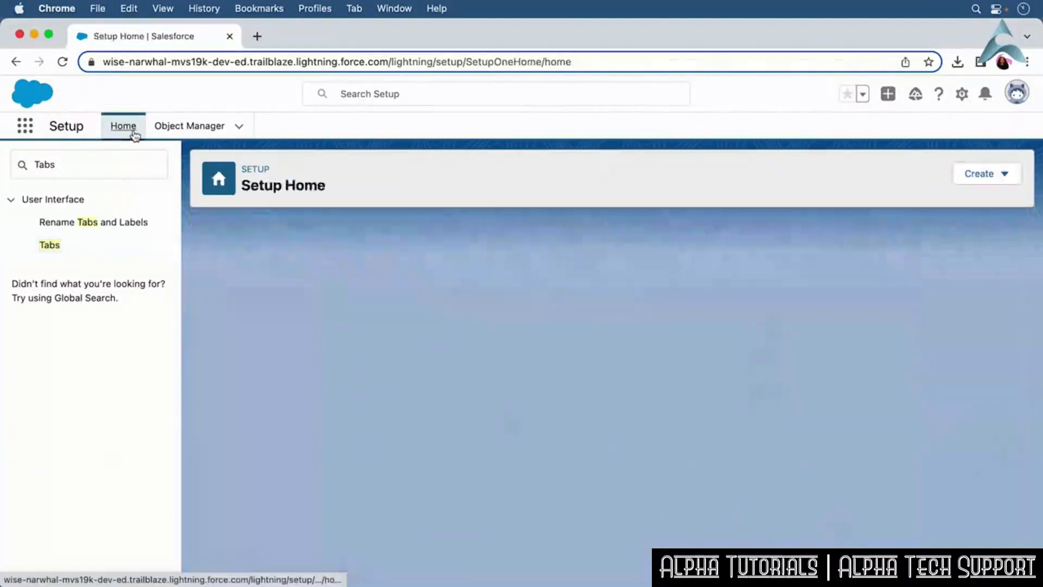
left_click(38, 168)
double_click(52, 164)
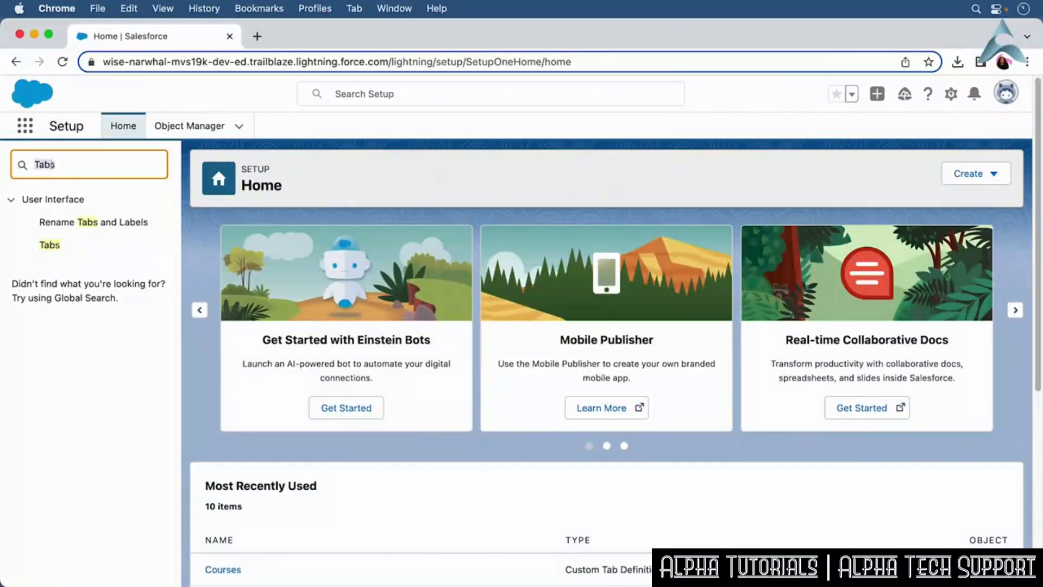
key("BackSpace")
left_click(202, 221)
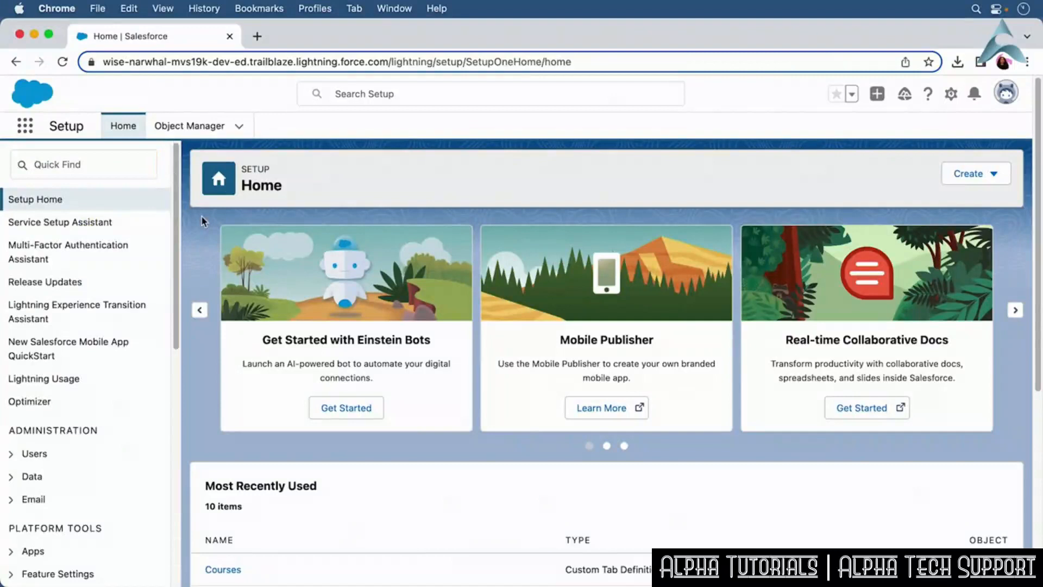
left_click(94, 157)
type("Ap")
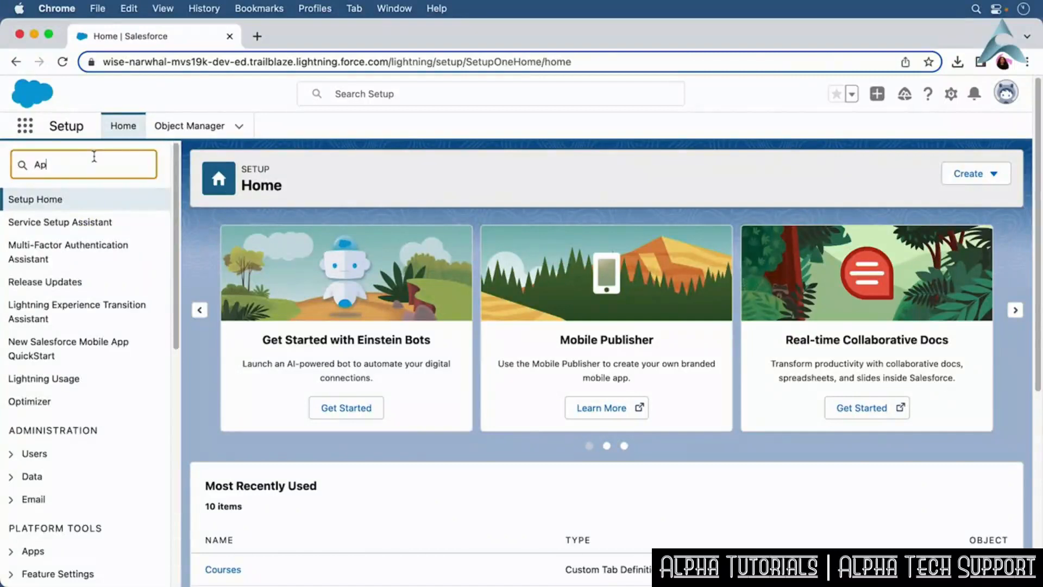
type("p Manager")
left_click(89, 227)
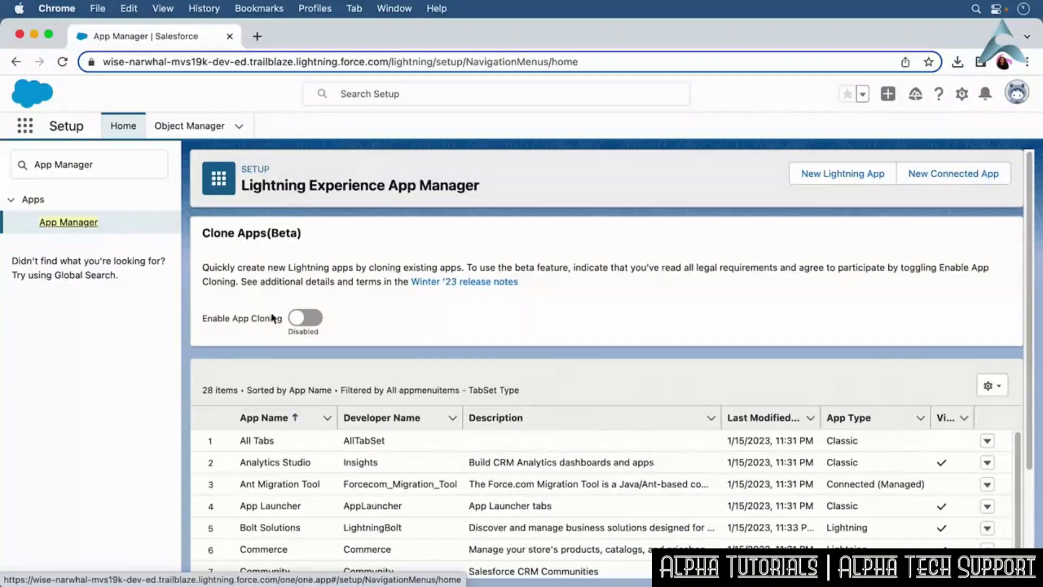
Edit the Sales Console app and add Awards to its selected navigation items.
scroll(1013, 477, "down", 5)
scroll(1011, 519, "down", 5)
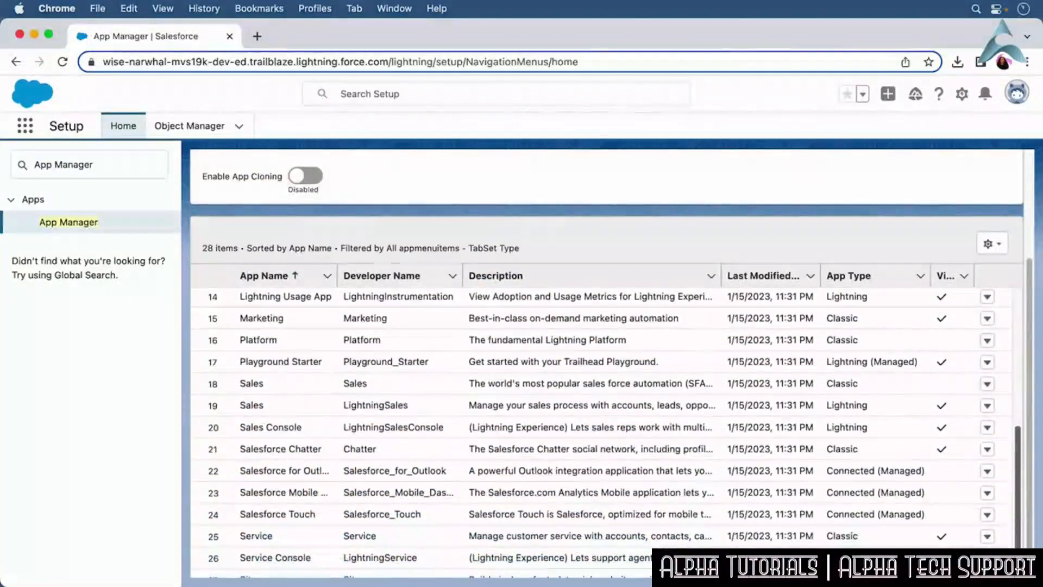
left_click(987, 427)
left_click(963, 452)
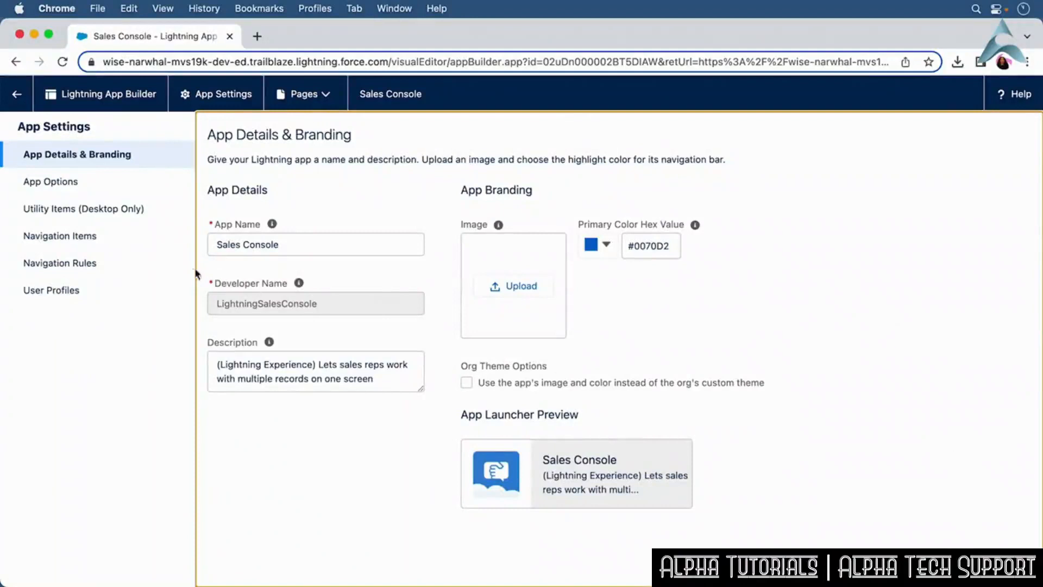
left_click(118, 236)
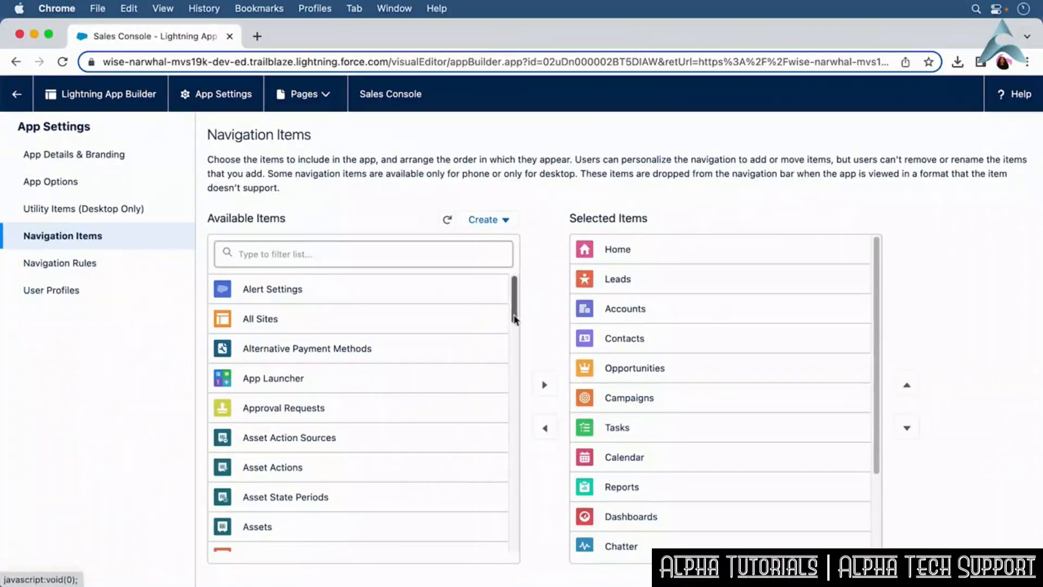
scroll(514, 319, "down", 7)
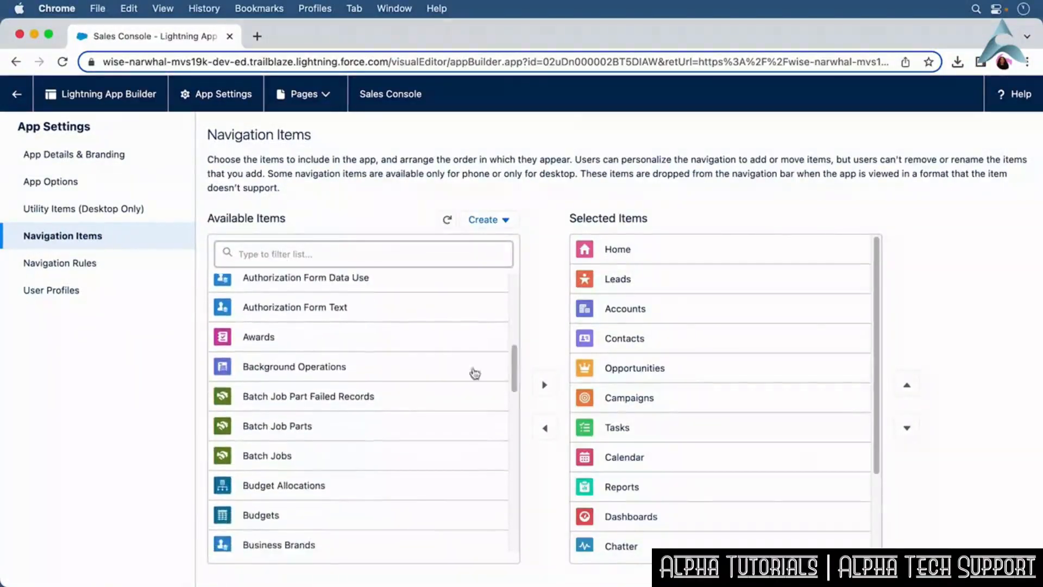
left_click(376, 341)
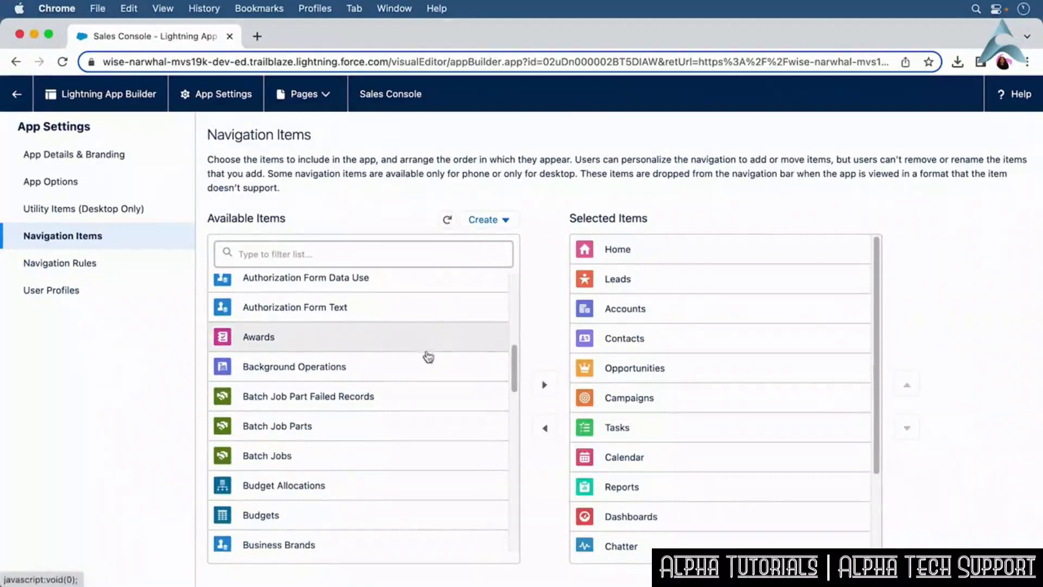
left_click(545, 387)
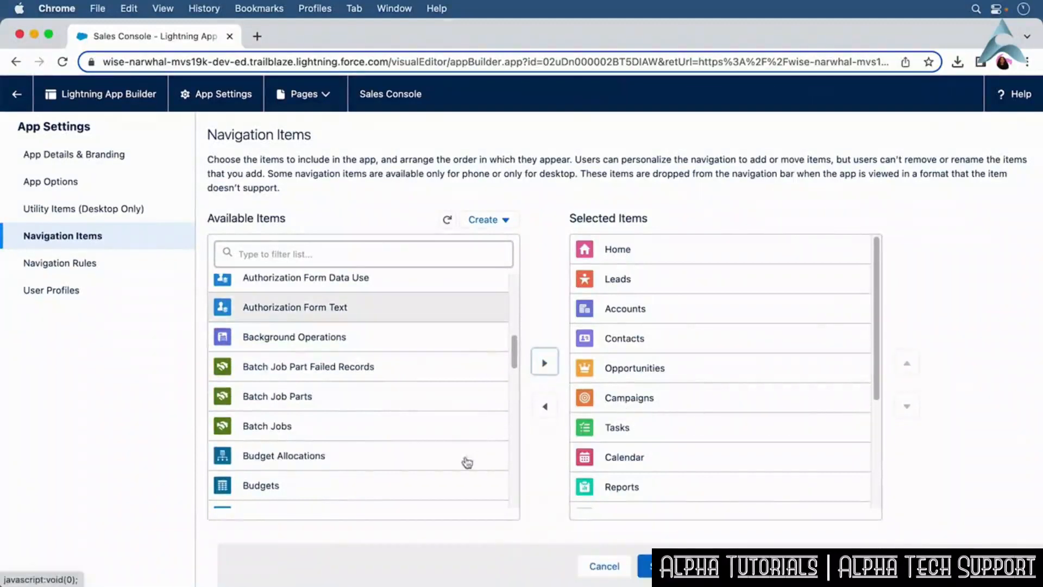
Add Budgets to the Sales Console navigation items, move it up to follow Dashboards, and save the app.
left_click(430, 484)
left_click(545, 363)
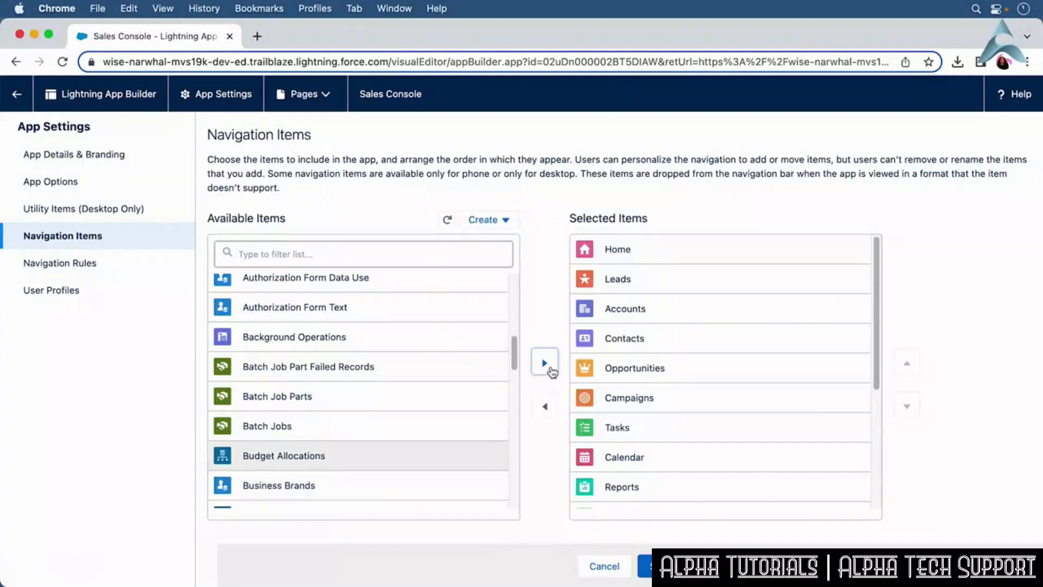
scroll(874, 381, "down", 4)
left_click_drag(870, 405, 871, 477)
left_click(812, 491)
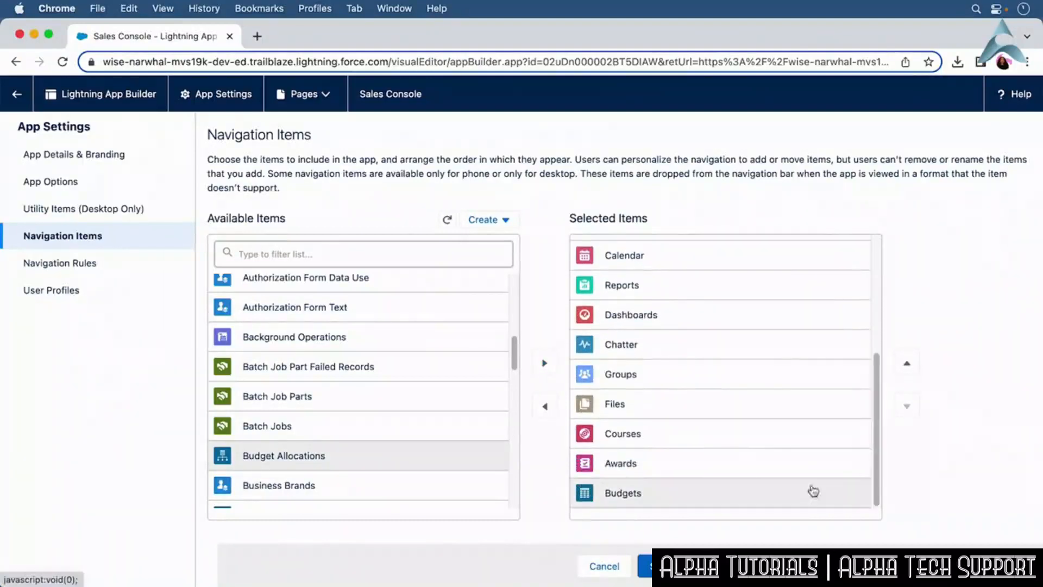
left_click(906, 363)
left_click(906, 364)
left_click(906, 364)
left_click(906, 364)
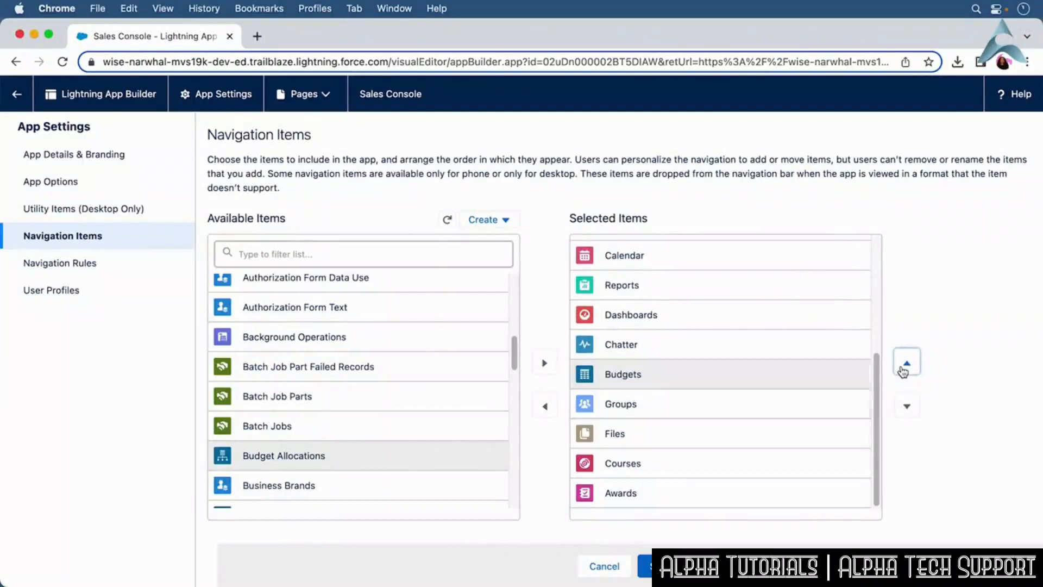
left_click(906, 364)
left_click(645, 565)
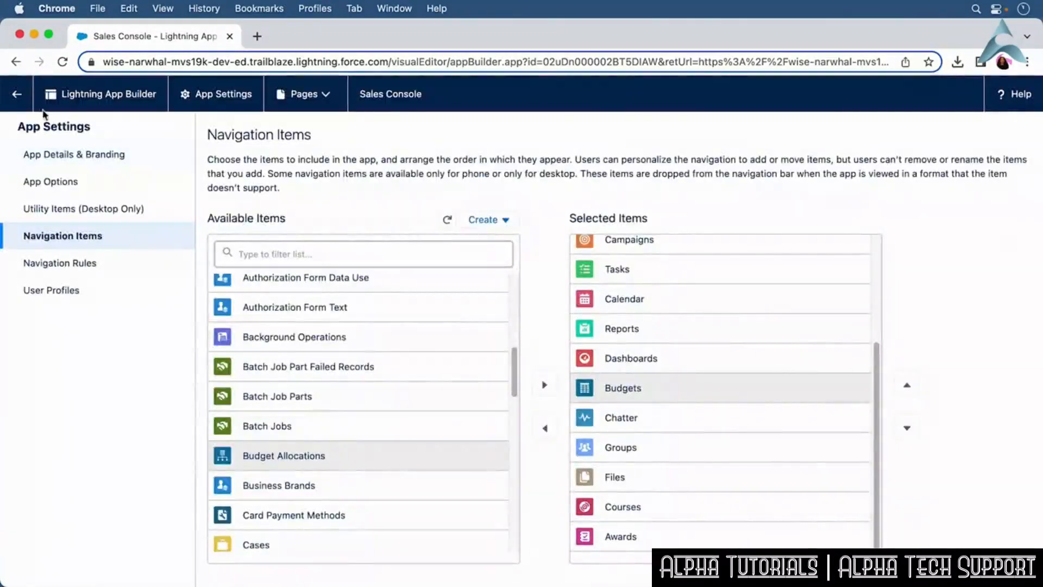
Leave the app builder and open the Rename Tabs and Labels setup page through Quick Find.
left_click(16, 94)
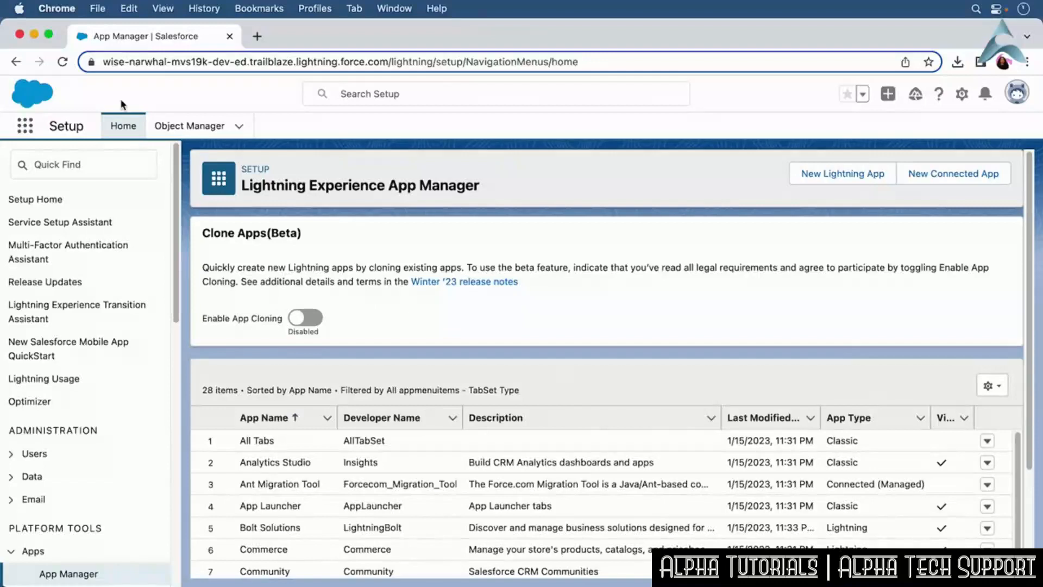
left_click(71, 163)
type("Rename Tabs")
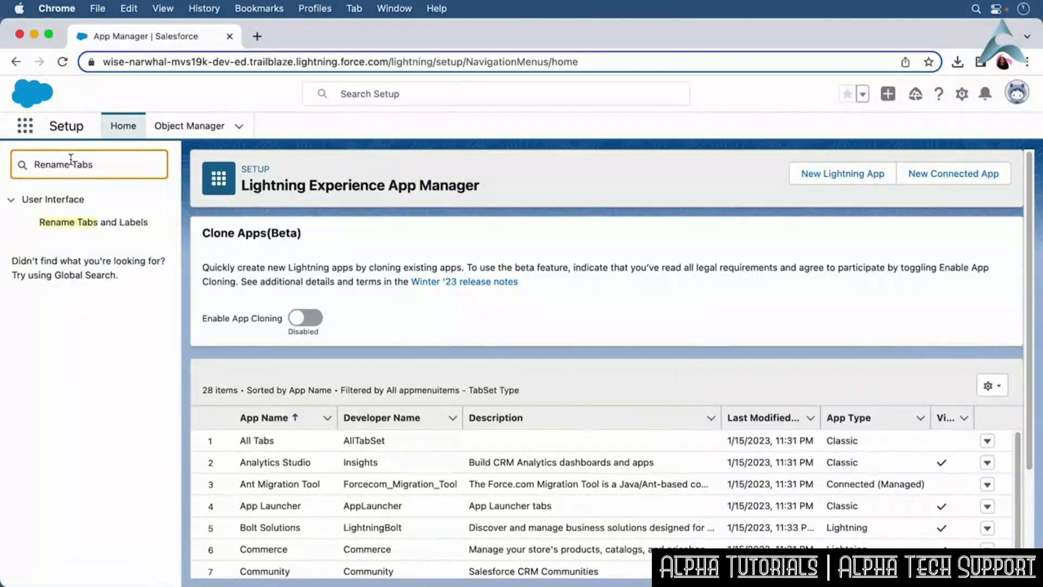
left_click(109, 223)
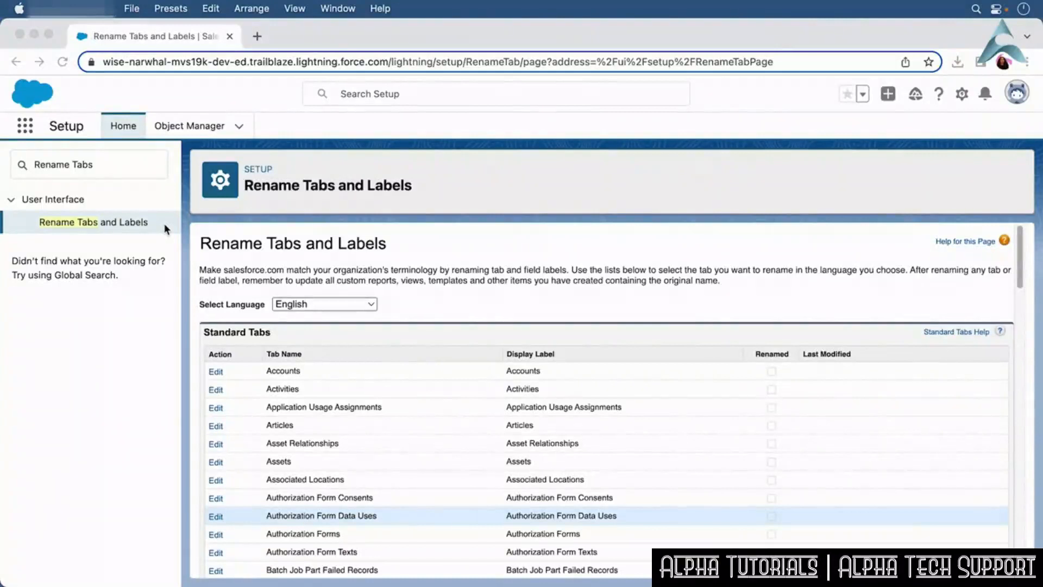
Rename the Assets tab to Company Asset singular and Company Assets plural and continue to the field labels.
left_click(217, 463)
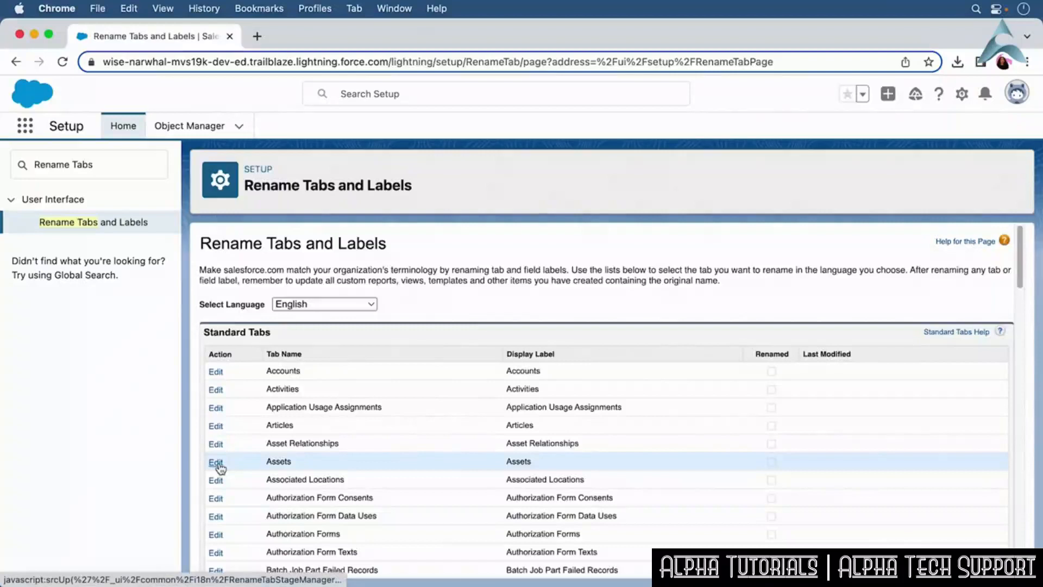
left_click(217, 463)
left_click(392, 394)
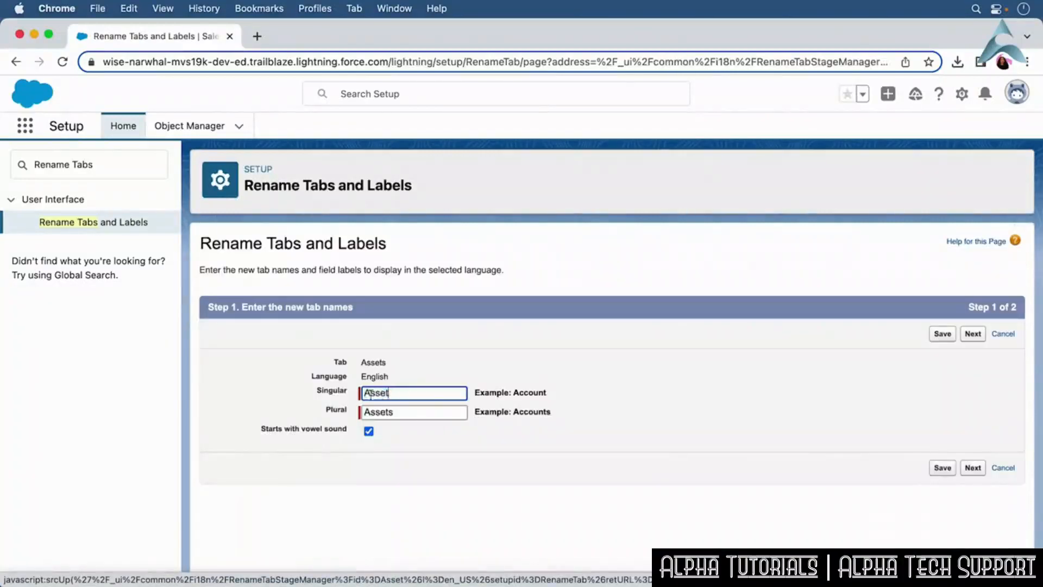
left_click(364, 393)
type("Company")
double_click(371, 394)
key("super+c")
left_click(370, 413)
key("super+v")
left_click(604, 434)
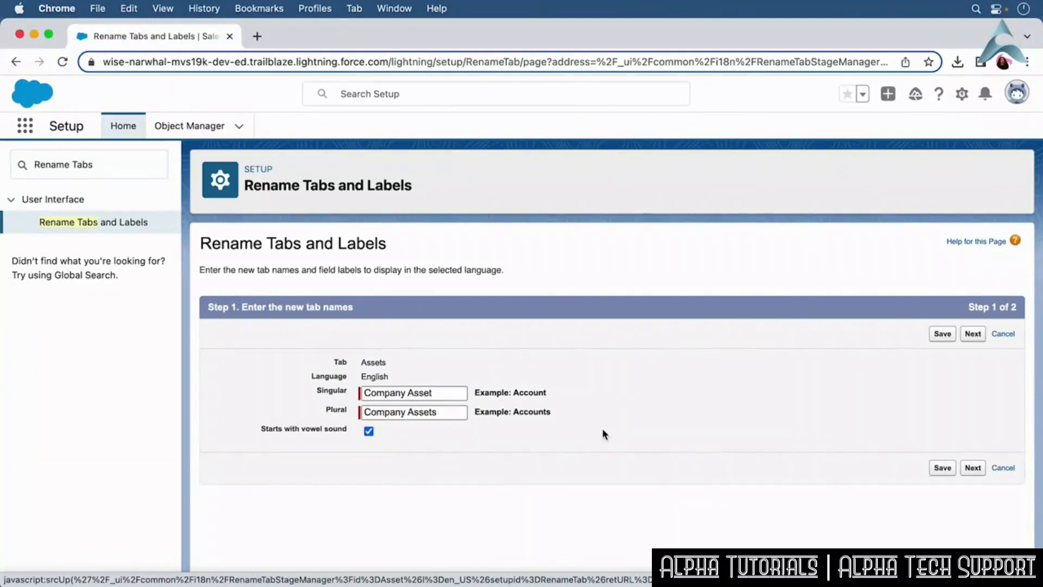
left_click(970, 471)
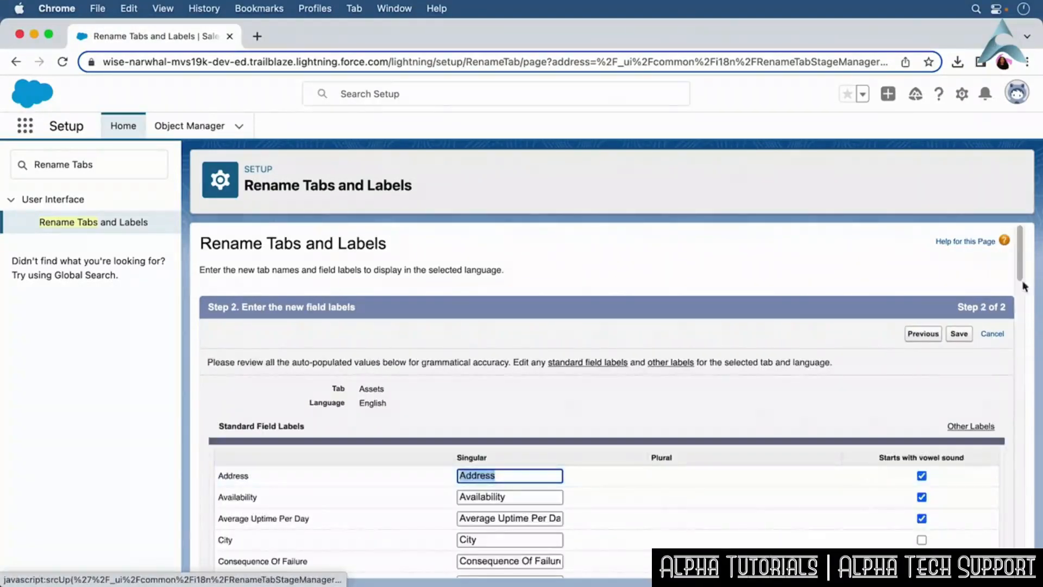
Review the auto-populated Asset field labels and save the tab rename.
scroll(1021, 293, "down", 3)
scroll(1021, 293, "down", 5)
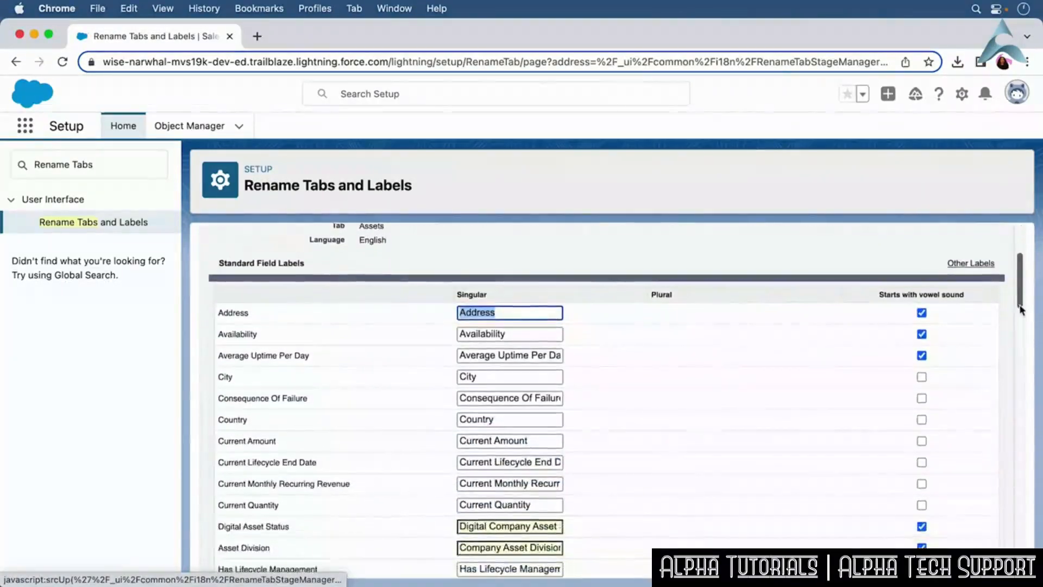
mouse_move(1021, 311)
left_mouse_down()
mouse_move(1021, 349)
mouse_move(1022, 295)
left_mouse_up()
scroll(1022, 295, "up", 3)
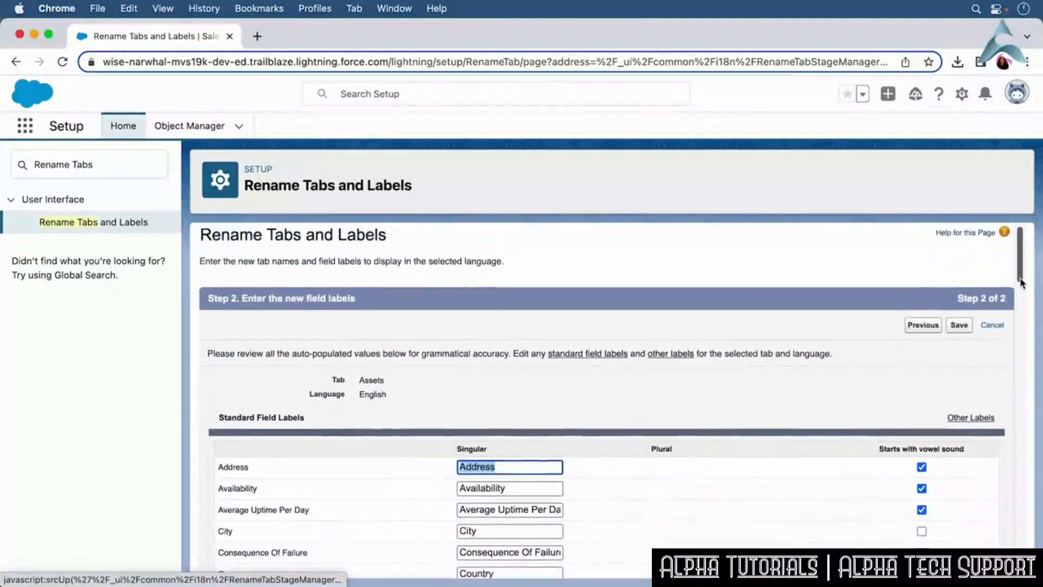
left_click(962, 329)
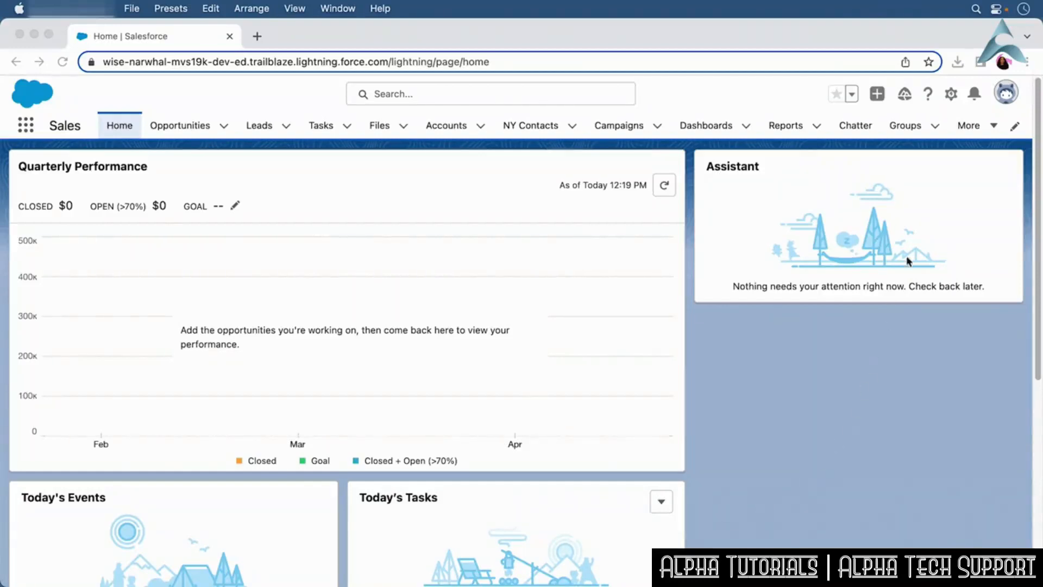
Edit the Sales home page and add a Key Deals component beneath the Assistant.
left_click(954, 108)
left_click(951, 96)
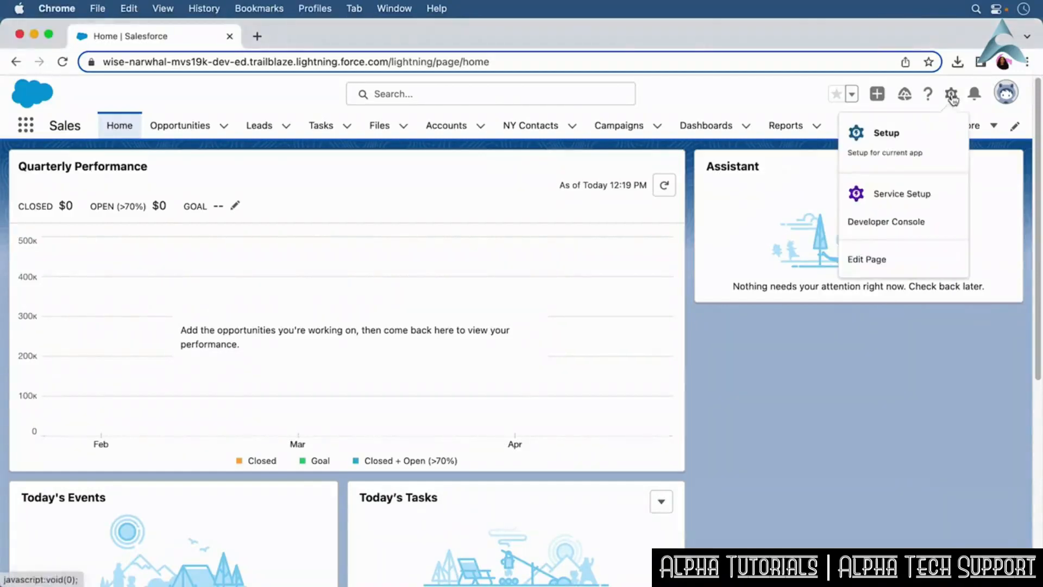
left_click(907, 259)
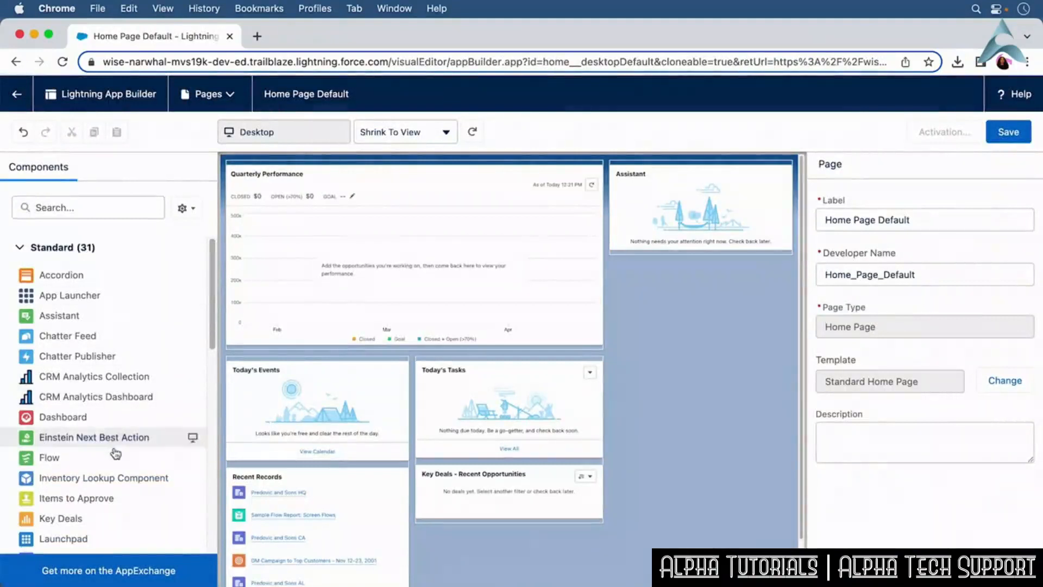
left_click_drag(107, 520, 654, 255)
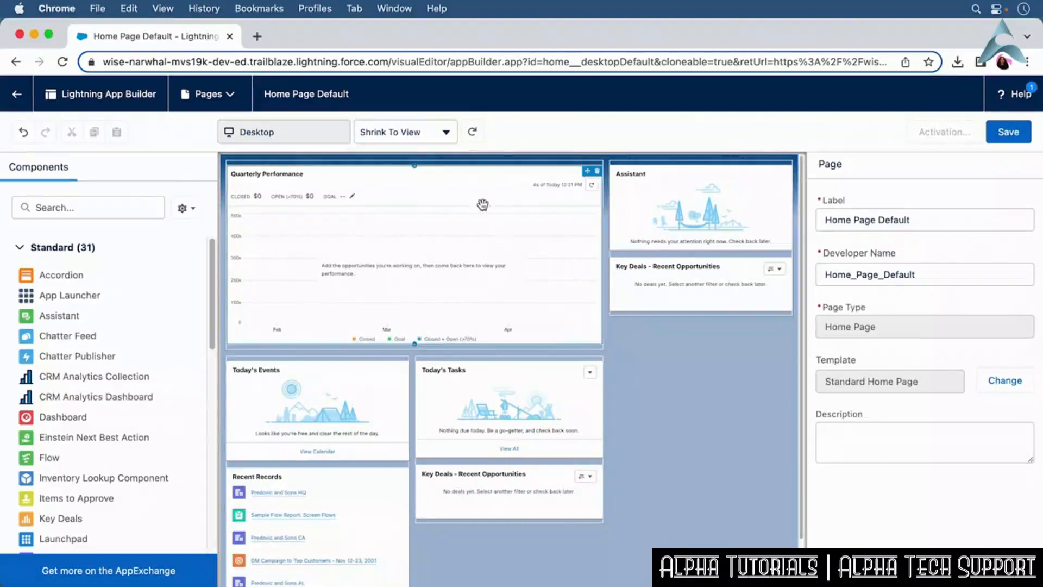
left_click(447, 133)
left_click(425, 188)
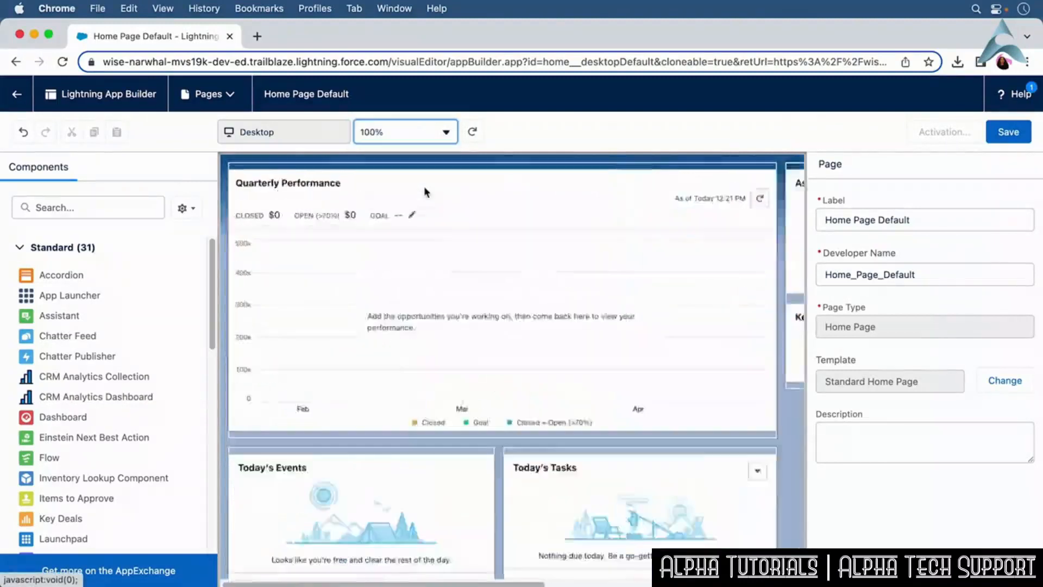
left_click(426, 140)
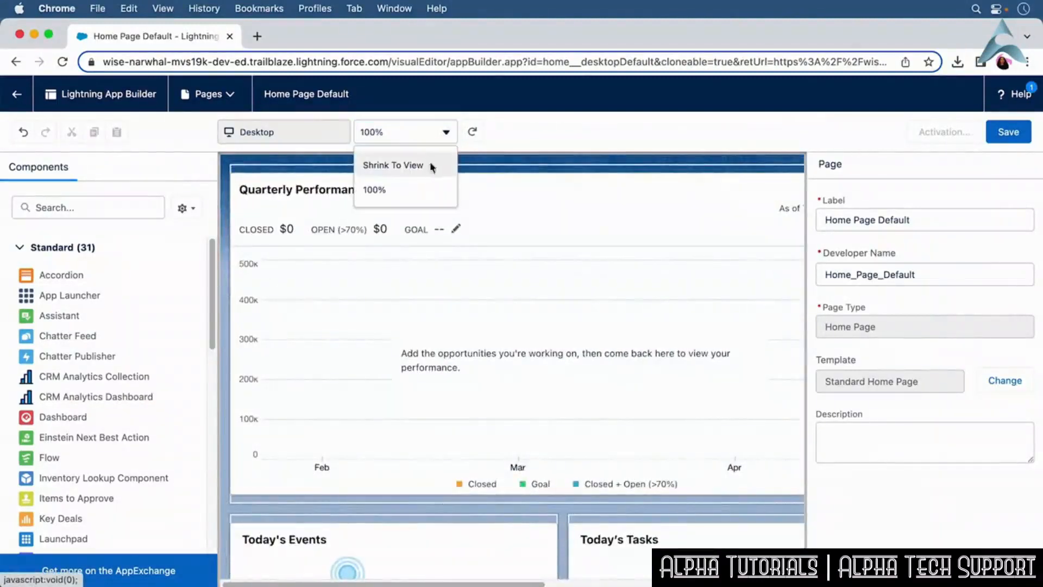
left_click(432, 165)
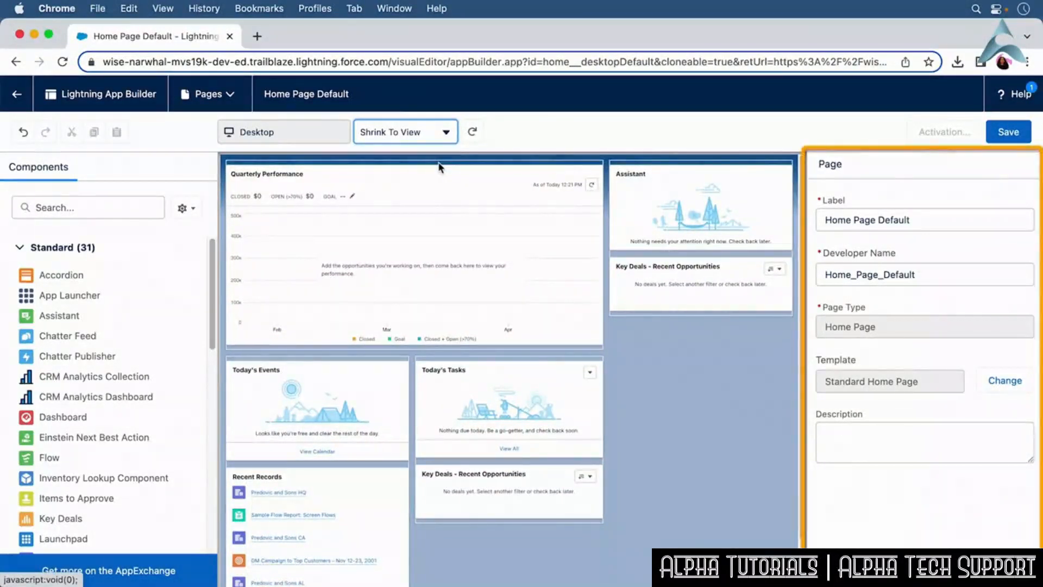
Set the home page description to Company home page.
left_click(829, 434)
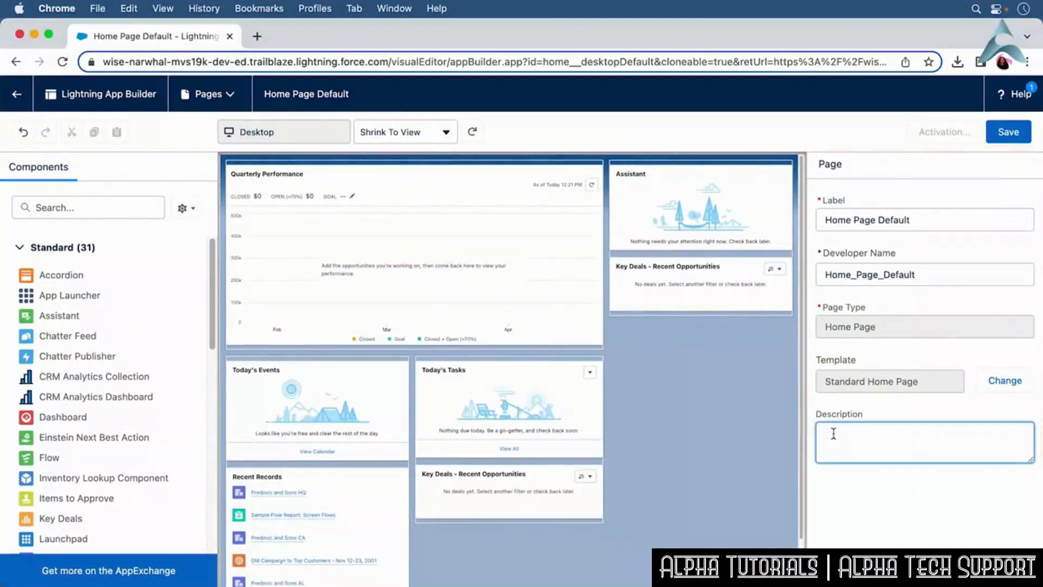
type("Company home page")
left_click(706, 424)
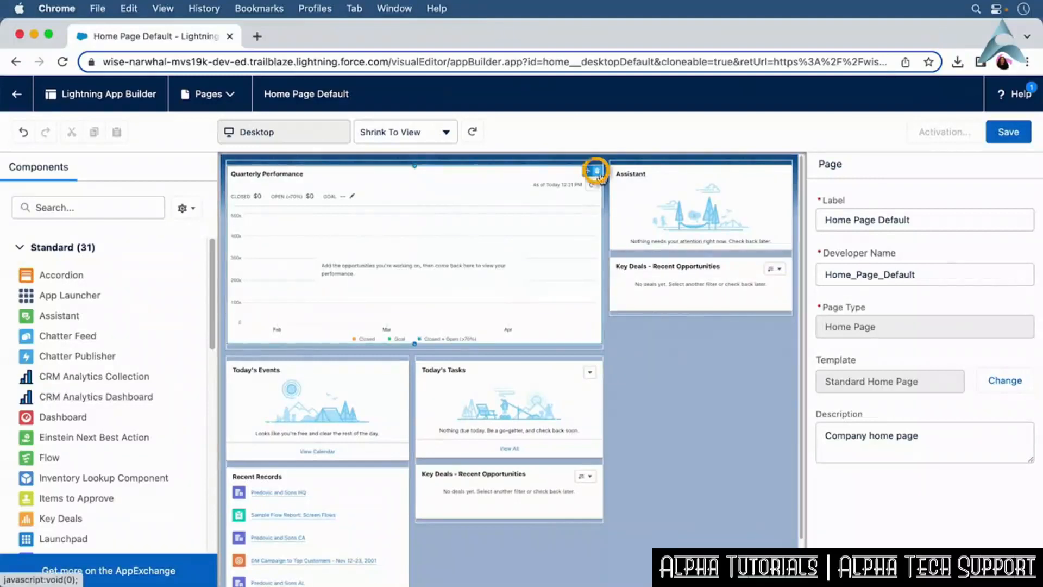
Replace the Quarterly Performance component with Items to Approve, save the page, and close the activation window.
left_click(597, 171)
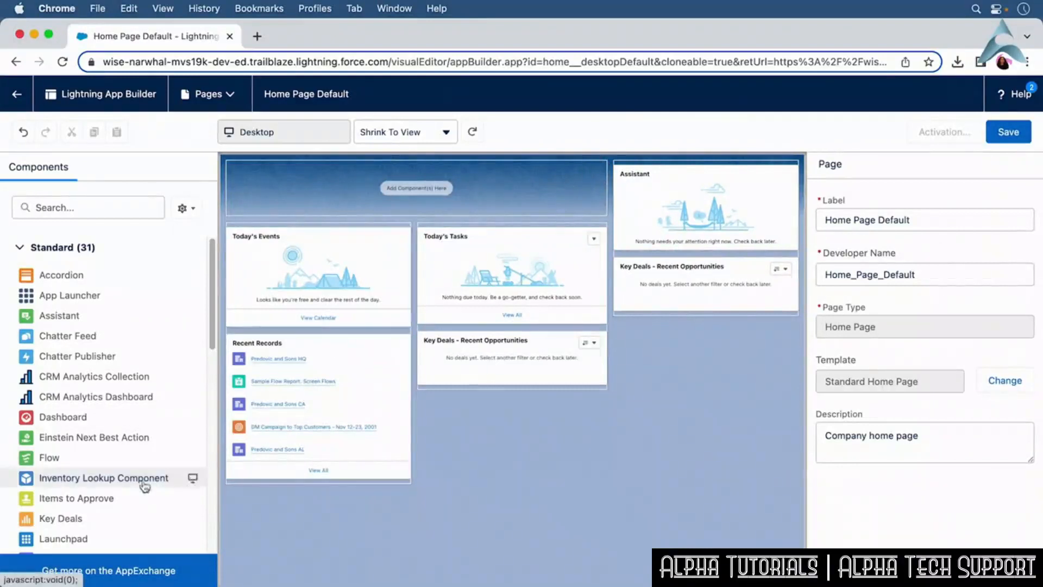
left_click_drag(114, 498, 402, 187)
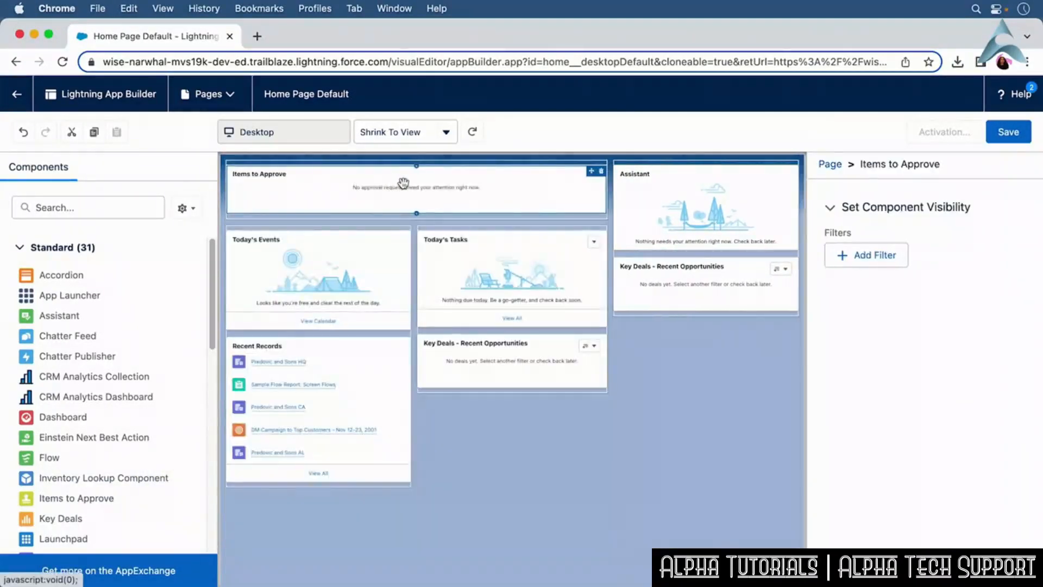
left_click(1016, 136)
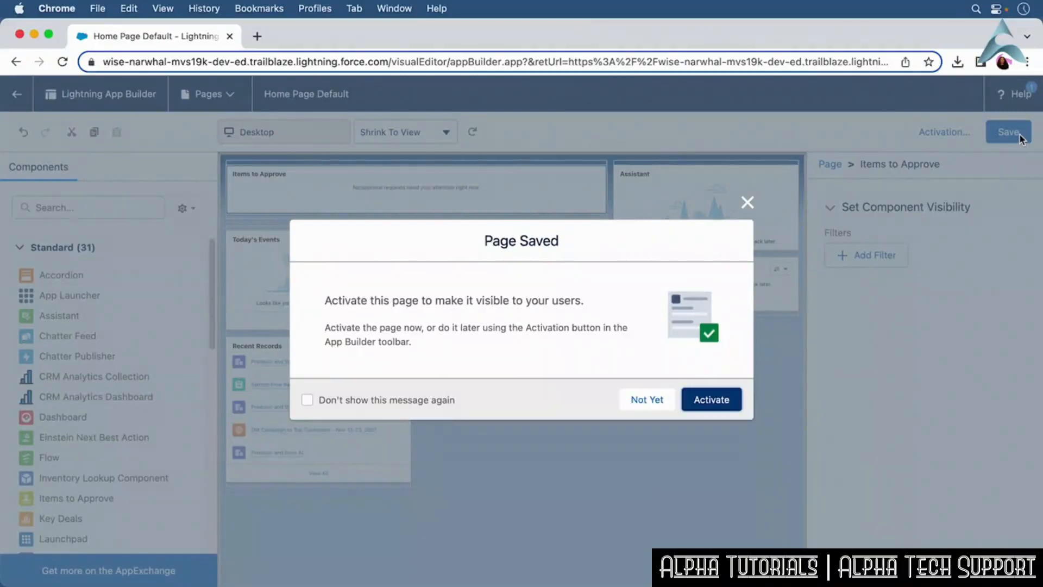
left_click(711, 401)
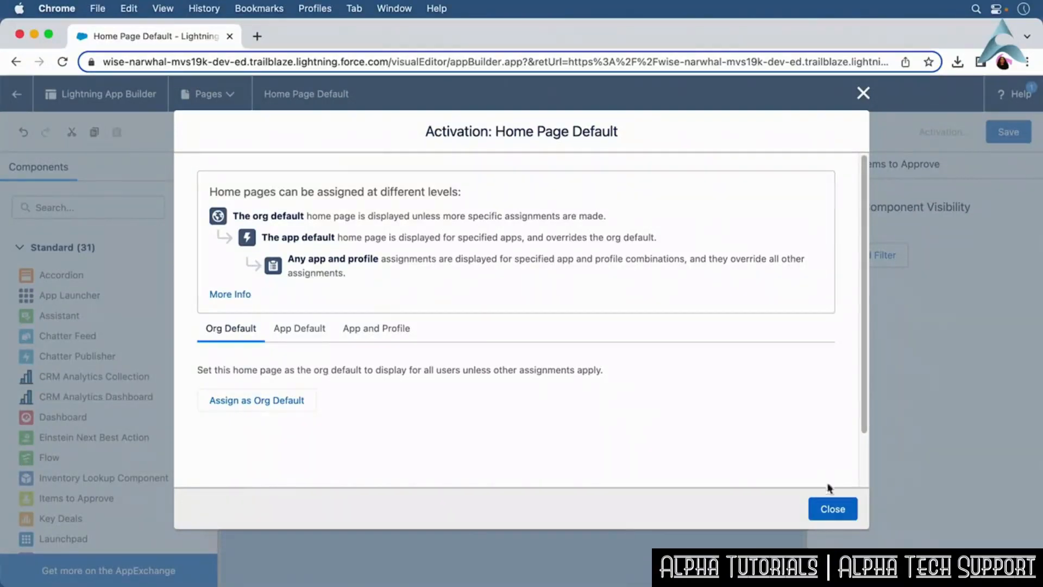
left_click(832, 508)
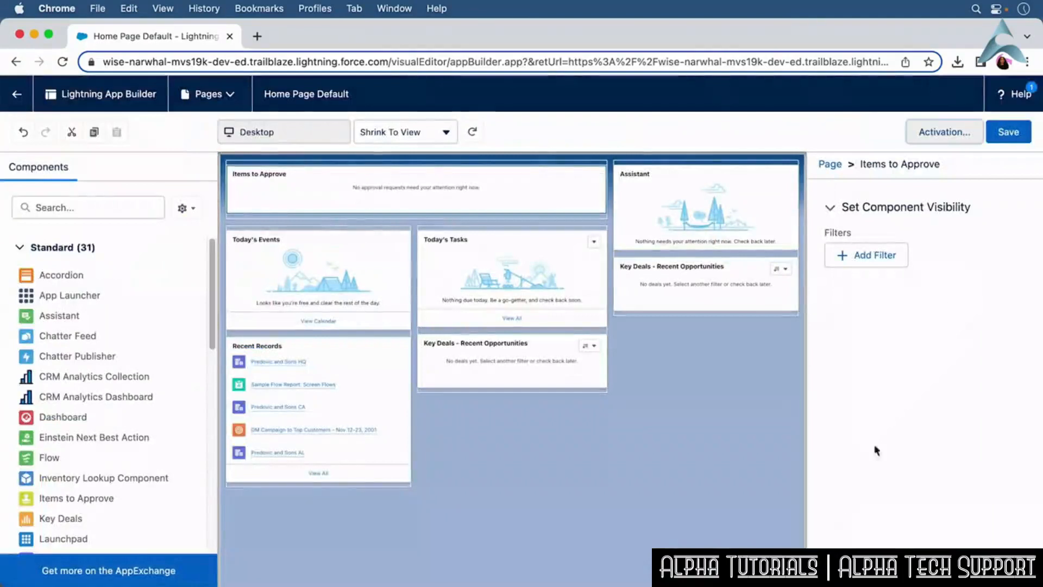
left_click(1007, 141)
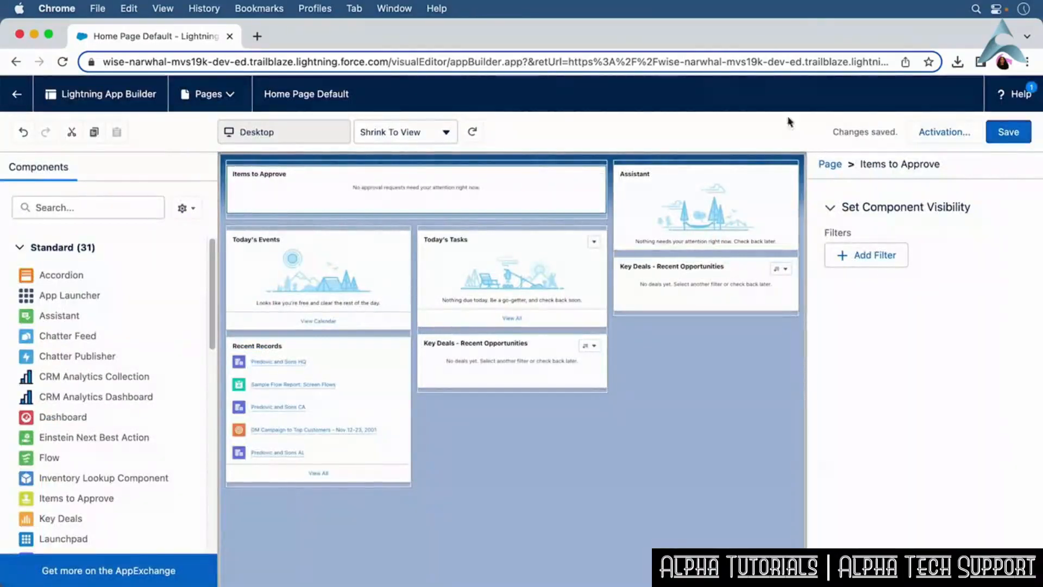
Return to Setup and open the Lightning App Builder through Quick Find.
left_click(17, 94)
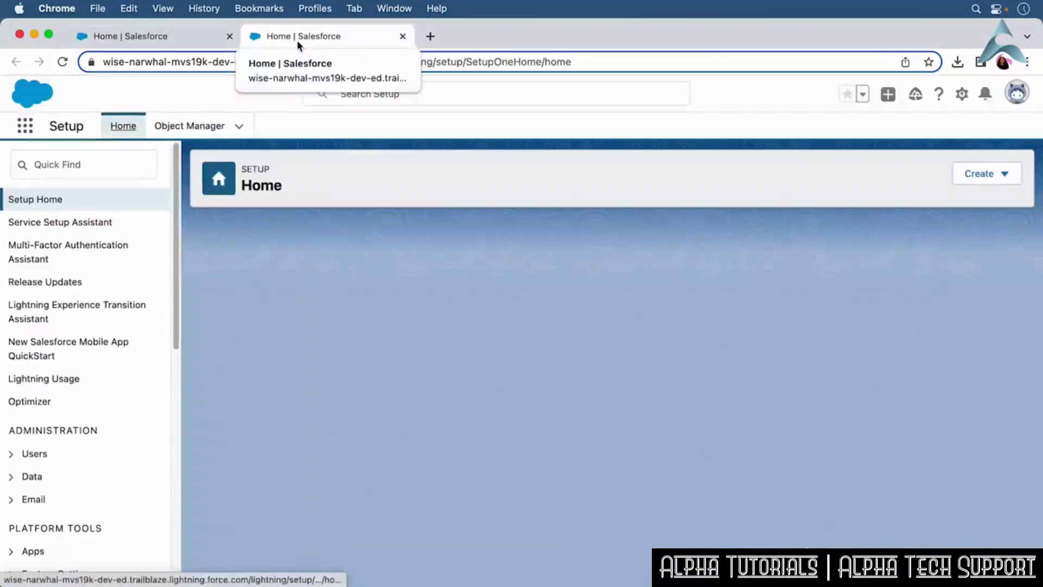
left_click(147, 163)
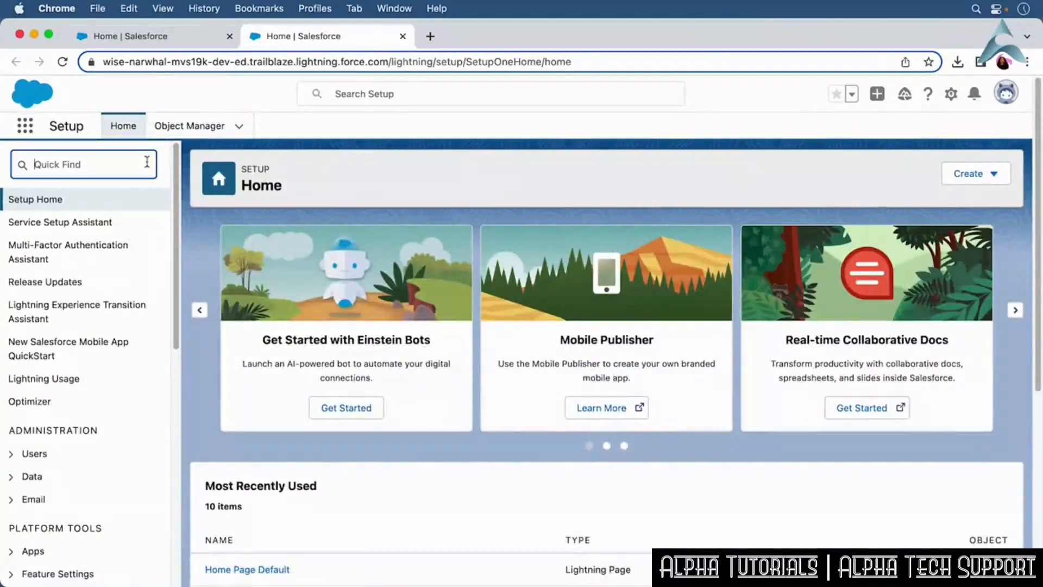
type("Lightning App")
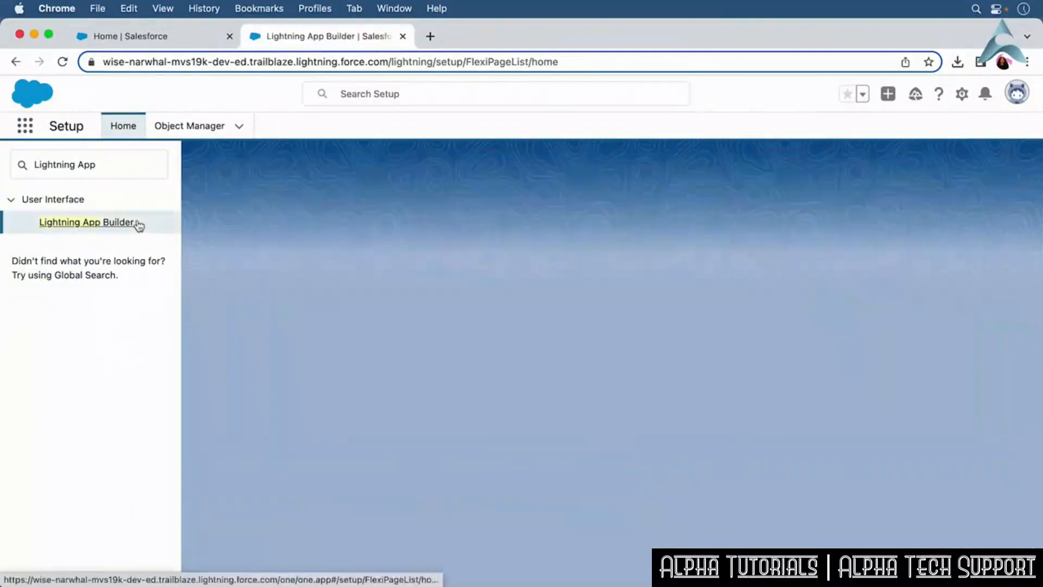
left_click(134, 224)
Create a new Record Page labelled Contract for the Contract object using the default template.
left_click(470, 316)
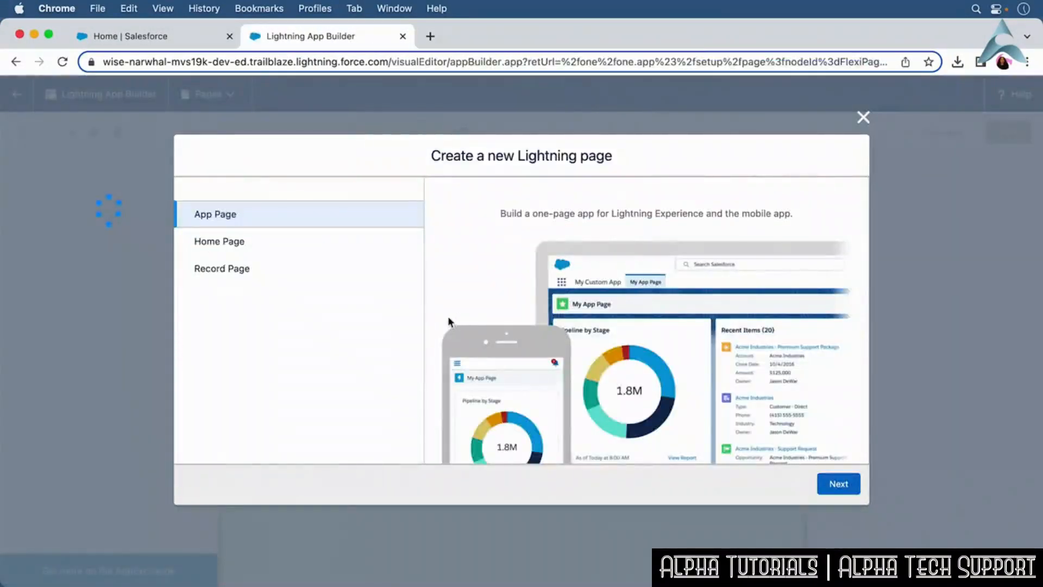
left_click(217, 267)
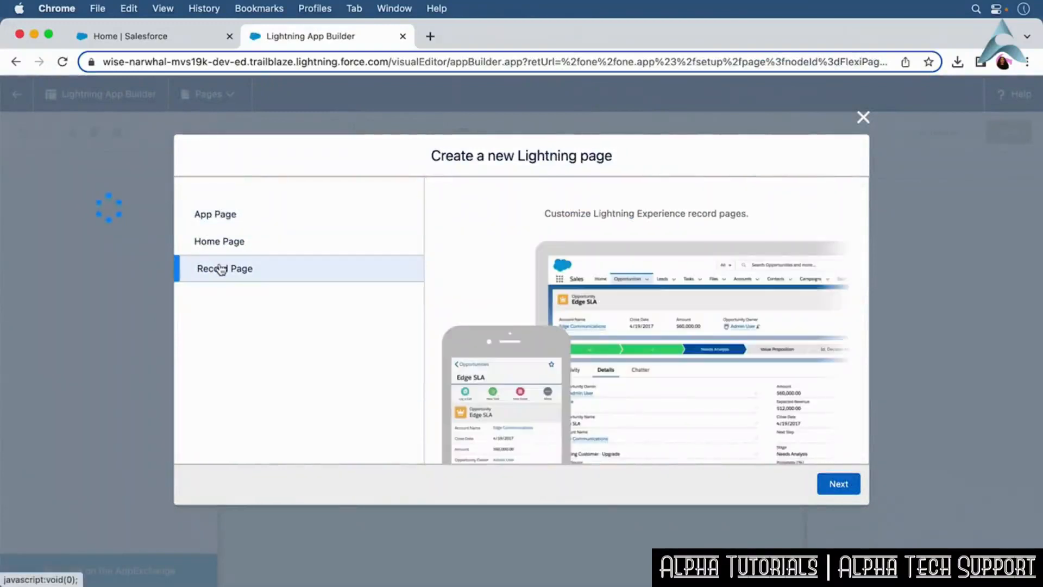
left_click(831, 484)
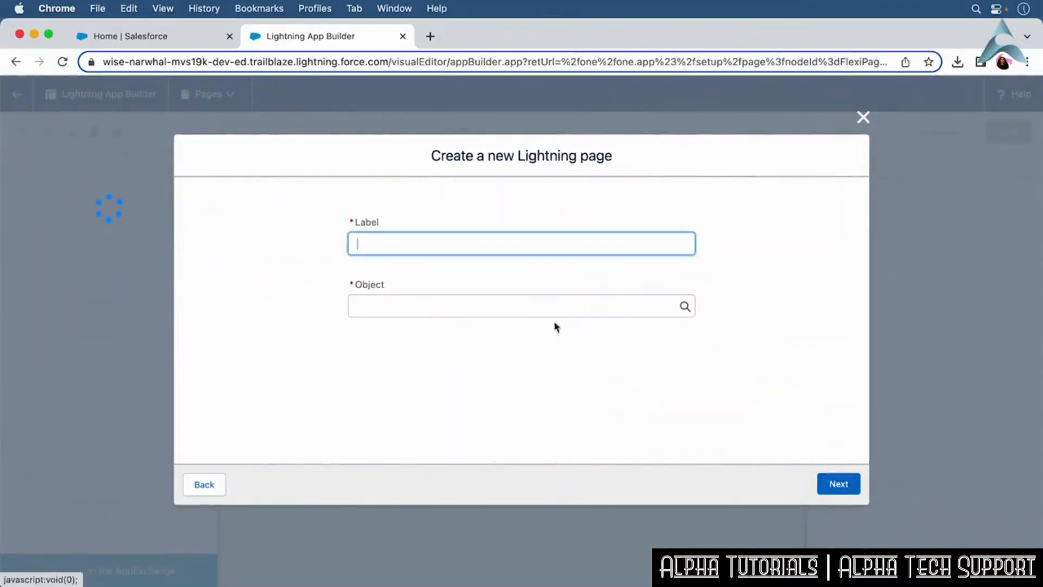
type("Contract")
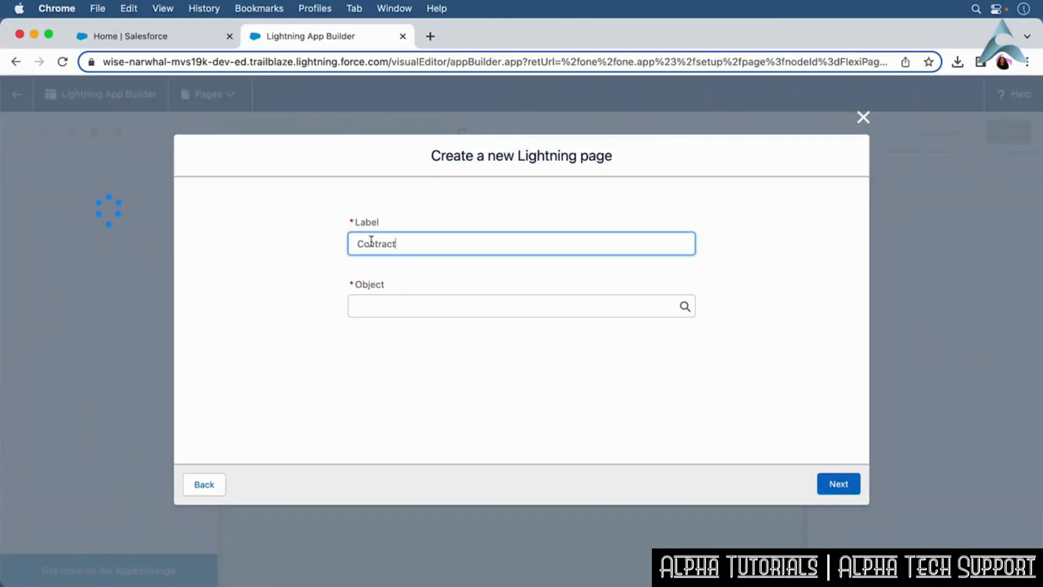
left_click(685, 307)
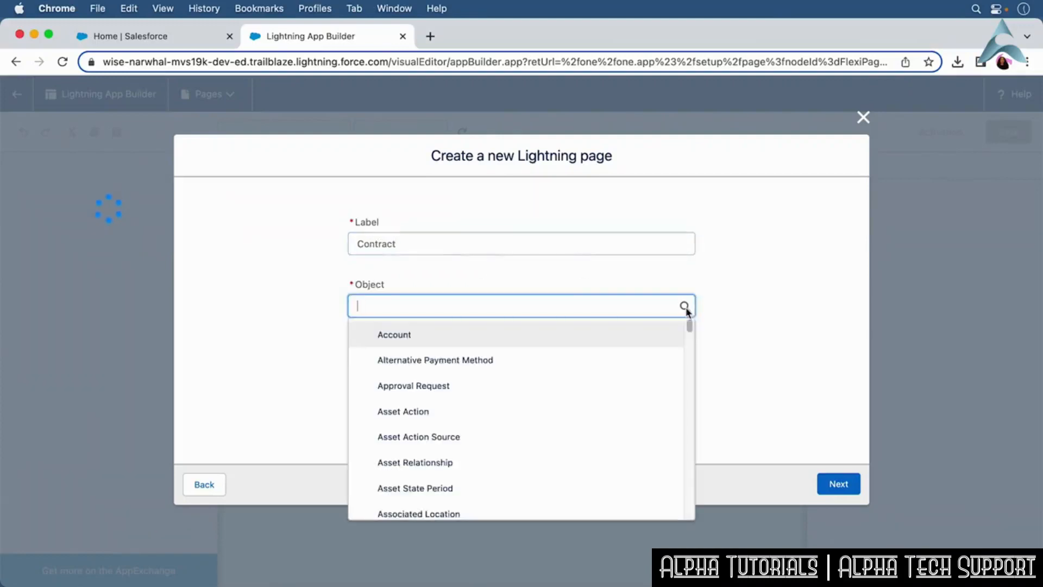
scroll(690, 329, "down", 2)
left_click_drag(691, 330, 688, 391)
left_click(600, 434)
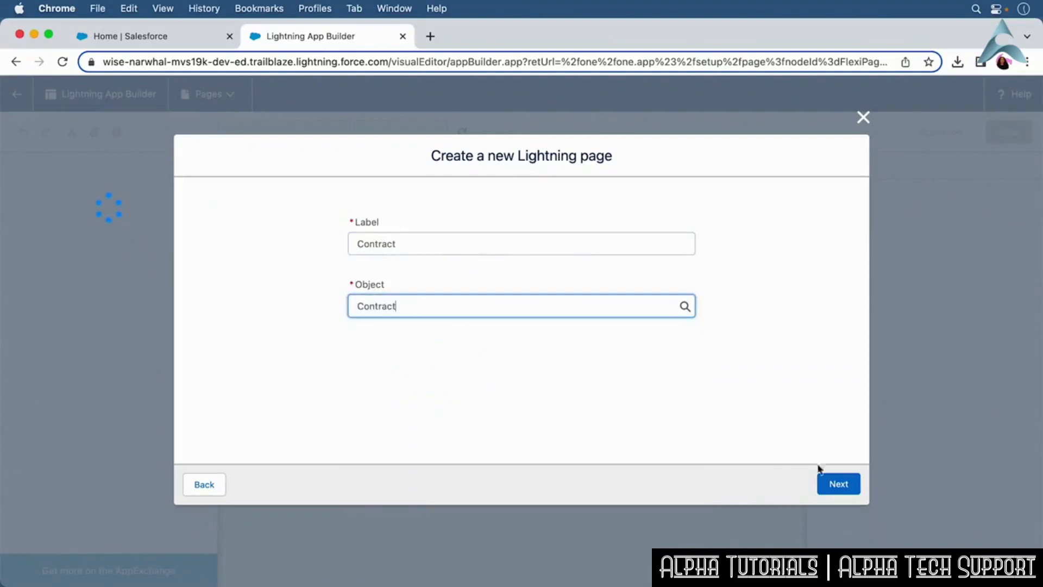
left_click(840, 482)
left_click(839, 483)
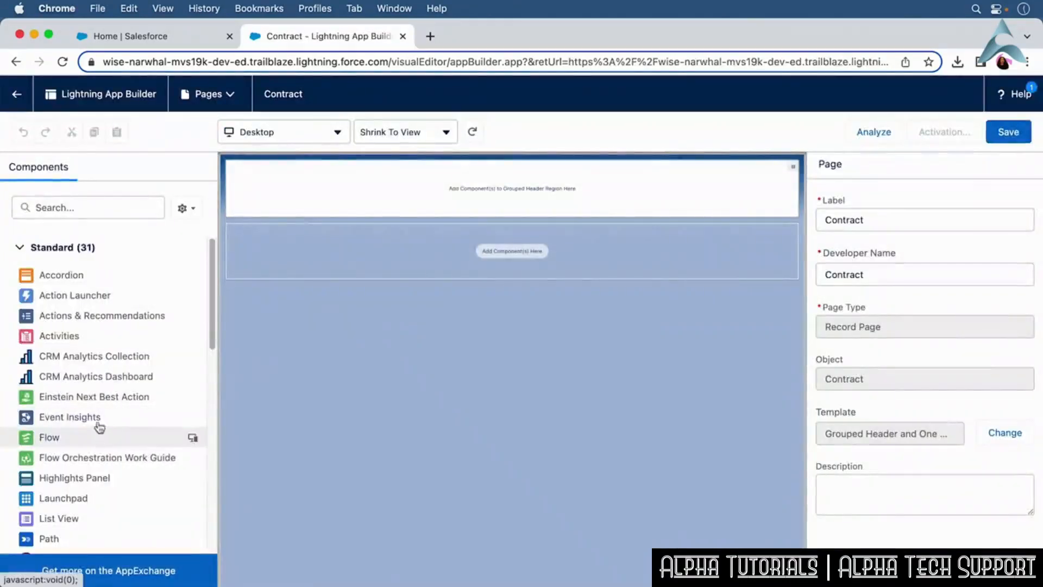
Add an Accordion component to the Contract page's header region, save the page, and leave the builder.
left_click_drag(71, 274, 434, 184)
left_click(1004, 133)
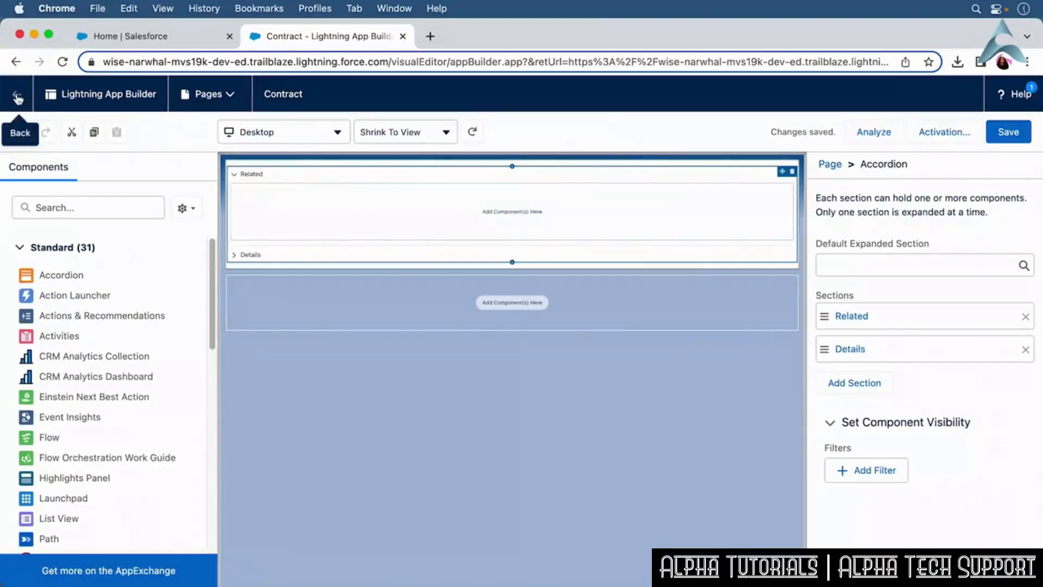
left_click(17, 94)
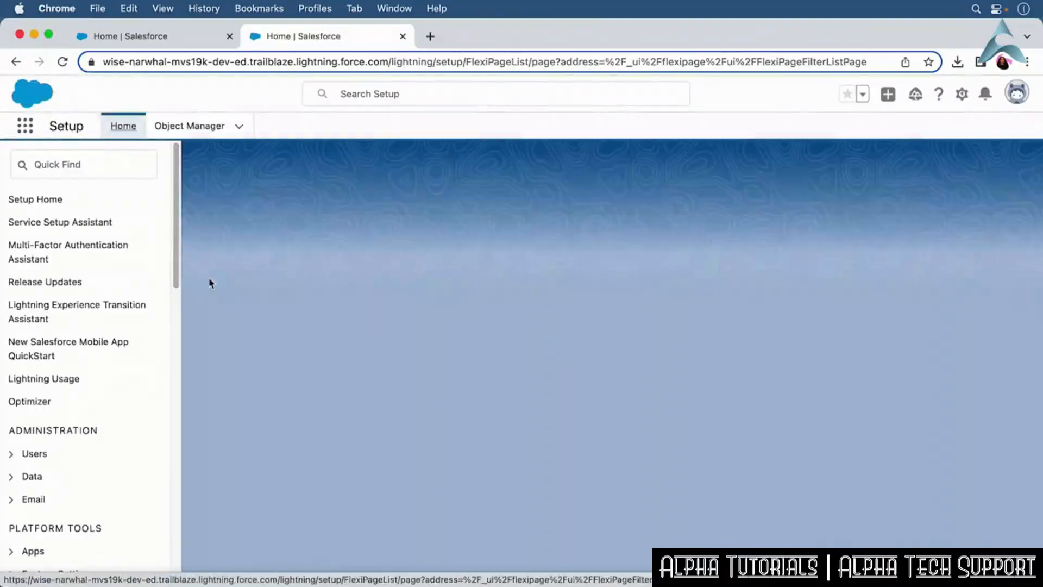
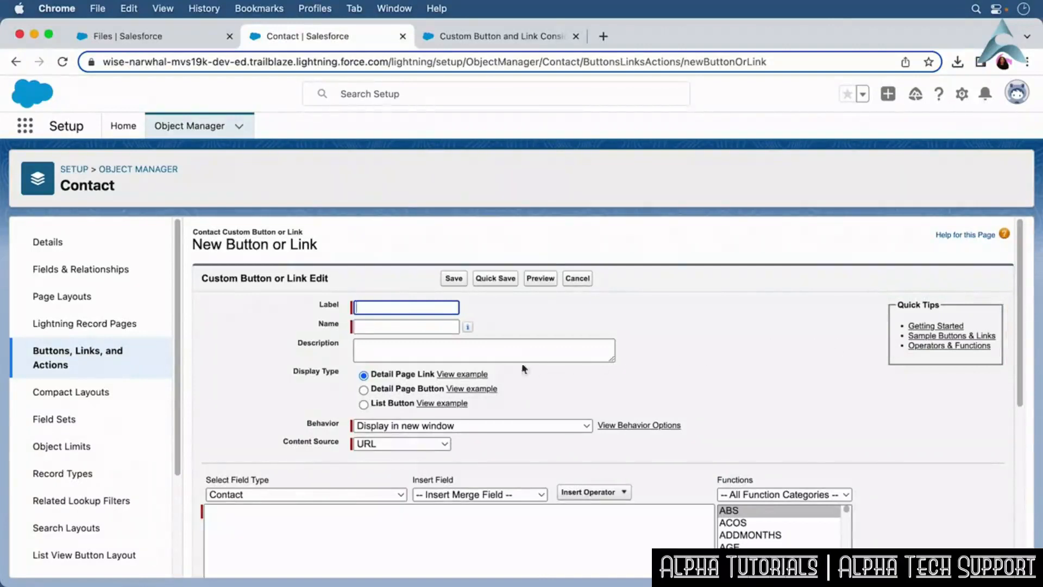
Start a Contact detail page button labelled Two Trees Company with the description Company url.
left_click(422, 390)
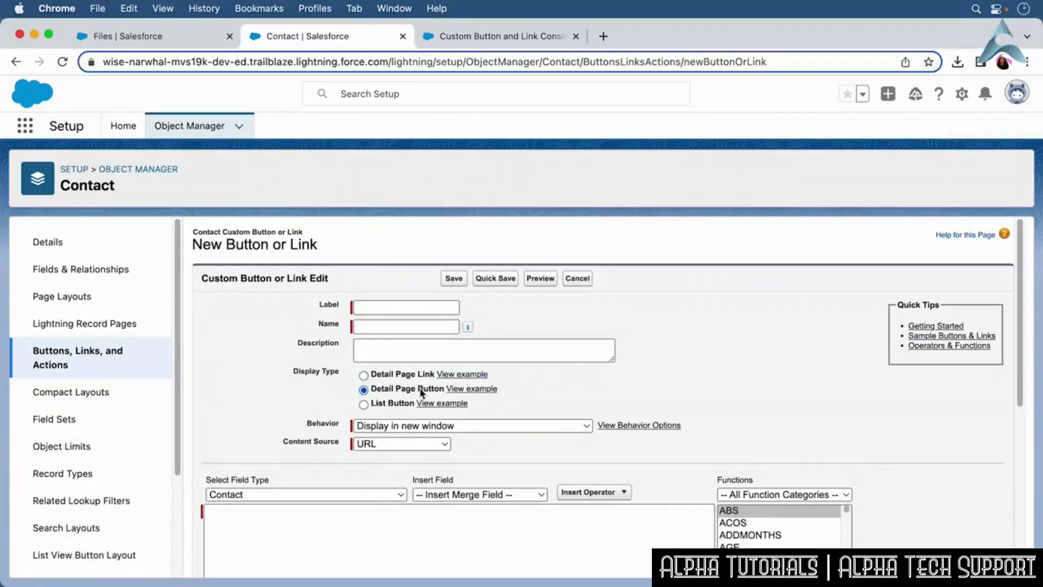
left_click(375, 308)
type("Two Trees Company")
left_click(395, 349)
type("Company nrl")
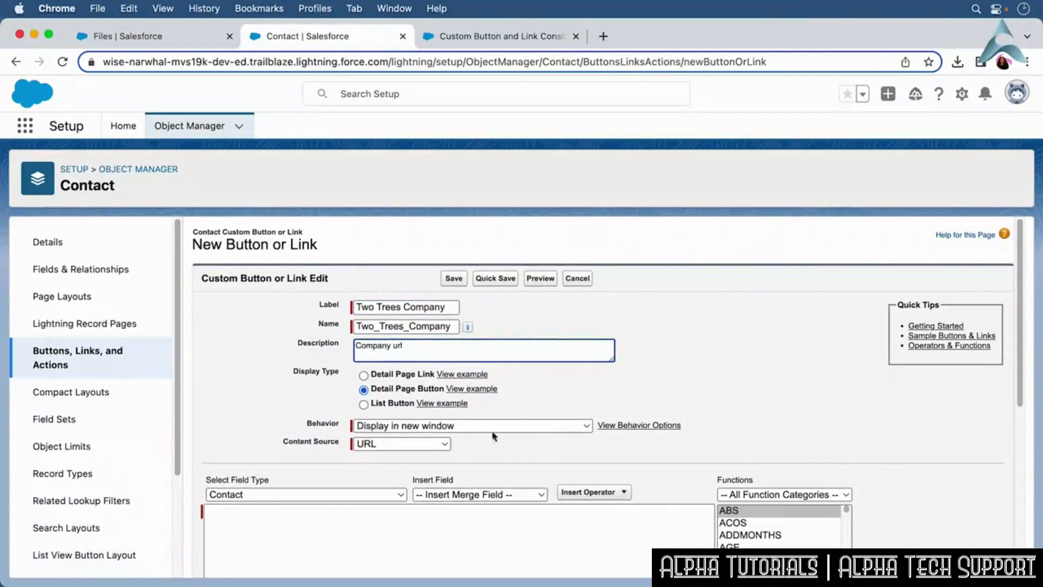
left_click(245, 532)
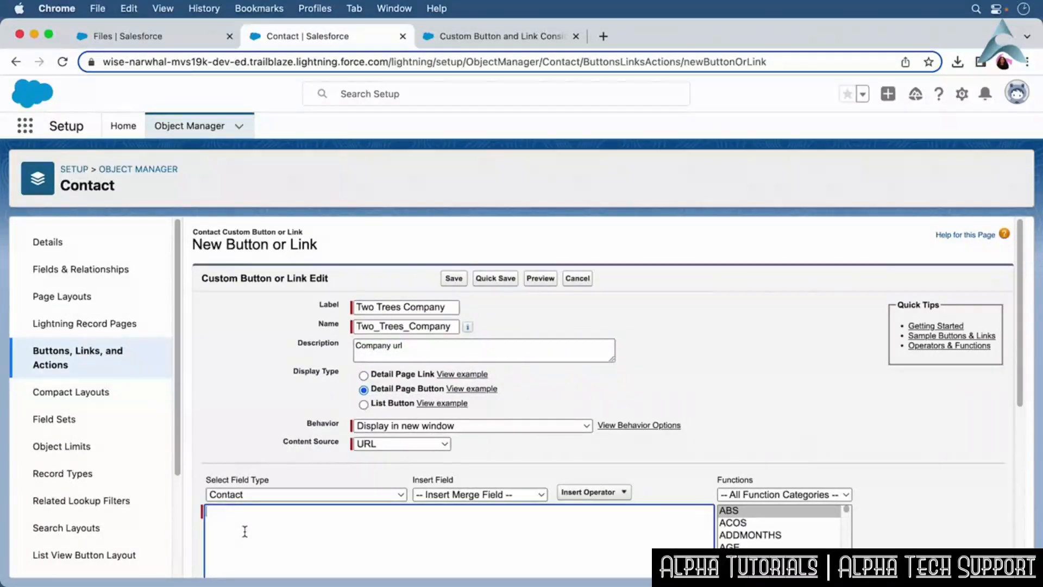
key("super+Tab")
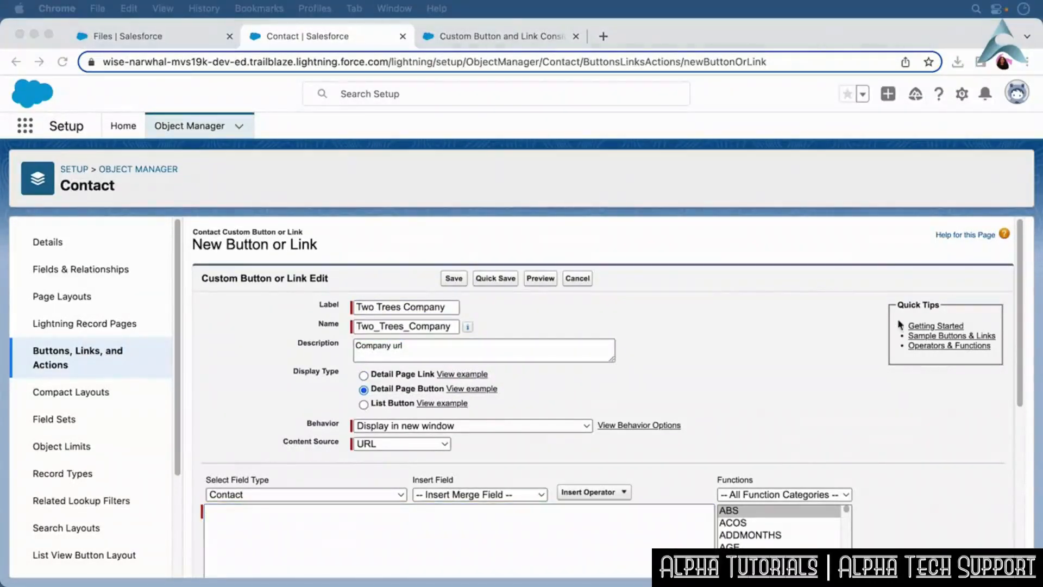
left_click(582, 529)
type("https://twotreesoliveoil.com/")
scroll(1021, 357, "down", 1)
left_click_drag(1021, 357, 1019, 529)
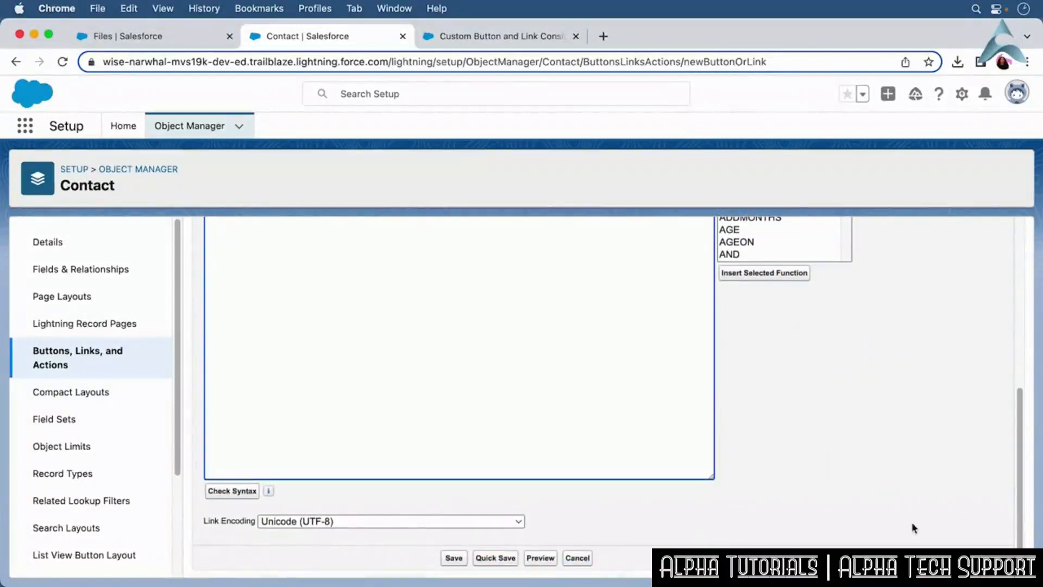
Check the button's syntax, save it, and dismiss the page layout notice.
left_click(239, 491)
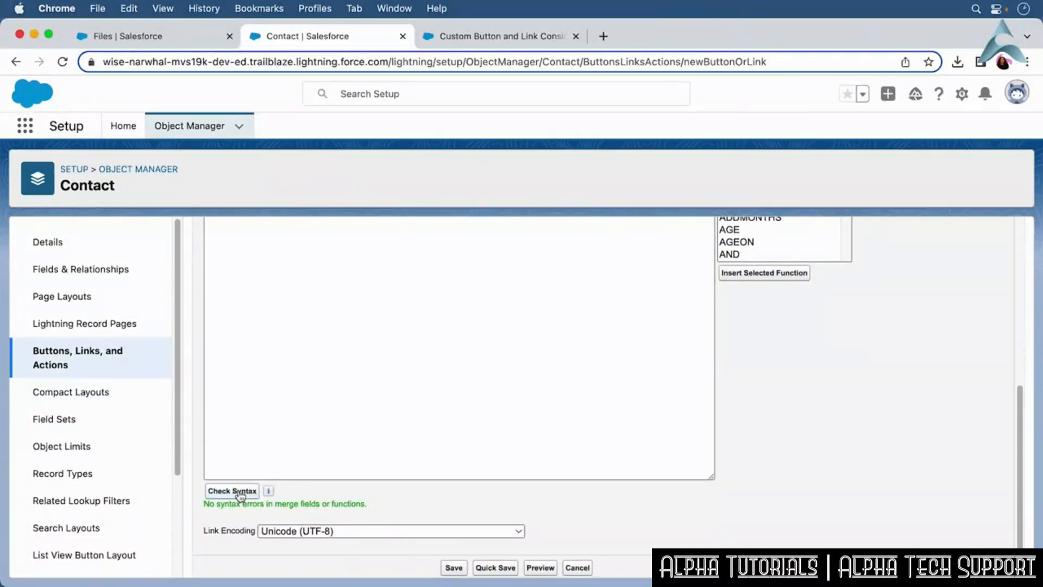
left_click(456, 567)
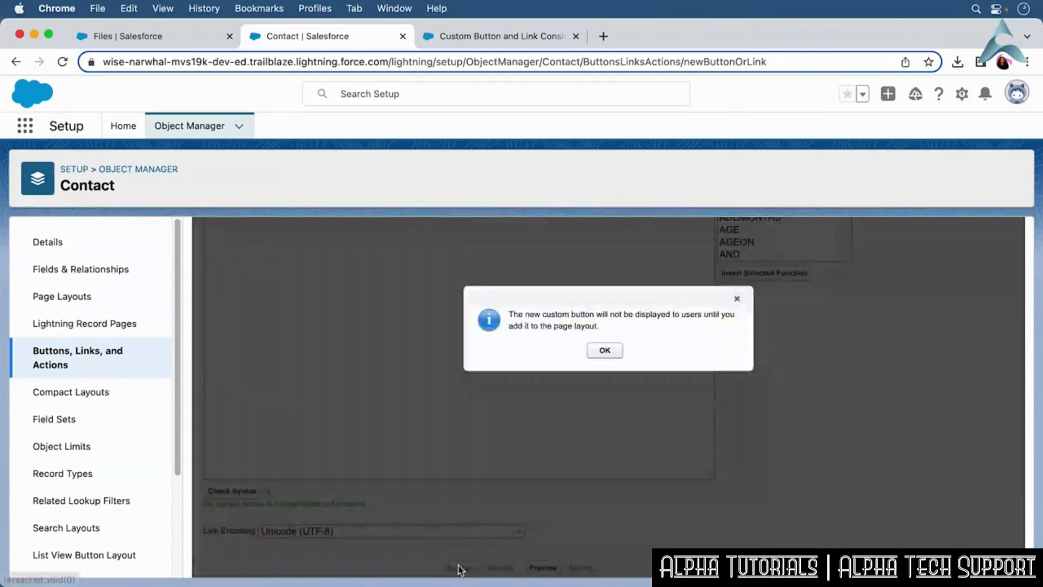
left_click(605, 350)
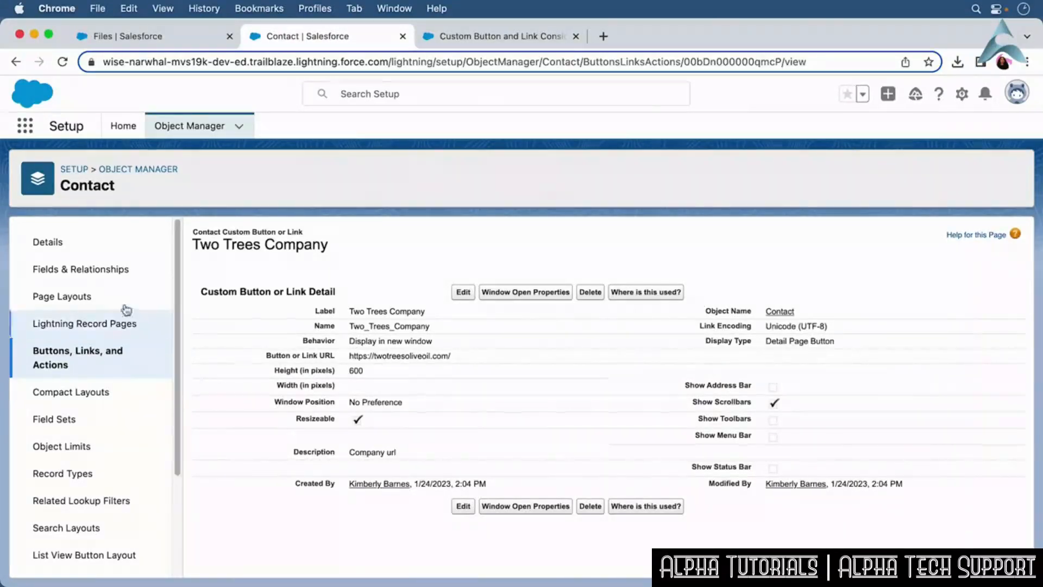
Open the Contact Layout and add the Two Trees Company button to the Contact Detail custom buttons.
left_click(78, 296)
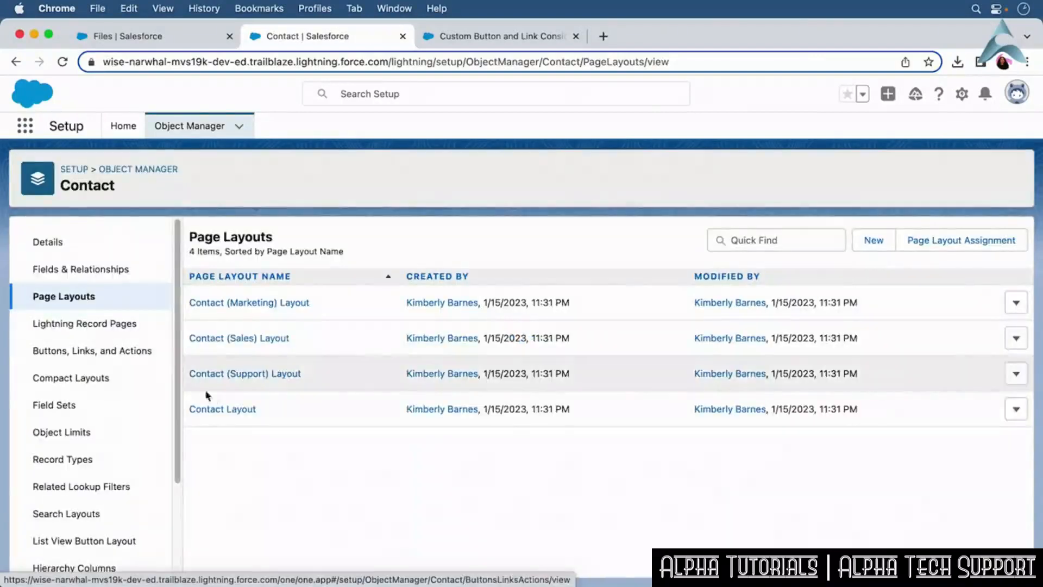
left_click(223, 409)
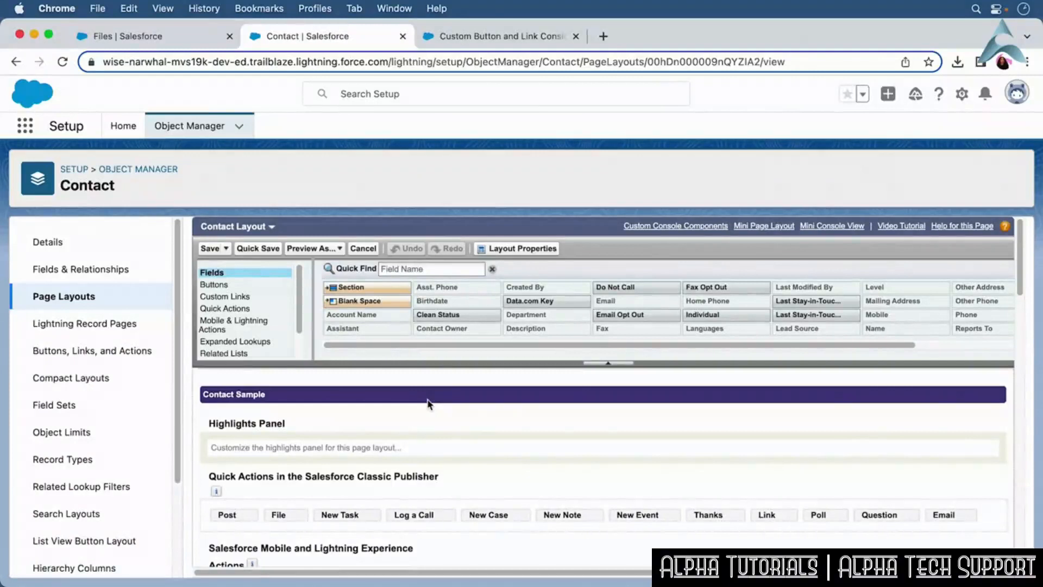
left_click(261, 285)
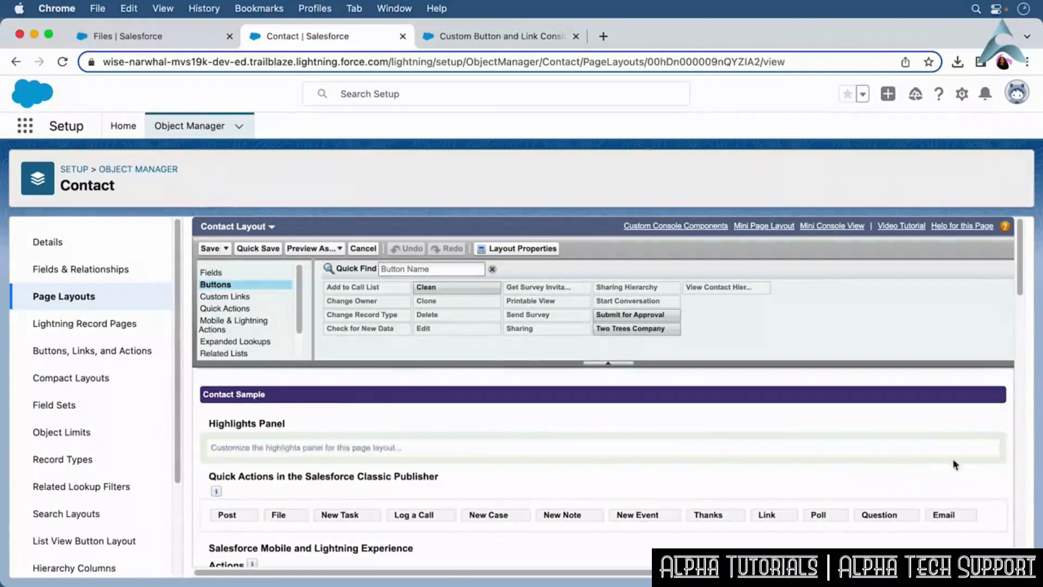
scroll(1024, 290, "down", 5)
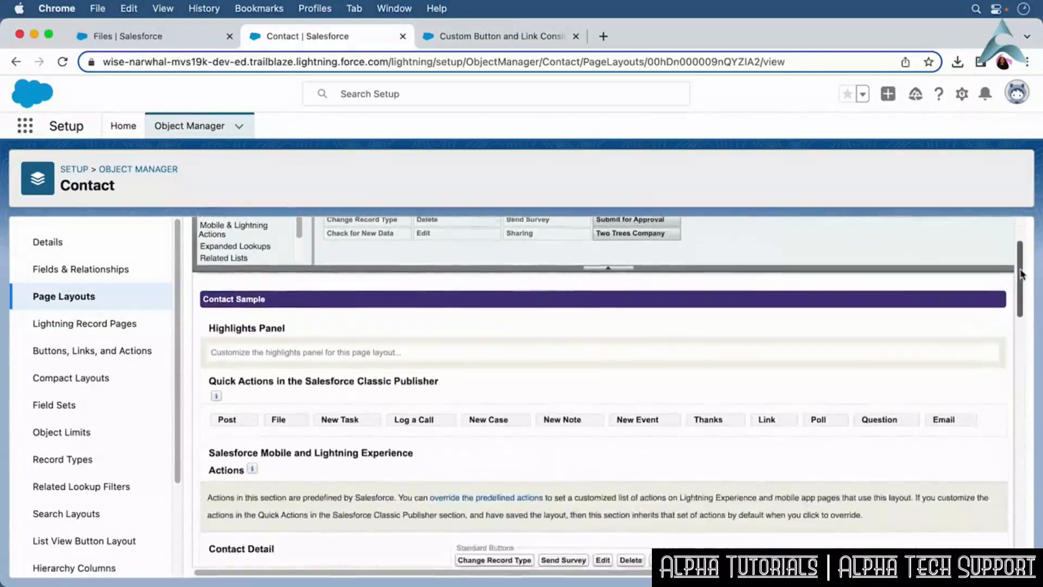
left_click_drag(1022, 282, 1021, 307)
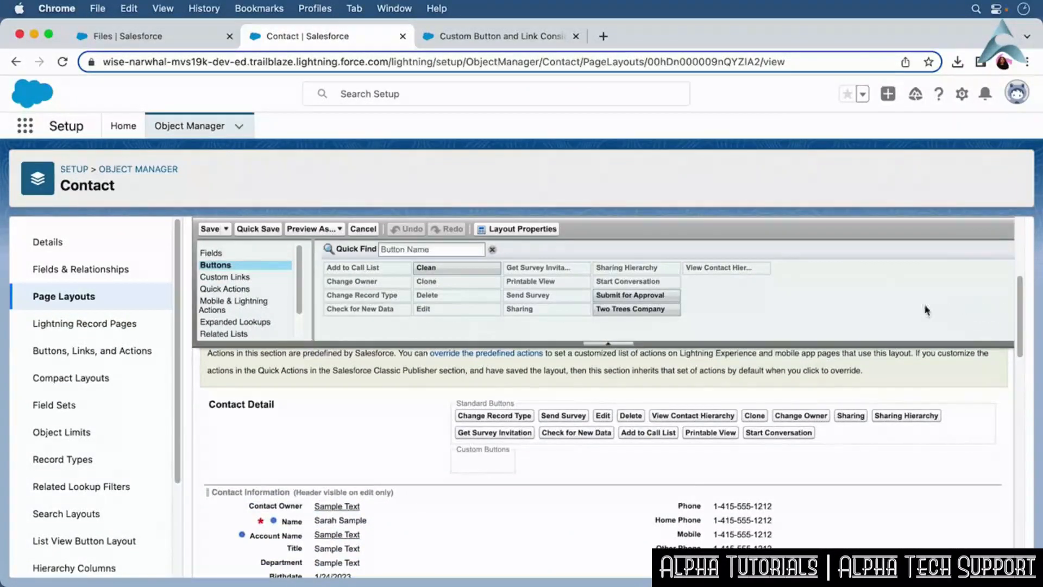
left_click_drag(663, 310, 520, 462)
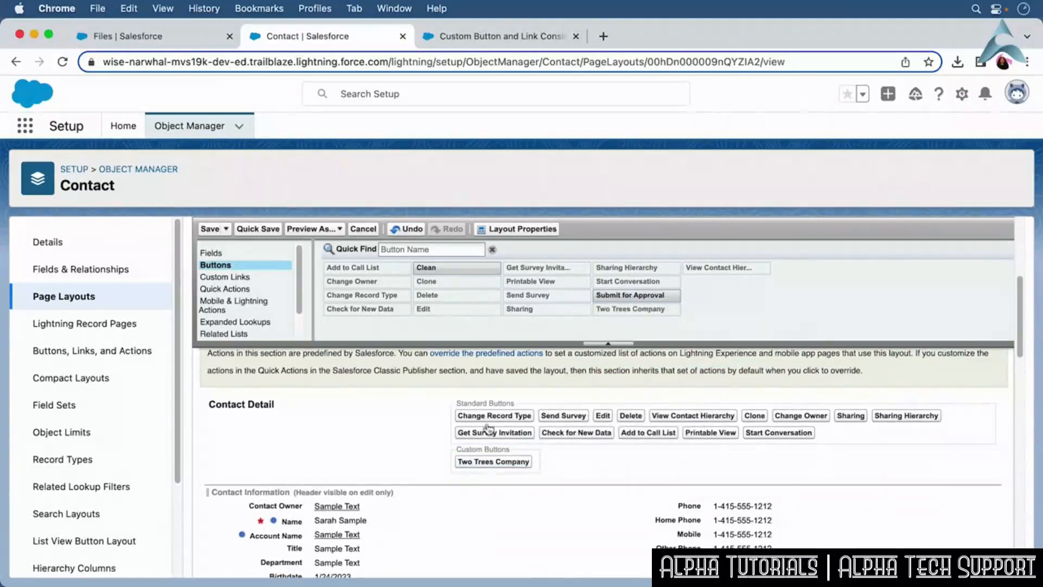
Add the View Trailhead link to Custom Links and the Related Content list to the top of Related Lists, then save the layout.
left_click(260, 277)
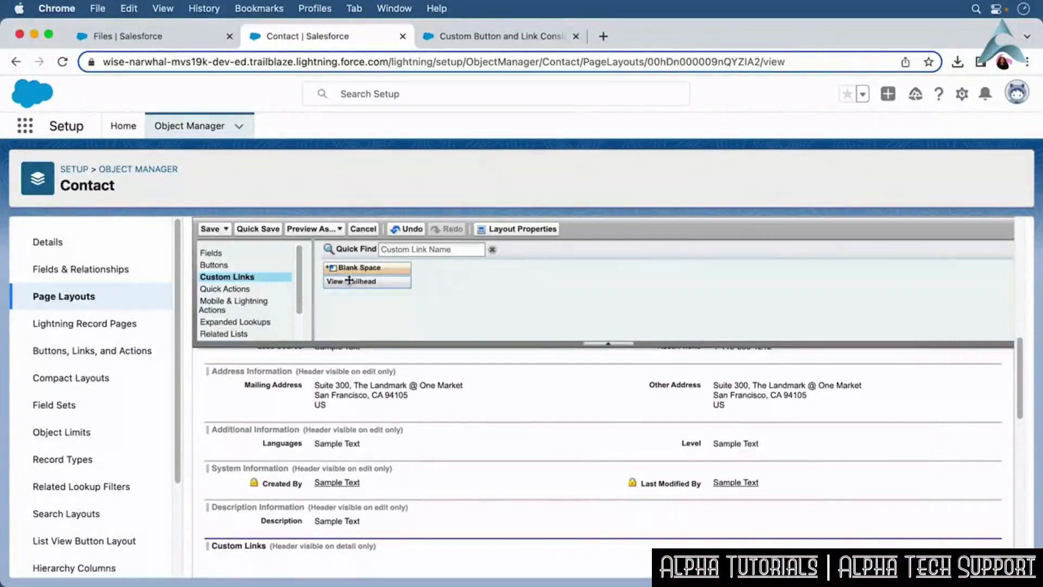
left_click_drag(349, 280, 300, 505)
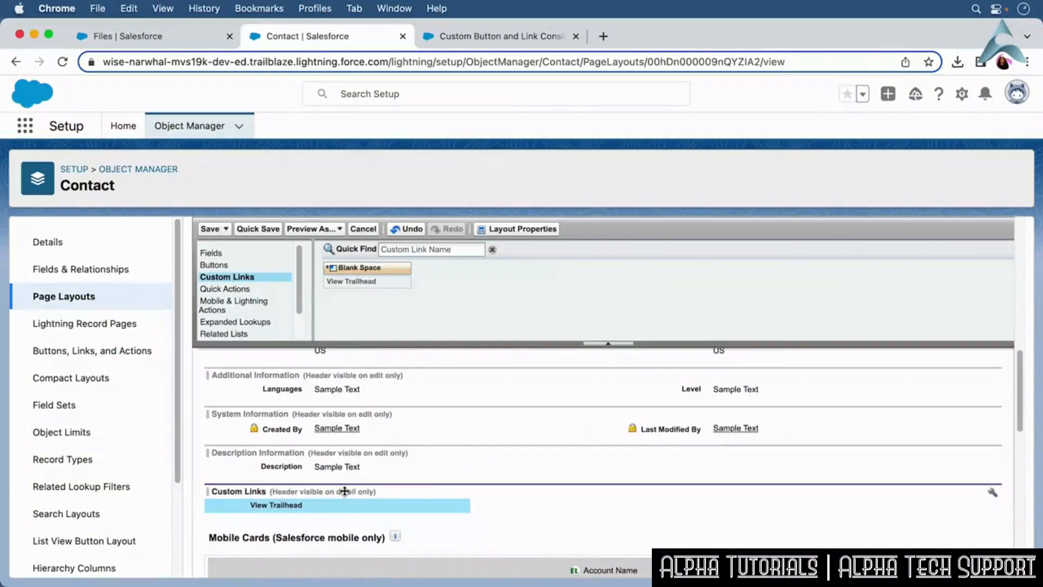
left_click(262, 335)
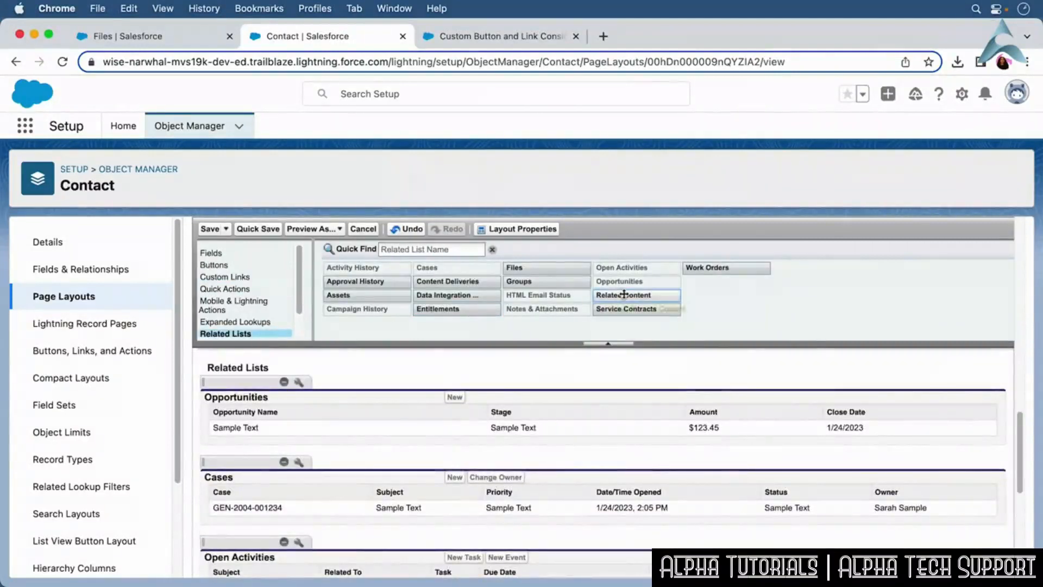
left_click_drag(619, 296, 523, 392)
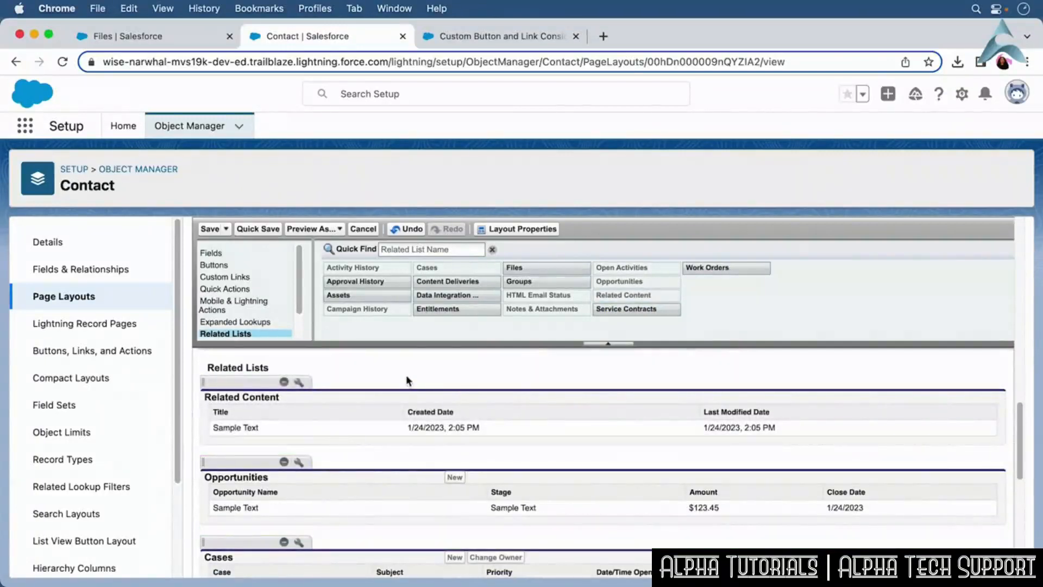
left_click(206, 232)
left_click(541, 447)
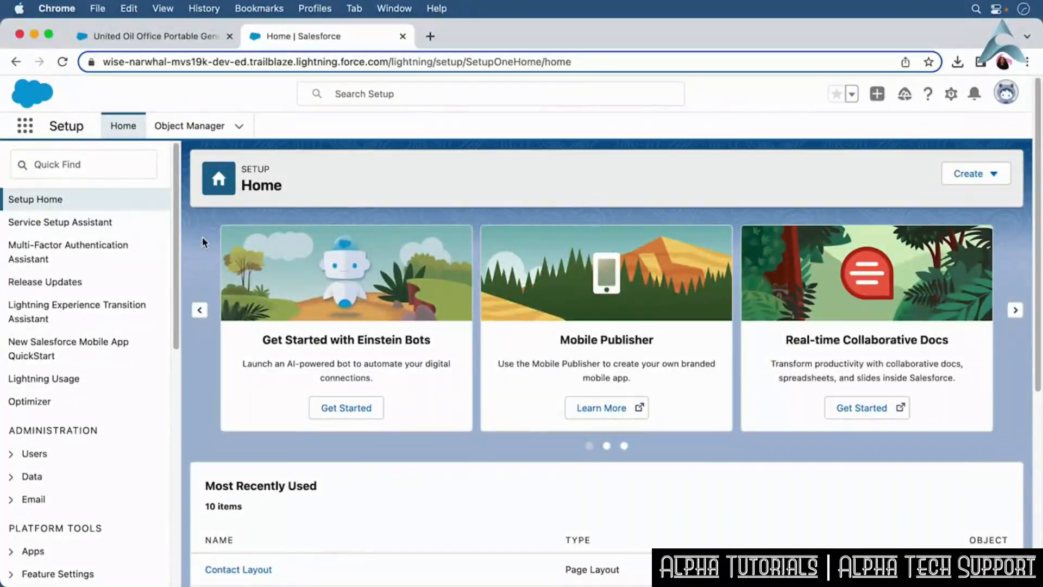
Open Sales Processes through Quick Find and create a new sales process named Sales Rep with description Sales process.
left_click(43, 164)
type("Sales Processe")
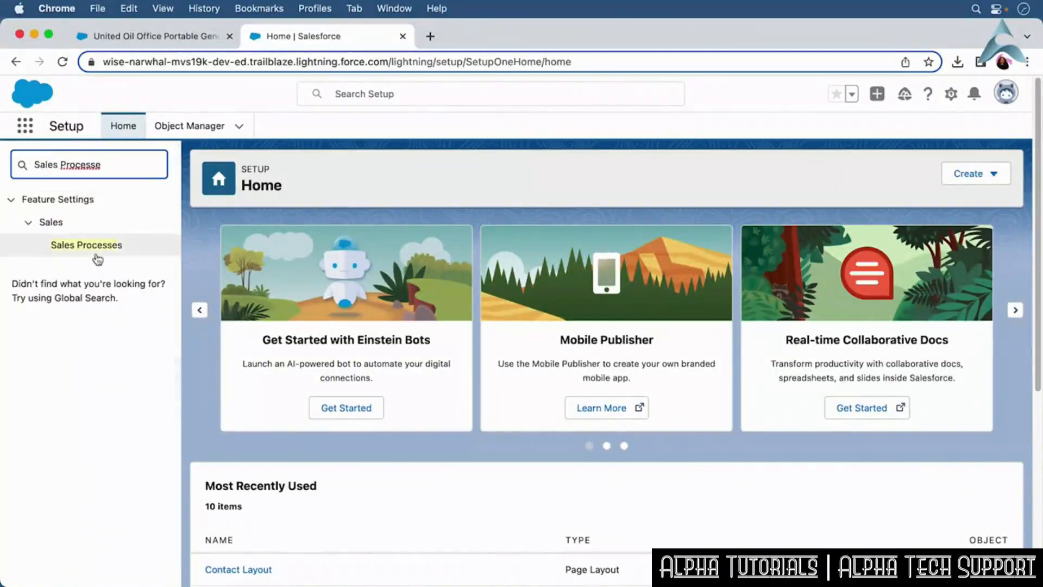
left_click(97, 251)
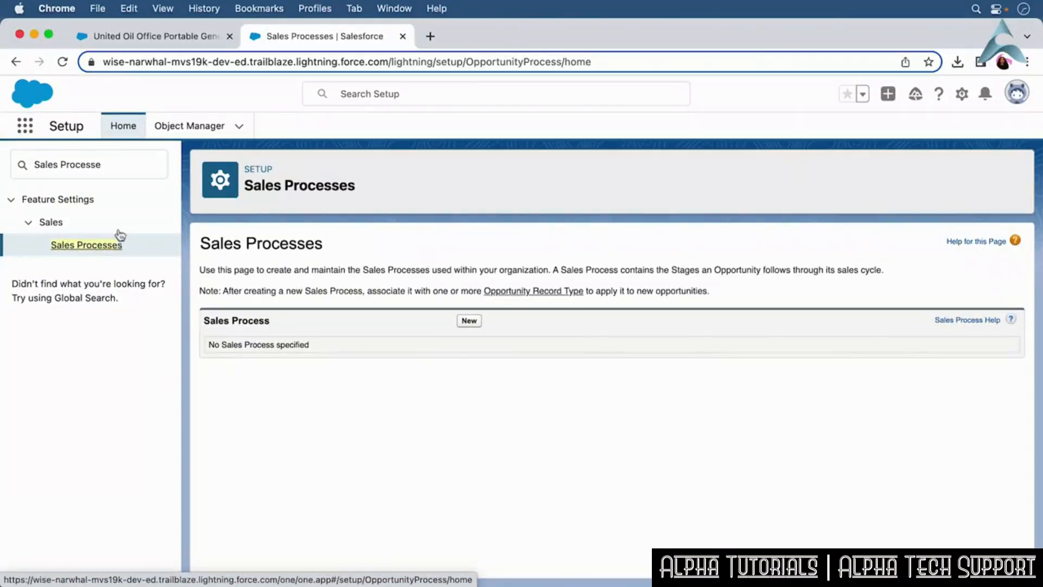
left_click(469, 321)
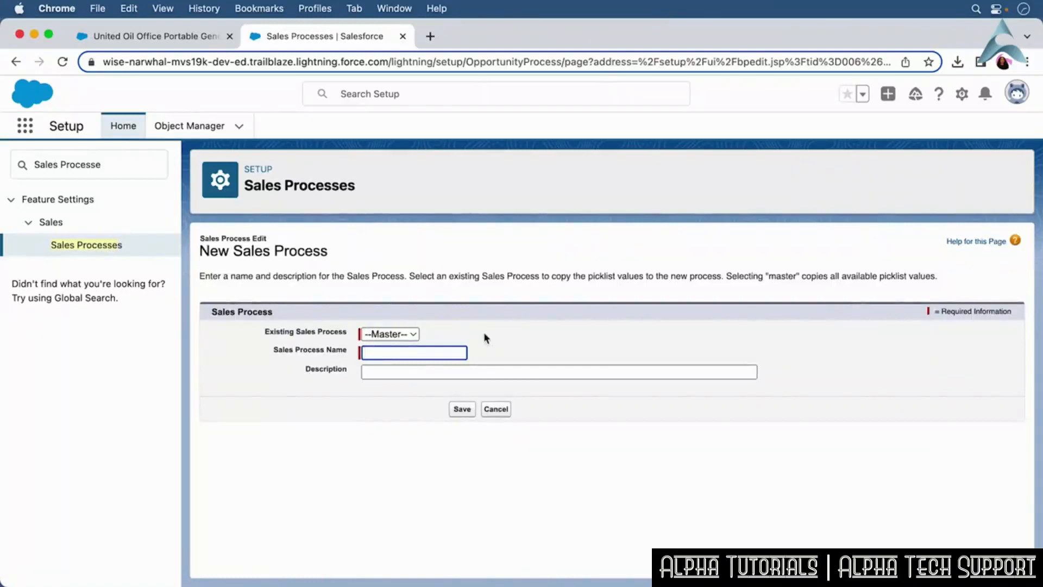
type("Sales process")
key("Tab")
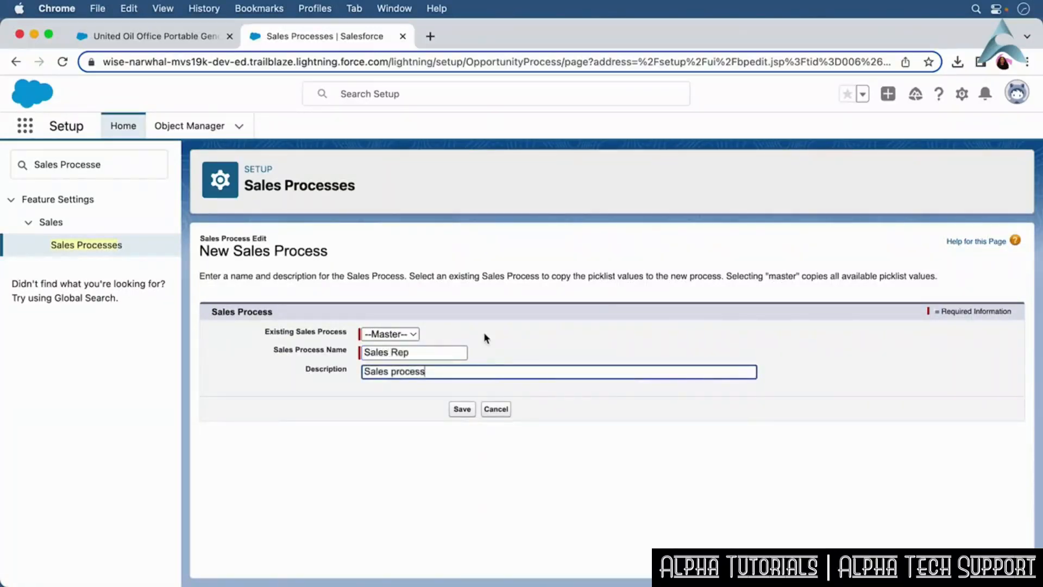
left_click(461, 408)
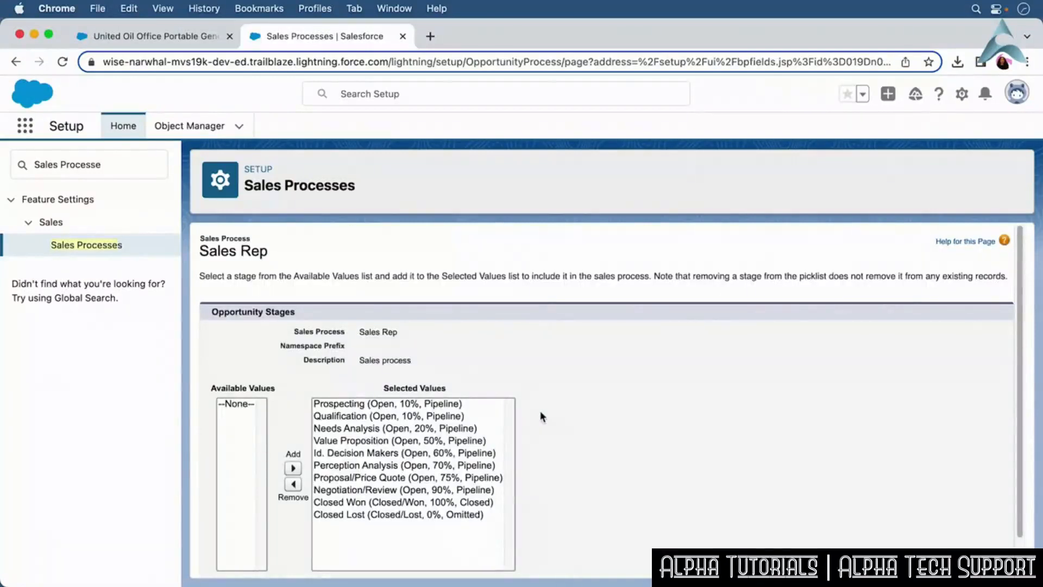
Remove the Perception Analysis stage from the Sales Rep process's selected values and save.
left_click(390, 465)
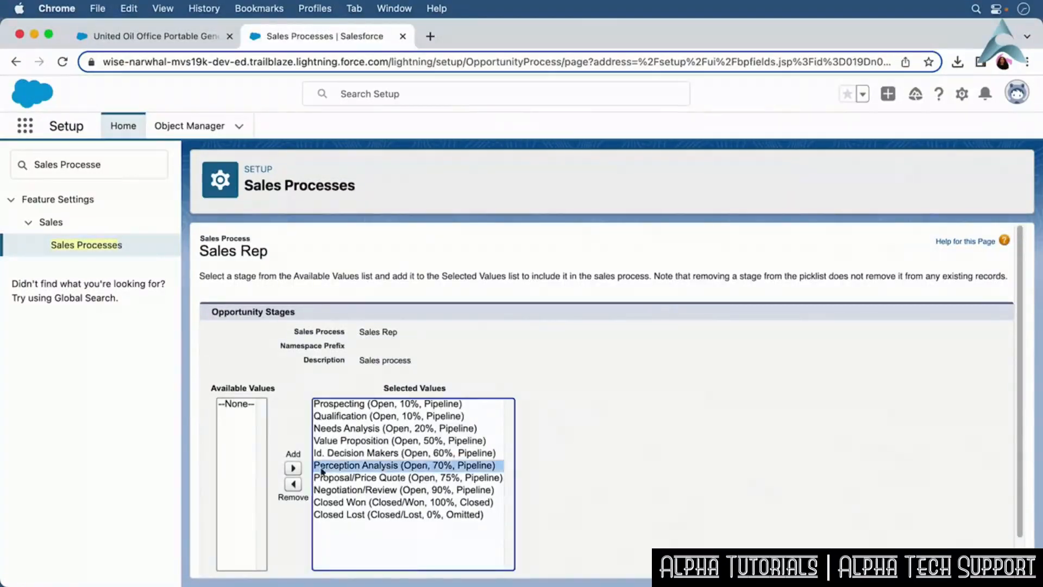
left_click(292, 484)
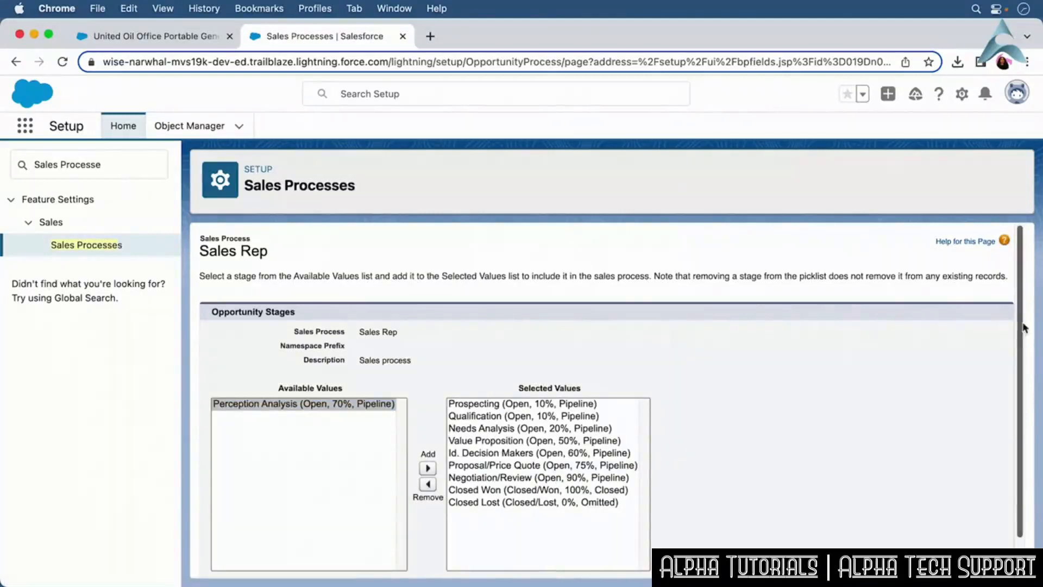
scroll(1022, 341, "down", 1)
left_click_drag(1022, 341, 1023, 383)
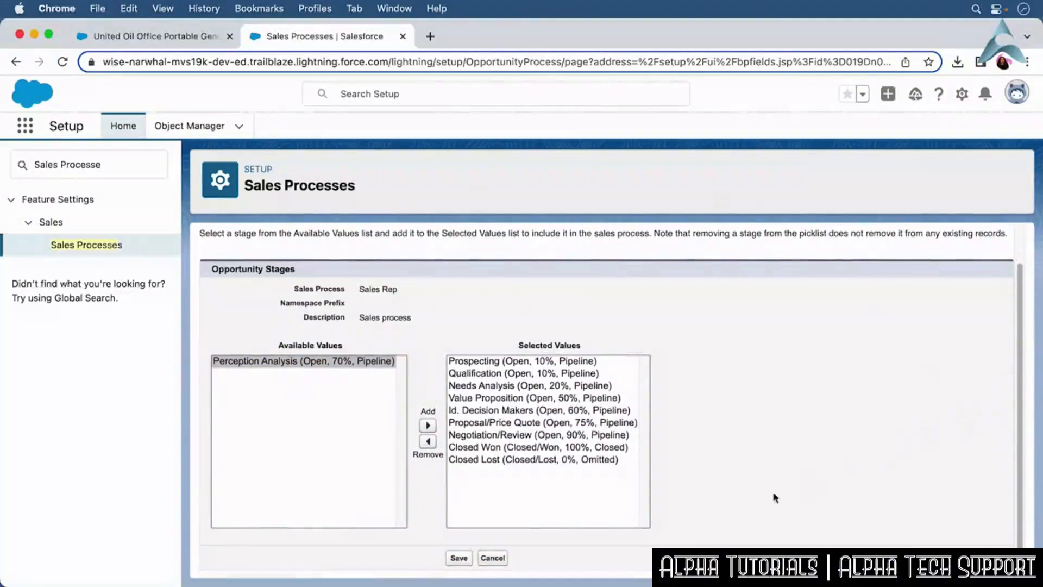
left_click(458, 559)
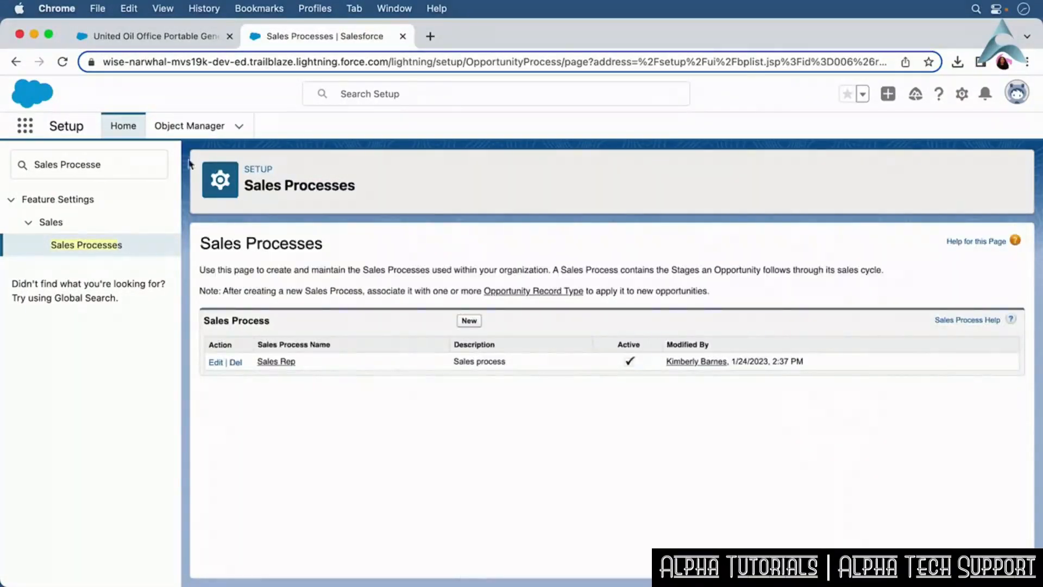
Open the Opportunity object's Record Types in Object Manager and start a new record type.
left_click(184, 129)
left_click(771, 173)
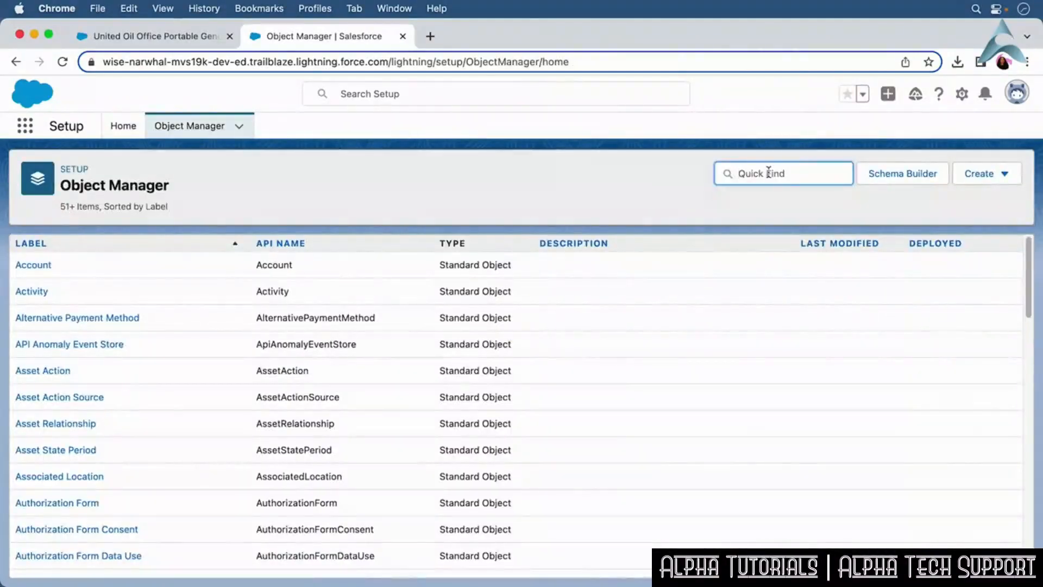
type("opportunity")
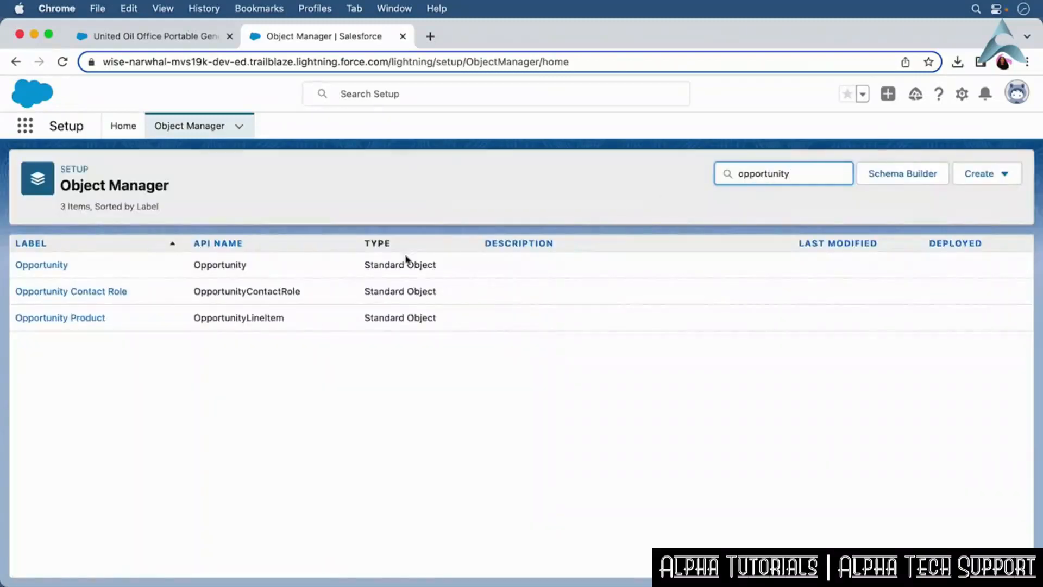
left_click(40, 267)
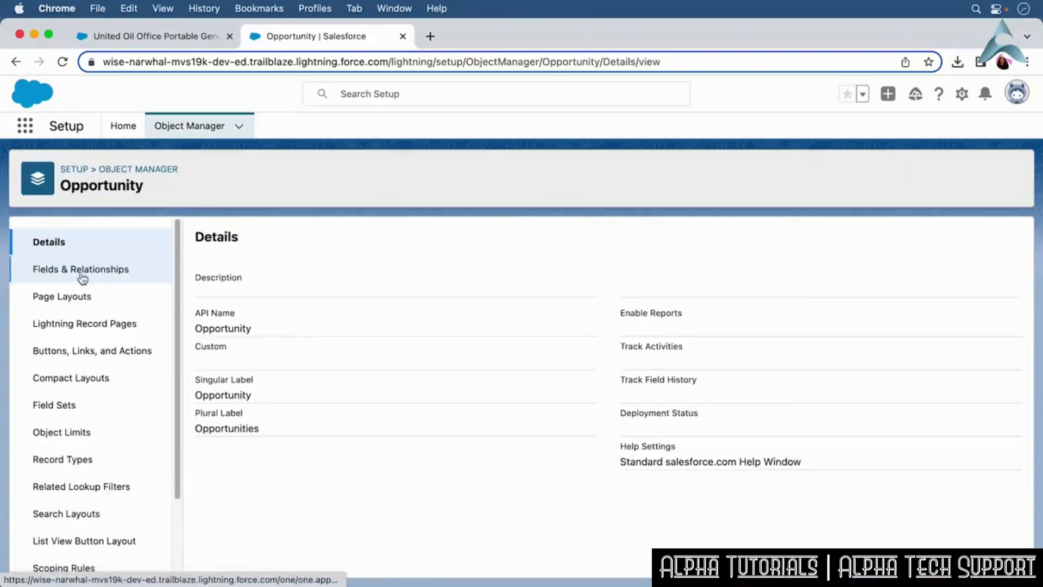
left_click(108, 468)
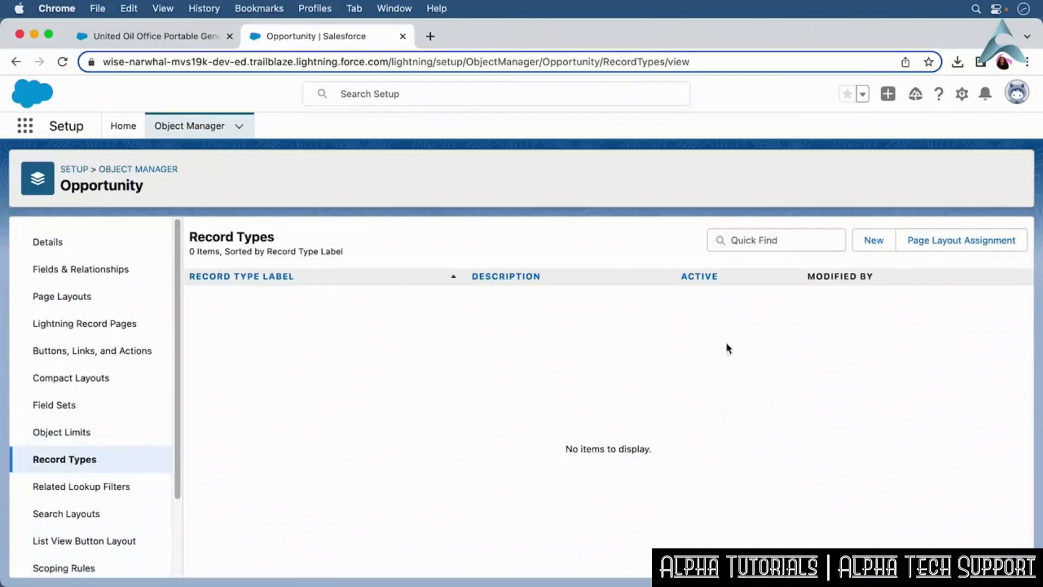
left_click(874, 245)
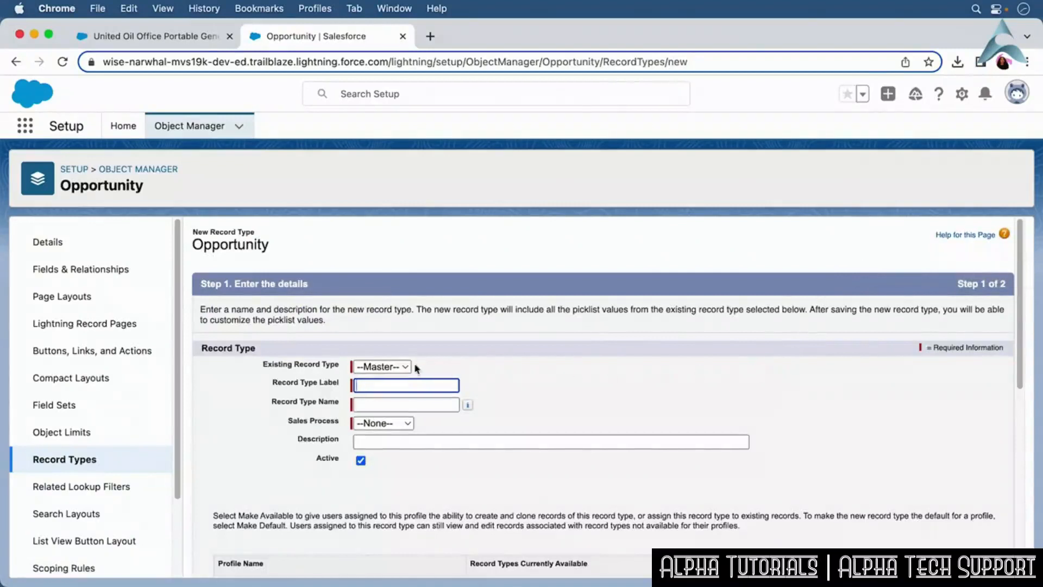
Enter record type label and name Sales, pick the Sales Rep sales process, add description Sales process, and continue.
left_click(390, 384)
type("Sales")
key("Tab")
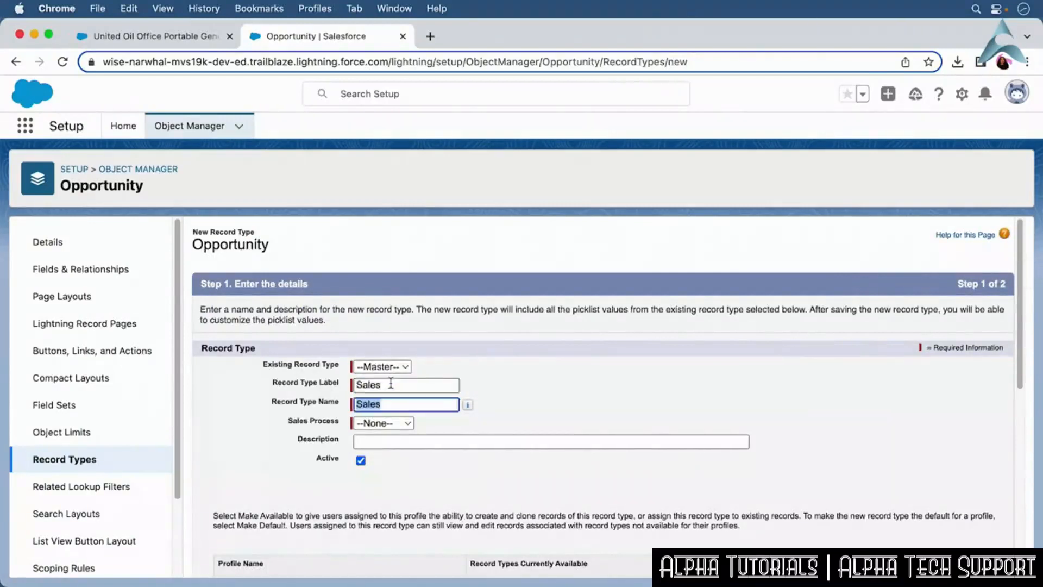
left_click(396, 423)
left_click(400, 435)
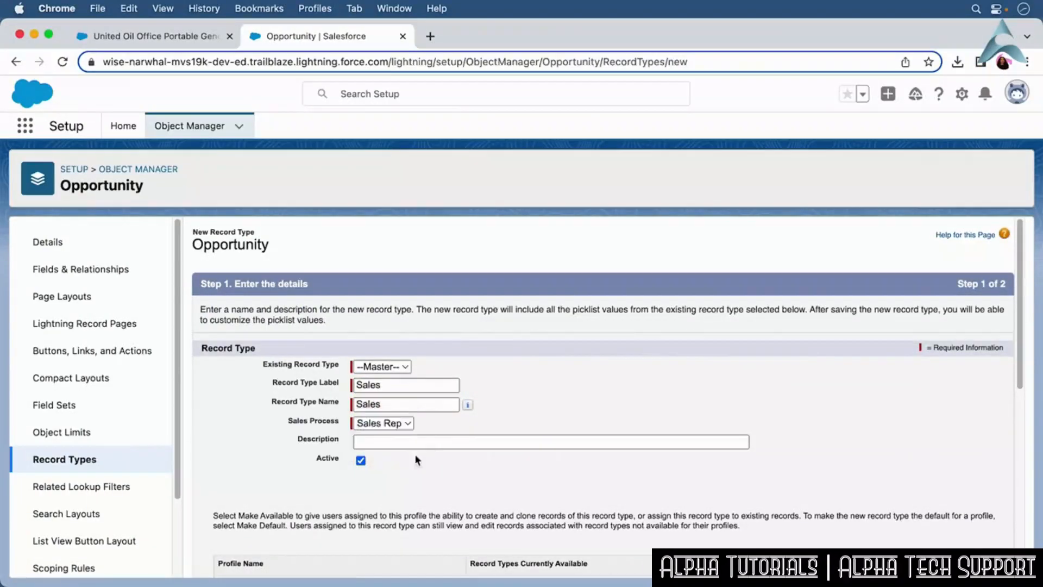
left_click(406, 446)
type("Sales process")
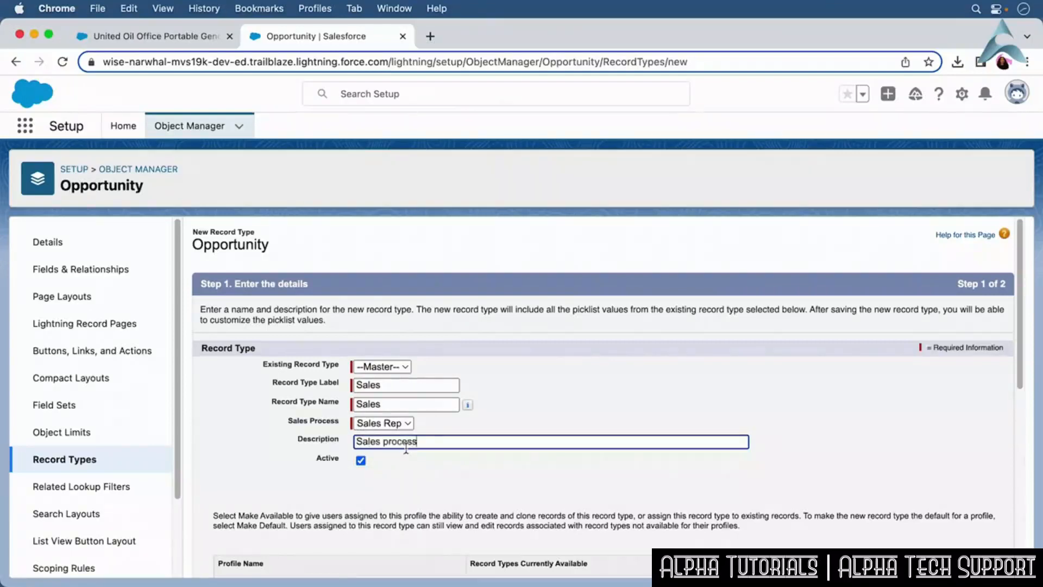
left_click_drag(1019, 328, 1021, 524)
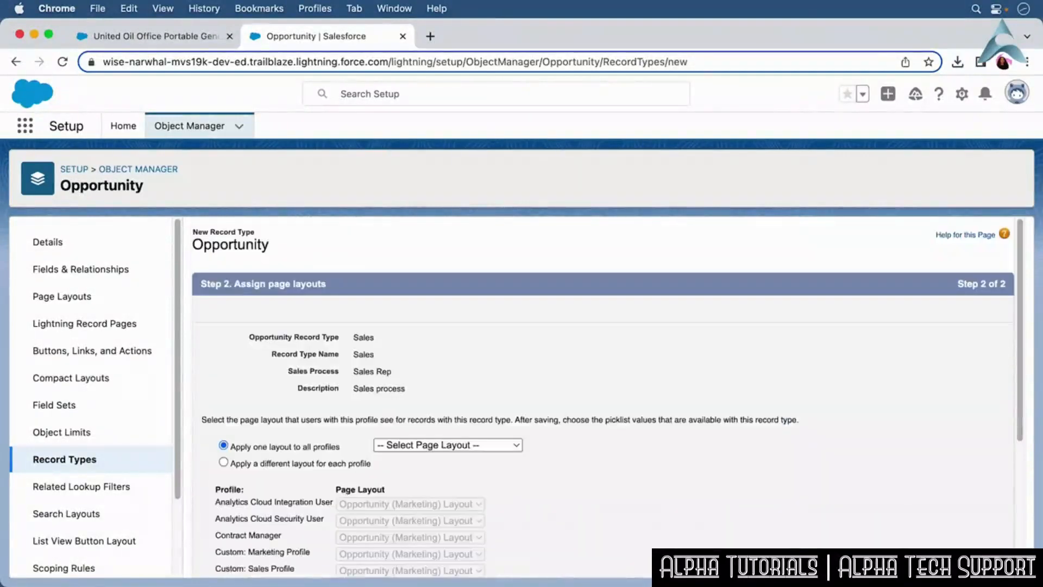
Apply the Opportunity Layout to all profiles and save the Sales record type.
left_click(479, 448)
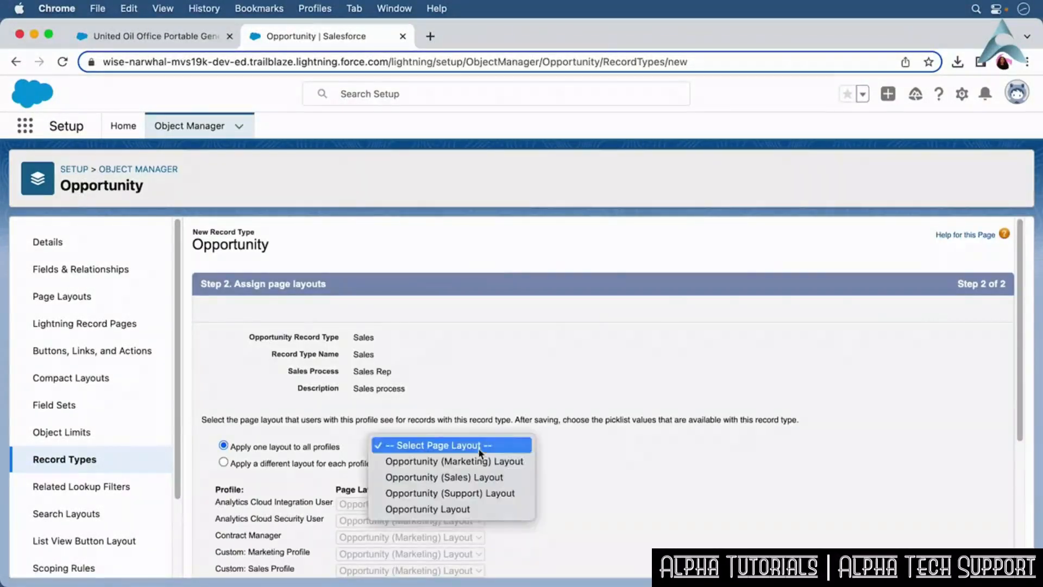
left_click(489, 509)
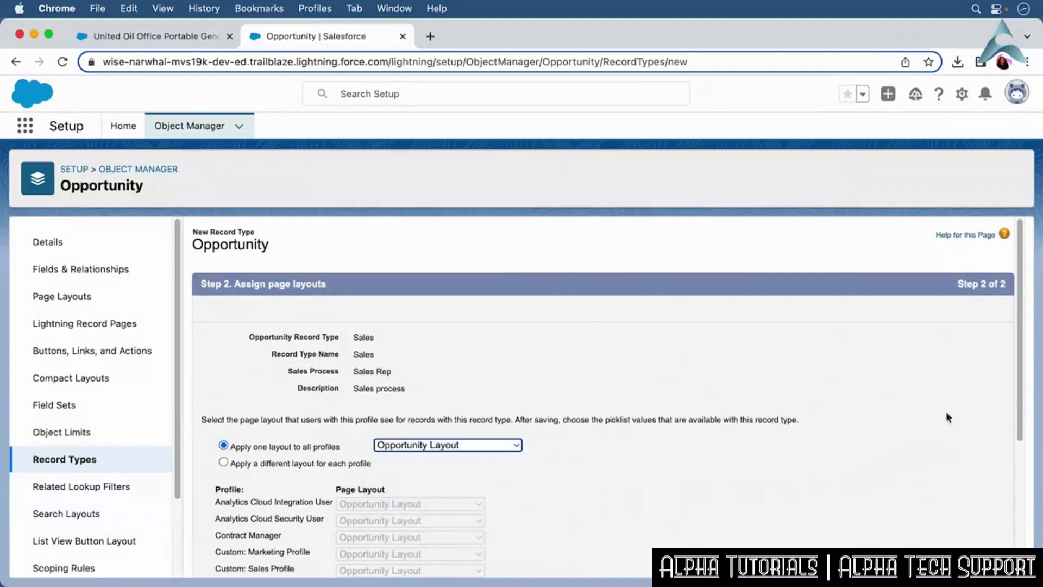
scroll(931, 424, "down", 5)
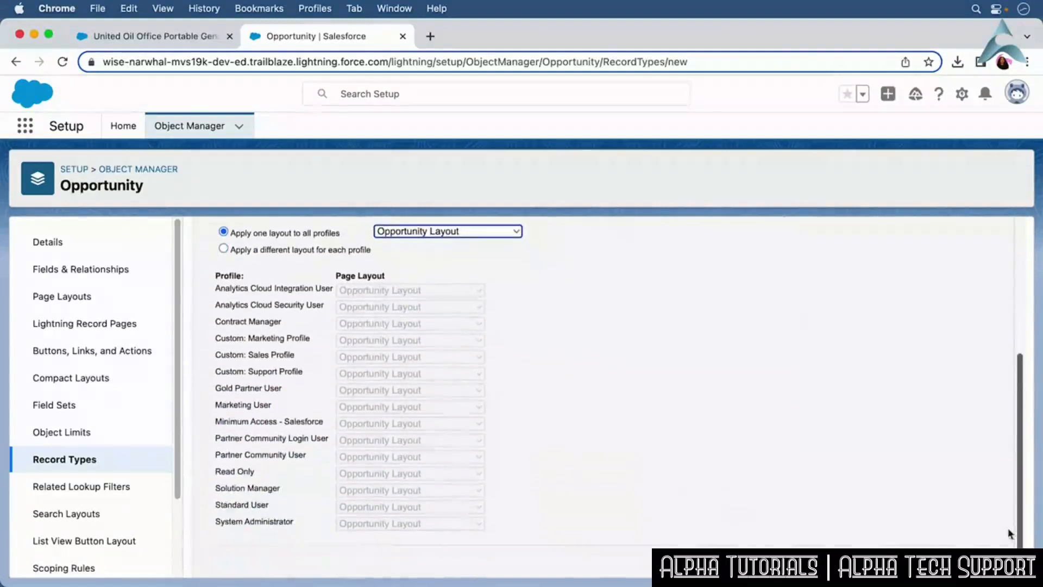
left_click(903, 564)
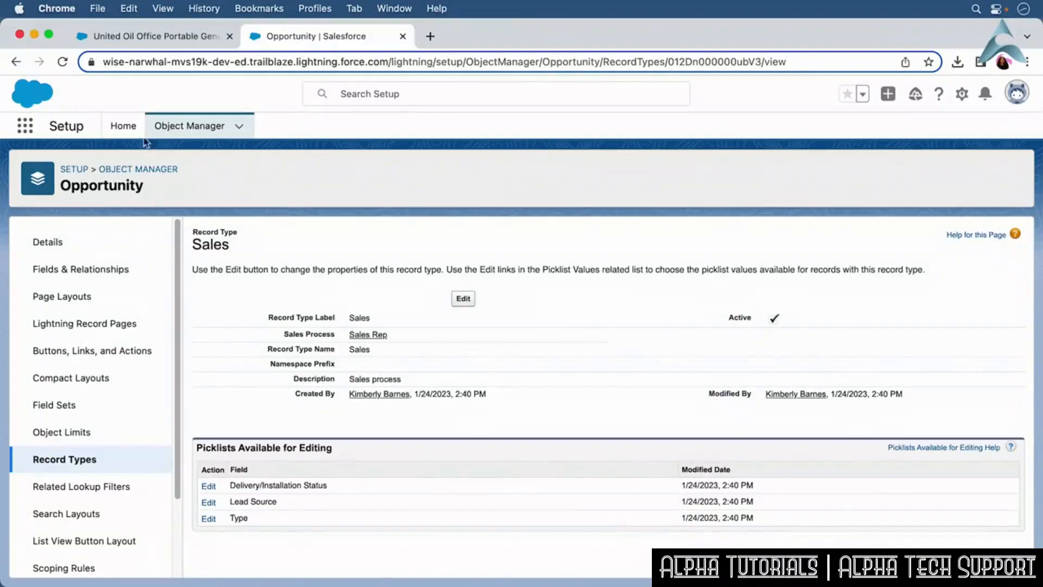
Open Path Settings through Quick Find, enable Path, and start a new path.
left_click(123, 126)
left_click(17, 159)
type("Path S")
left_click(82, 222)
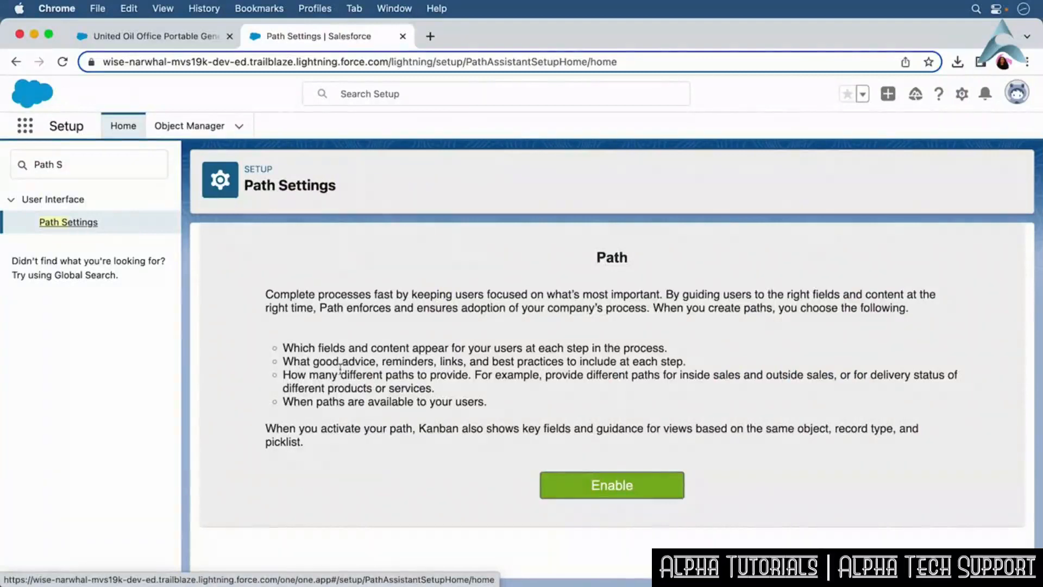
left_click(584, 490)
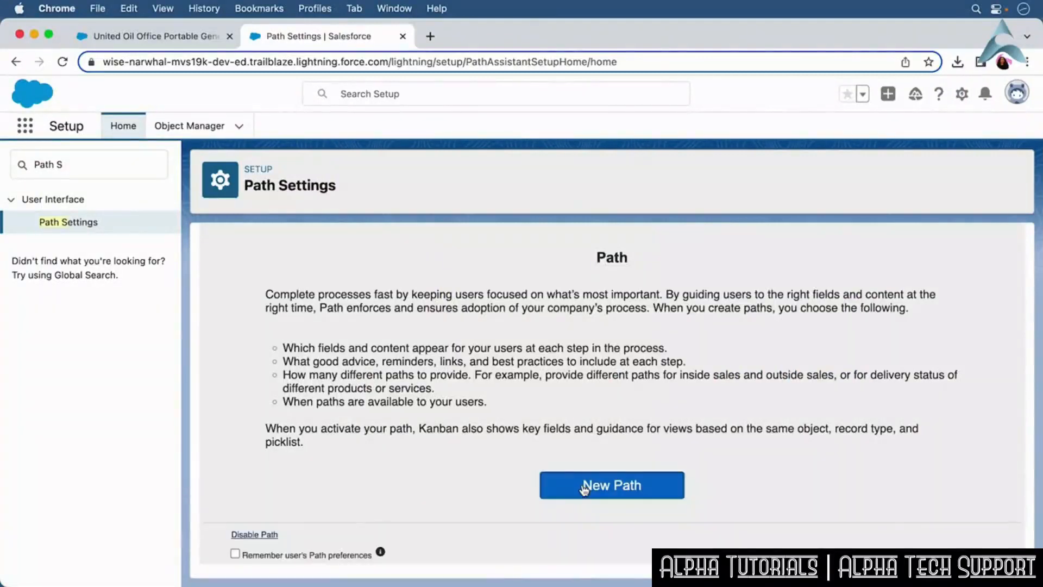
left_click(583, 489)
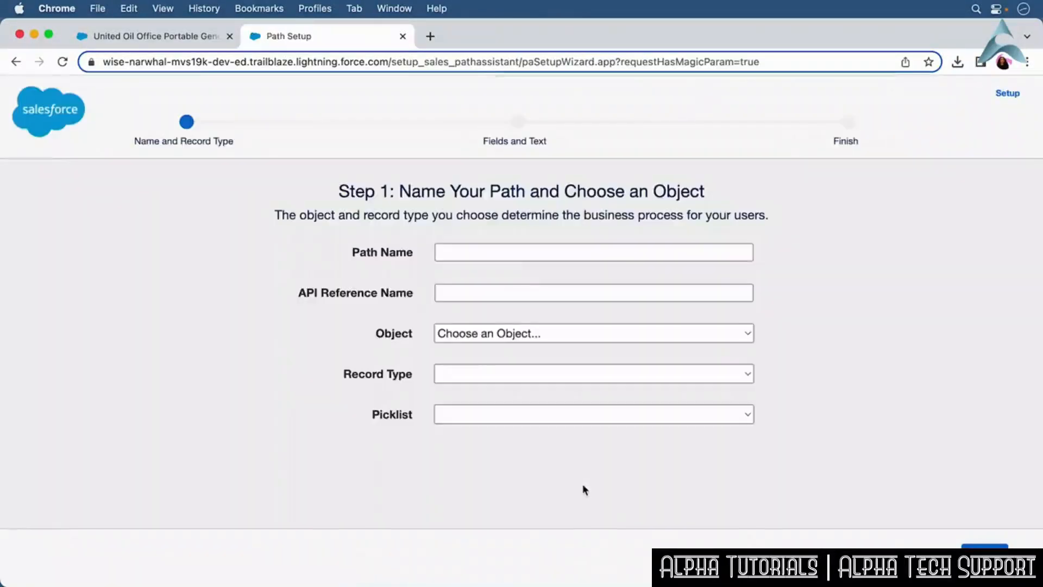
Name the new path Sales Process and choose Opportunity as its object.
left_click(475, 252)
type("Sales Froce")
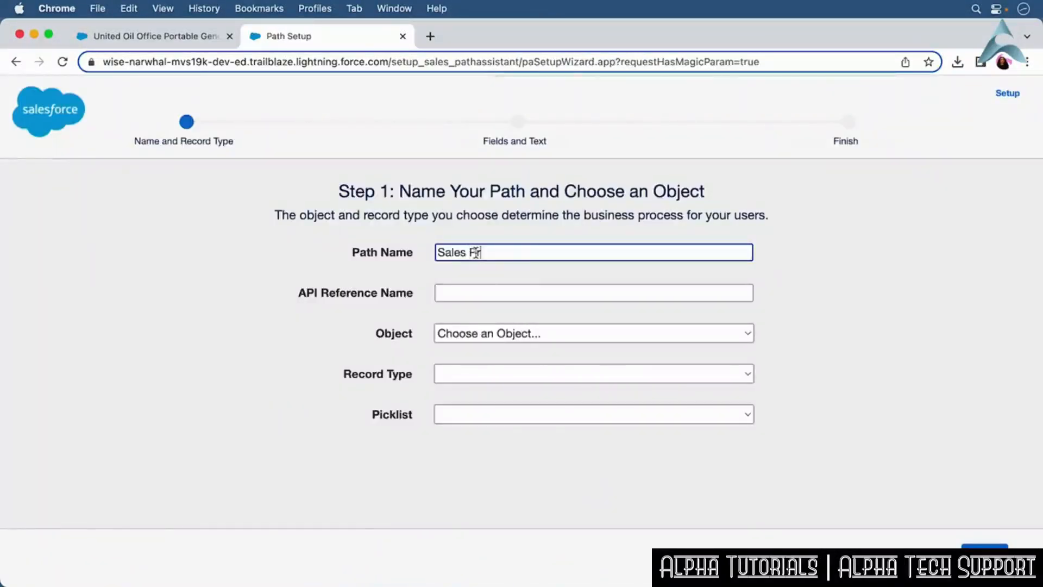
type("ss")
left_click(491, 285)
left_click(565, 338)
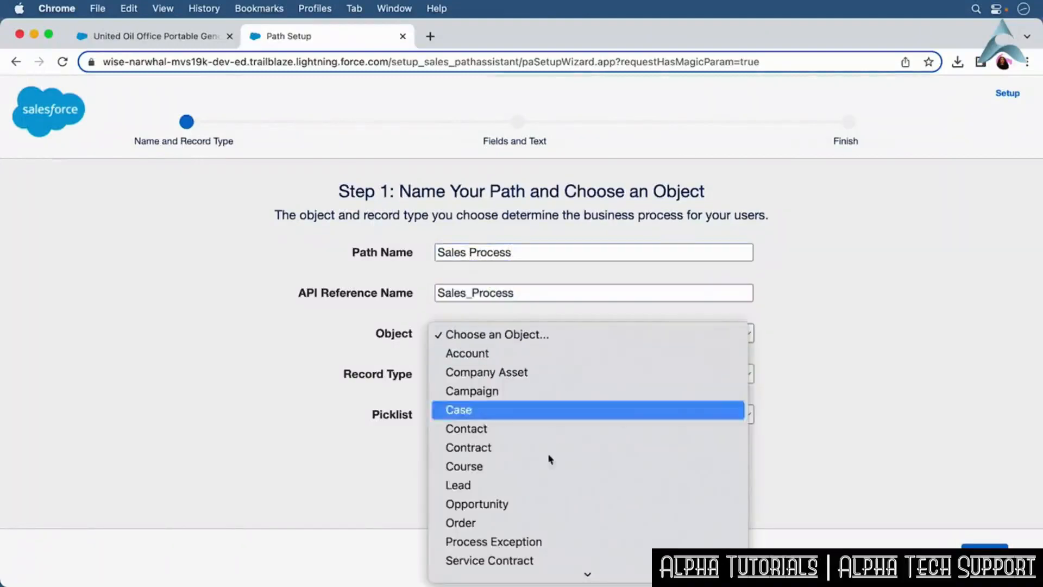
left_click(542, 502)
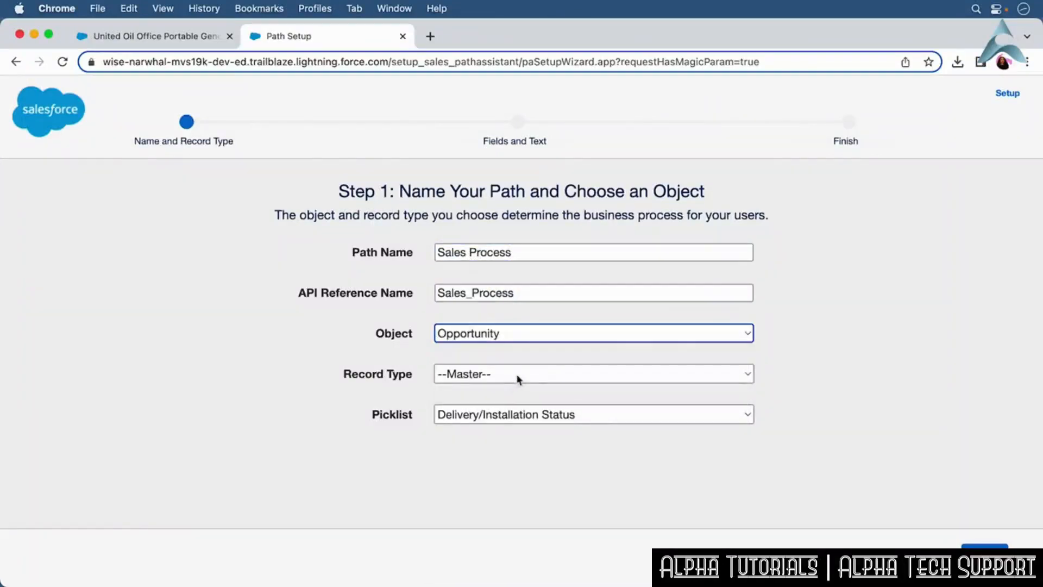
Set the path's record type to Sales and its picklist to Stage, then continue to fields and text.
left_click(517, 376)
left_click(511, 394)
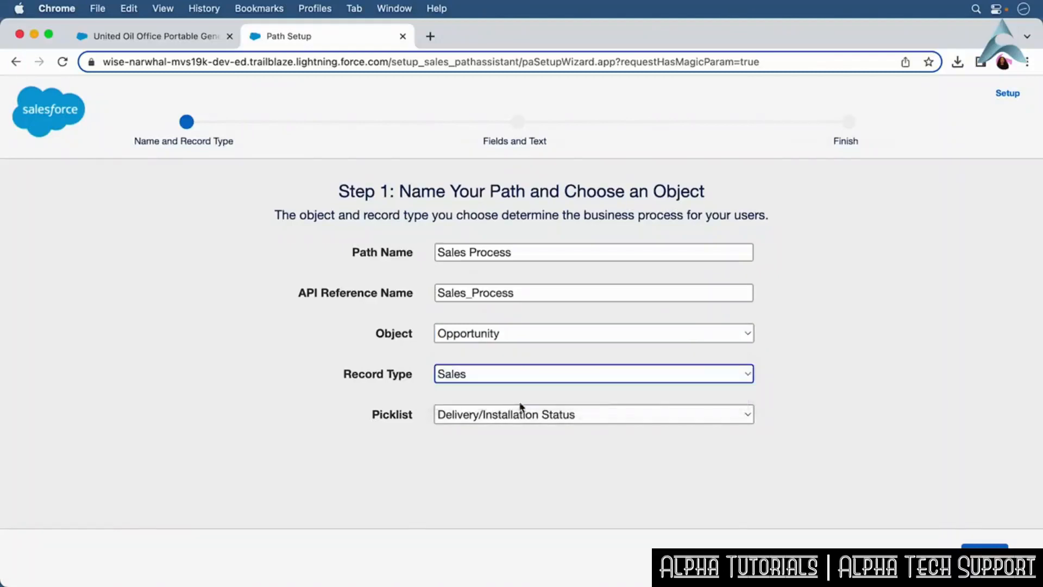
left_click(531, 415)
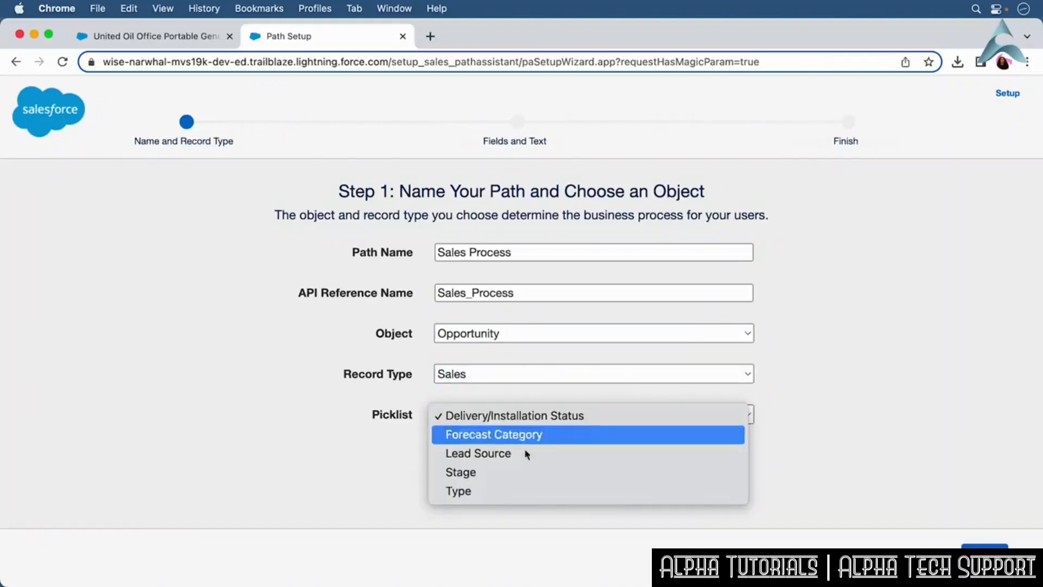
left_click(523, 470)
left_click(558, 461)
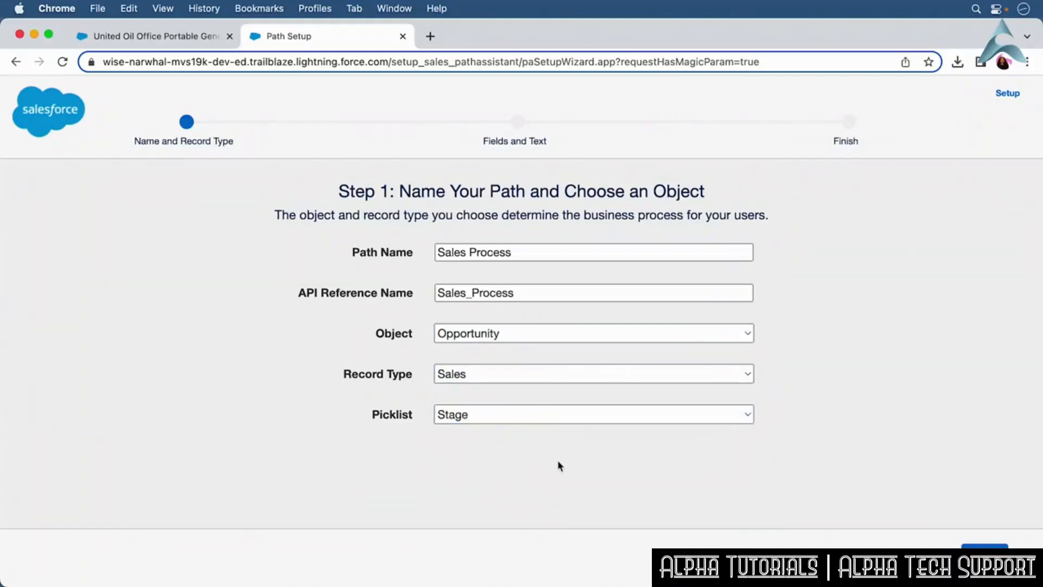
left_click(984, 543)
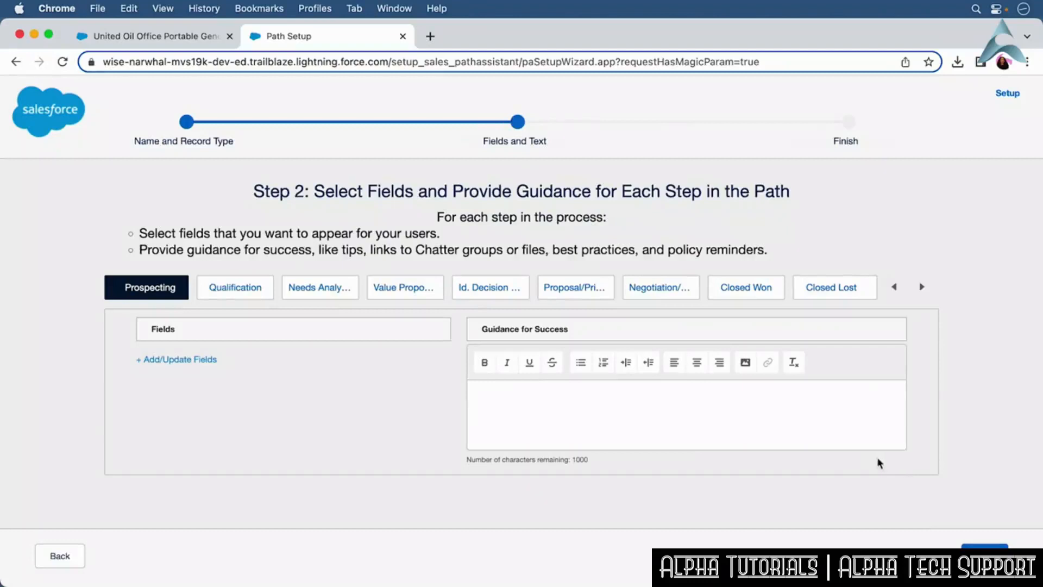
Add the Amount and Account Name fields to the Prospecting stage and save the selection.
left_click(179, 360)
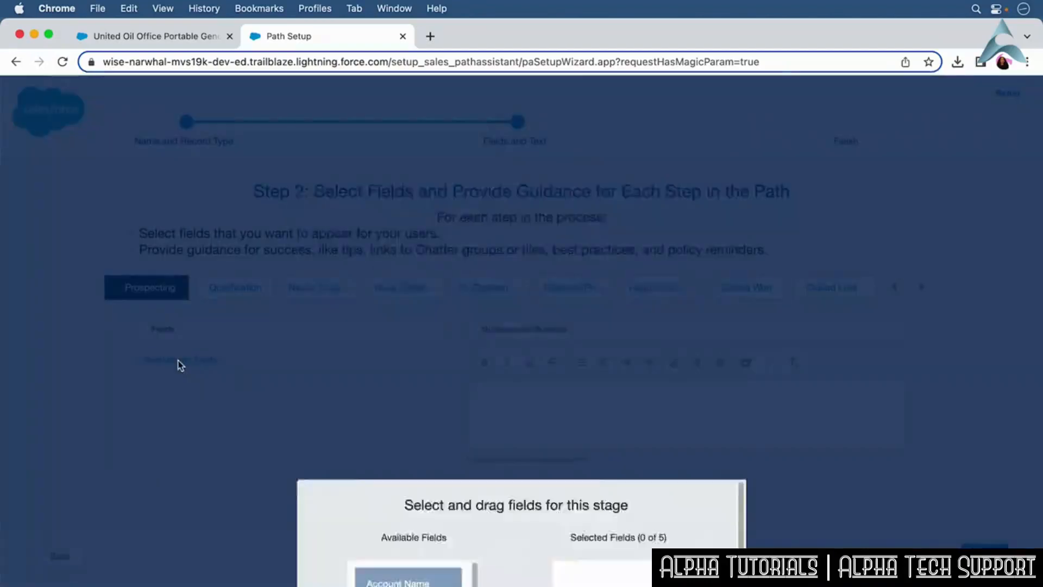
left_click(398, 325)
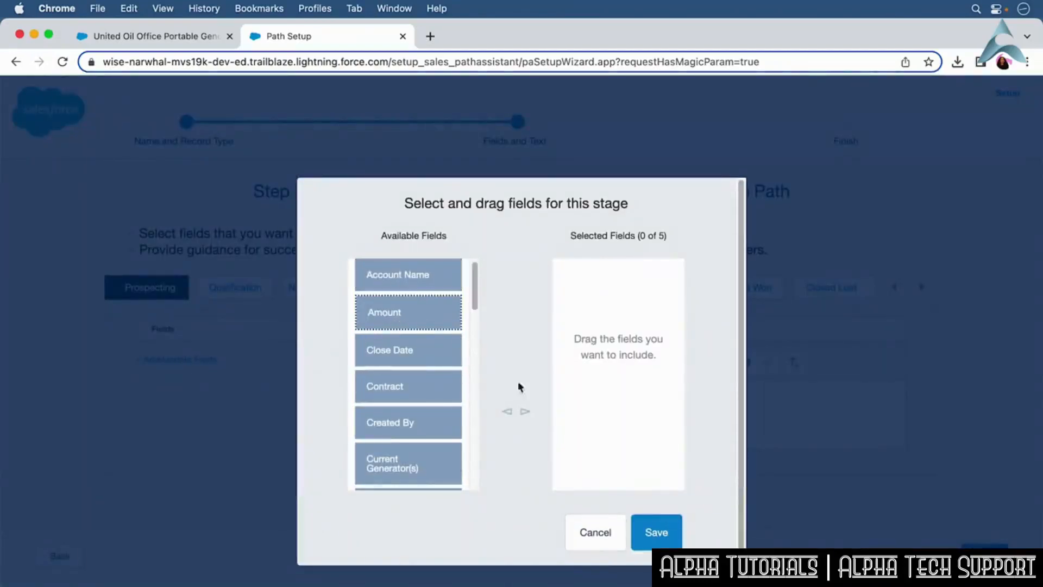
left_click(525, 411)
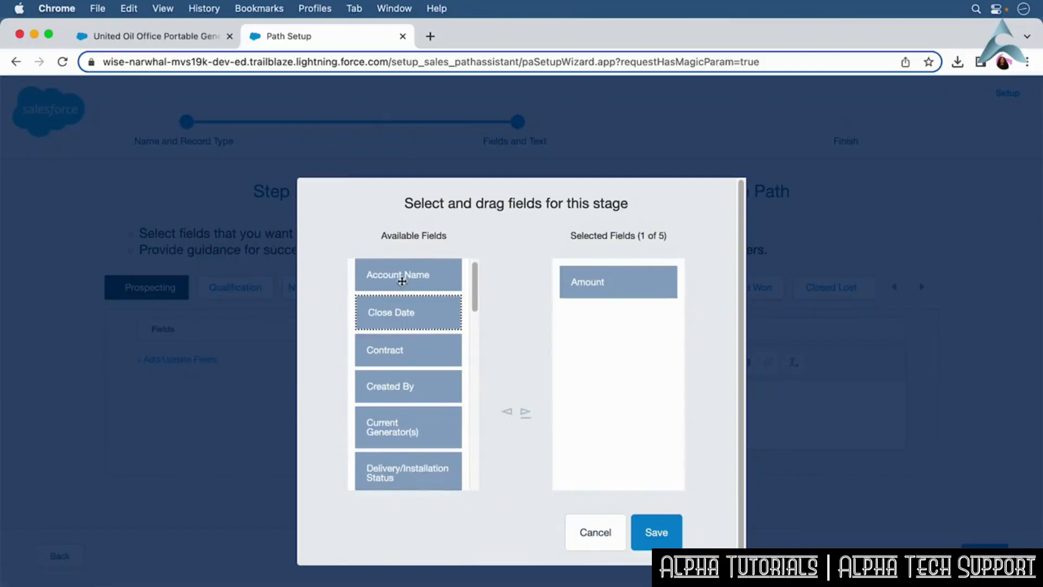
left_click(406, 278)
left_click(526, 414)
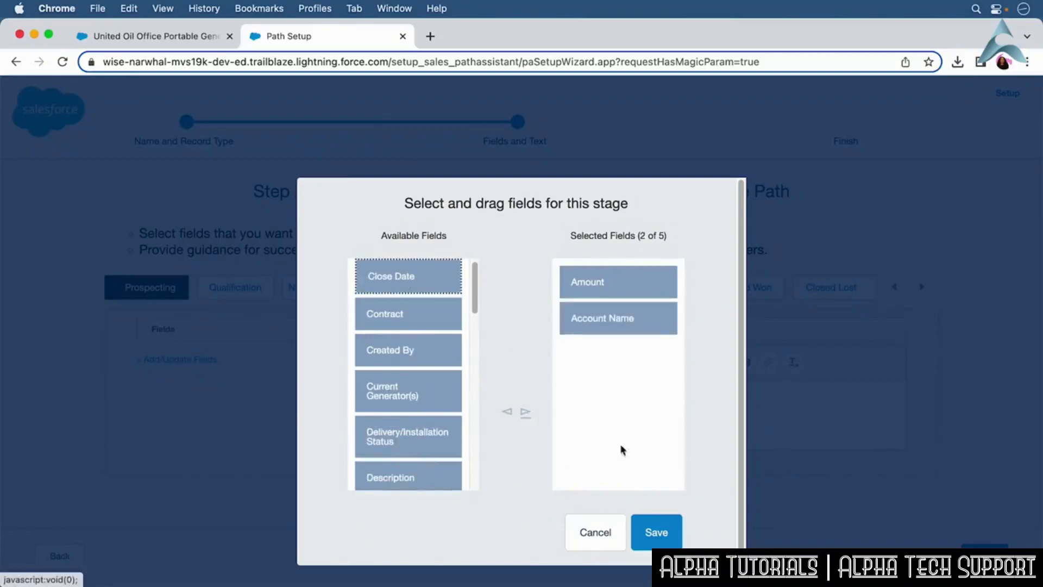
left_click(657, 532)
Enter Prospecting guidance: "This is the stage that sales representatives should be prospecting the leads.".
left_click(504, 398)
type("This is the stage")
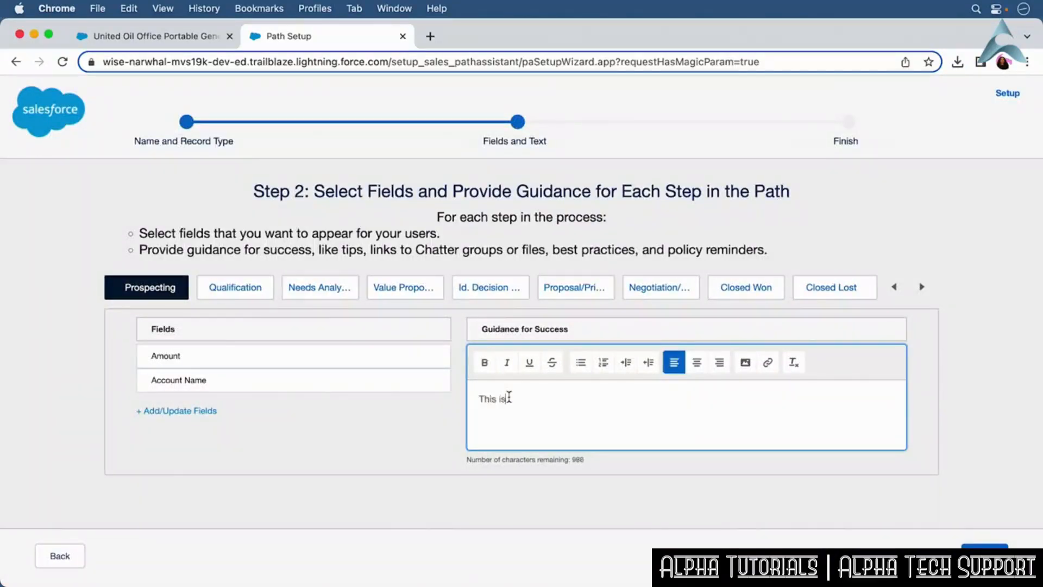
type("that sales representatives should be prospecting the leads.")
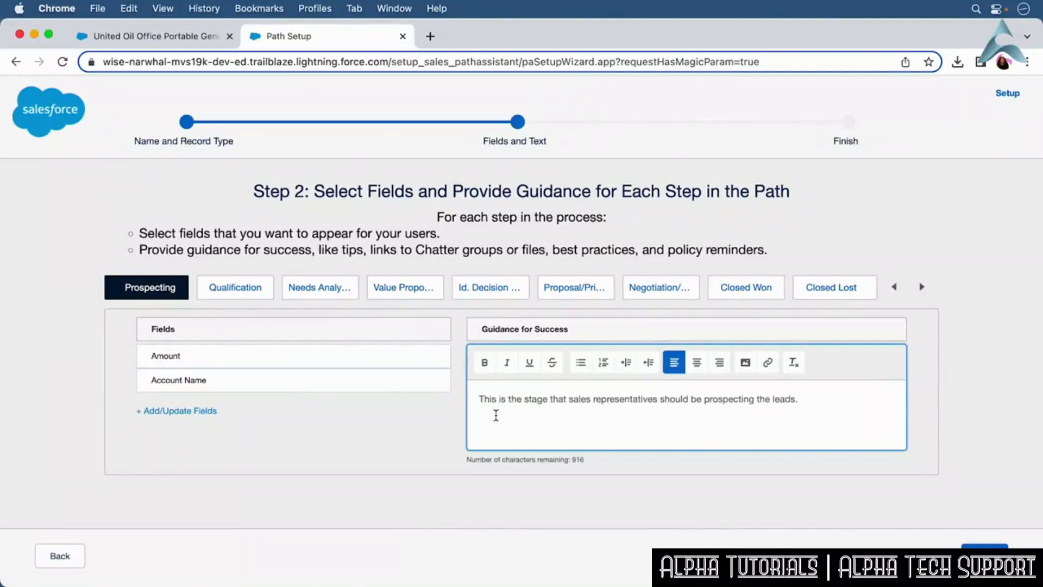
Switch to the Qualification stage and add the Contract field to its selected fields.
left_click(247, 291)
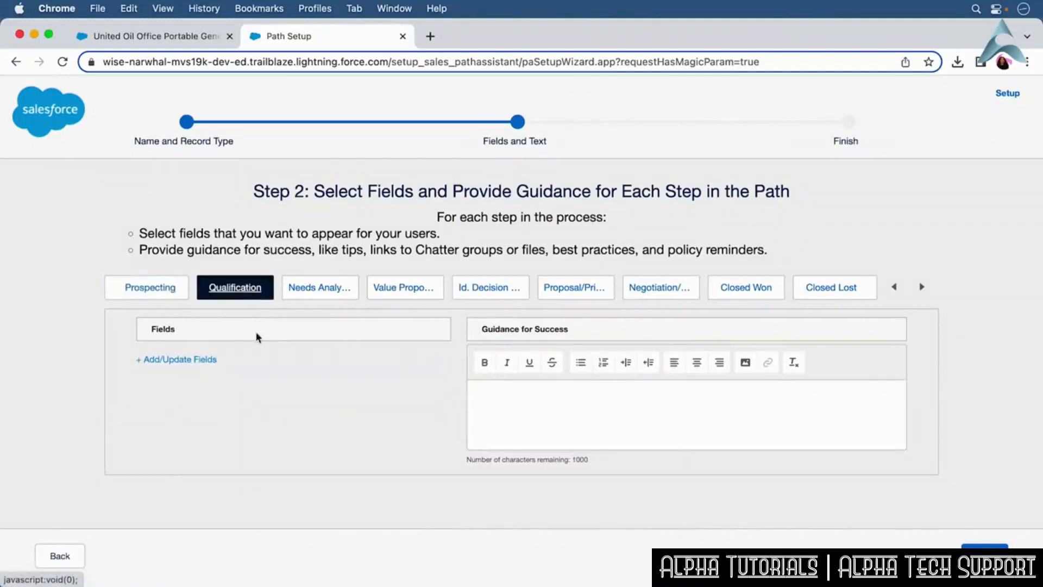
left_click(209, 359)
left_click(422, 386)
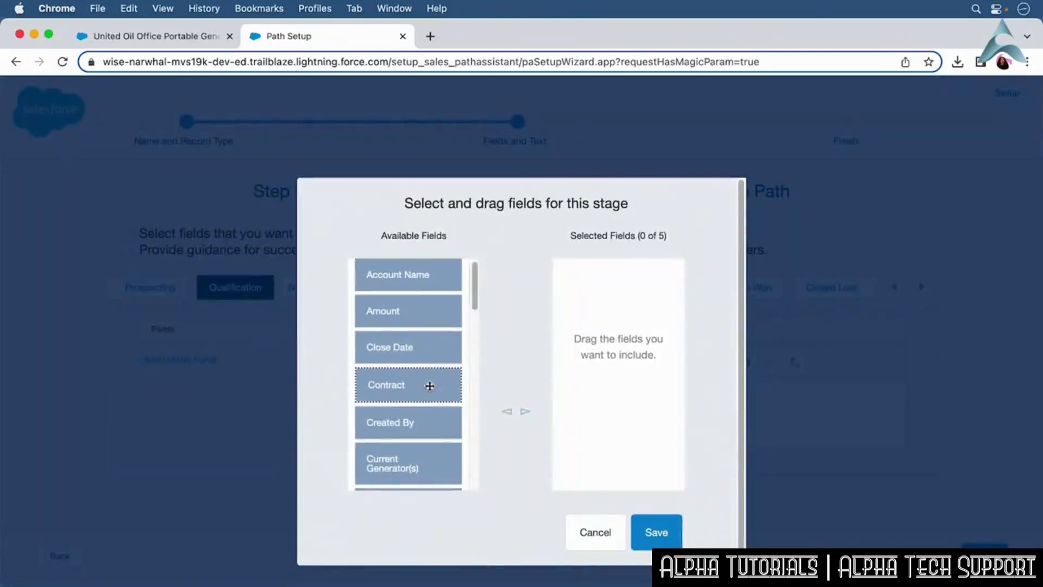
left_click(526, 414)
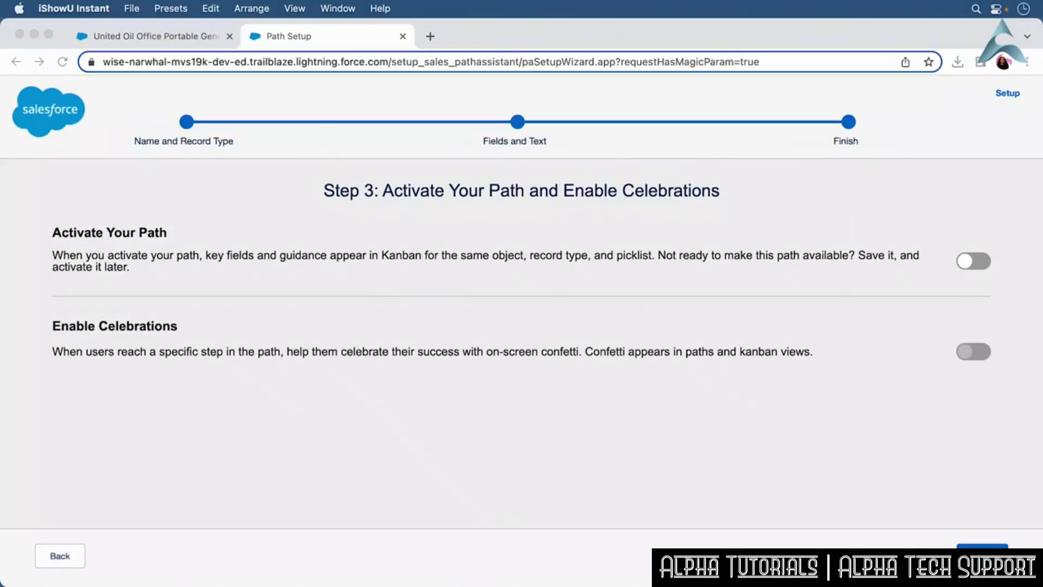
Toggle the Activate Your Path switch on the path's finish step.
left_click(962, 263)
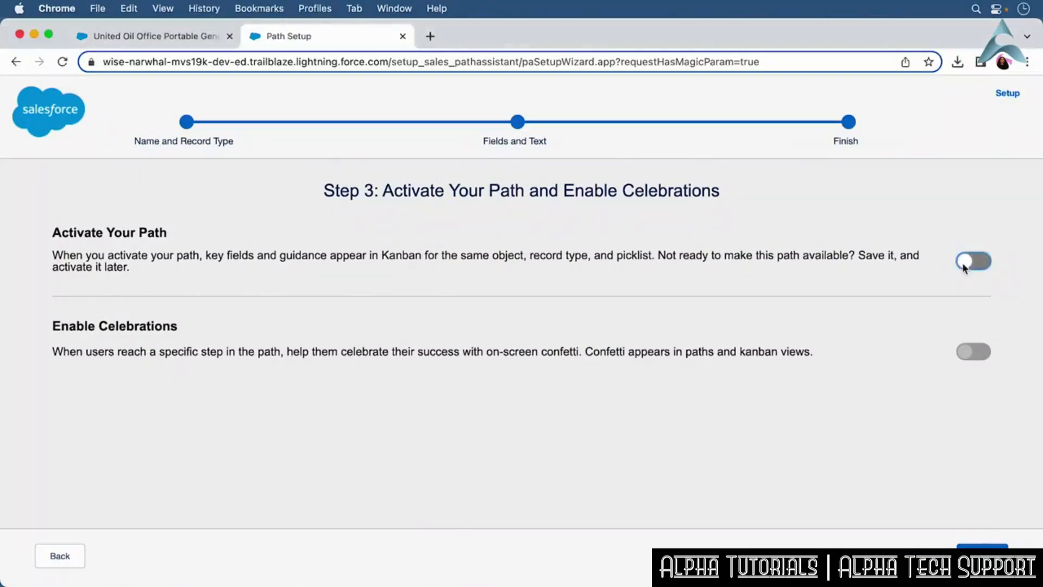
left_click(963, 263)
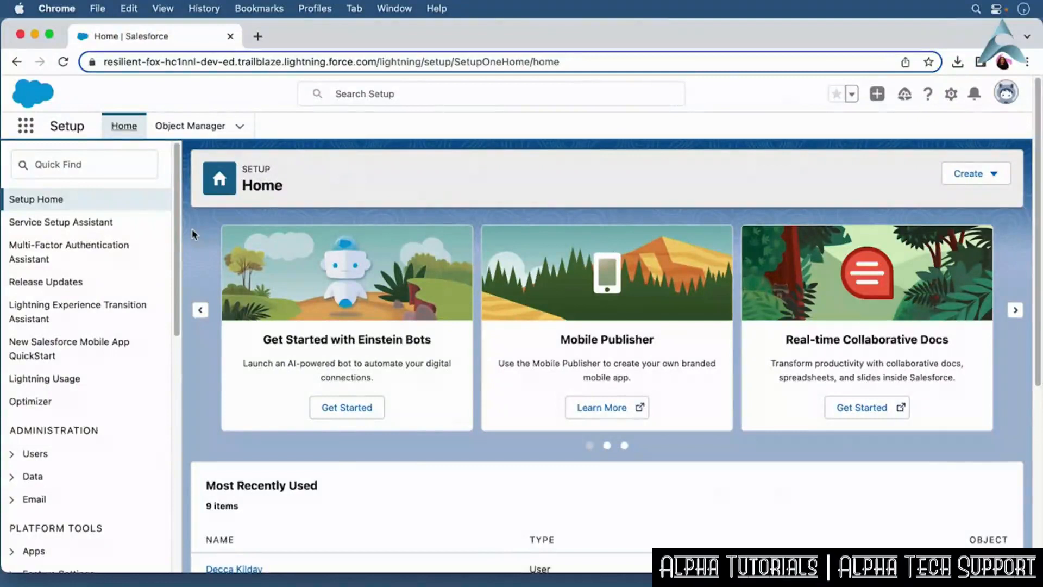
Open Session Settings through Quick Find and review its timeout, session, caching and identity verification options.
left_click(96, 167)
type("Se")
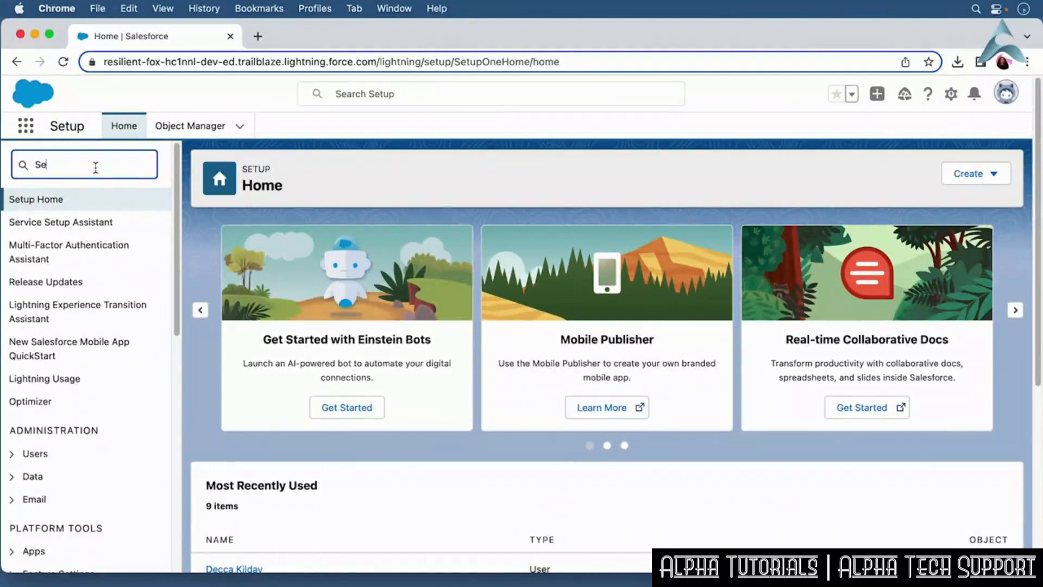
type("ssion")
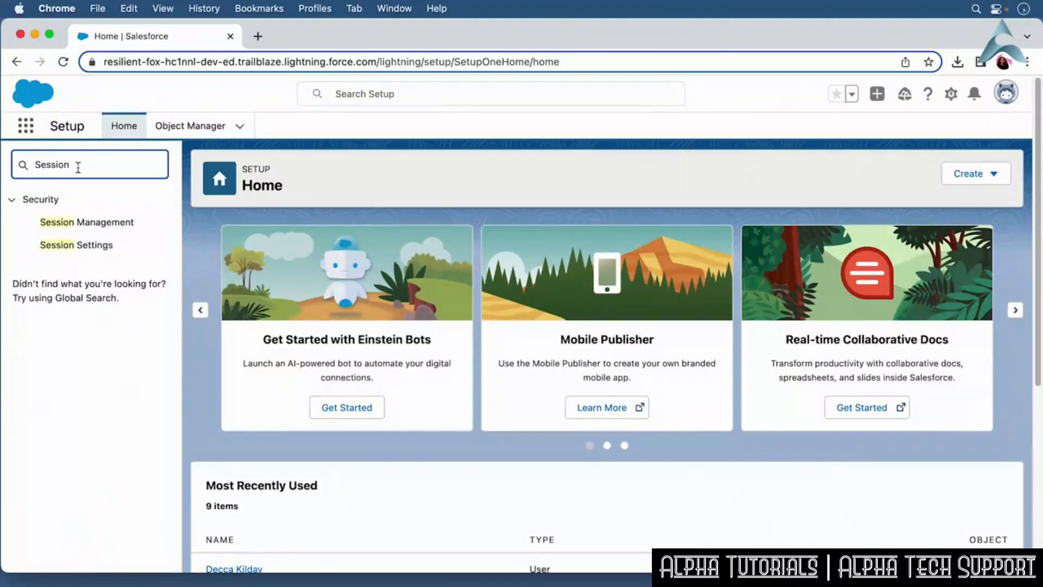
left_click(86, 245)
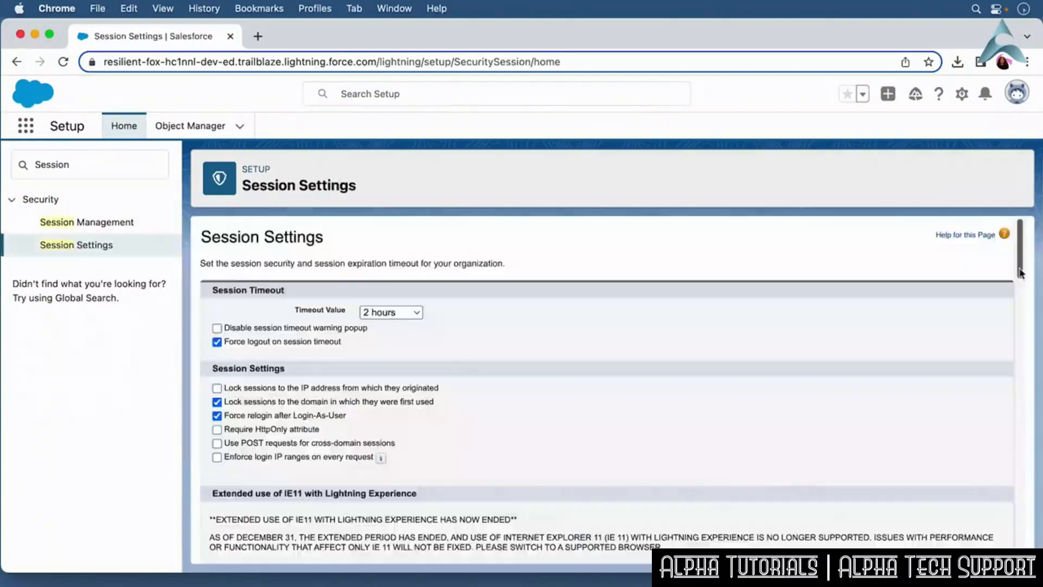
left_click_drag(1021, 273, 1020, 334)
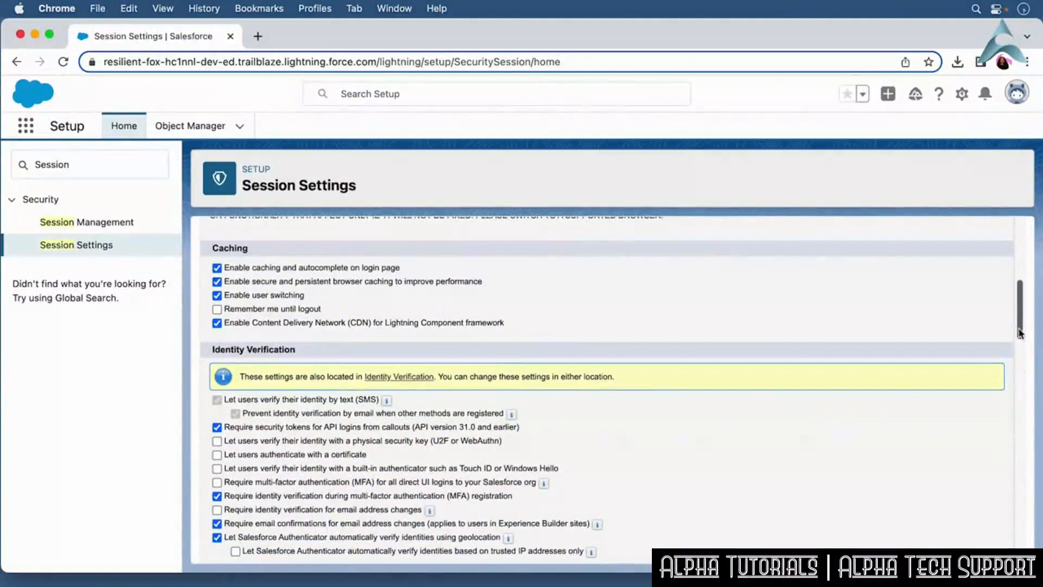
left_click(466, 286)
left_click_drag(1019, 310, 1018, 529)
left_click(460, 543)
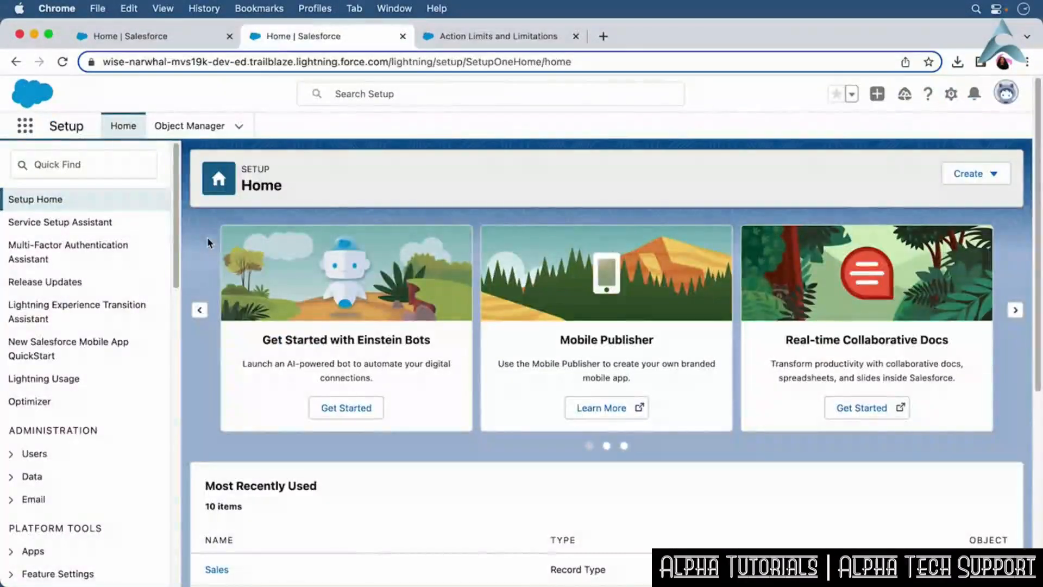
Open the Global Actions setup page and start creating a new global action.
left_click(58, 162)
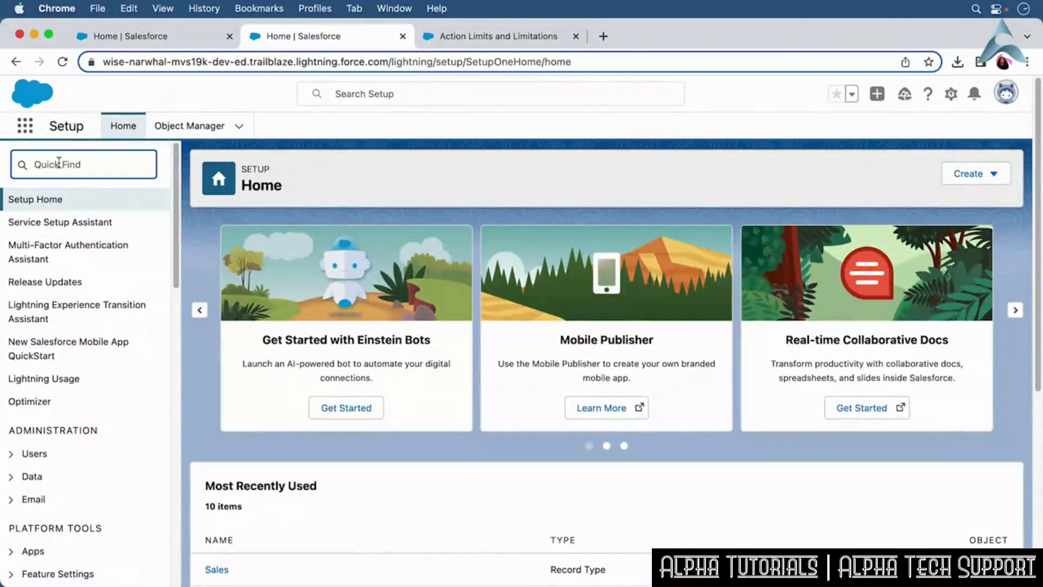
type("Global Actions")
left_click(107, 247)
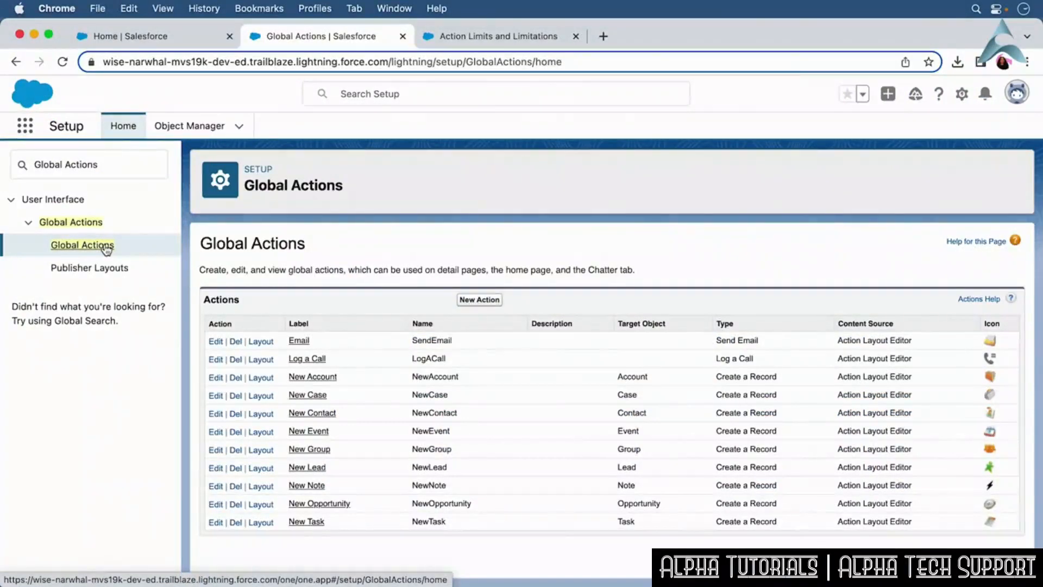
left_click(481, 300)
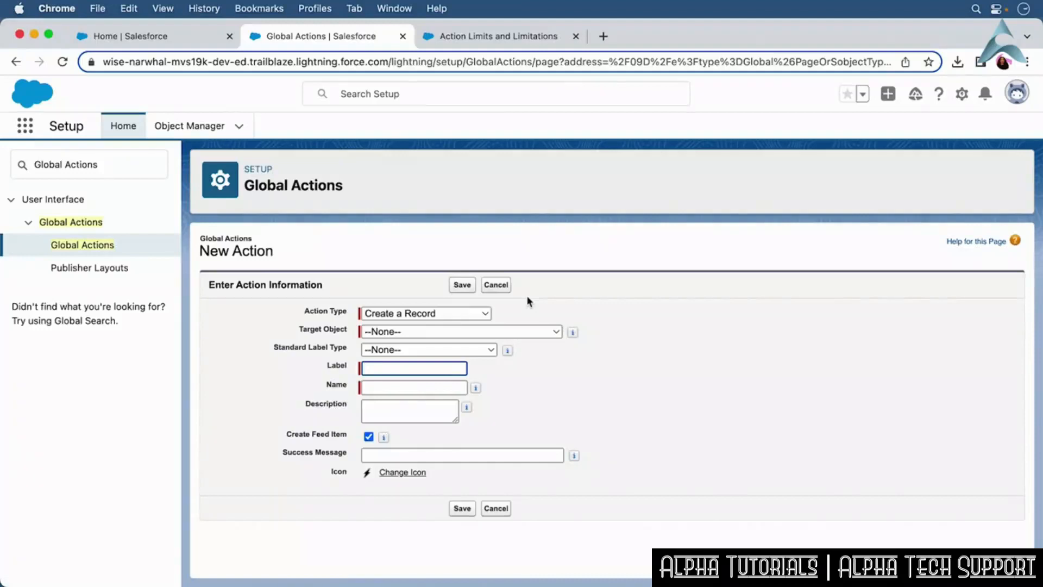
Create a Work Order global action labelled "Create a Work Order" with description "Creates a work order record" and a success message, and save.
left_click(480, 330)
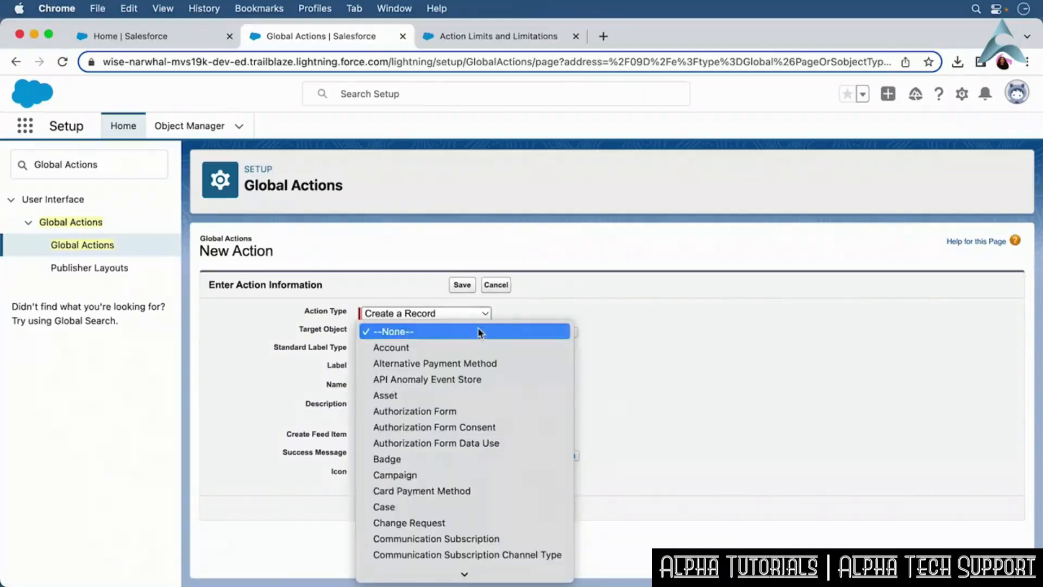
scroll(499, 434, "down", 10)
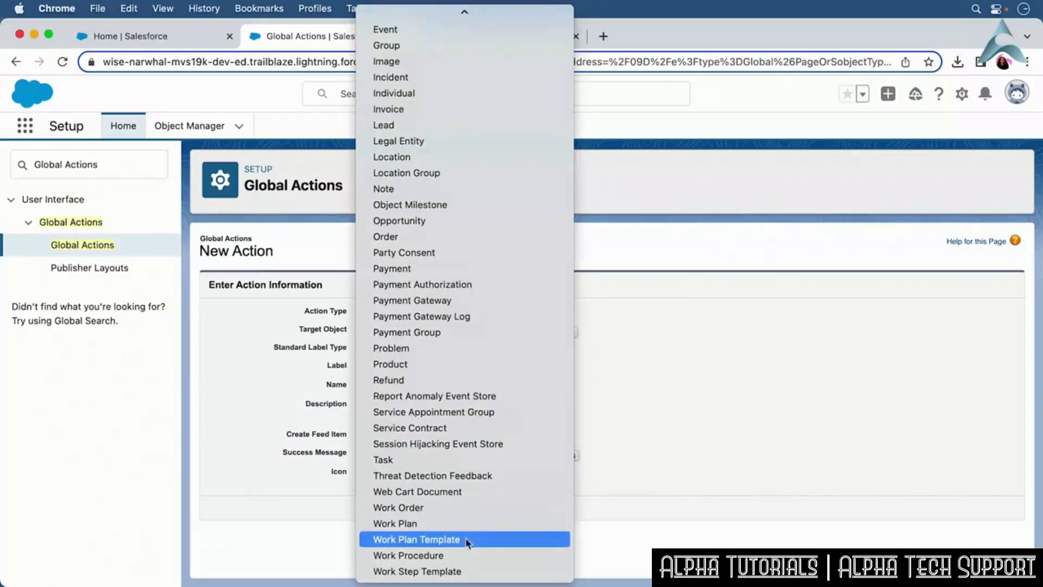
left_click(467, 507)
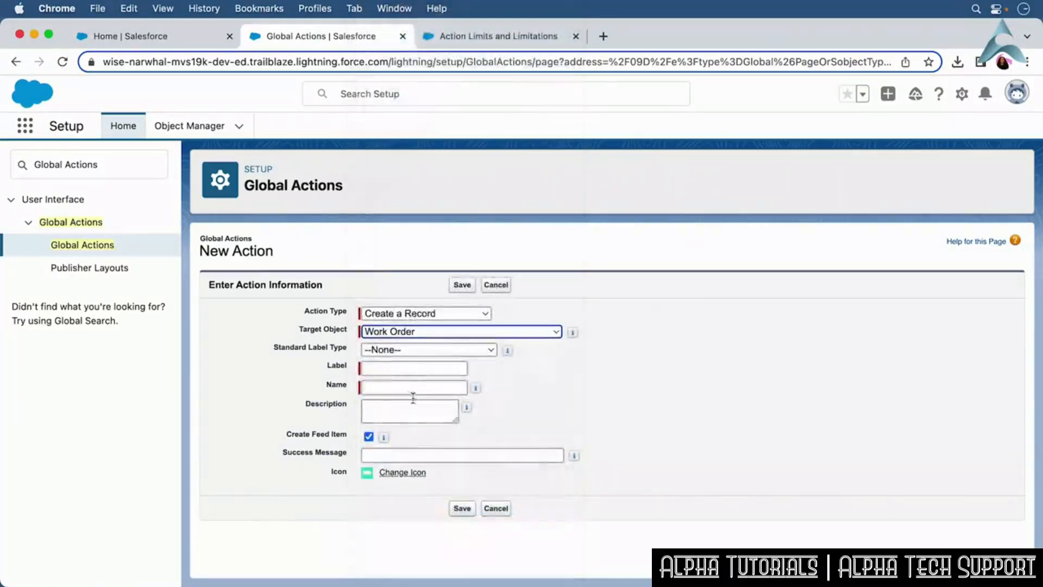
left_click(396, 368)
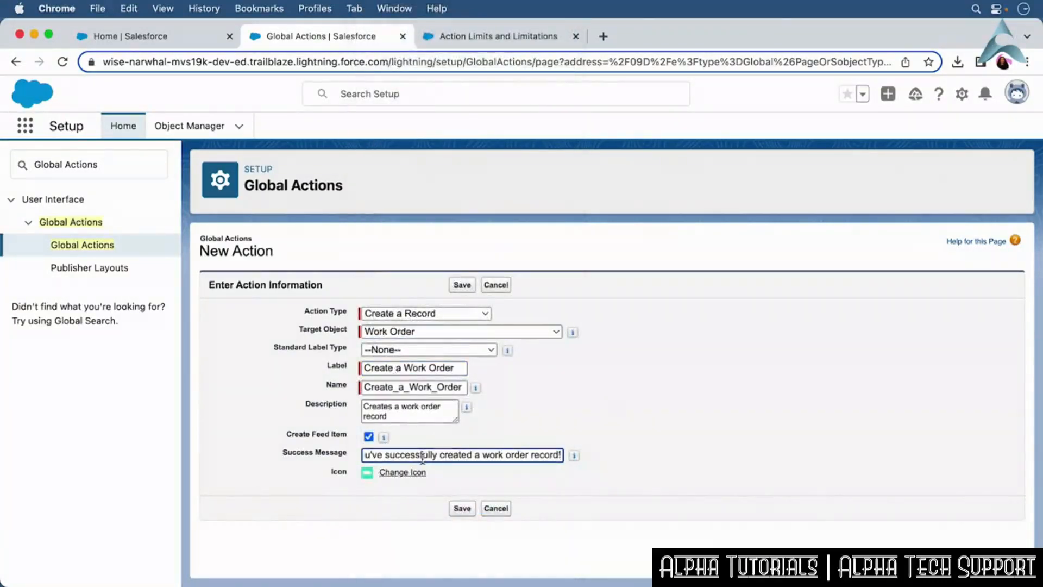
left_click(463, 509)
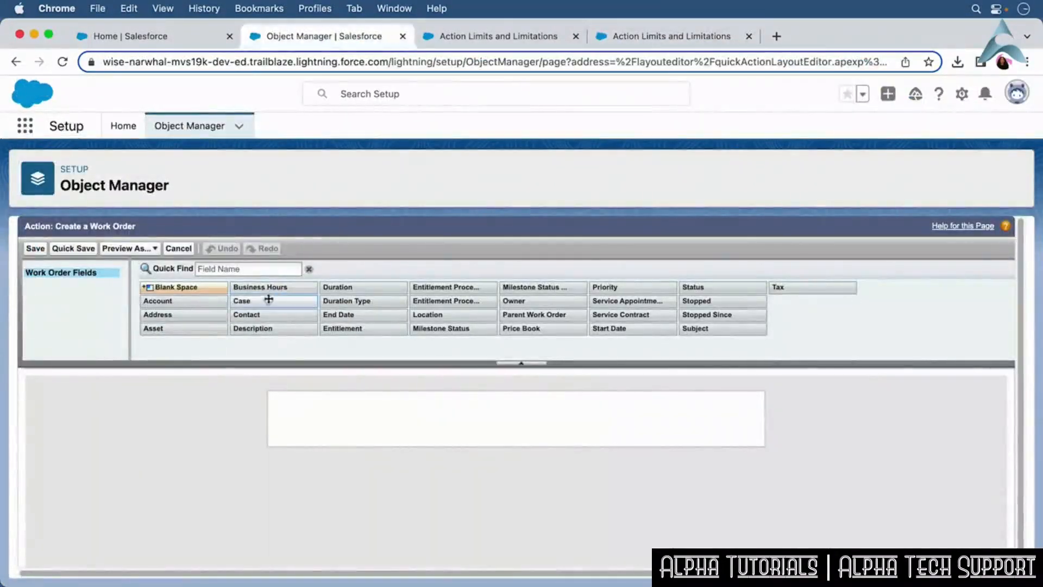
Add the Account, Address, Parent Work Order and Owner fields to the action layout and save it.
left_click_drag(202, 300, 326, 423)
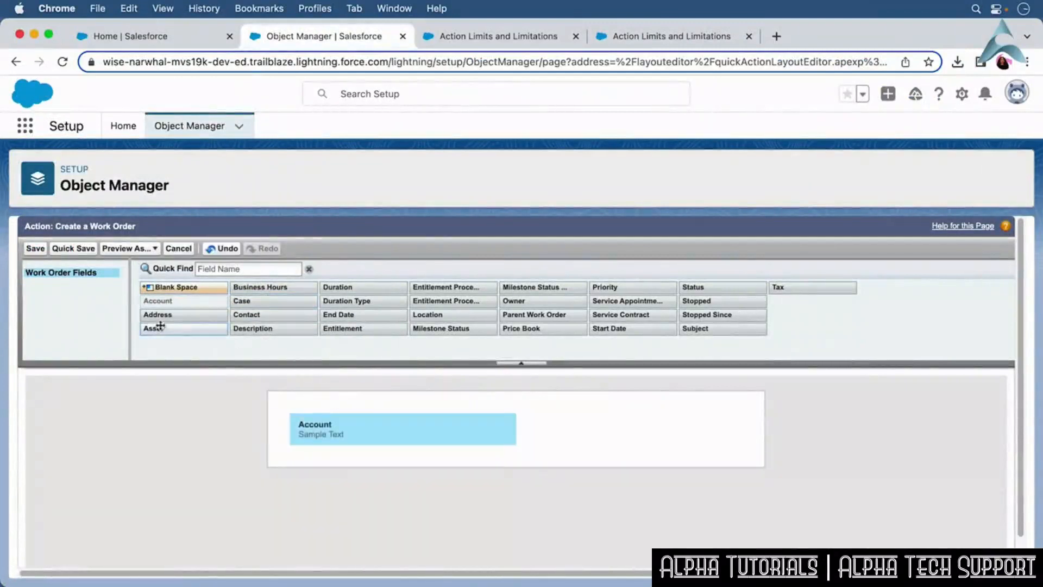
left_click_drag(158, 316, 312, 456)
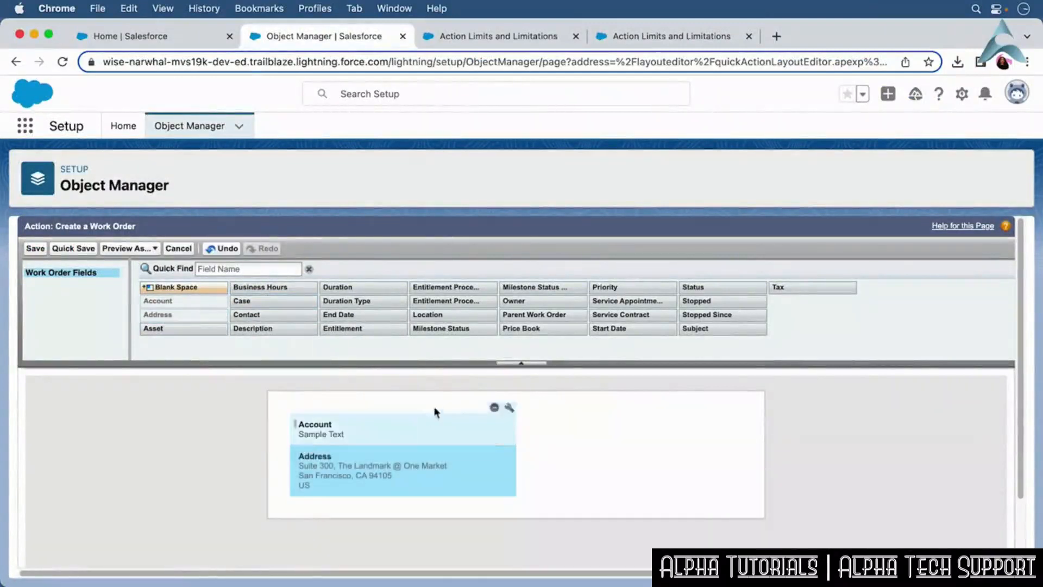
left_click_drag(552, 315, 614, 422)
left_click_drag(526, 301, 565, 458)
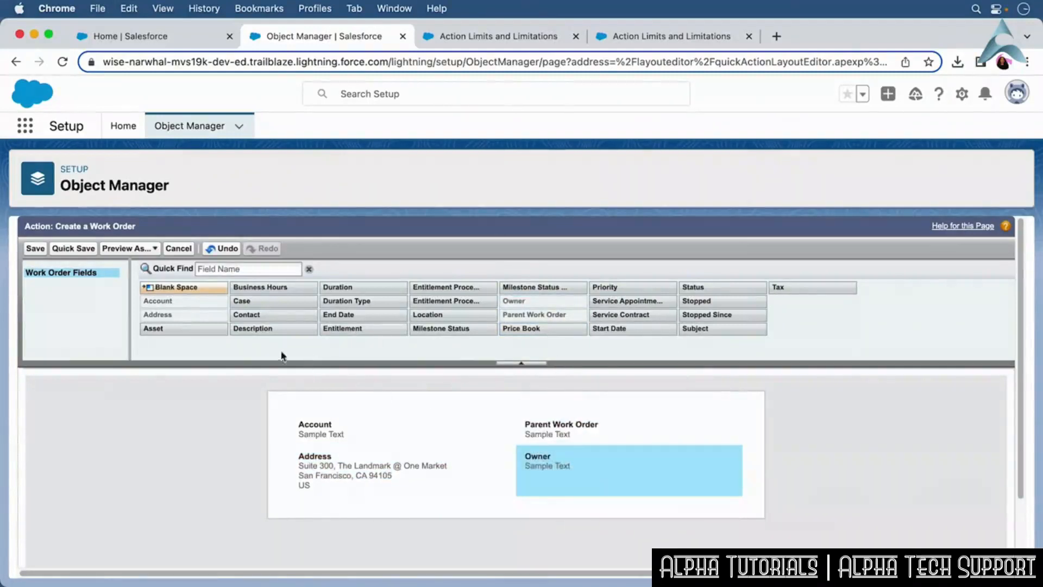
left_click(37, 251)
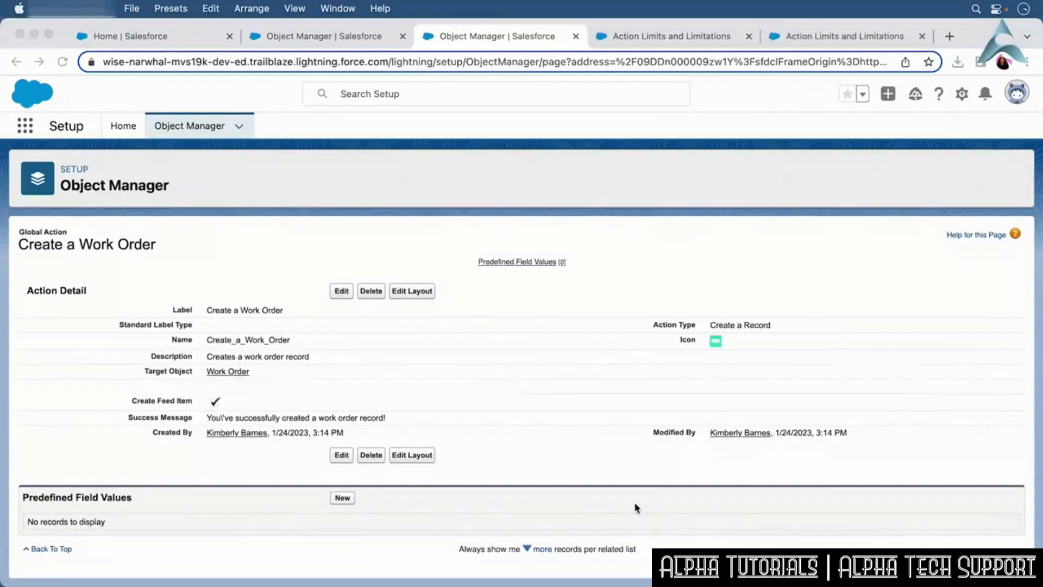
Edit the Global Layout publisher layout, add the Create a Work Order action to the Classic Publisher quick actions, and save.
left_click(308, 46)
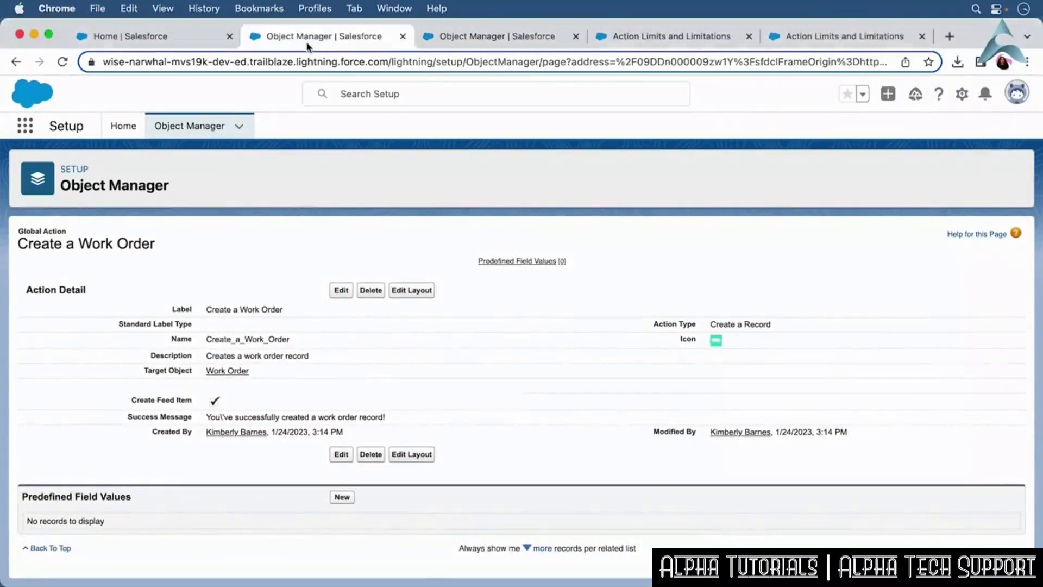
left_click(135, 130)
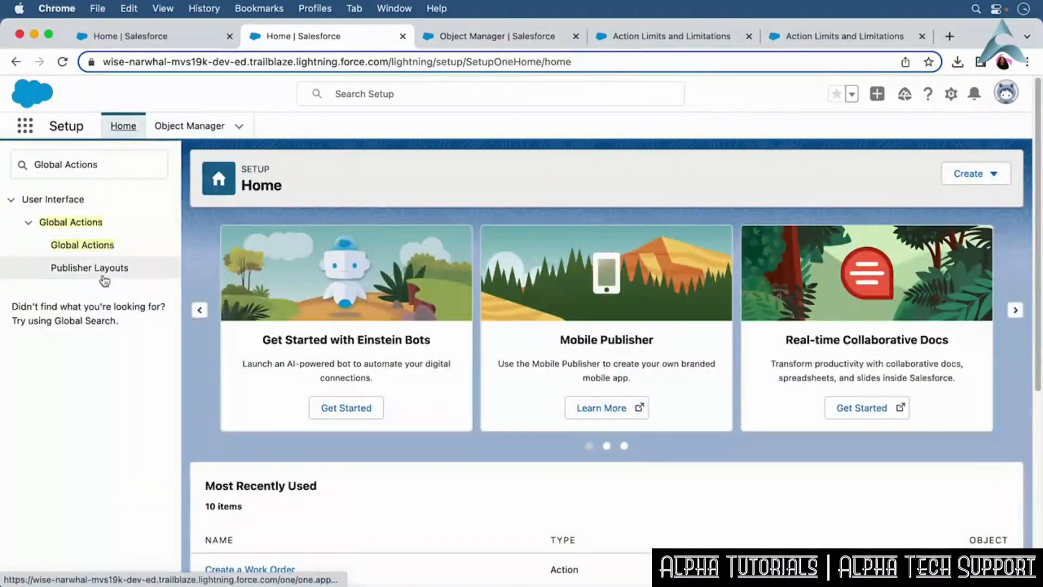
left_click(103, 277)
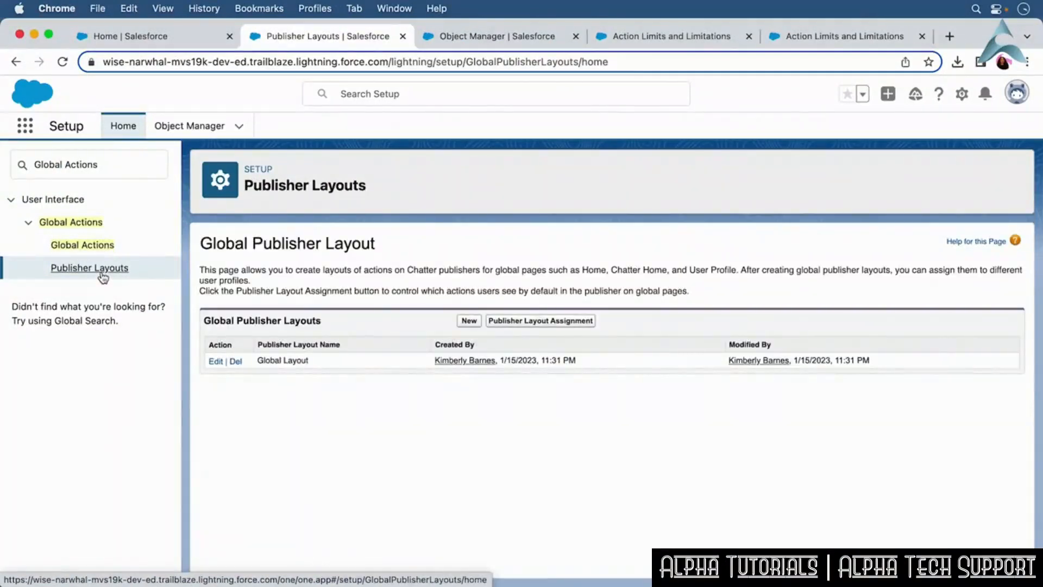
left_click(215, 362)
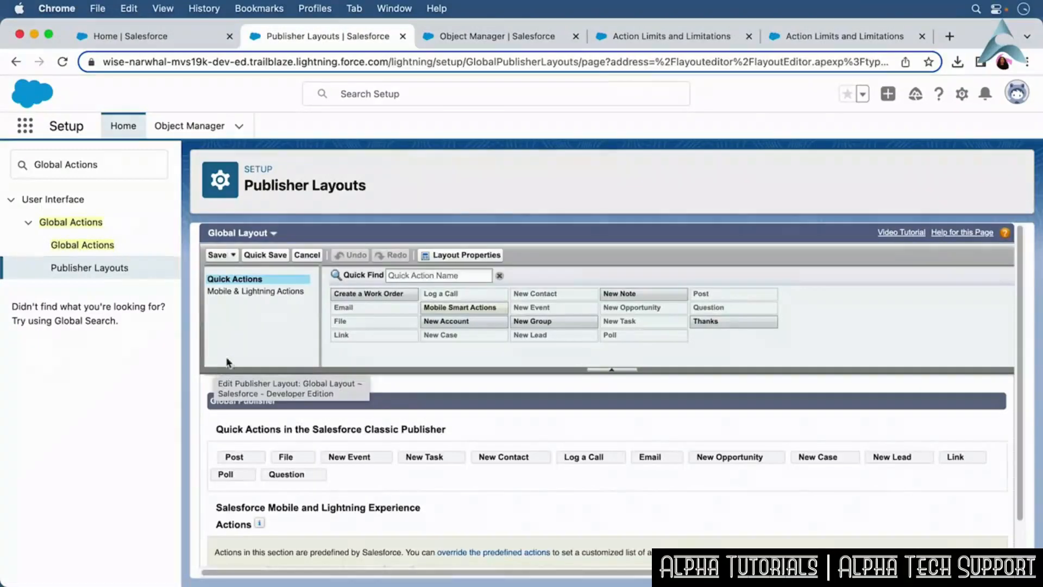
left_click_drag(353, 293, 366, 476)
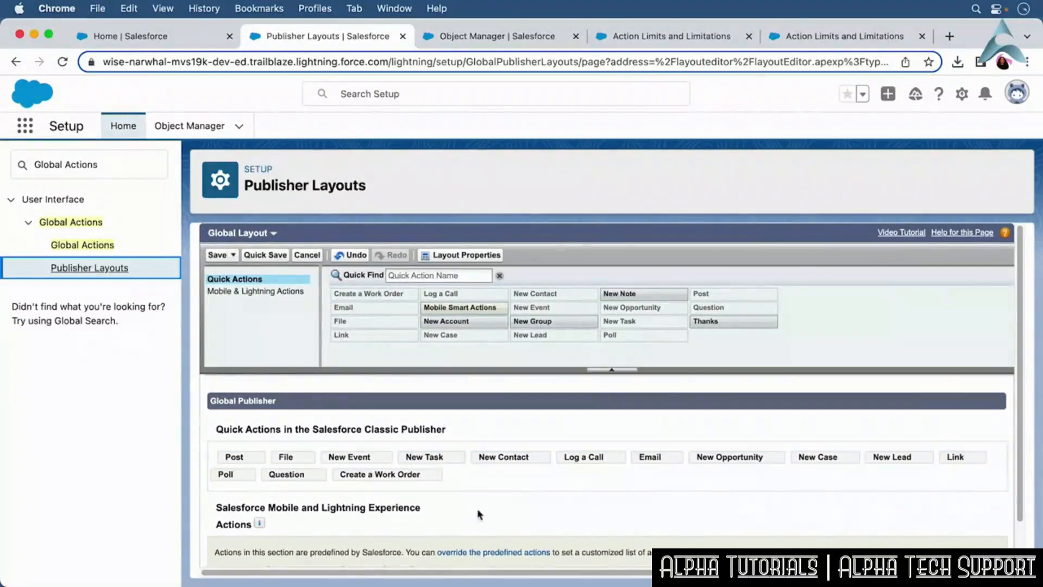
scroll(480, 514, "down", 1)
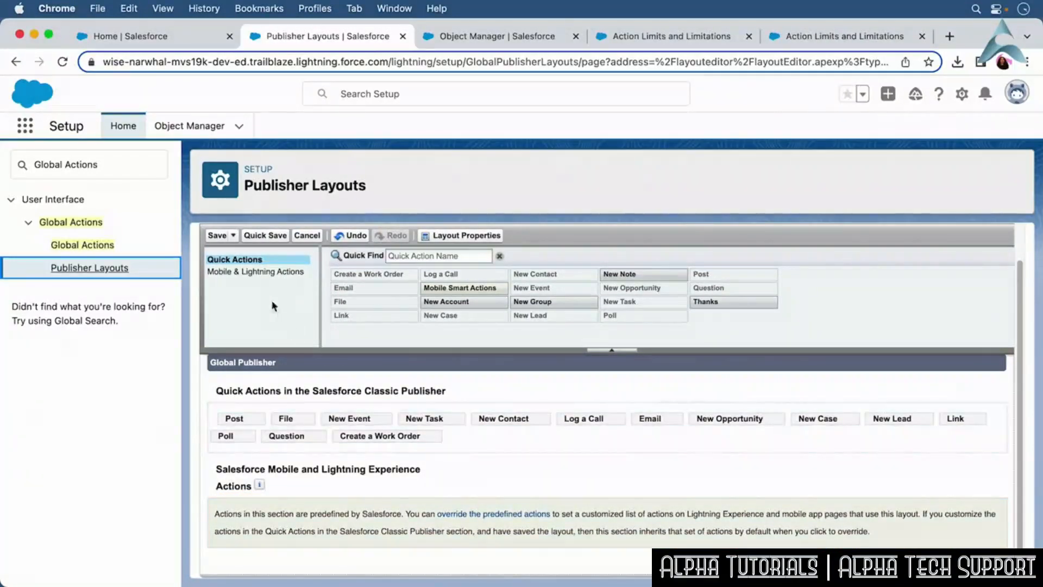
left_click(218, 236)
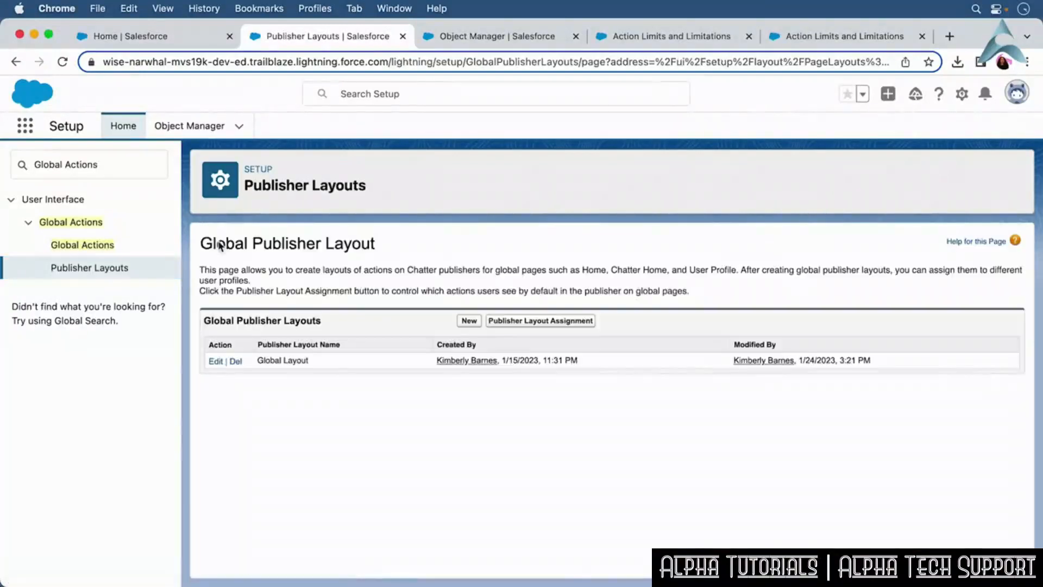
Open the Account object's Buttons, Links, and Actions in Setup and start a new action.
left_click(166, 33)
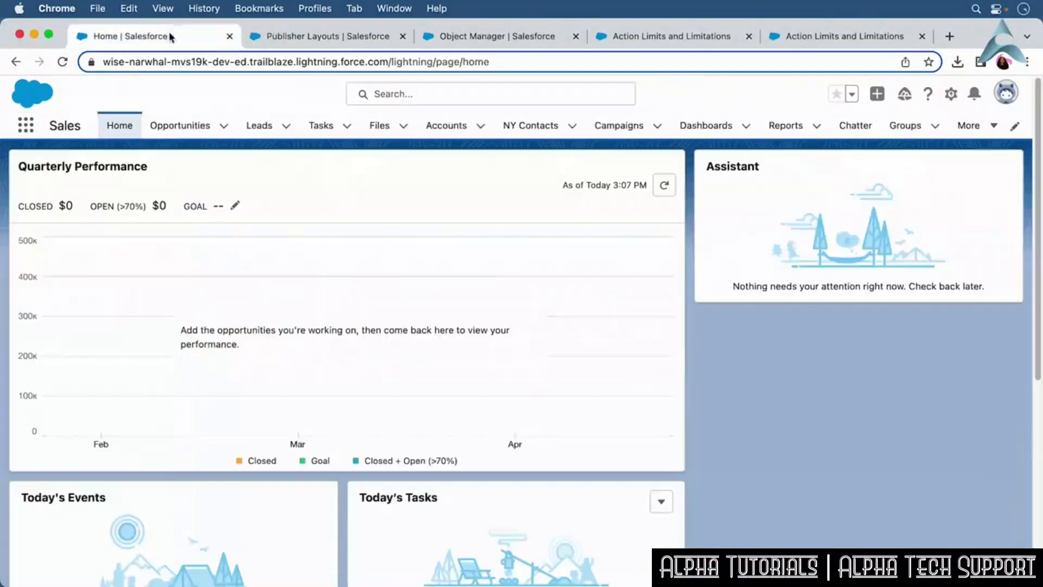
left_click(876, 95)
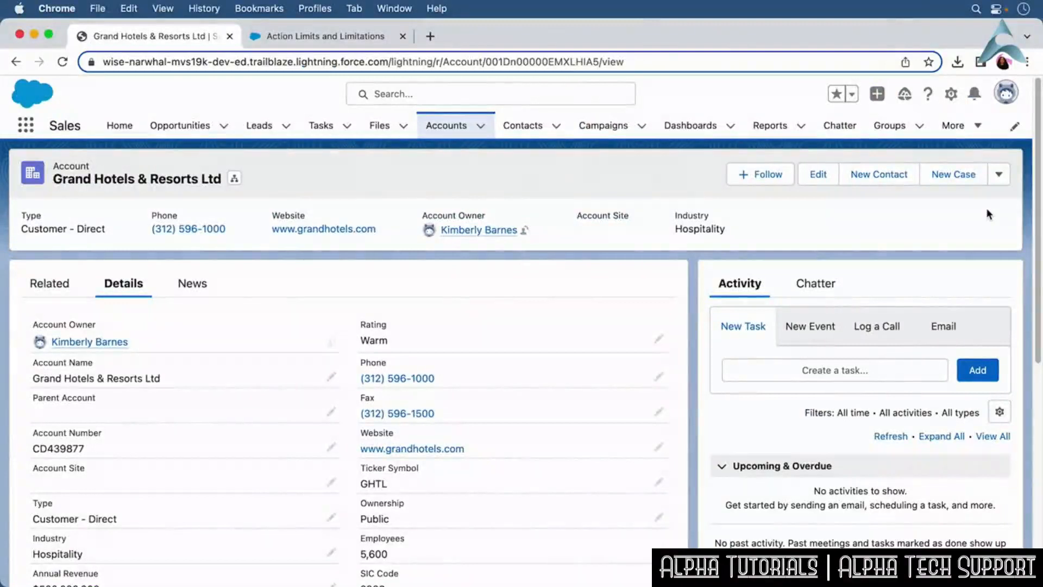
left_click(950, 94)
left_click(917, 285)
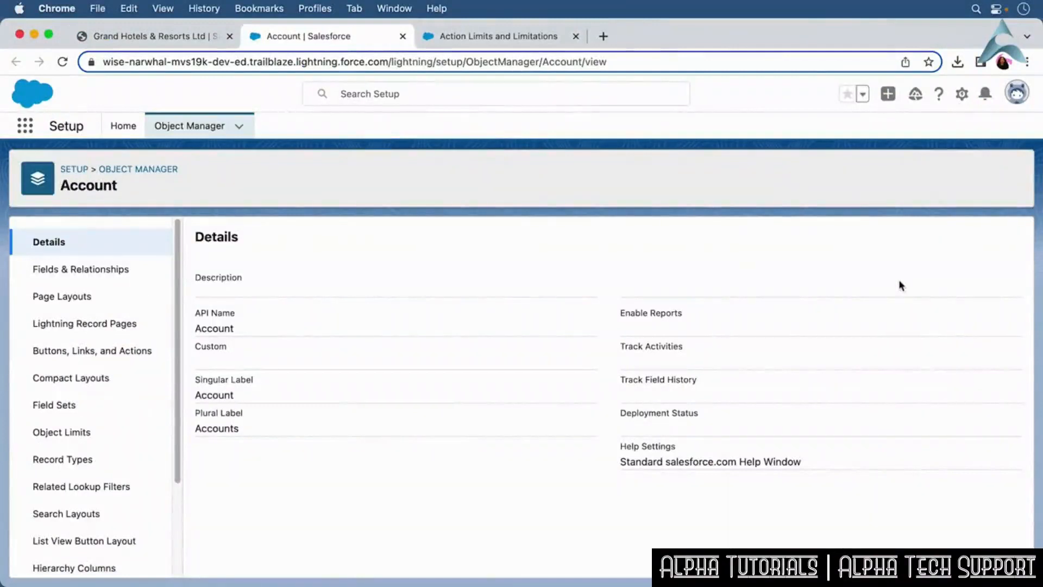
left_click(96, 352)
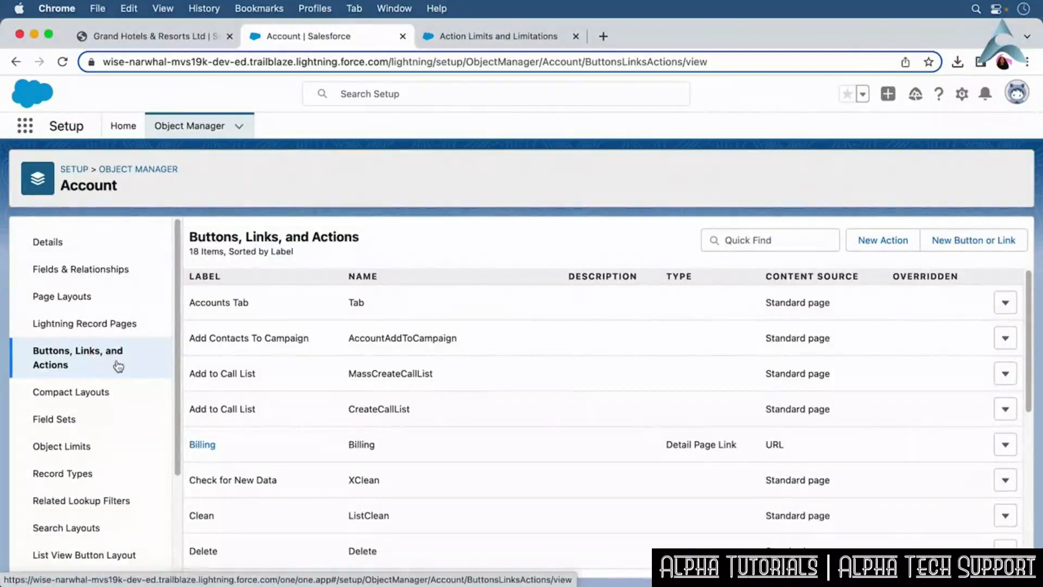
left_click(881, 243)
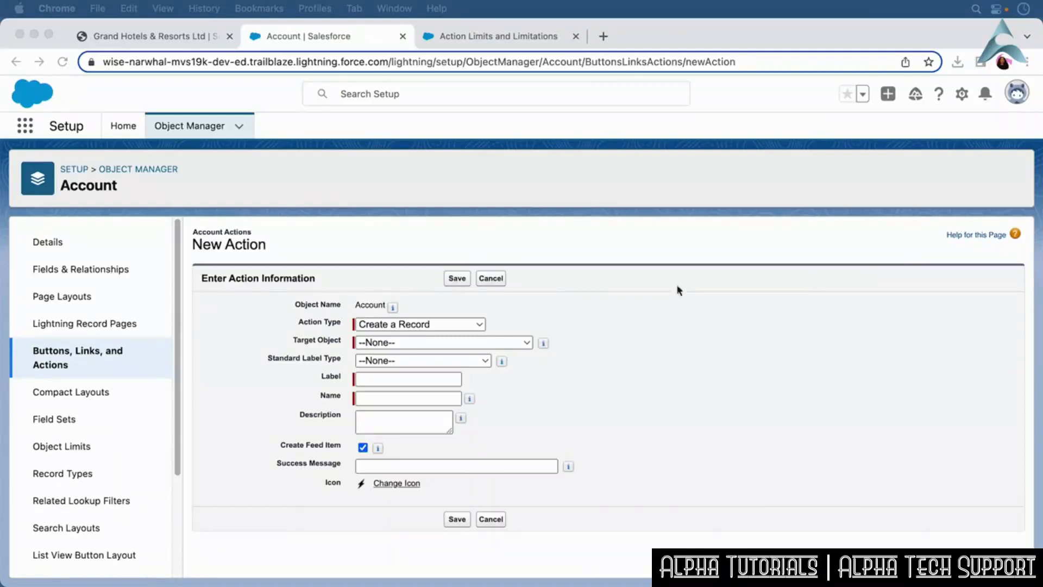
Create an Account action targeting Work Order with New [Record] label type, description "Creates a work order for the account" and a success message, and save.
left_click(484, 343)
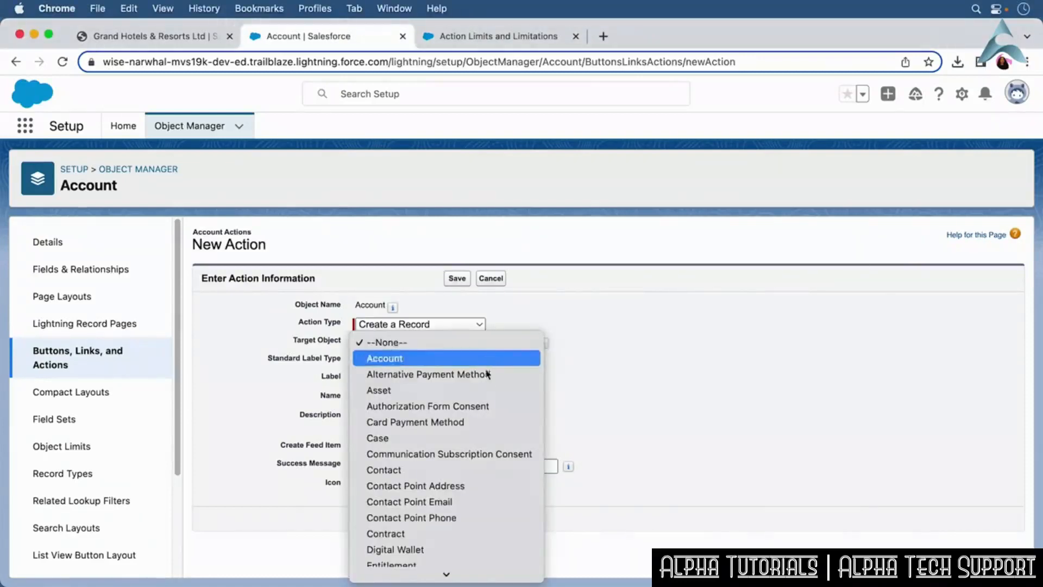
mouse_move(462, 581)
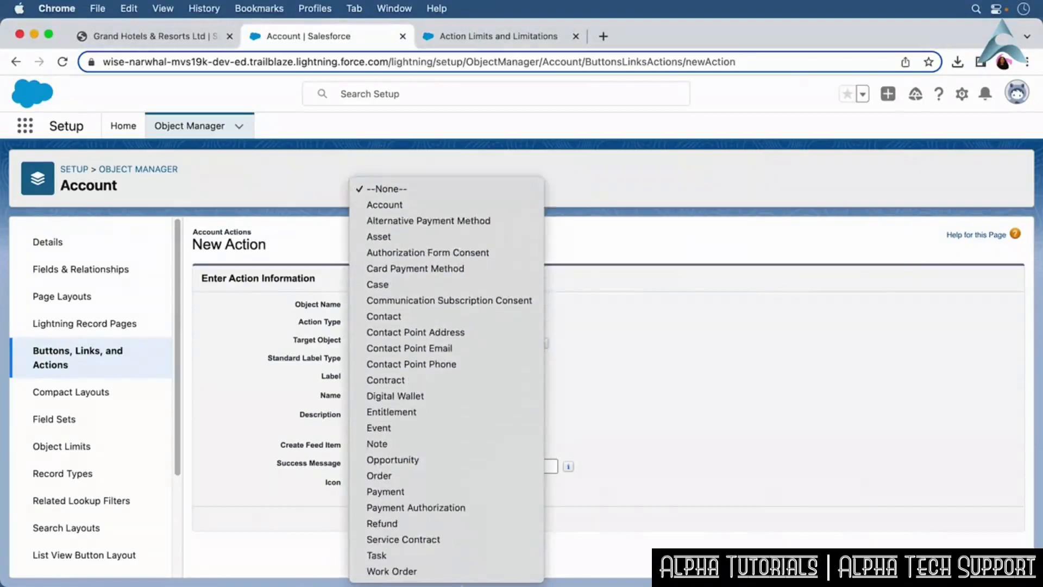
left_click(456, 571)
left_click(440, 363)
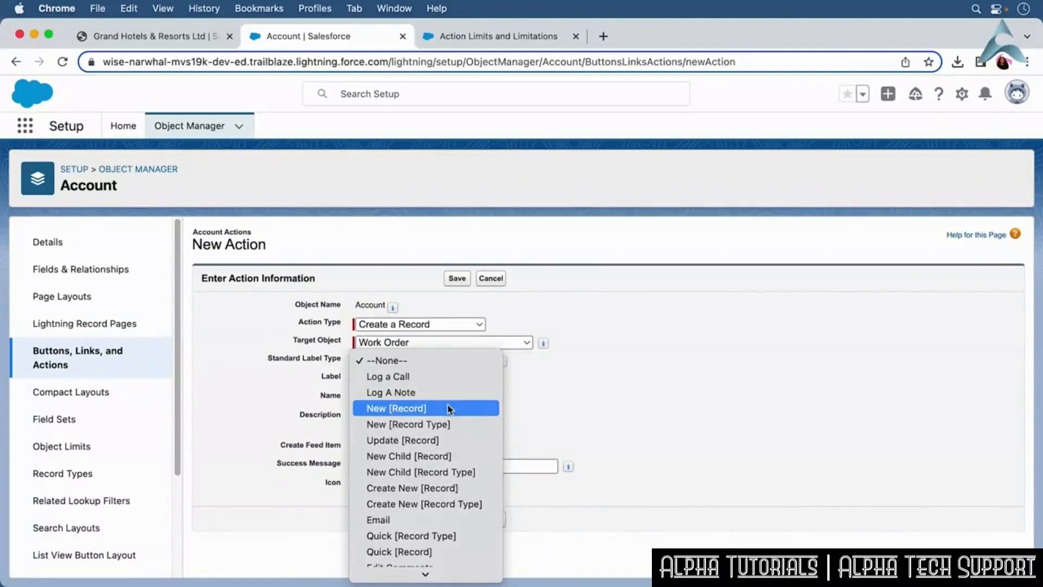
left_click(449, 407)
left_click(419, 378)
type("Cr")
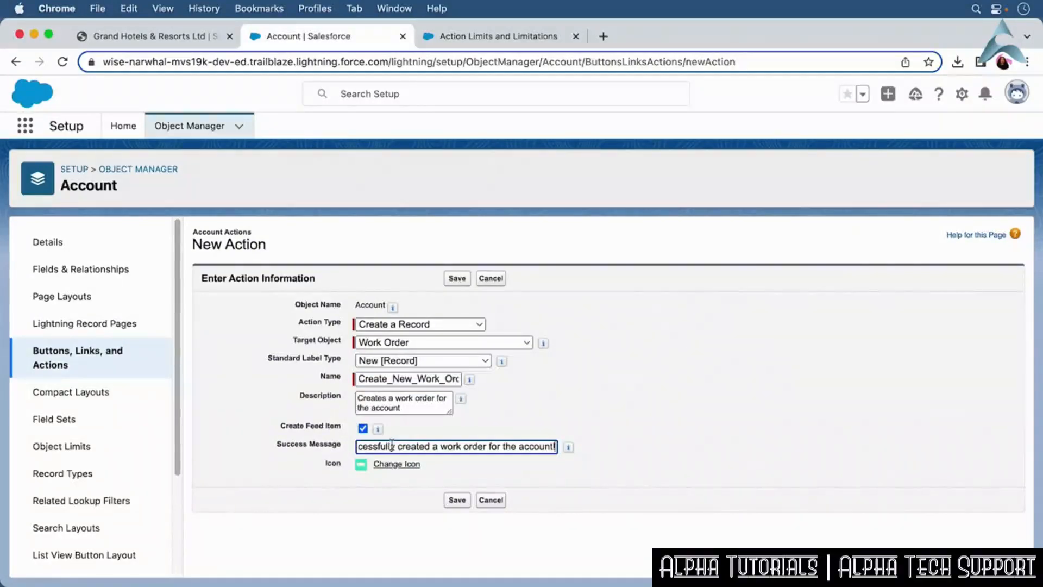
left_click(455, 499)
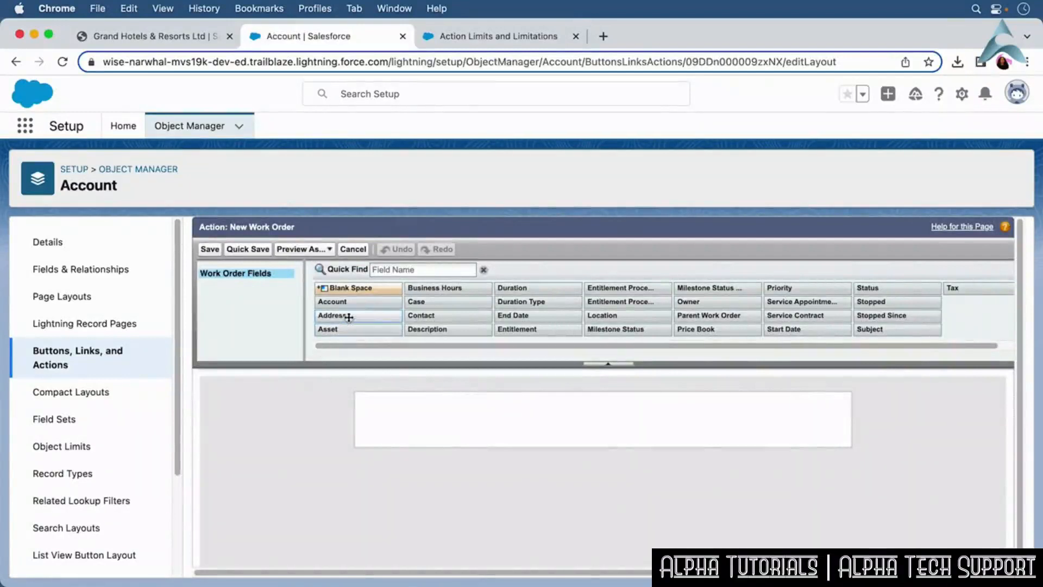
Add the Account, Asset, Location, Parent Work Order and Owner fields to the New Work Order action layout.
left_click_drag(346, 304, 396, 407)
left_click_drag(327, 328, 411, 459)
left_click_drag(570, 320, 646, 427)
left_click_drag(706, 316, 679, 459)
left_click_drag(689, 301, 678, 491)
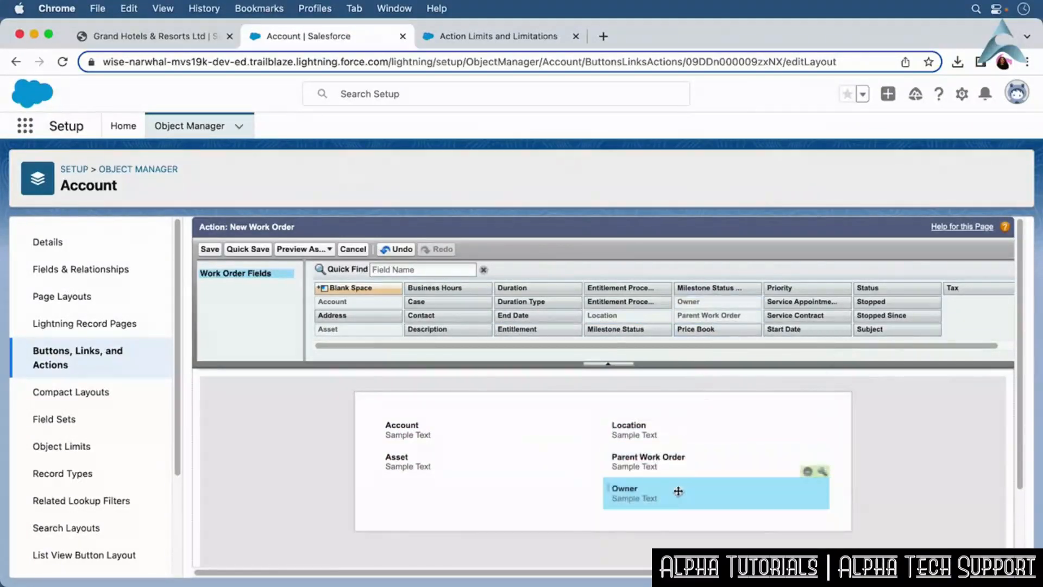
Save the New Work Order action layout, and add the Create a Work Order action to the Account Layout's Classic Publisher quick actions and save.
left_click(214, 253)
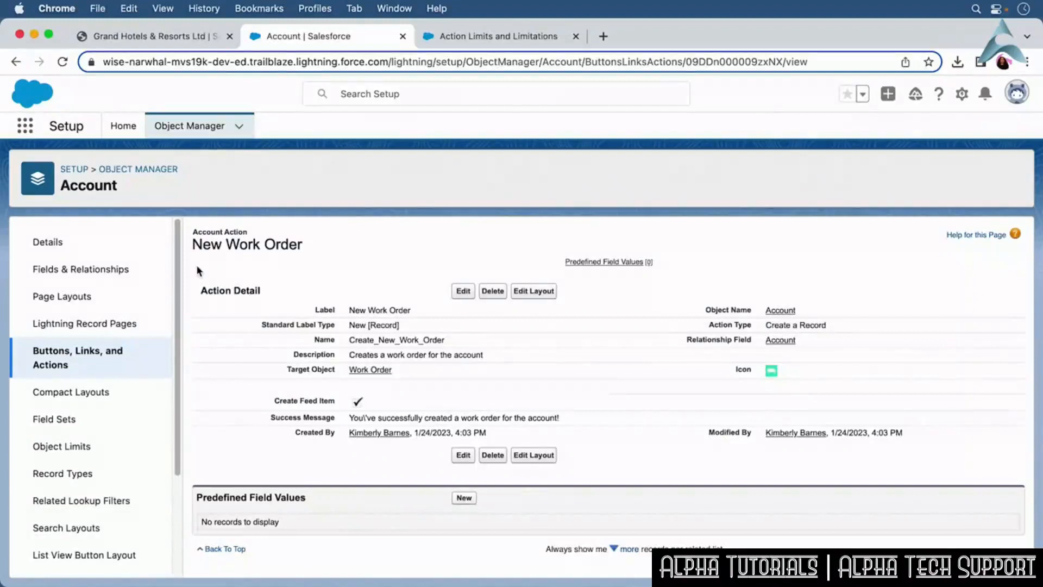
left_click(115, 298)
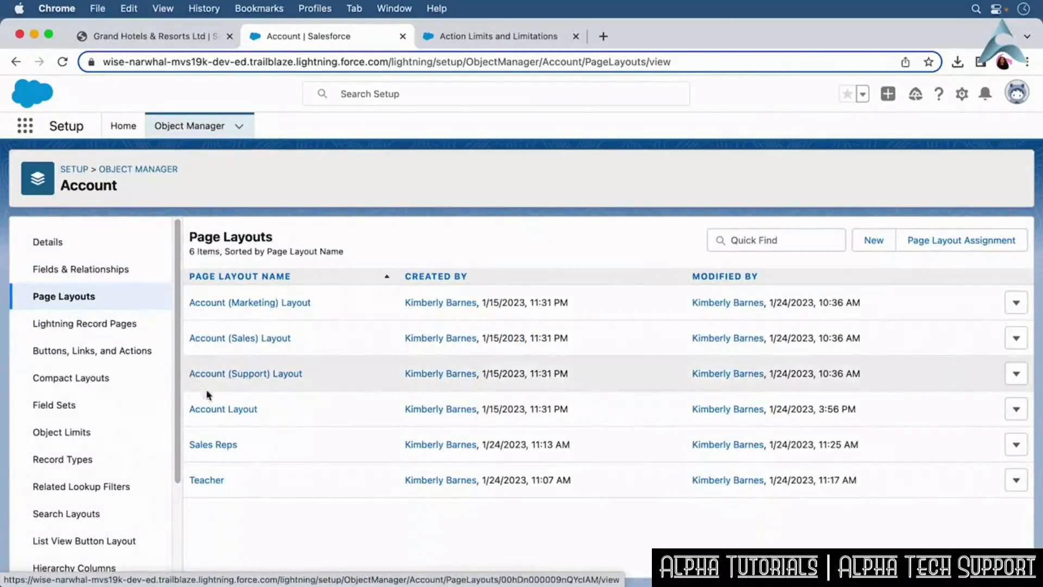
left_click(218, 409)
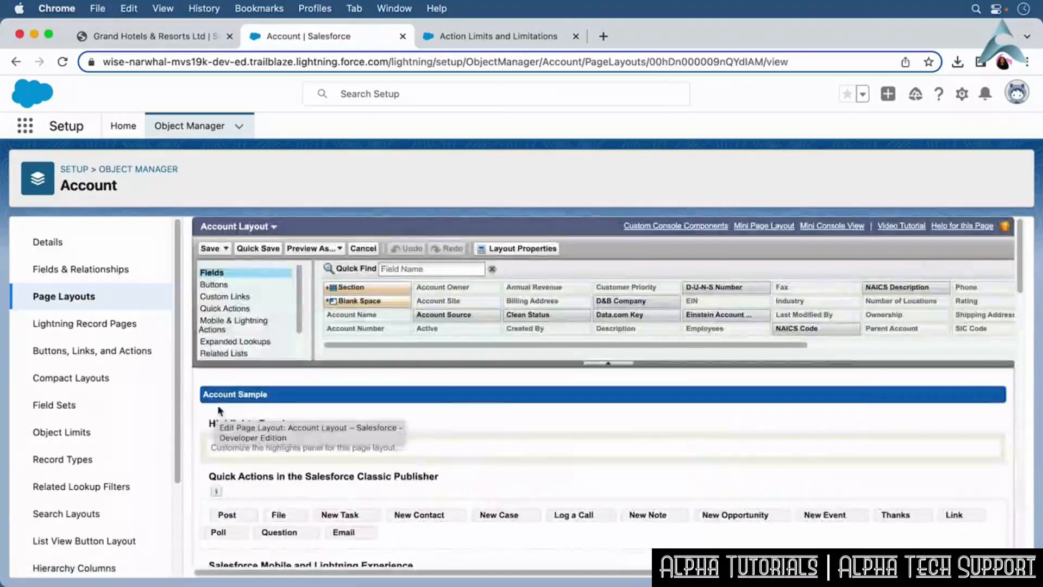
left_click(241, 313)
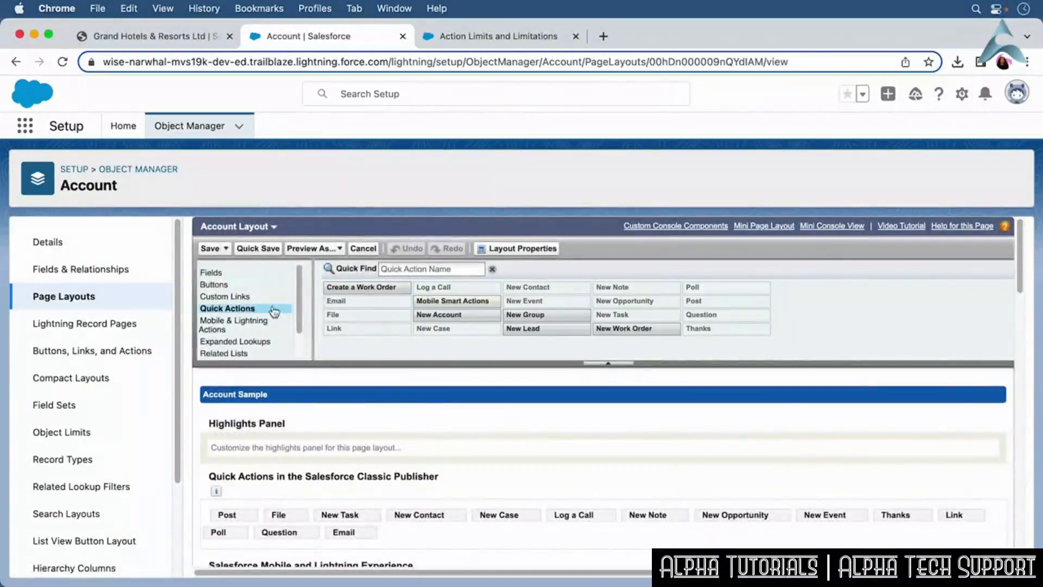
left_click_drag(356, 289, 433, 531)
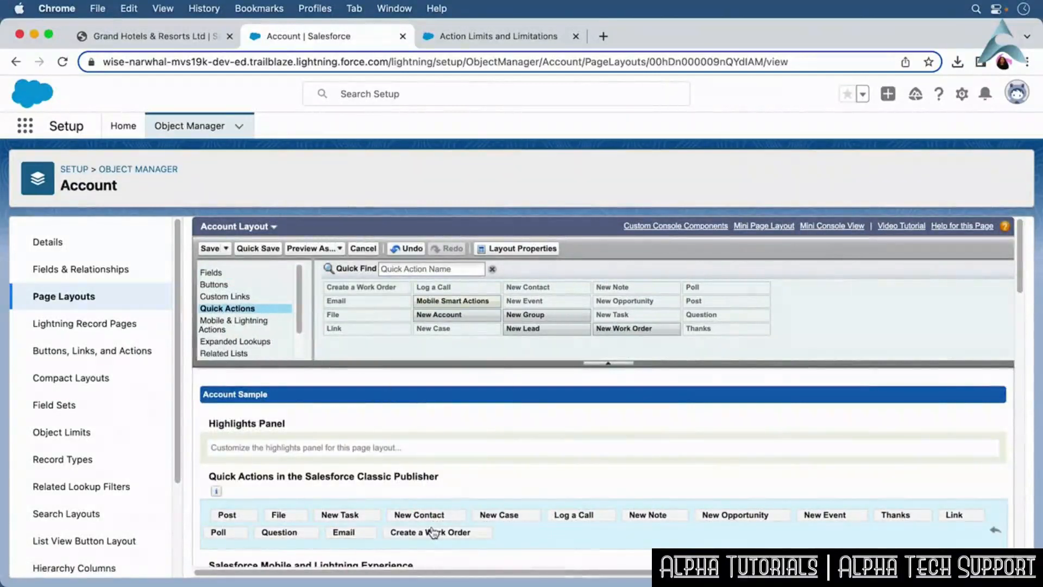
left_click(211, 248)
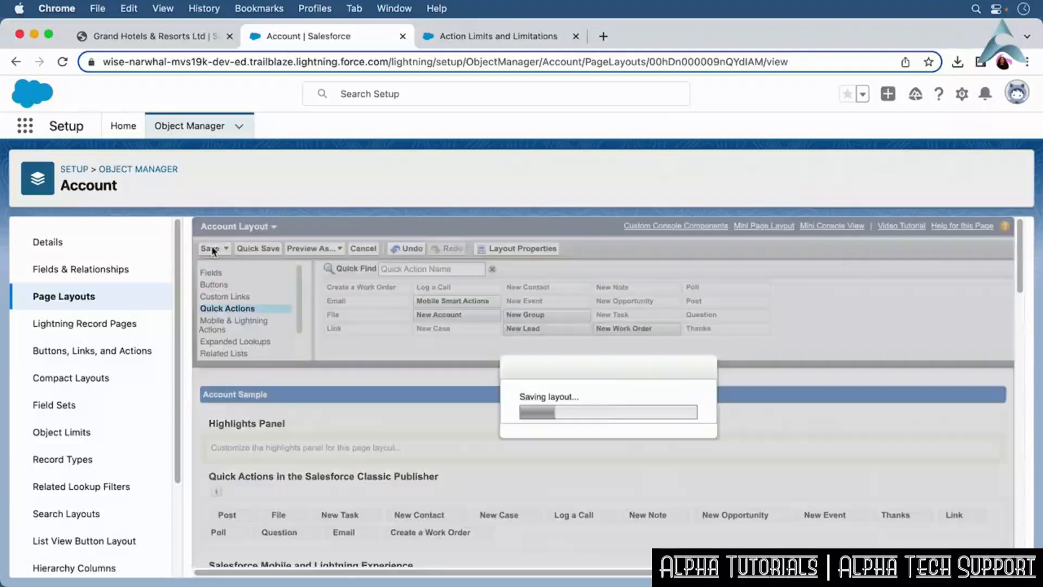
Reload the Grand Hotels & Resorts Ltd account record and open its actions menu to check the new action.
left_click(155, 36)
left_click(64, 61)
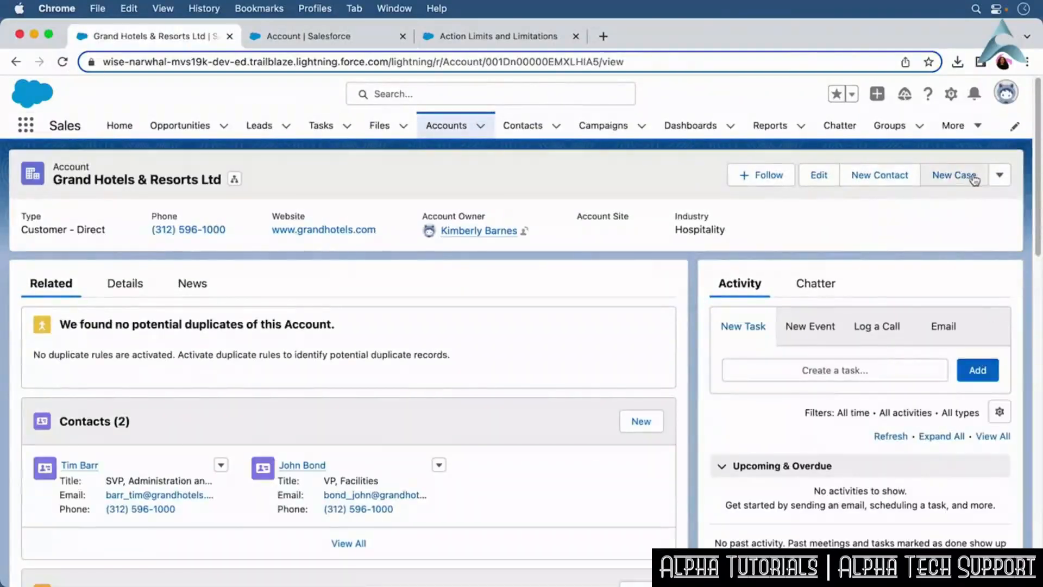
left_click(997, 179)
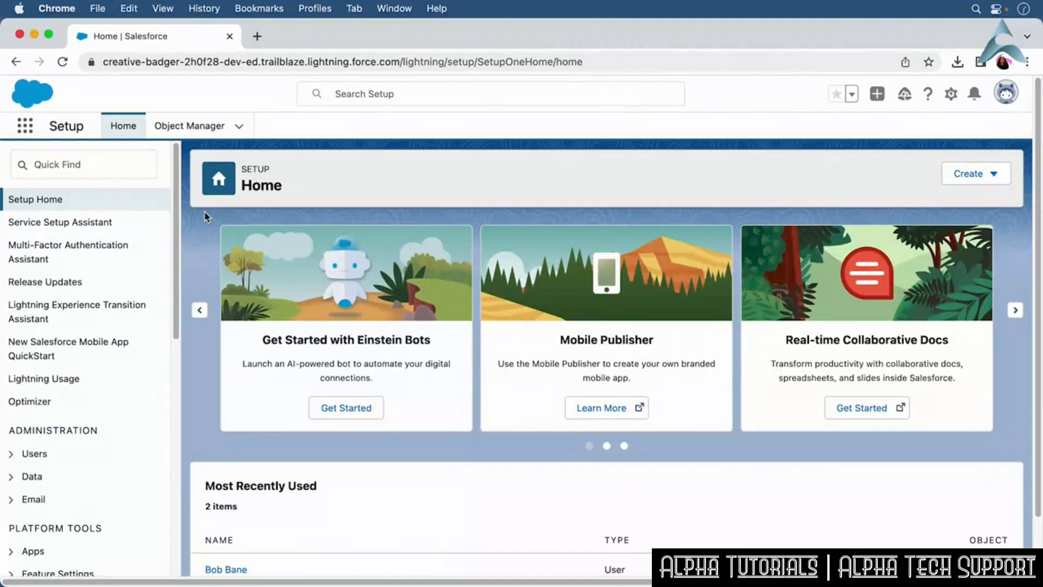
Open Lead Assignment Rules and create a new rule named Sales Agents.
left_click(75, 165)
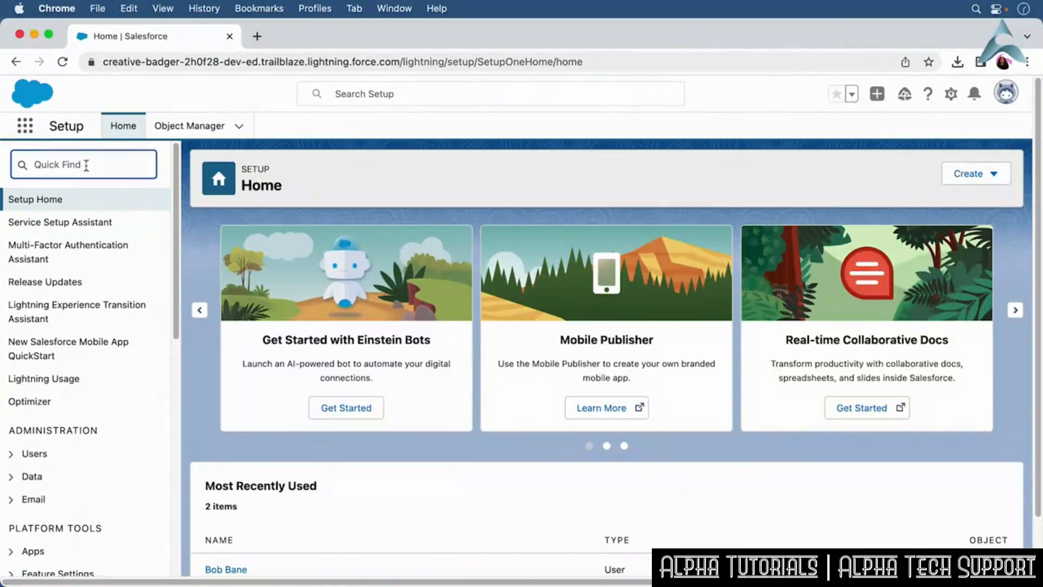
type("Le")
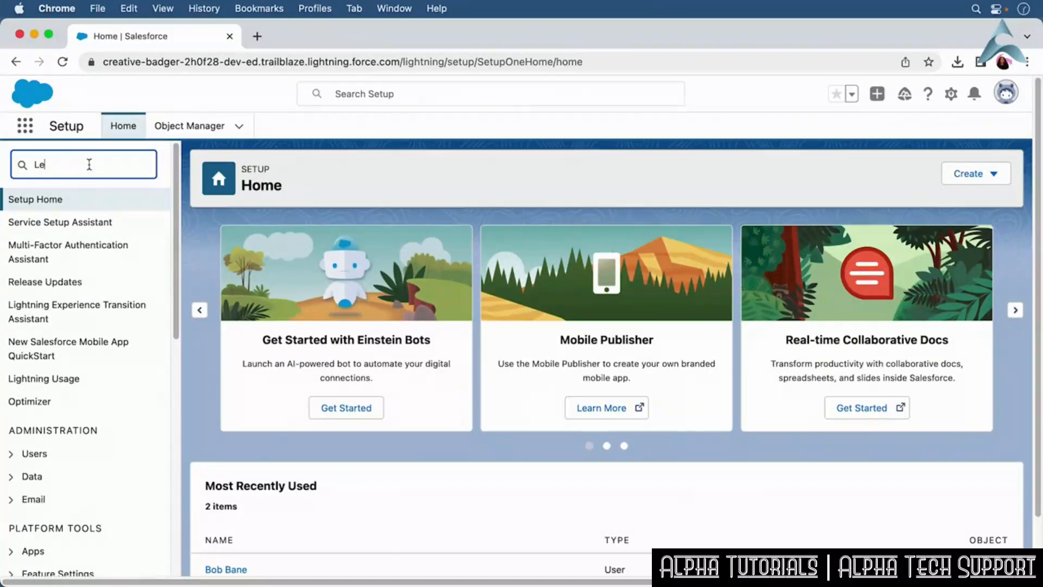
type("ad Assignment")
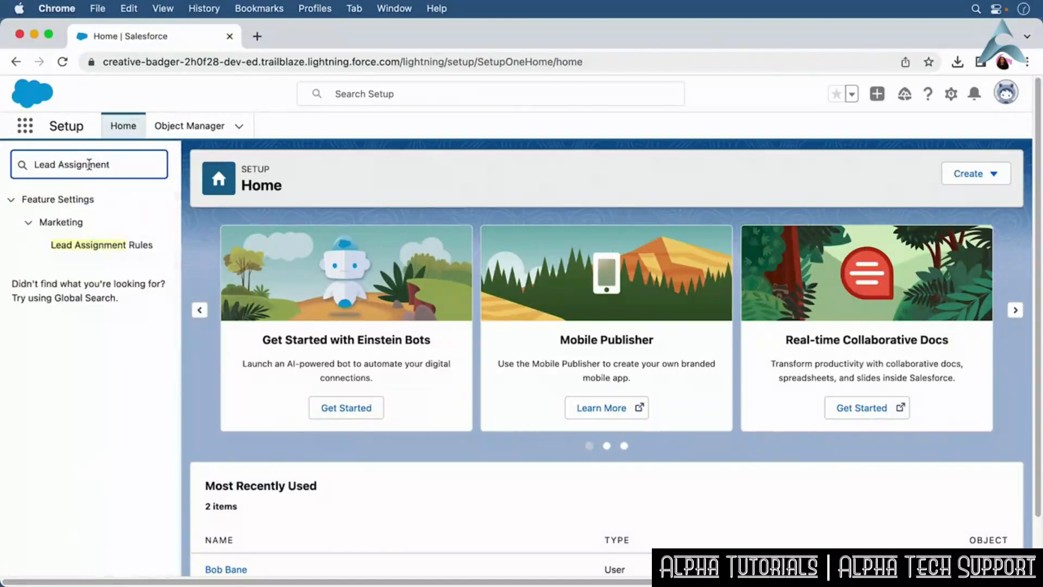
left_click(139, 245)
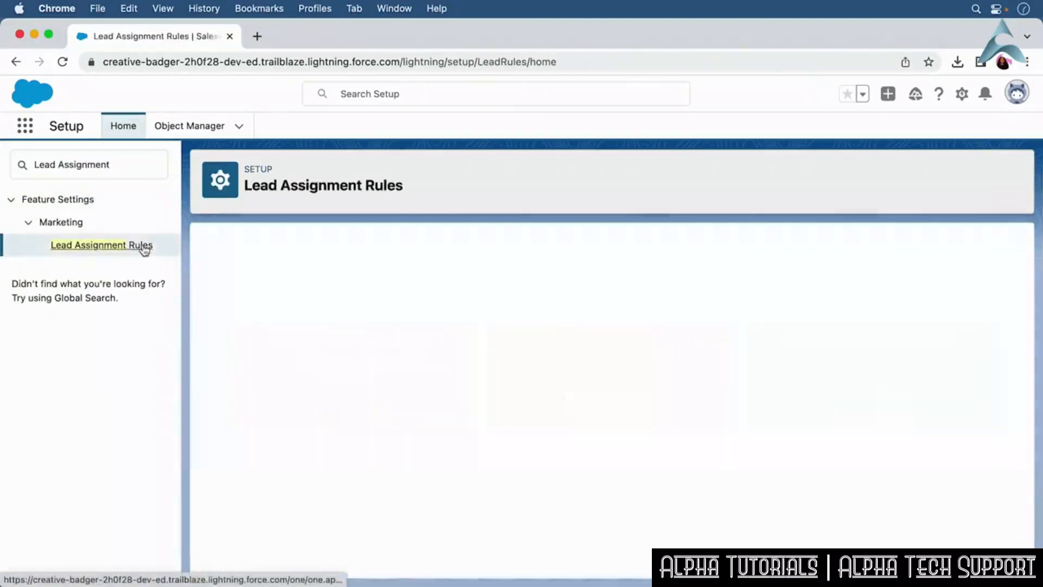
left_click(471, 321)
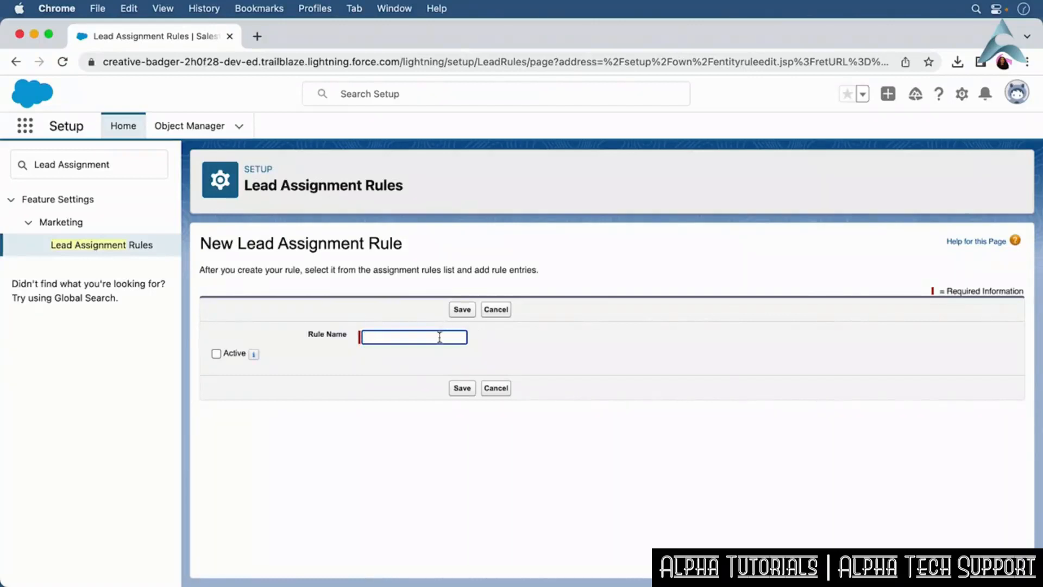
type("Sales Agents")
left_click(464, 391)
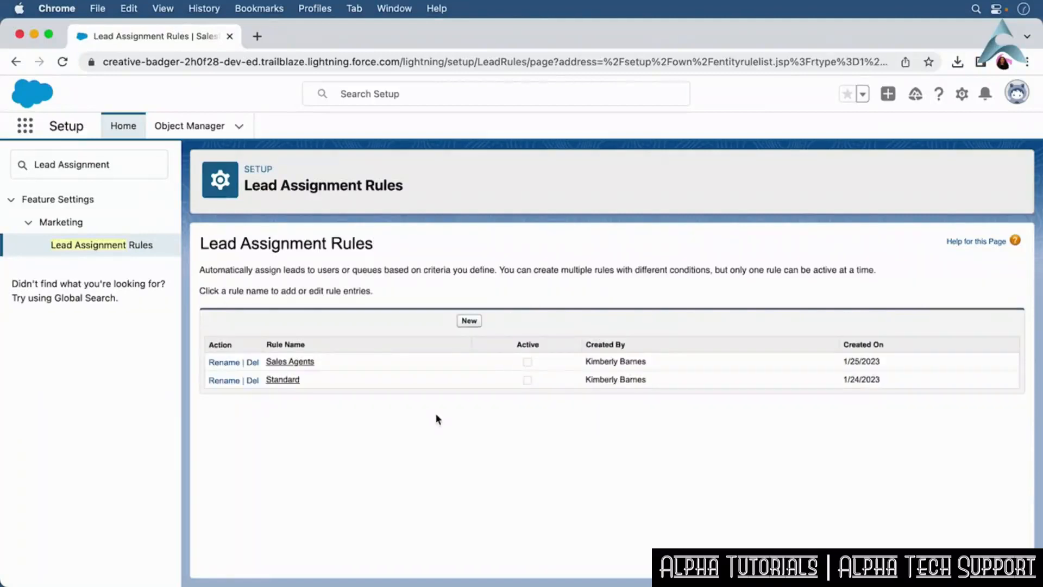
Open the Sales Agents rule and start a new rule entry with sort order 1.
left_click(302, 362)
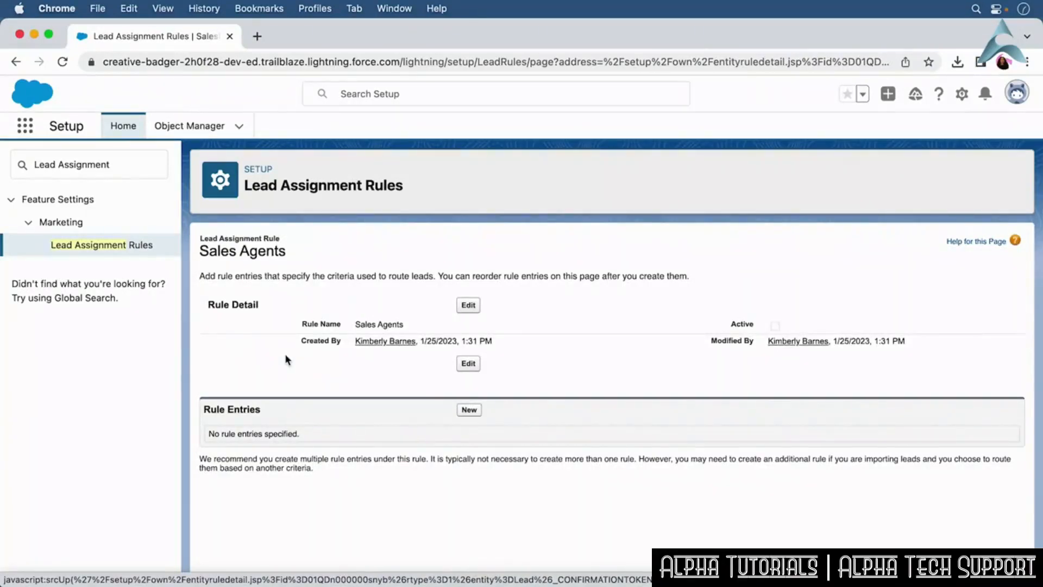
left_click(469, 410)
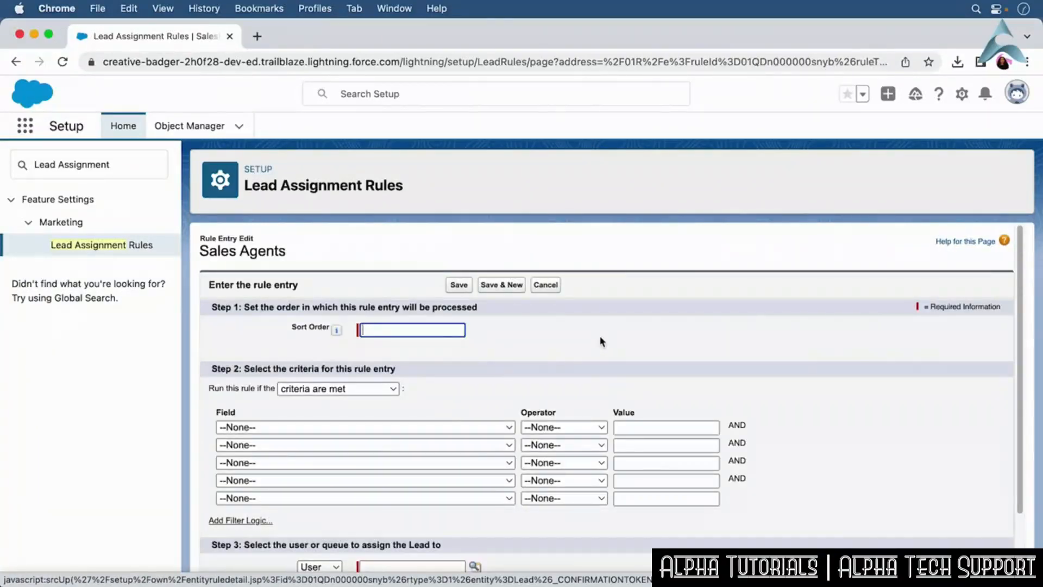
type("1")
left_click(602, 341)
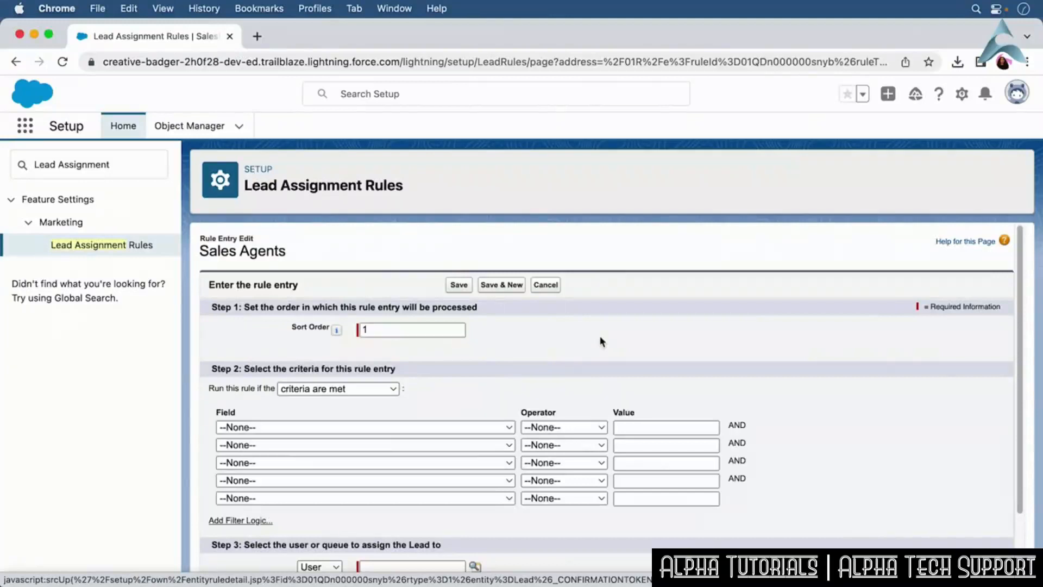
left_click_drag(1020, 297, 1014, 371)
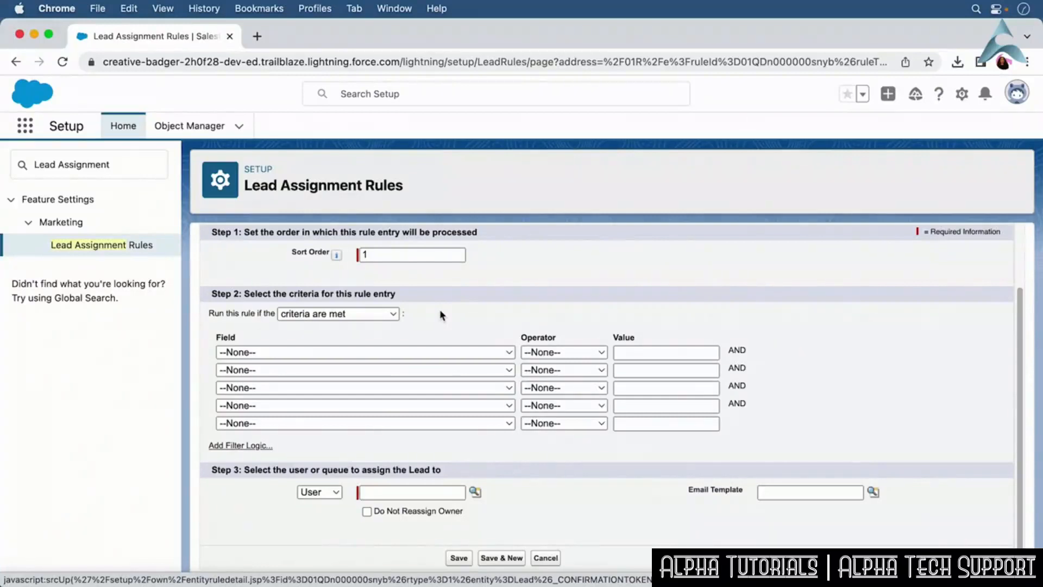
left_click(391, 314)
left_click(386, 329)
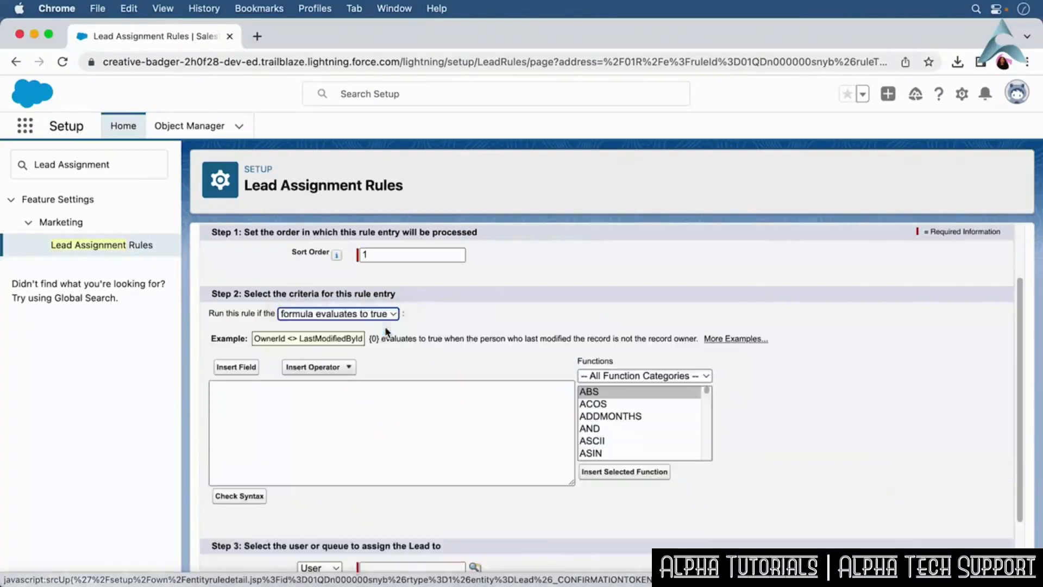
left_click(376, 318)
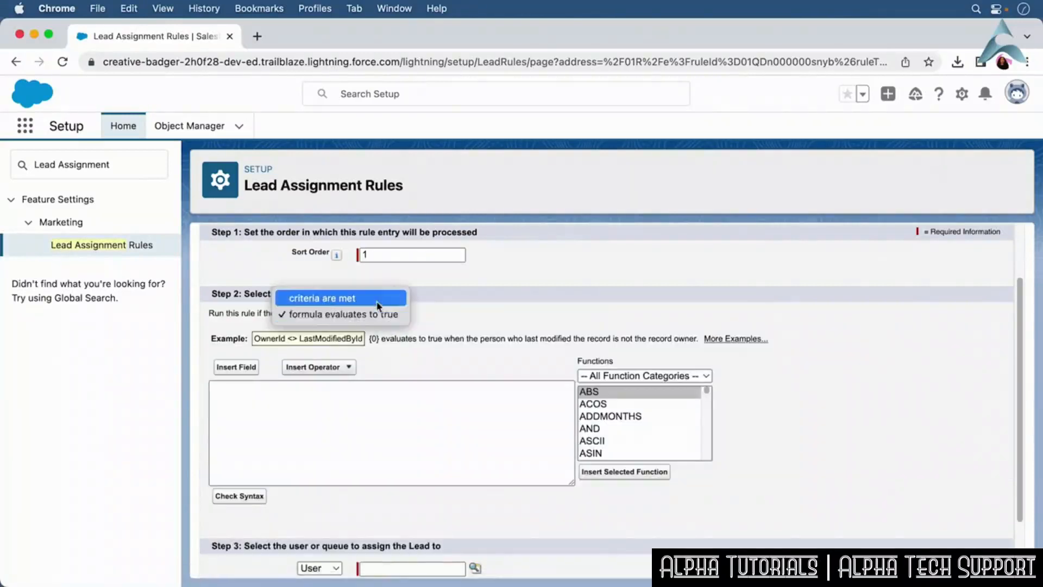
left_click(375, 301)
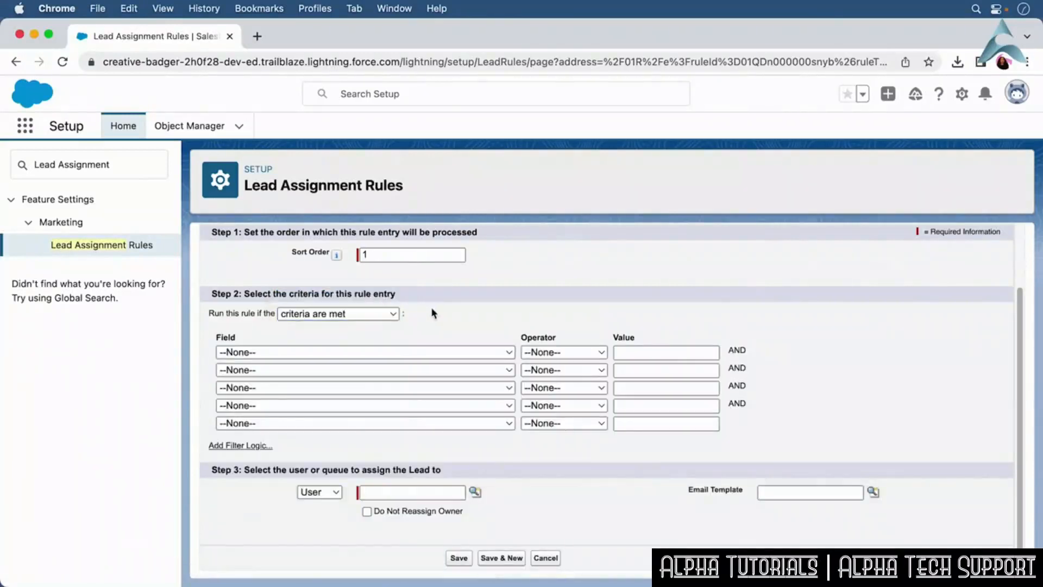
Set the entry's first criterion to Lead: State/Province equals CA.
left_click(430, 350)
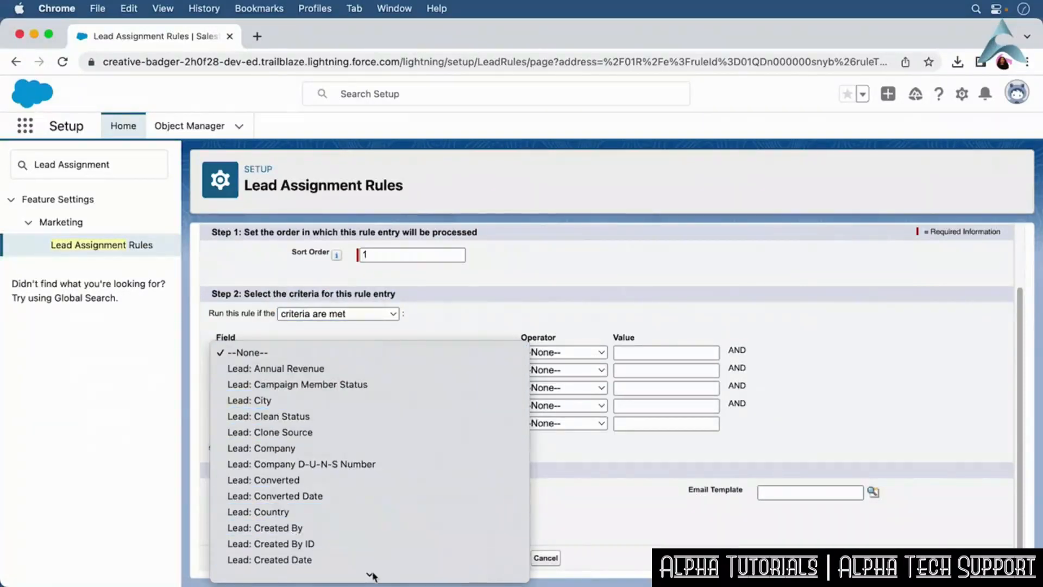
scroll(372, 543, "down", 10)
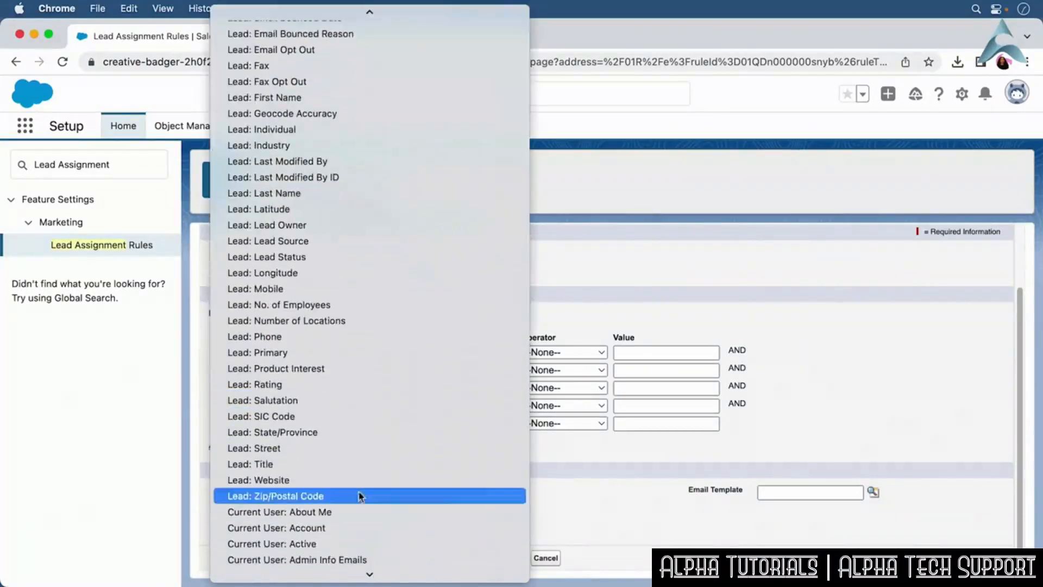
left_click(347, 434)
left_click(560, 353)
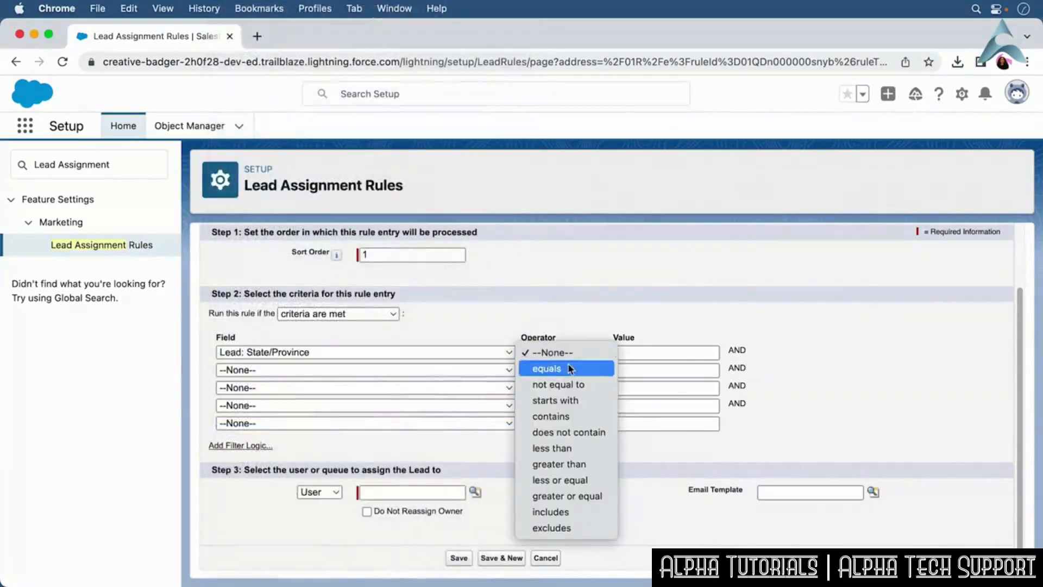
left_click(568, 365)
left_click(622, 351)
type("CA")
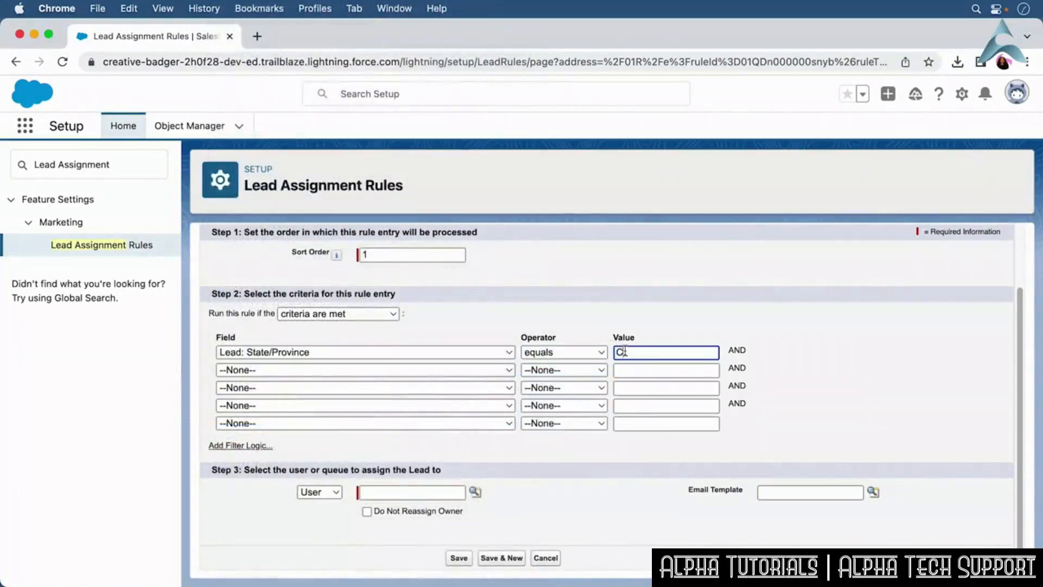
left_click(420, 446)
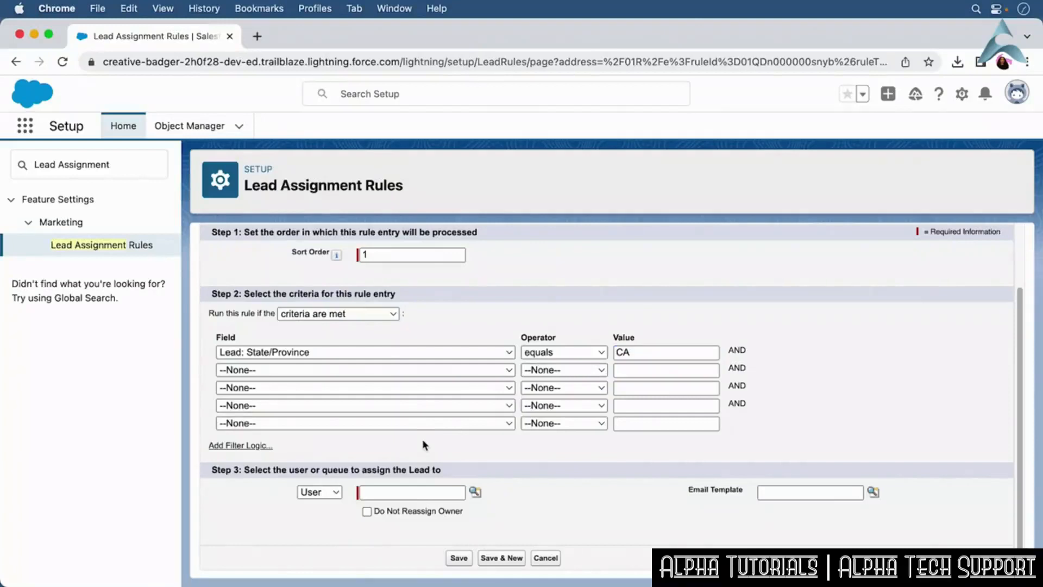
left_click(251, 447)
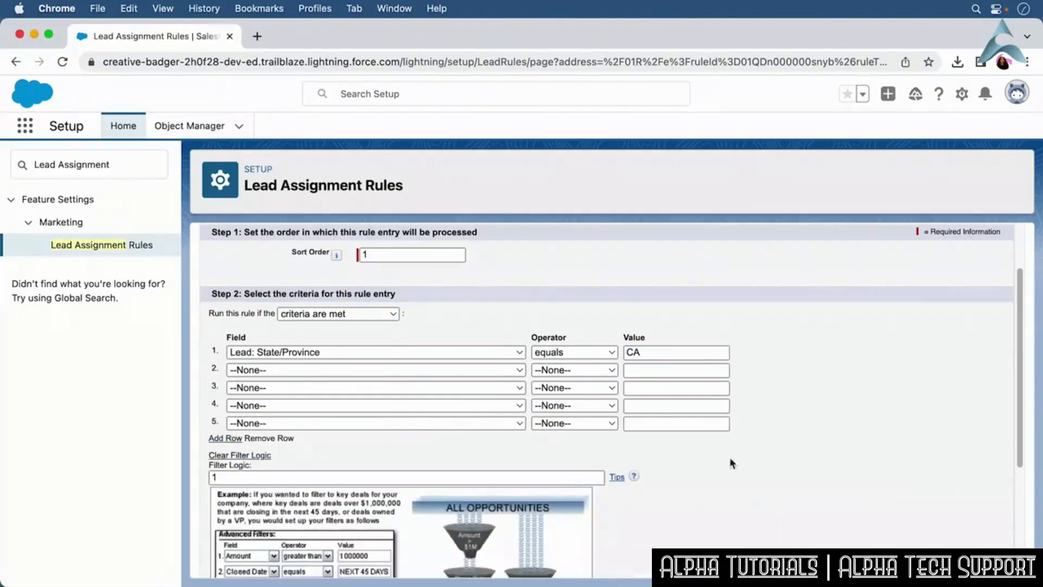
left_click_drag(1026, 462, 1022, 490)
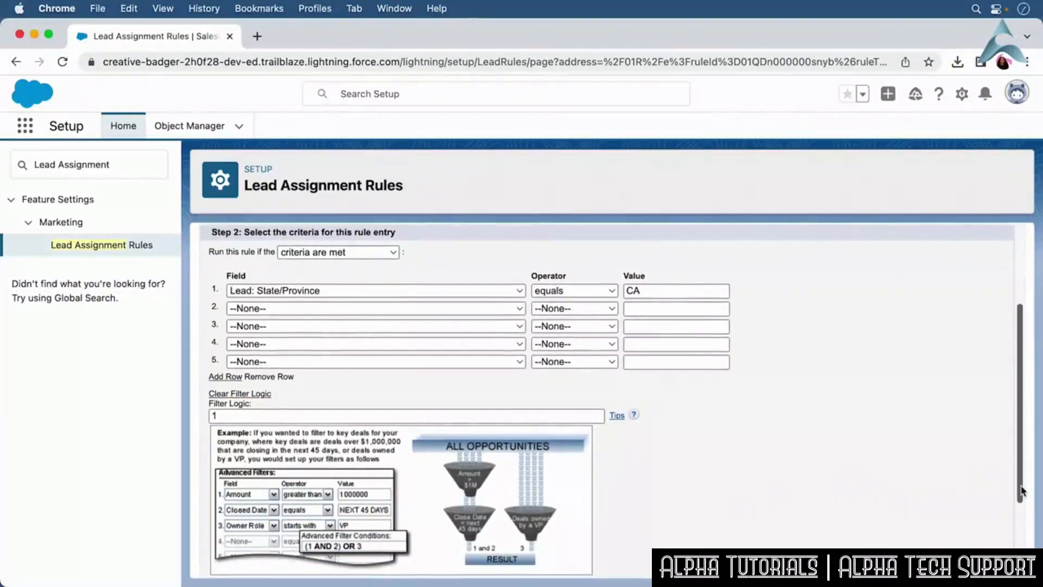
left_click(250, 394)
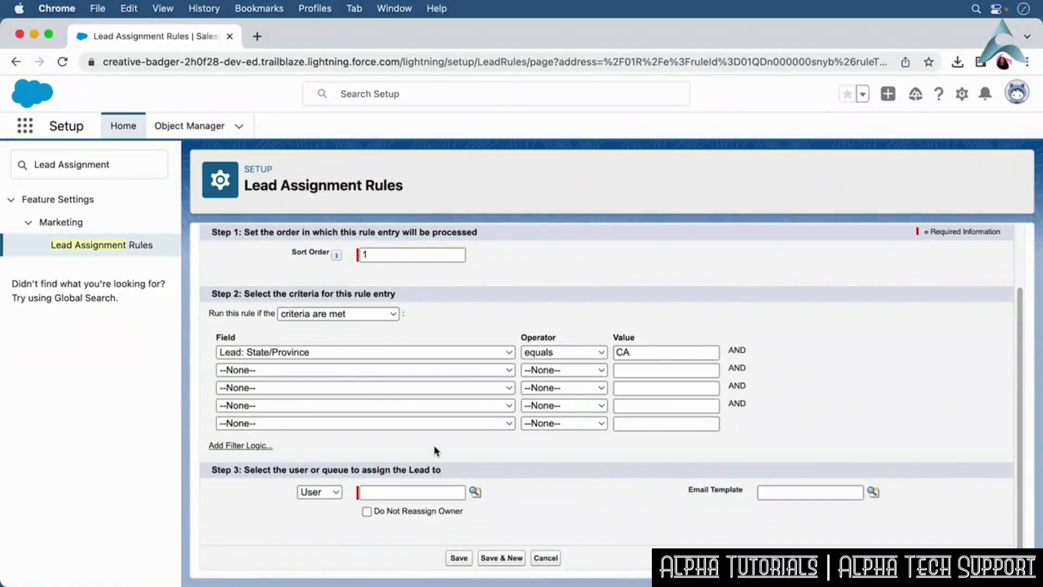
Assign matching leads to a user picked from the lookup and save the rule entry.
left_click(475, 491)
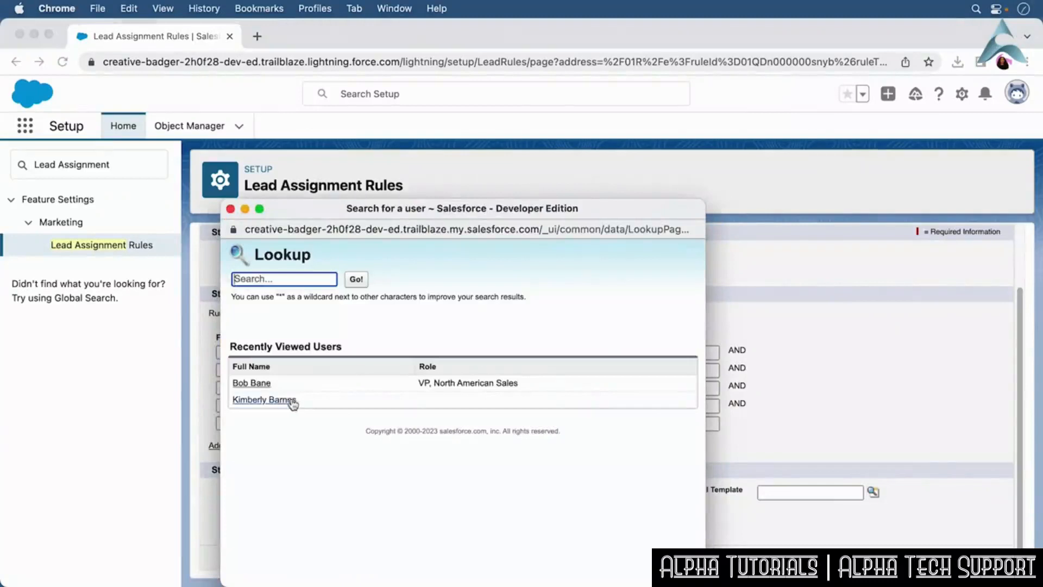
left_click(291, 403)
left_click(525, 485)
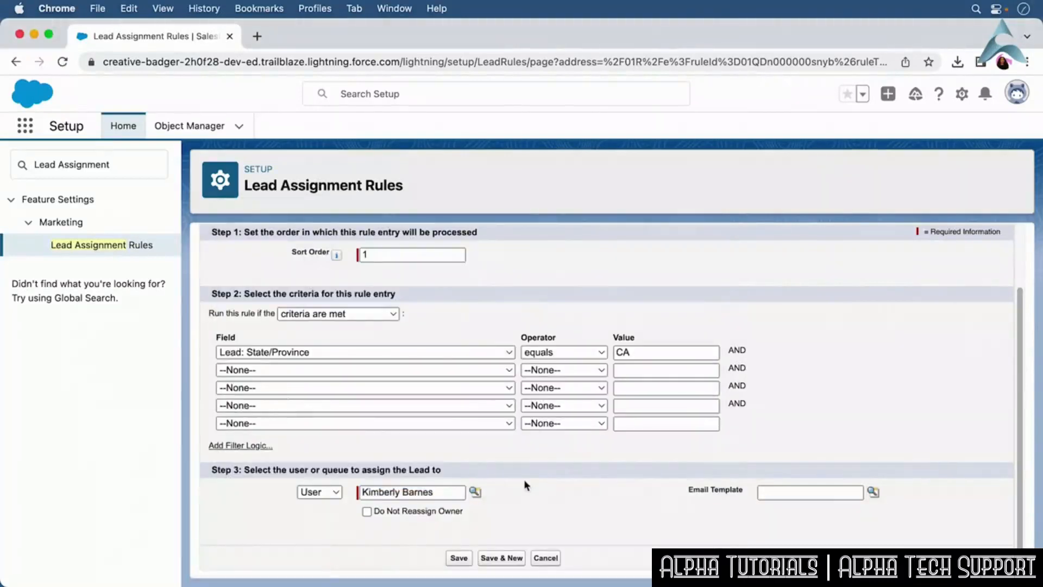
left_click(462, 561)
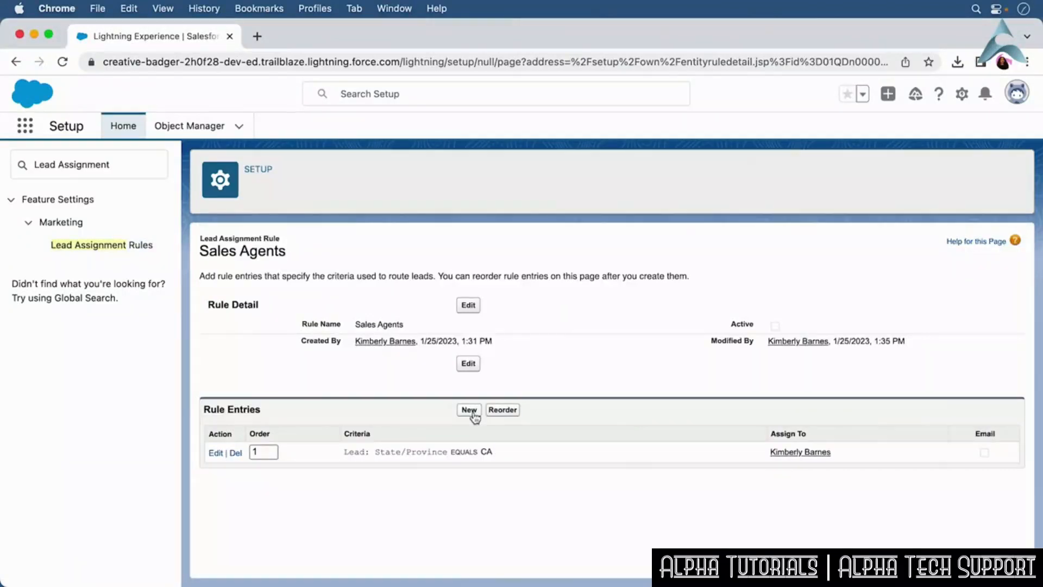
Add a second rule entry with order 2 where Lead: State/Province not equal to CA, assigned to another user.
left_click(471, 411)
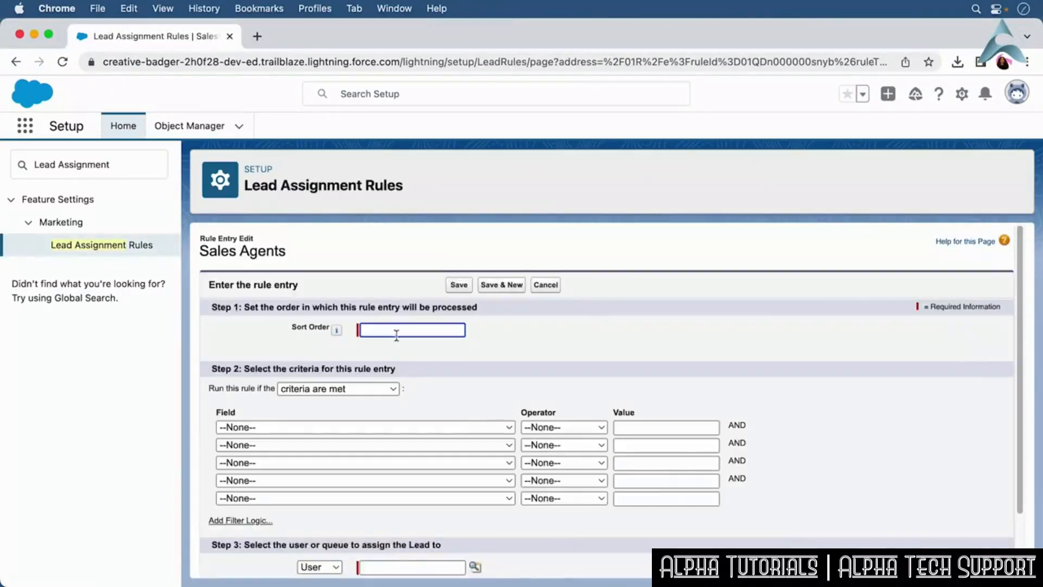
type("2")
left_click(344, 427)
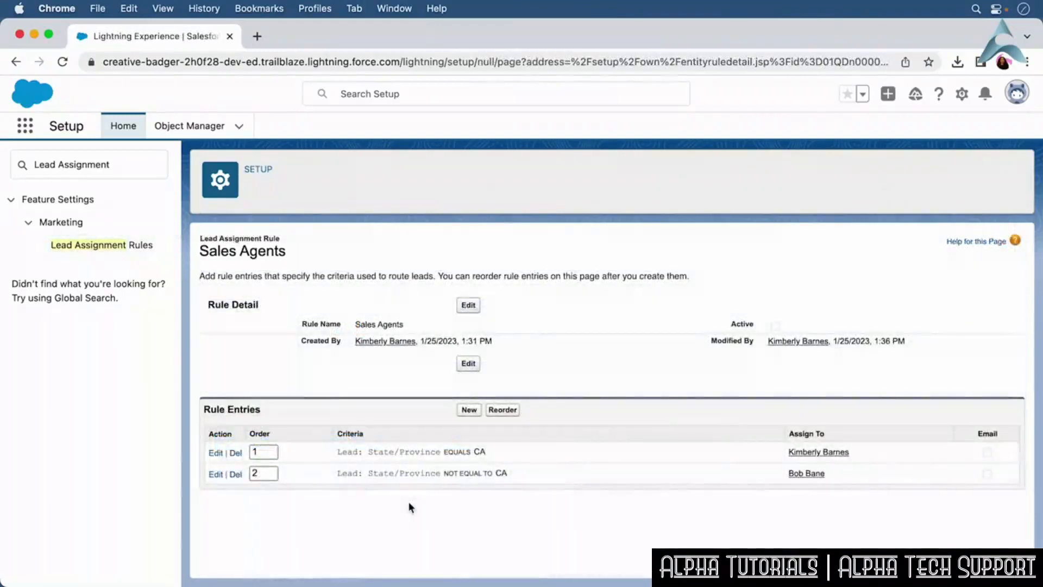
Reorder the rule entries so the State/Province not equal to CA entry is 1 and the equals CA entry is 2.
left_click(502, 410)
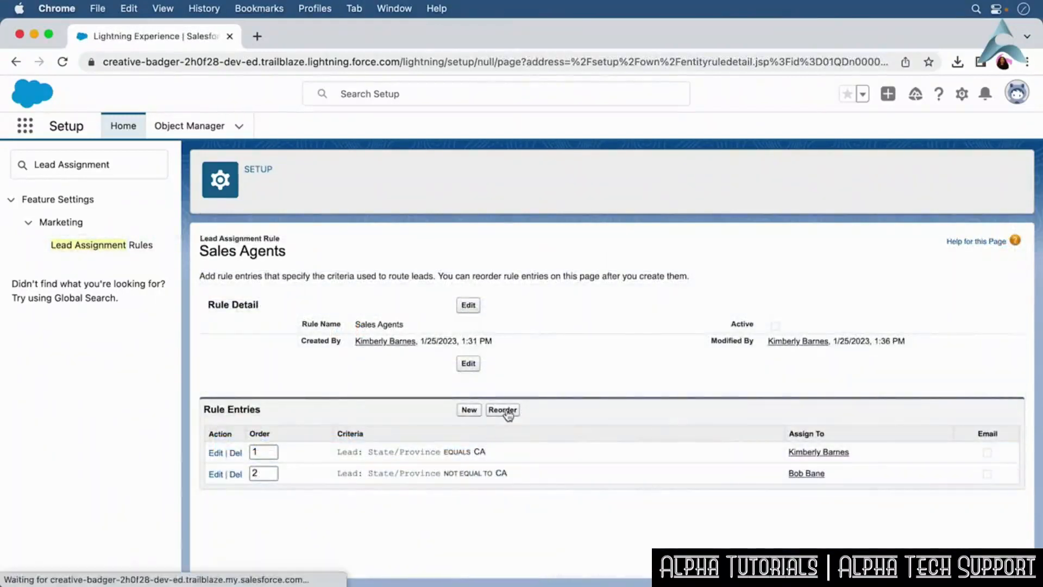
left_click(263, 473)
key("BackSpace")
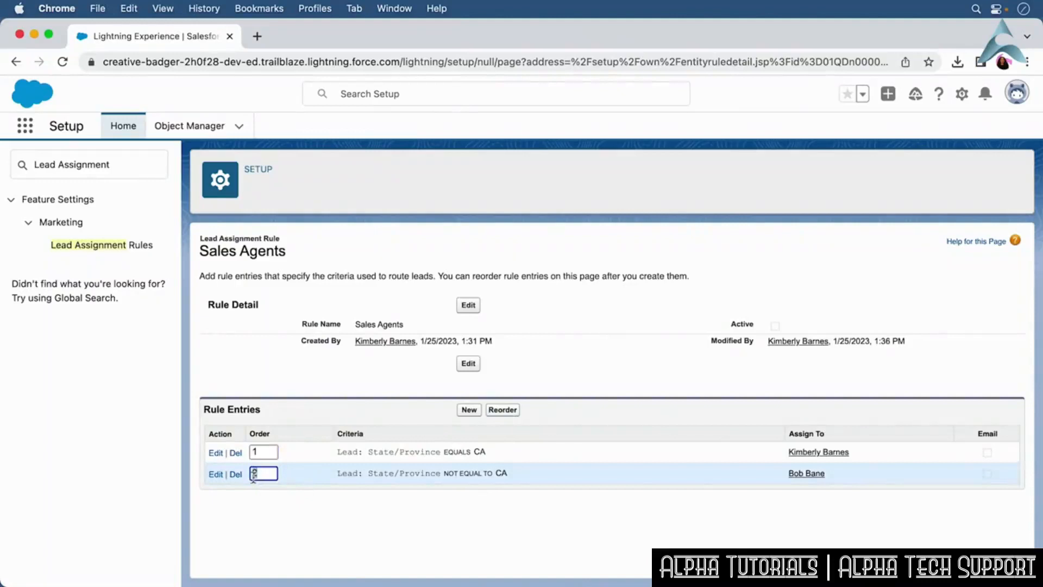
type("1")
left_click(263, 452)
key("BackSpace")
type("2")
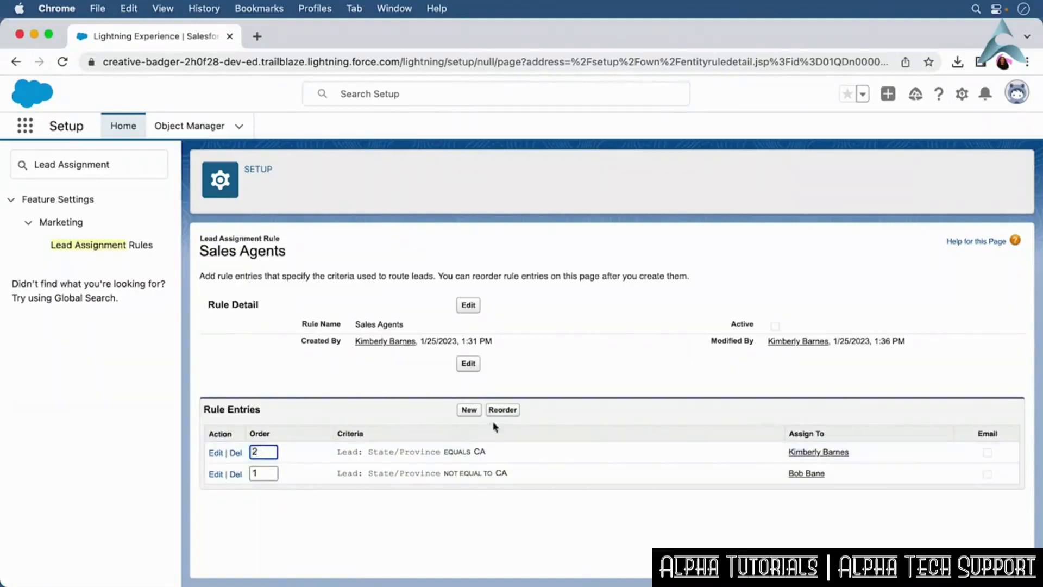
left_click(511, 413)
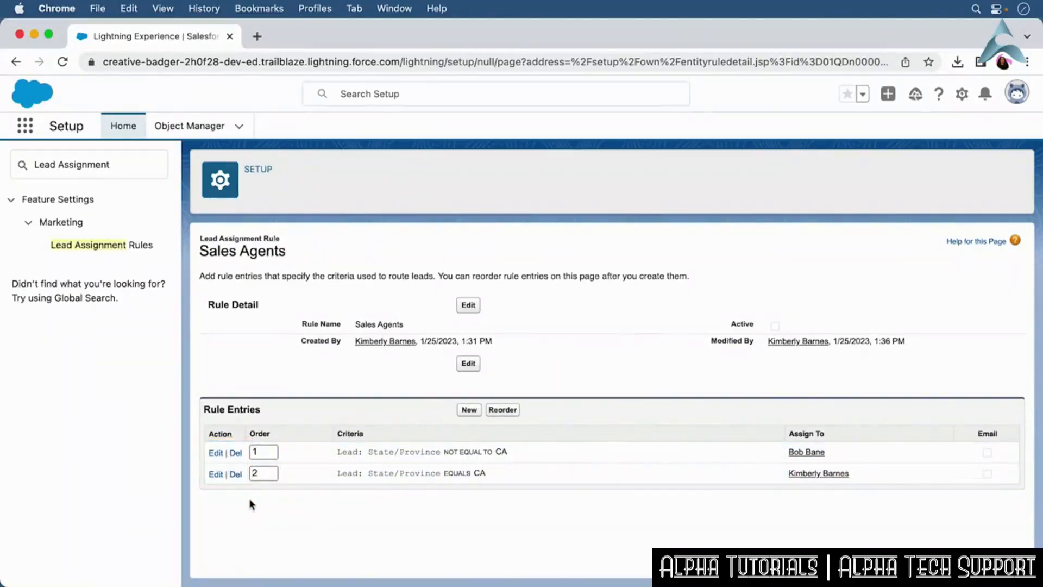
Edit the Sales Agents rule, mark it Active, and save it.
left_click(468, 304)
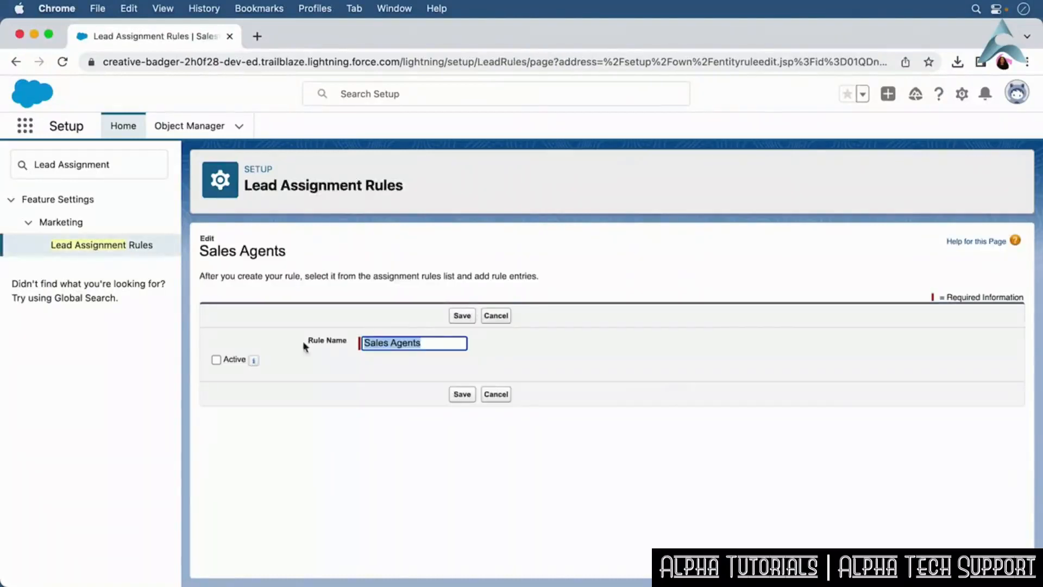
left_click(216, 360)
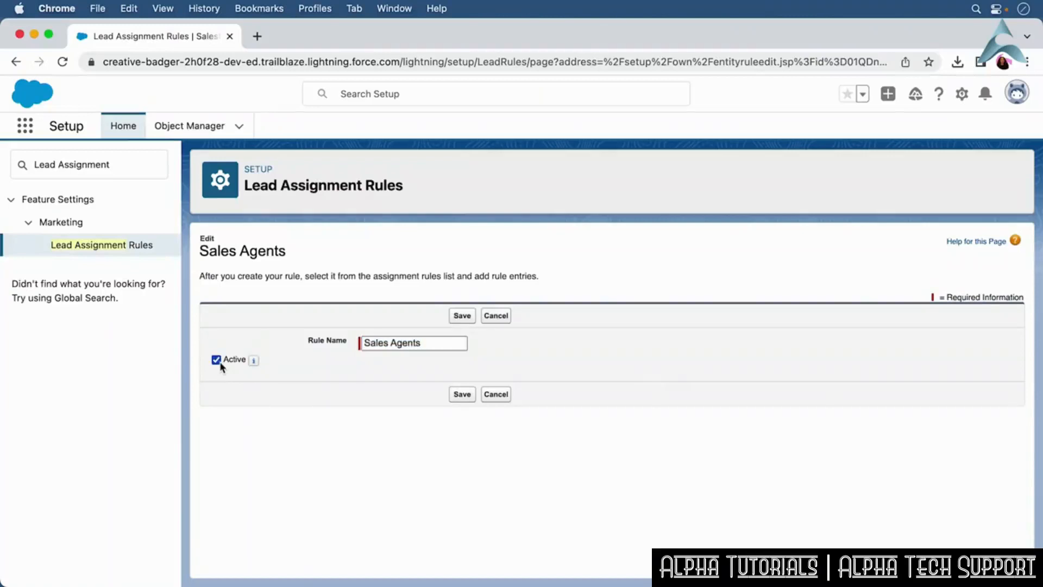
left_click(466, 400)
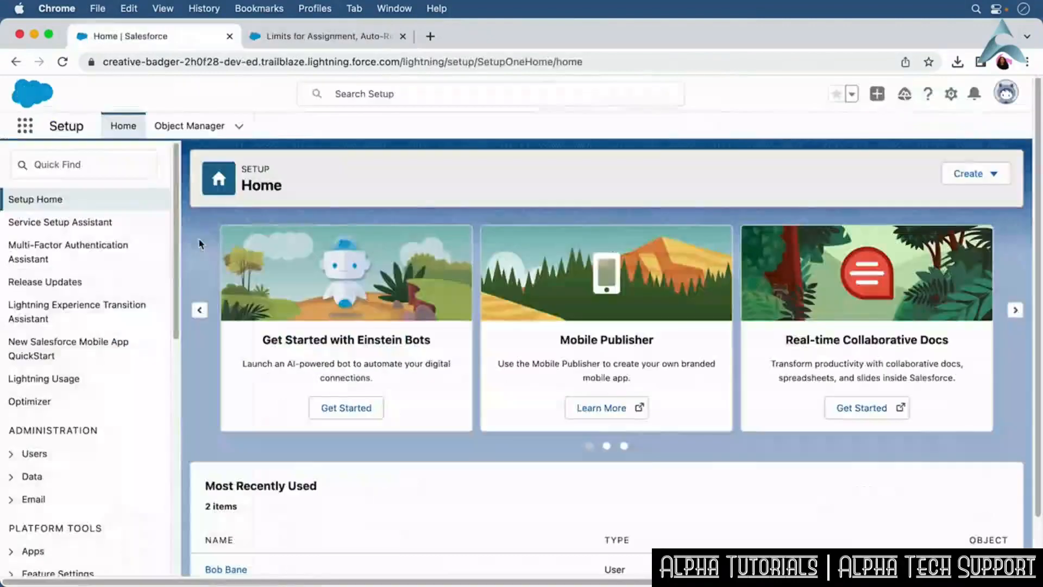
Find and open Territory Settings and review the Enterprise Territory Management page.
left_click(83, 170)
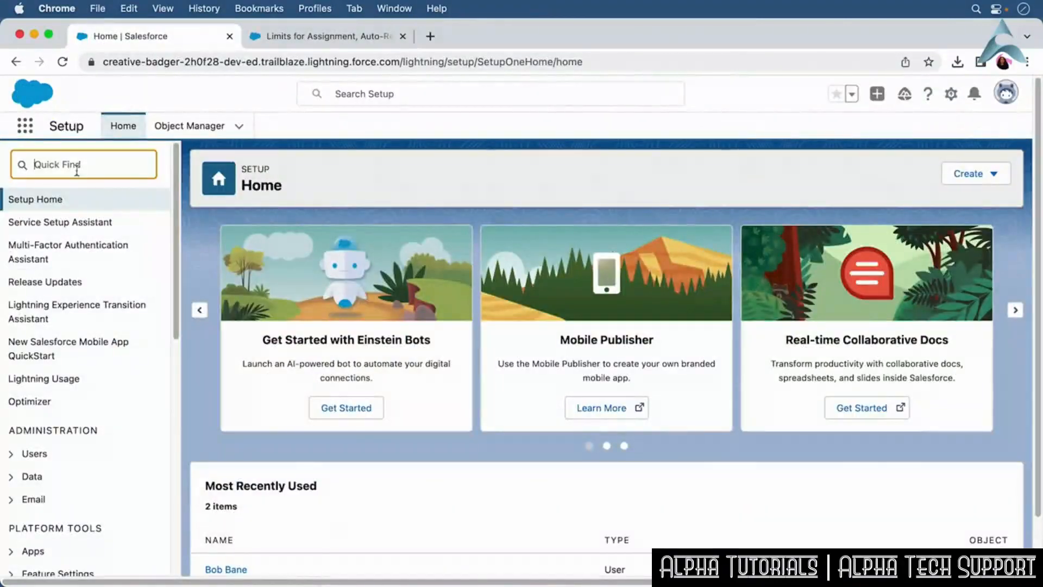
type("Territ")
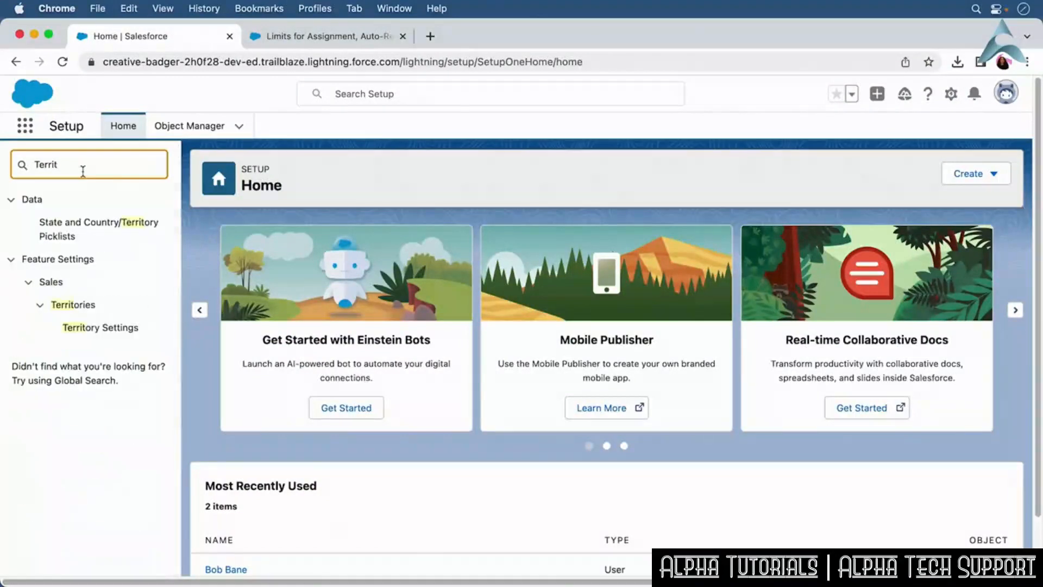
left_click(126, 327)
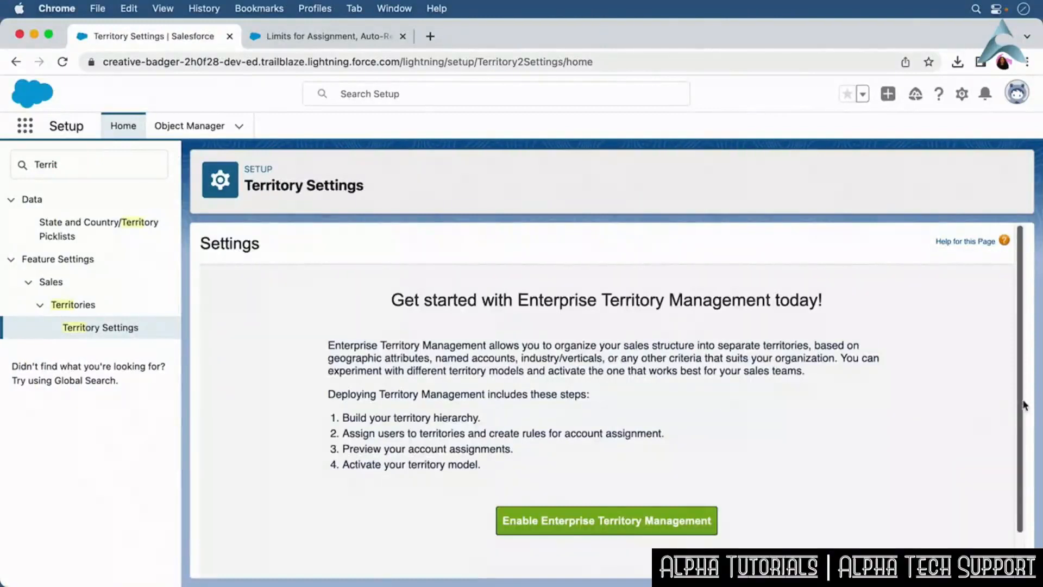
scroll(1024, 422, "down", 1)
scroll(1024, 423, "down", 1)
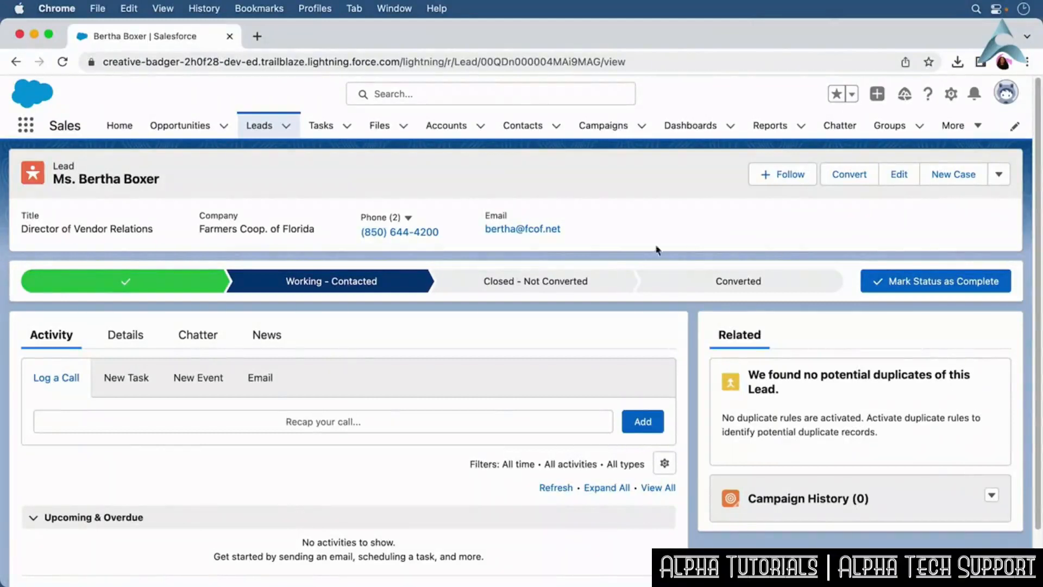
Switch between the lead record's Details and Chatter tabs to review its information.
left_click(141, 337)
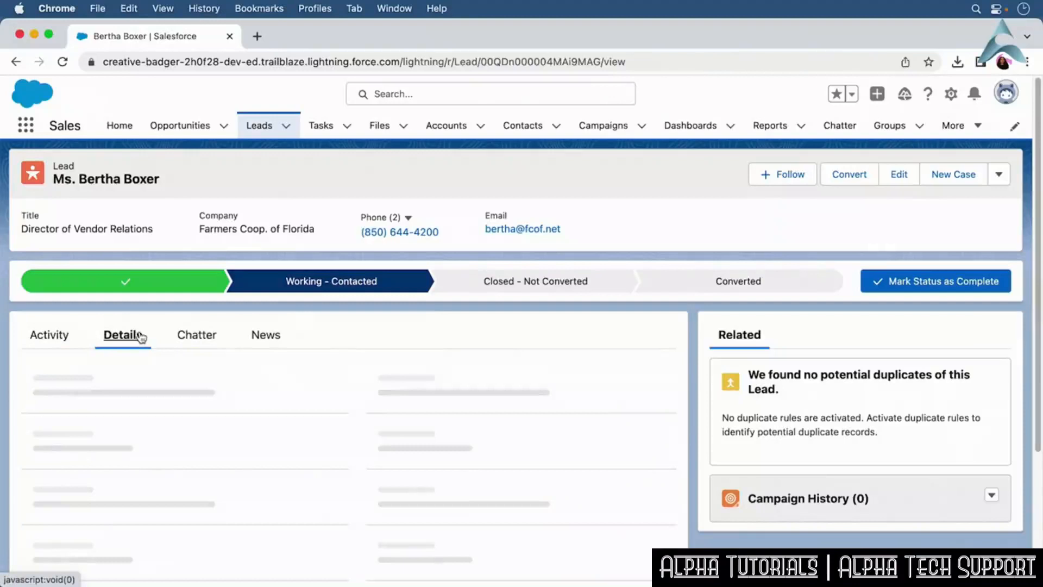
left_click(194, 336)
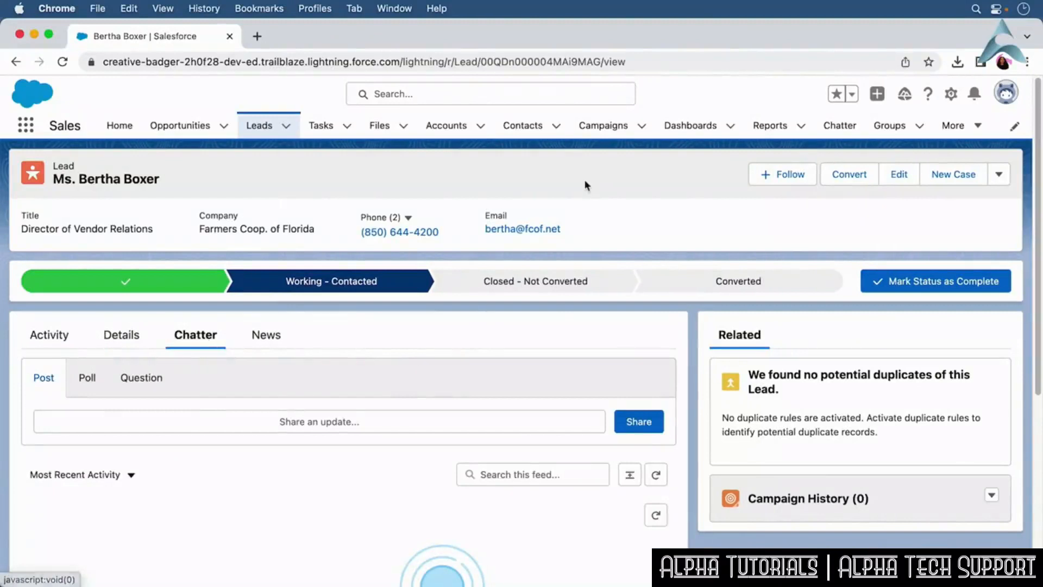
left_click(122, 336)
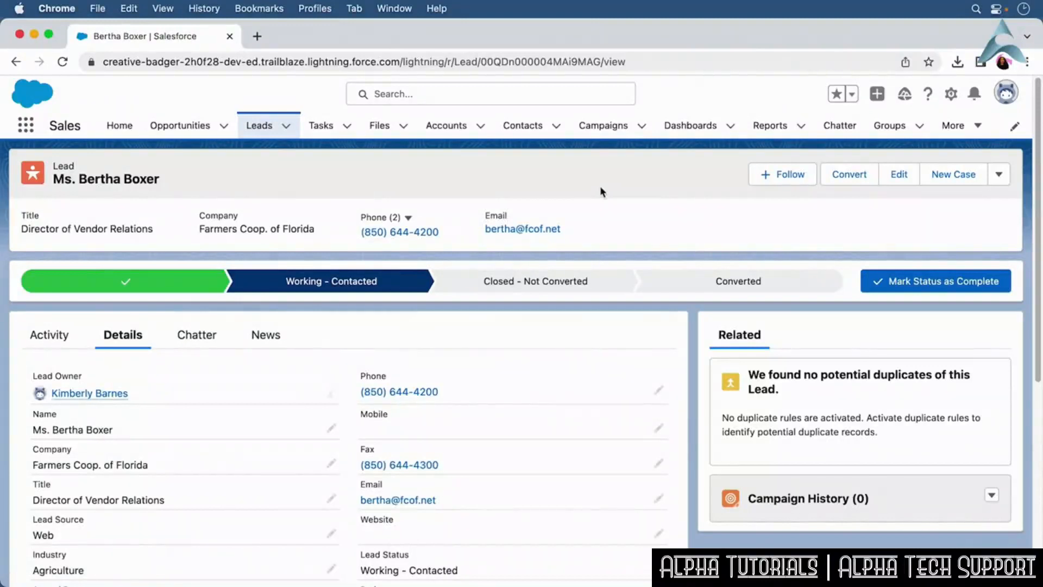
Review ways to create and manage leads: the New Lead form, the New Lead global action, and a row's action menu.
left_click(276, 136)
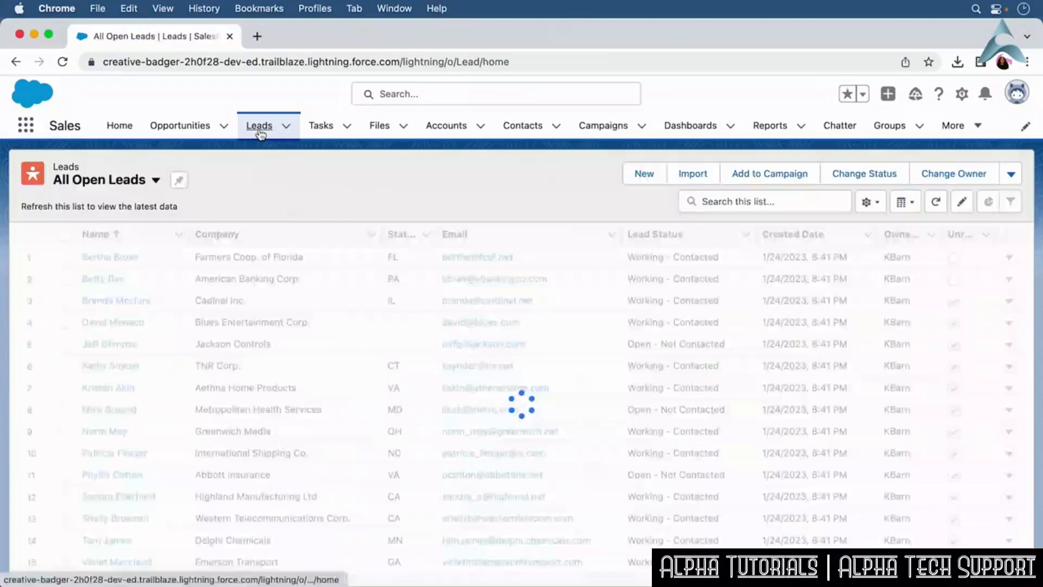
left_click(653, 176)
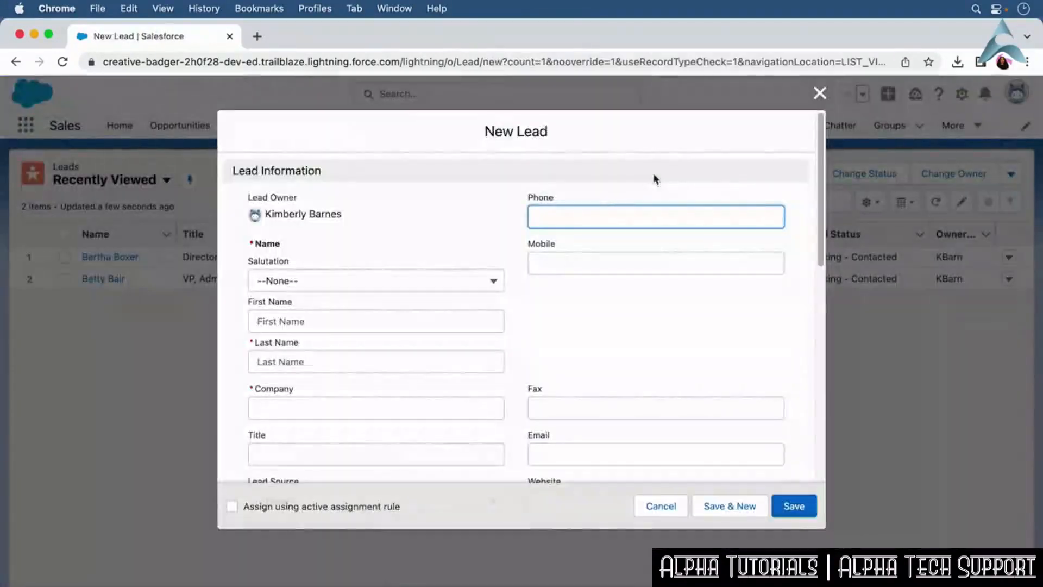
left_click(667, 507)
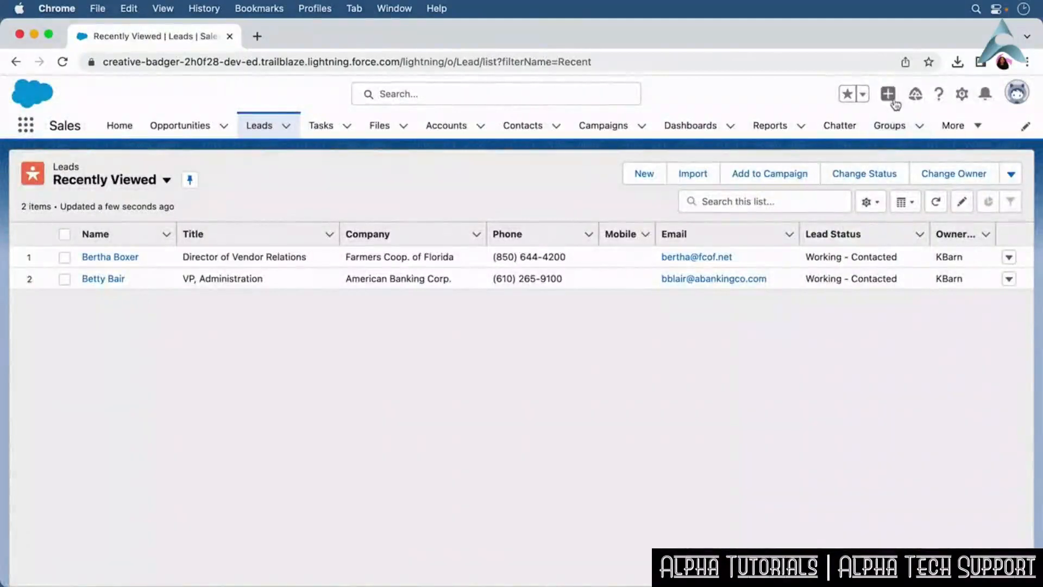
left_click(889, 96)
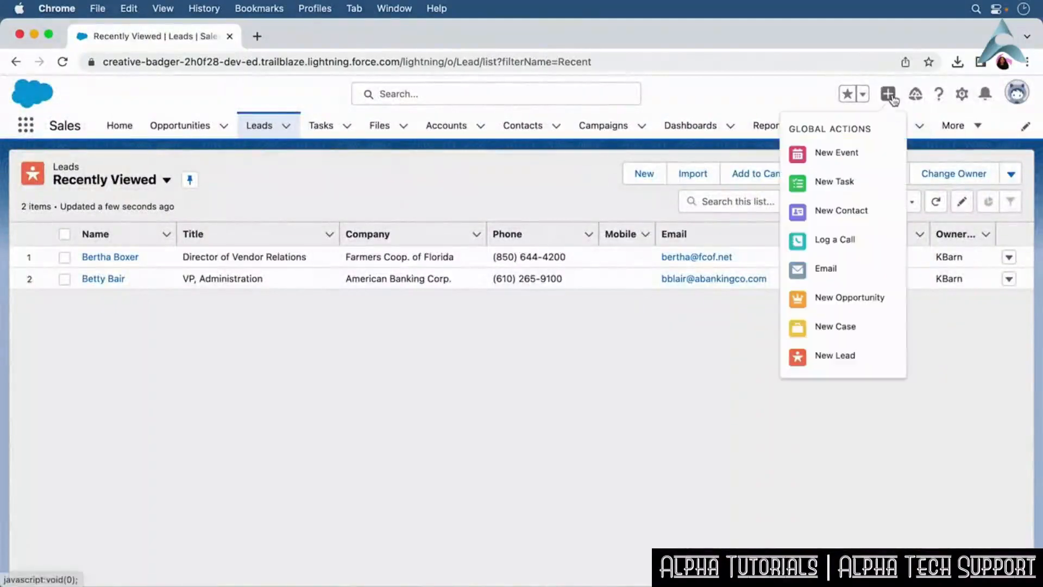
left_click(892, 356)
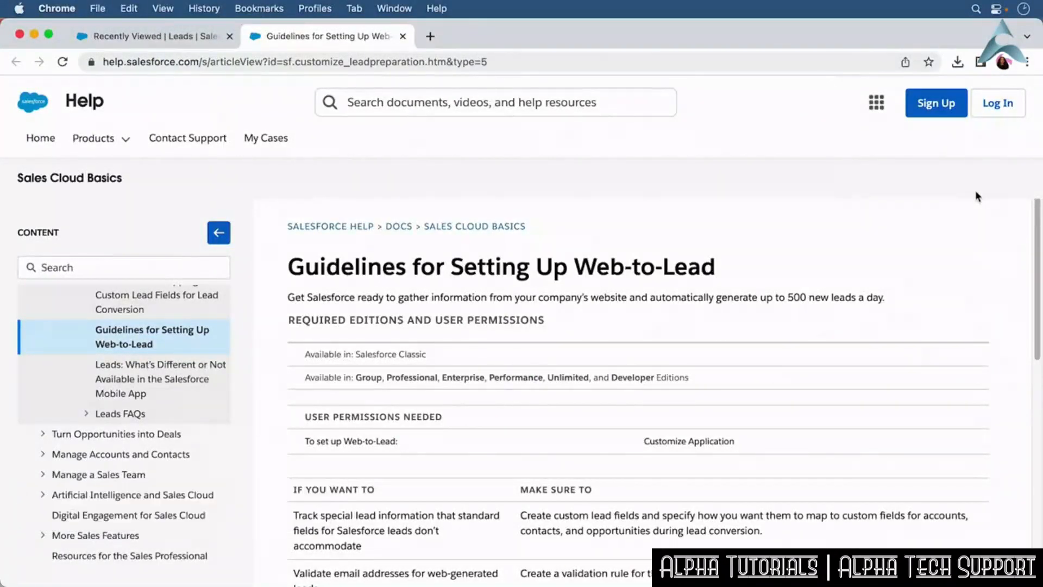
key("super+w")
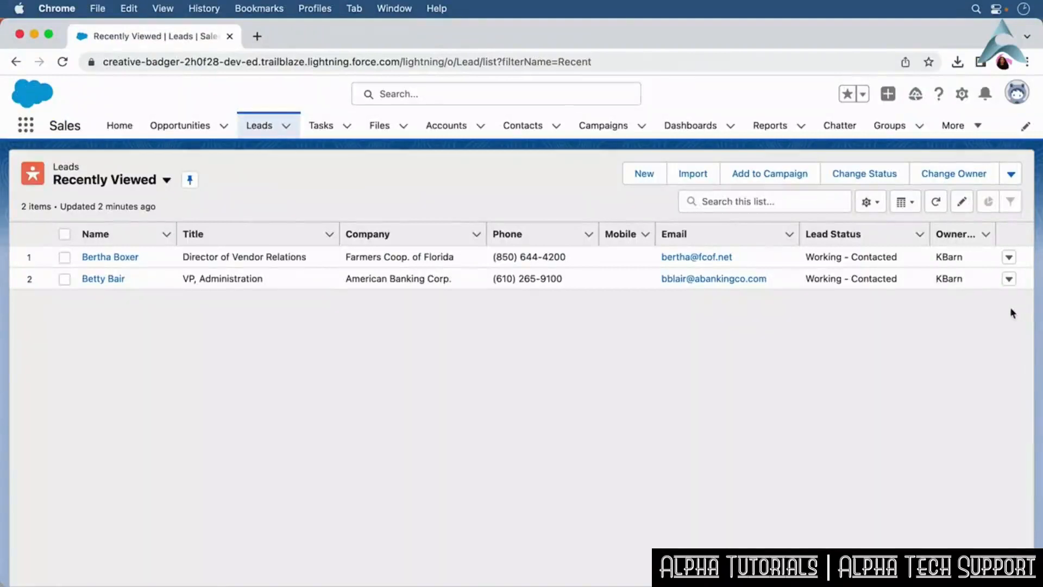
left_click(1008, 257)
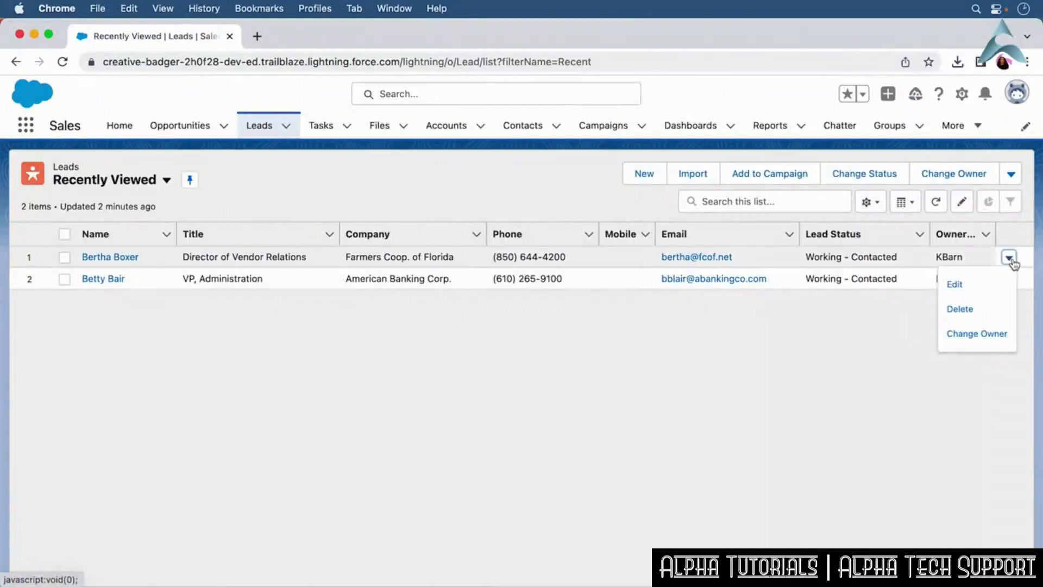
left_click(893, 325)
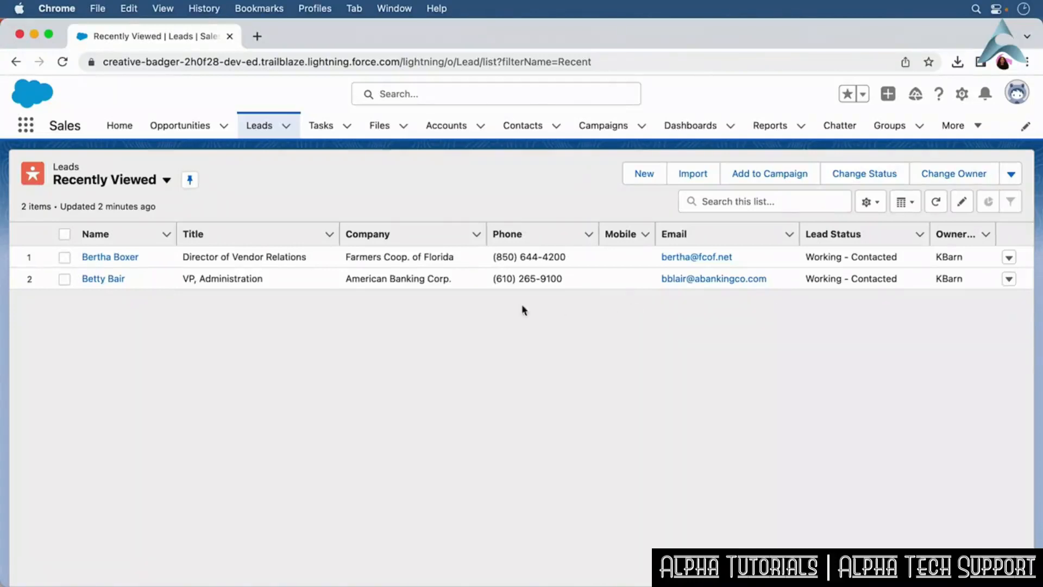
Convert the Farmers Coop. of Florida lead, creating a new account, contact and opportunity.
left_click(111, 257)
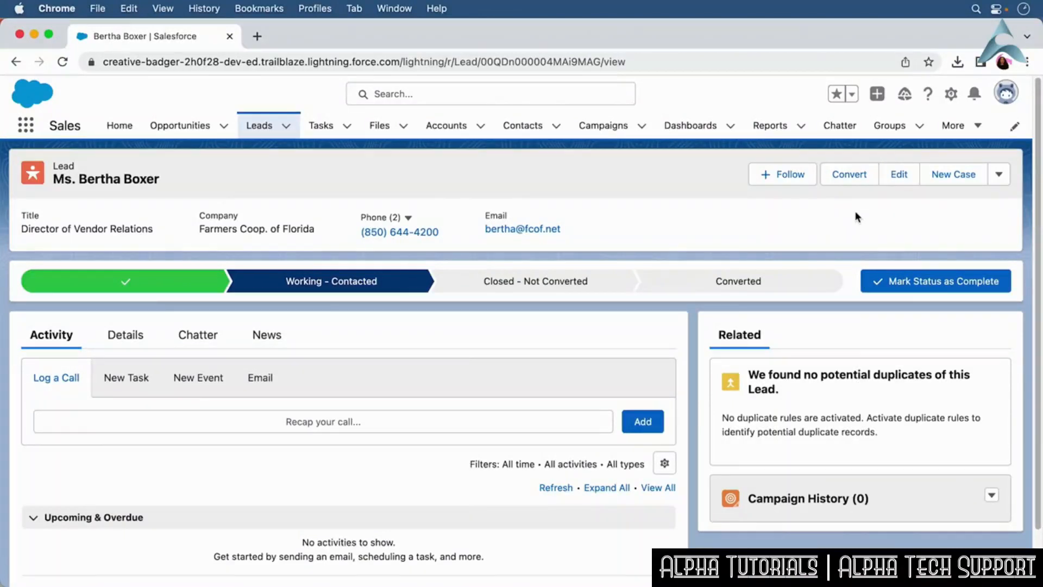
left_click(859, 181)
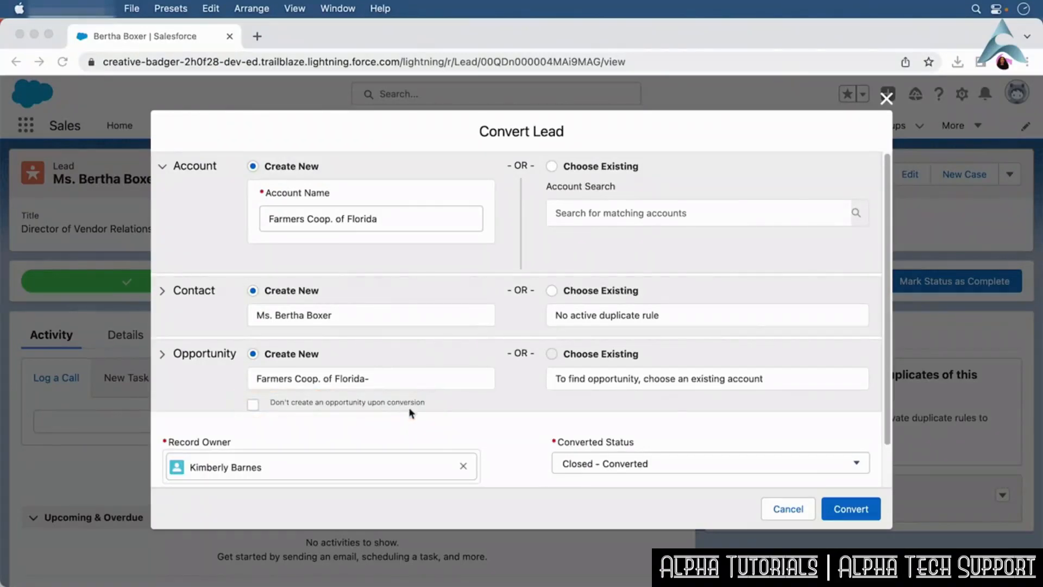
left_click(852, 515)
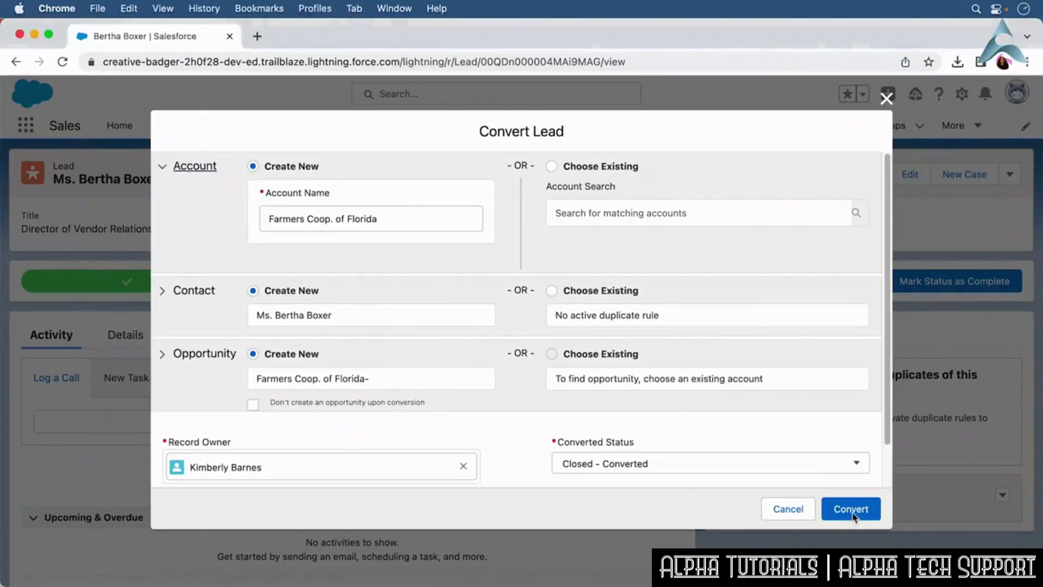
left_click(853, 513)
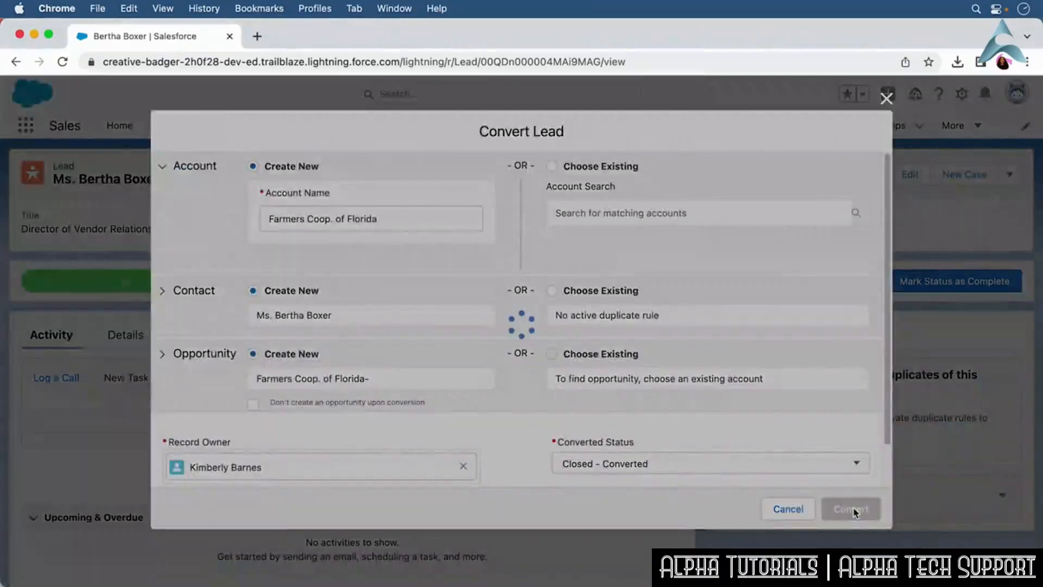
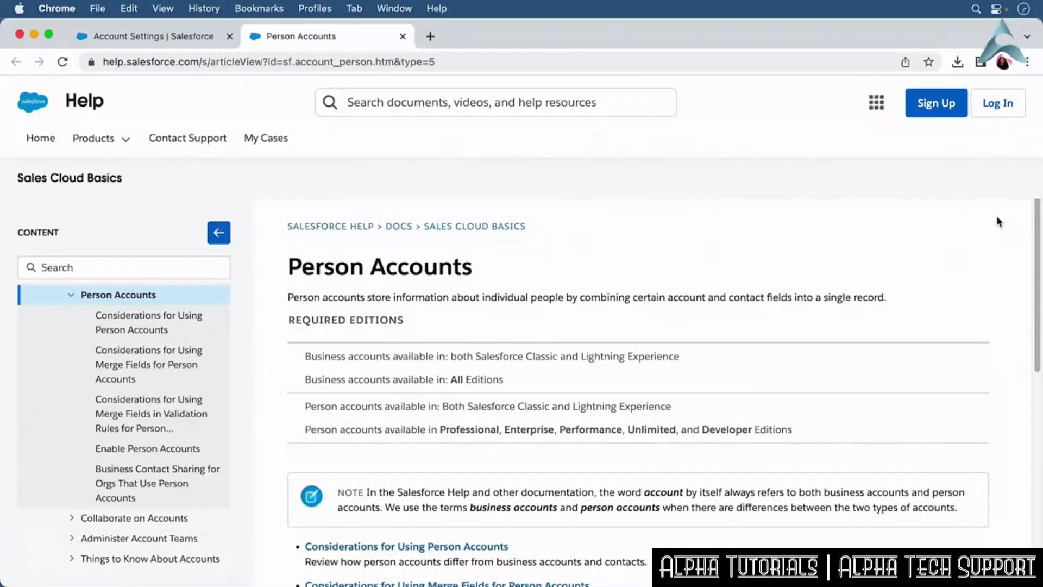
Review the Predovic and Sons HQ account hierarchy and compare the HQ and AL accounts' details, including the parent account.
key("ctrl+shift+Tab")
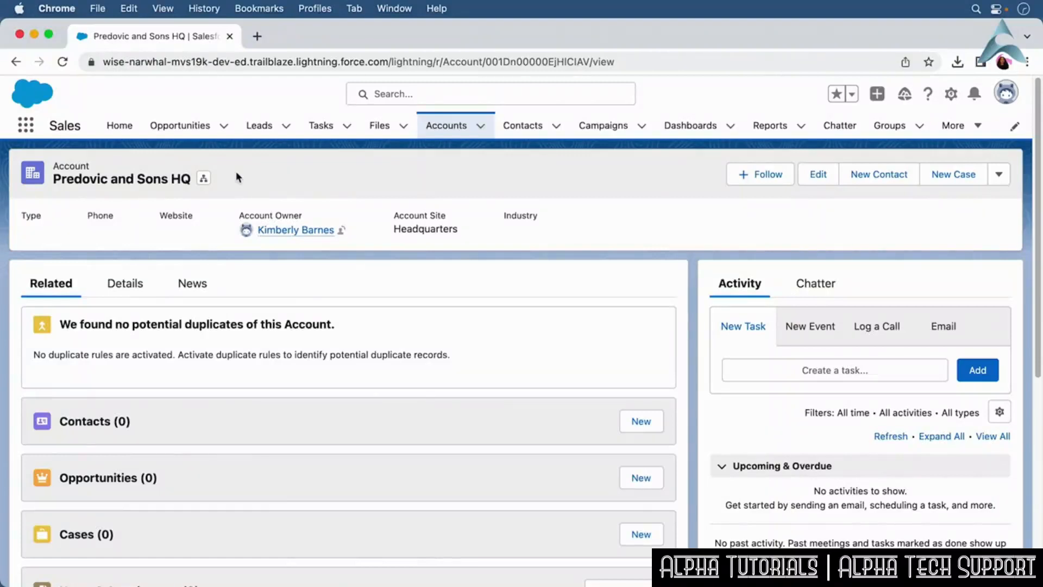
left_click(204, 179)
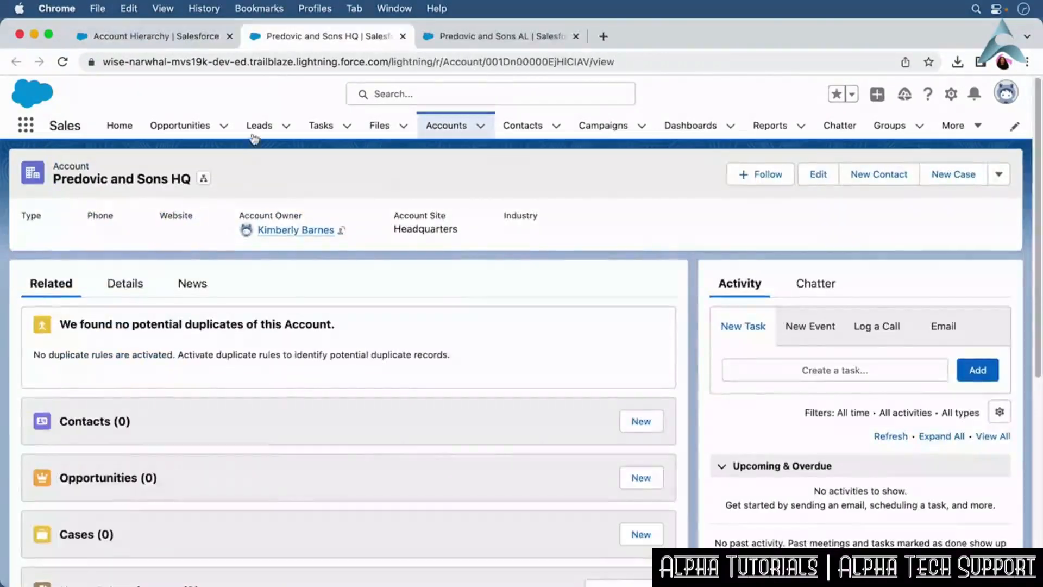
left_click(129, 288)
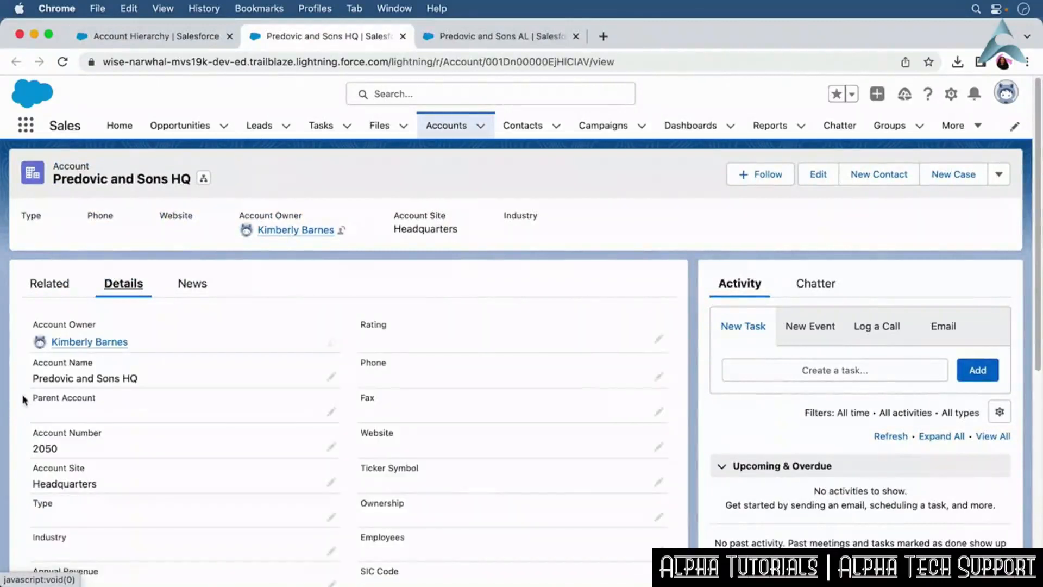
left_click(488, 36)
left_click(134, 289)
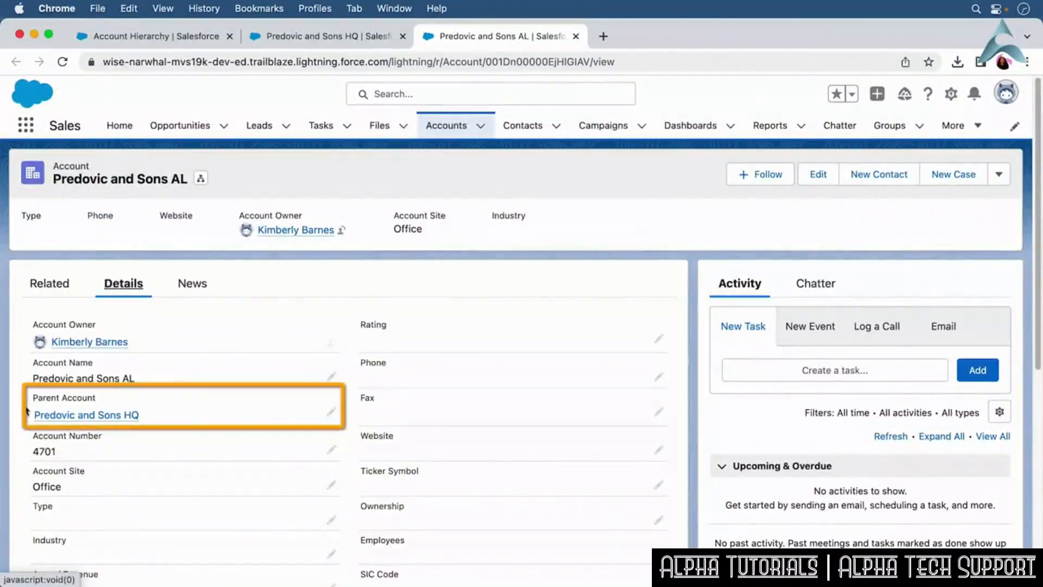
left_click(191, 41)
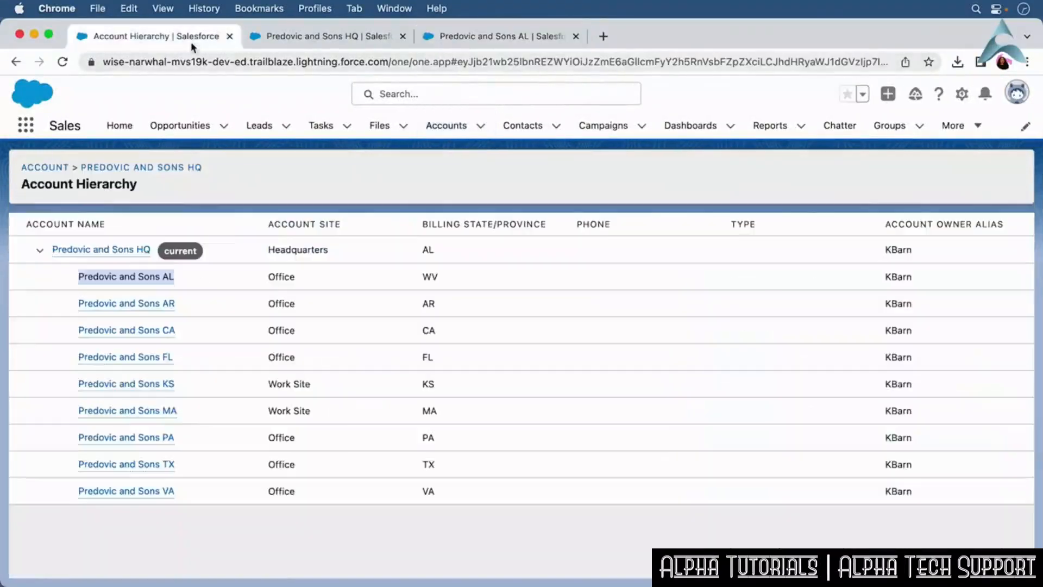
left_click(249, 198)
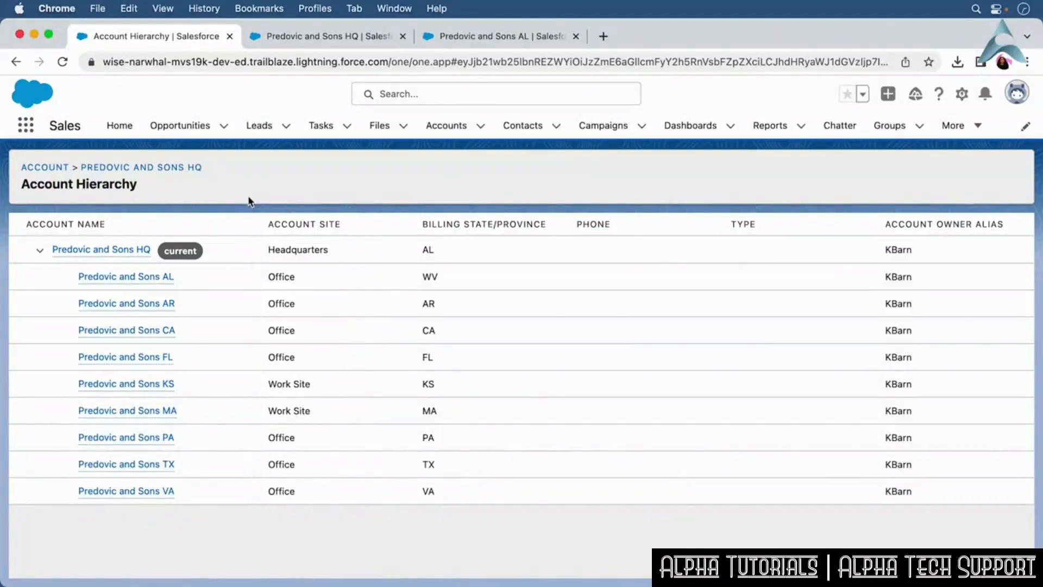
Open the first contact's record from the Contacts list to review it.
left_click(535, 131)
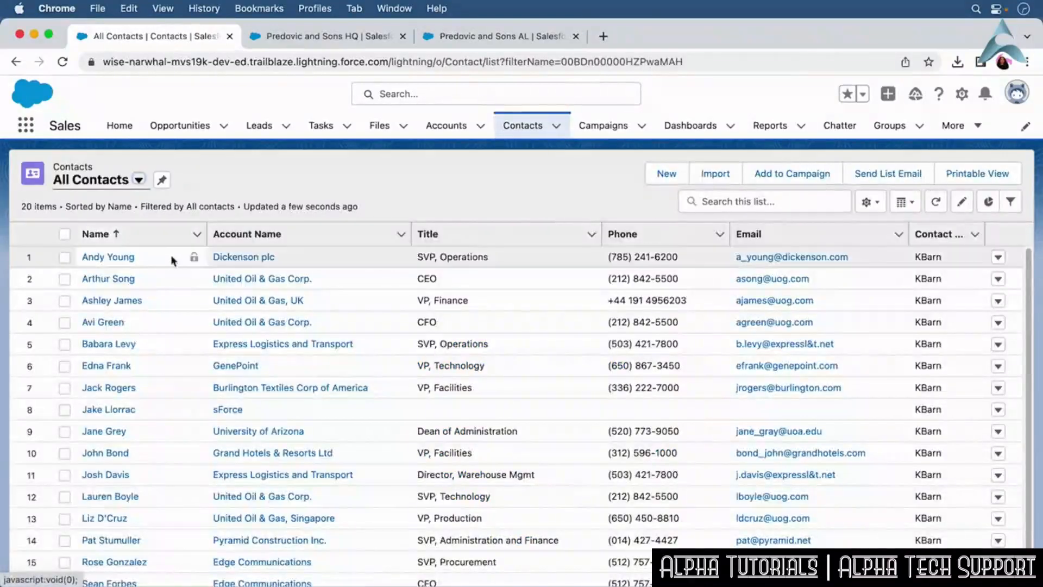
left_click(129, 264)
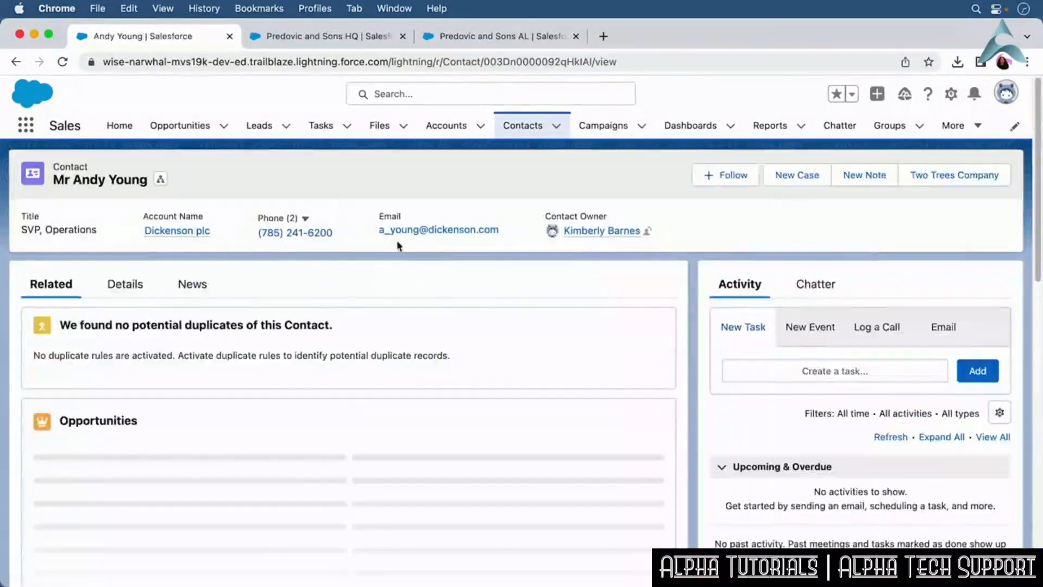
left_click(145, 283)
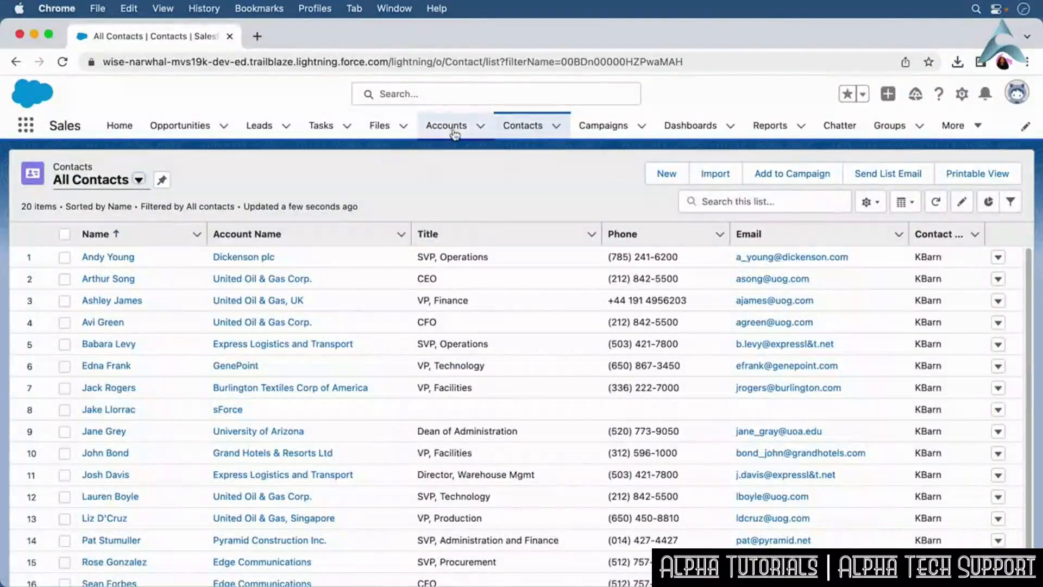
Review the Predovic and Sons AL account details, then switch to the All Accounts list view and open a row's action menu.
left_click(454, 131)
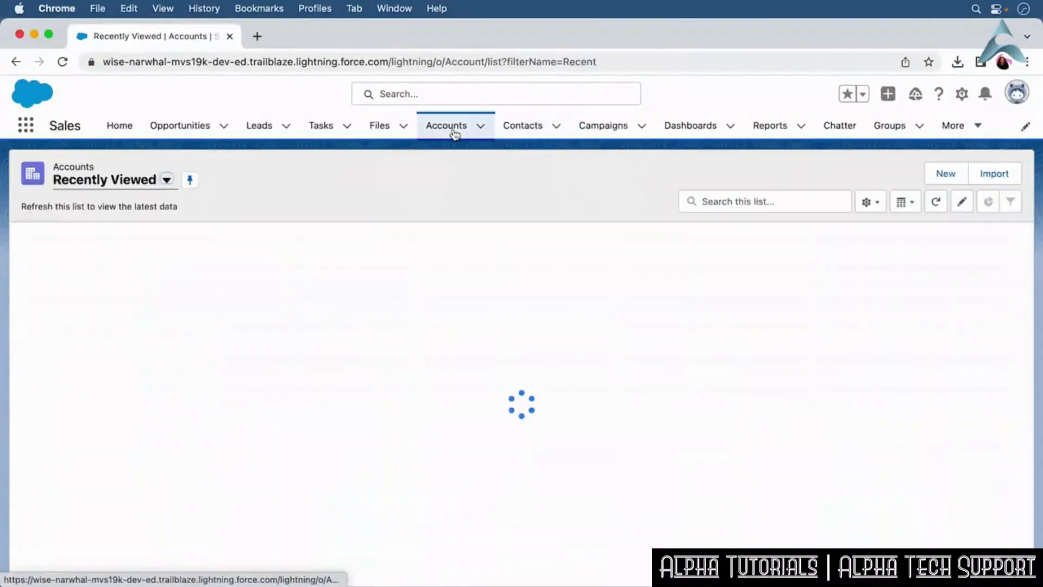
left_click(161, 258)
left_click(137, 289)
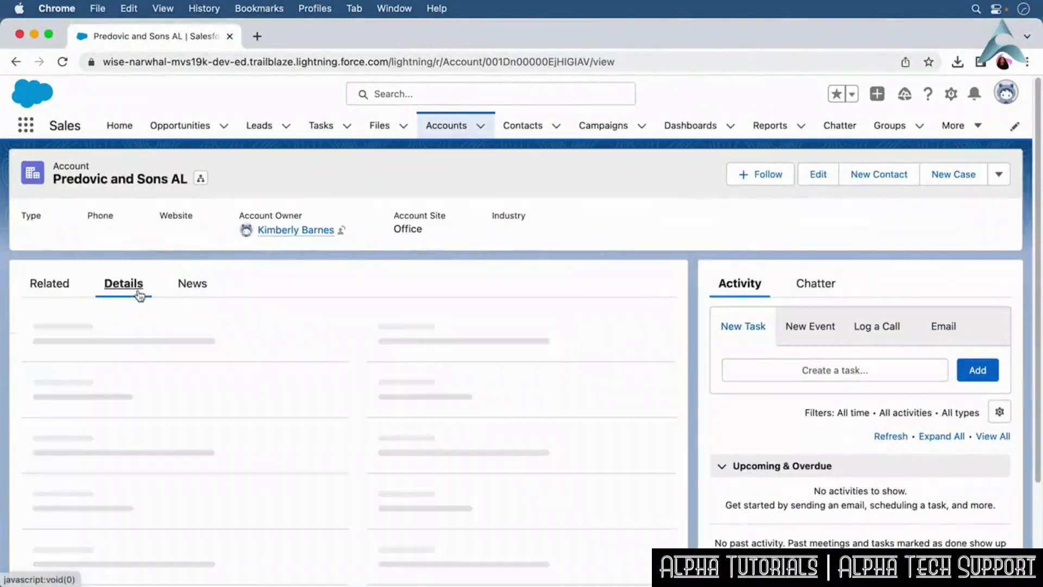
left_click(445, 127)
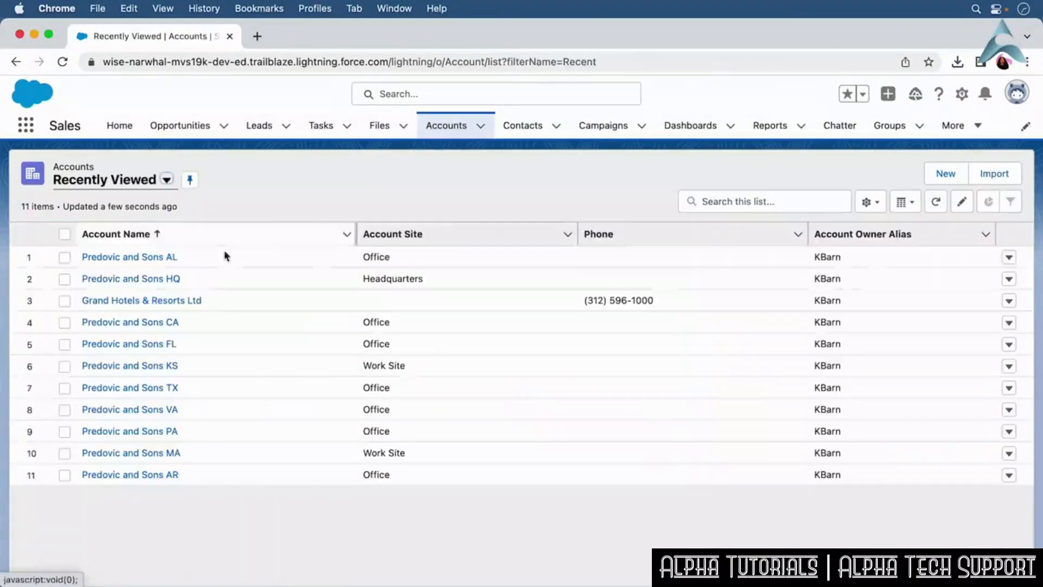
left_click(160, 191)
left_click(156, 231)
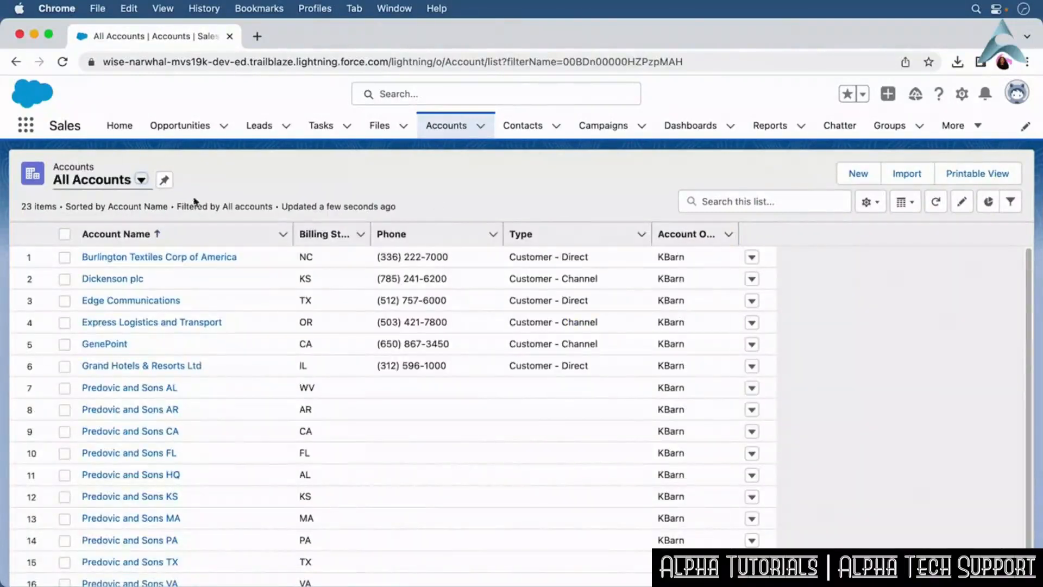
left_click(752, 256)
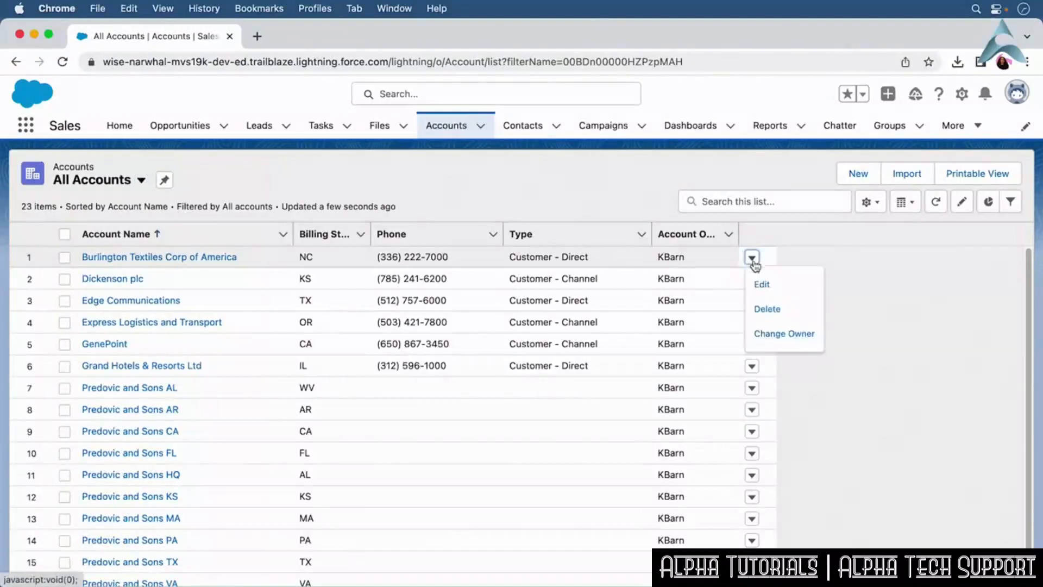
left_click(812, 258)
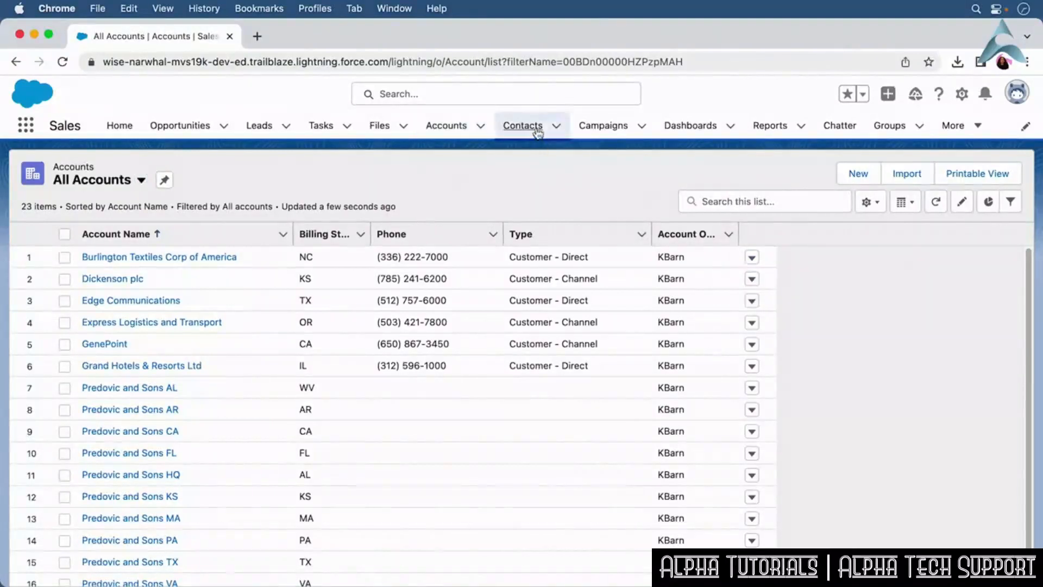
Create a new contact with the same first name, last name and e-mail as an existing contact, and save it.
left_click(523, 125)
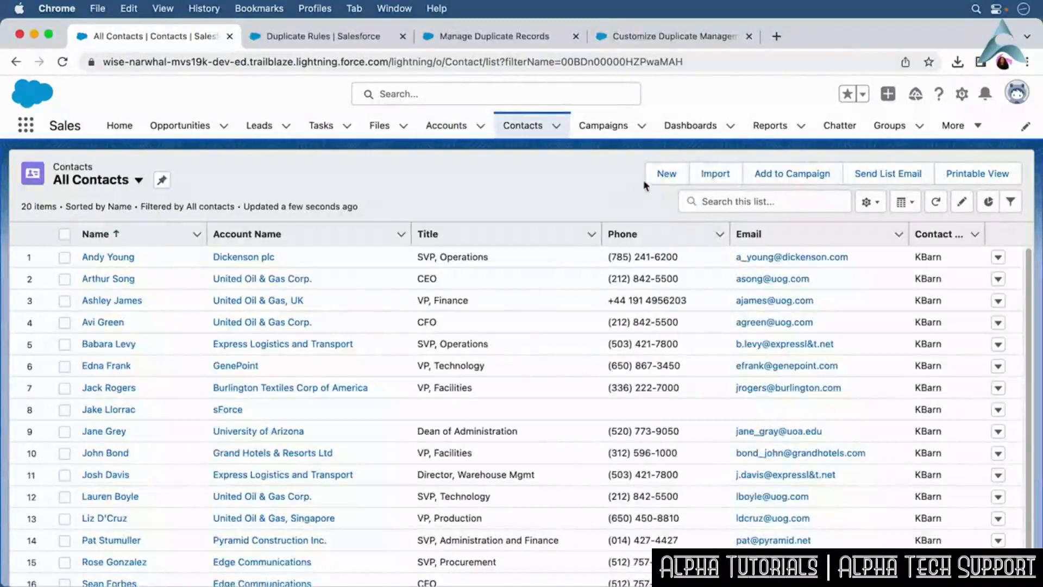
left_click(666, 174)
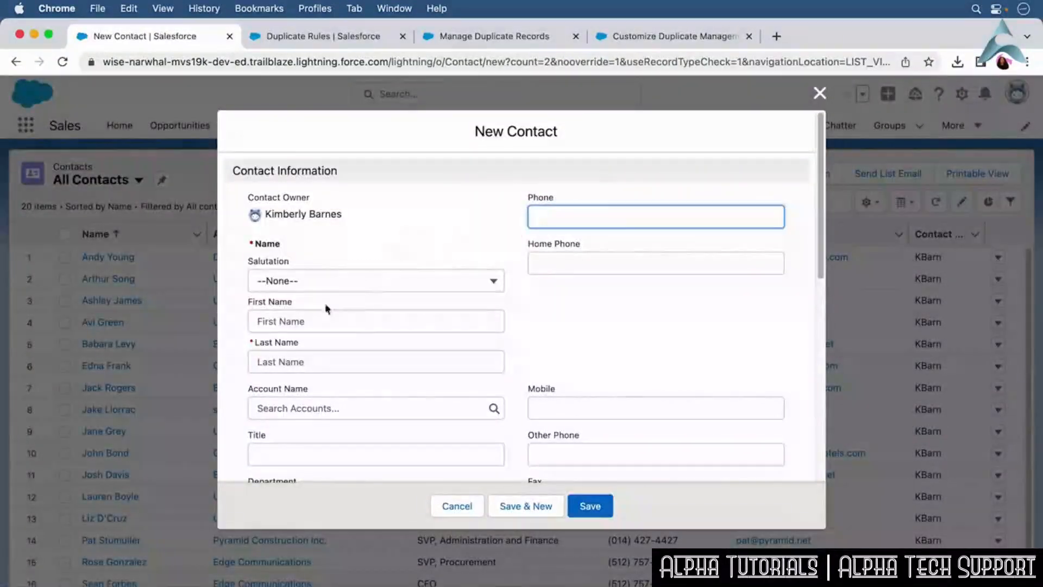
left_click(312, 317)
type("And")
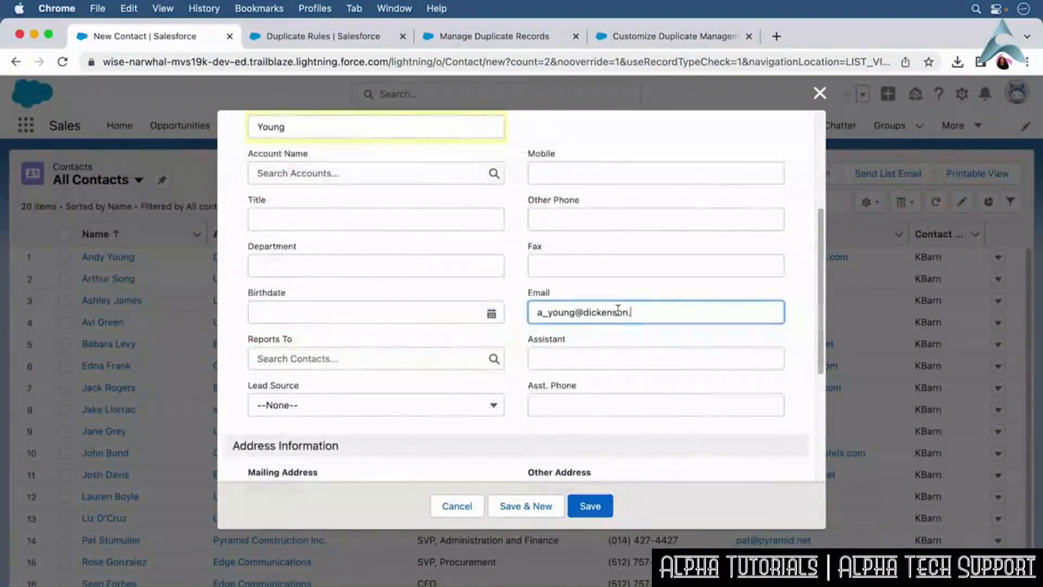
type("com")
left_click(594, 507)
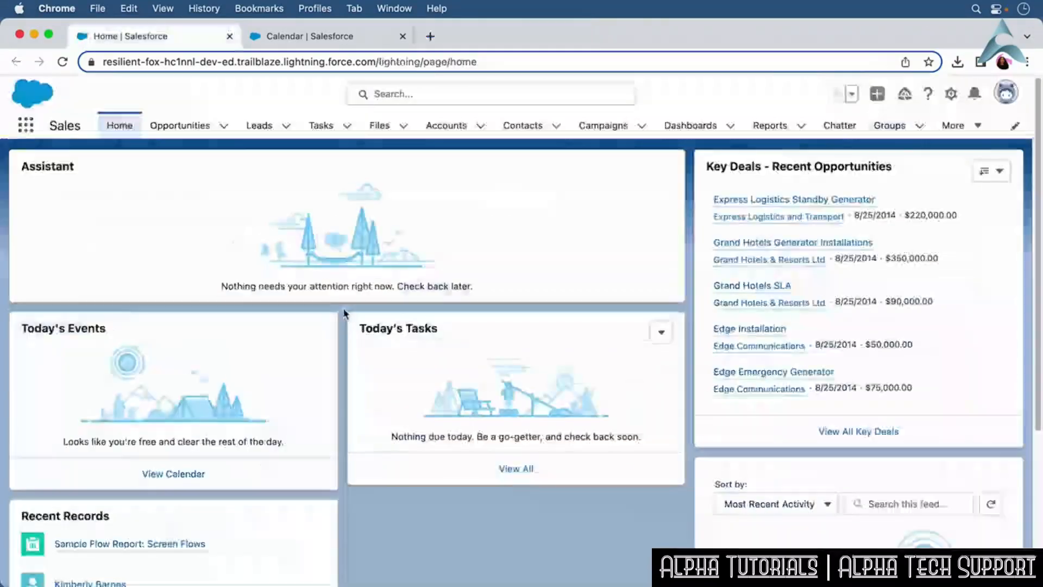
Search the App Launcher for Calendar and open the Calendar.
left_click(26, 125)
left_click(73, 169)
type("Calendar")
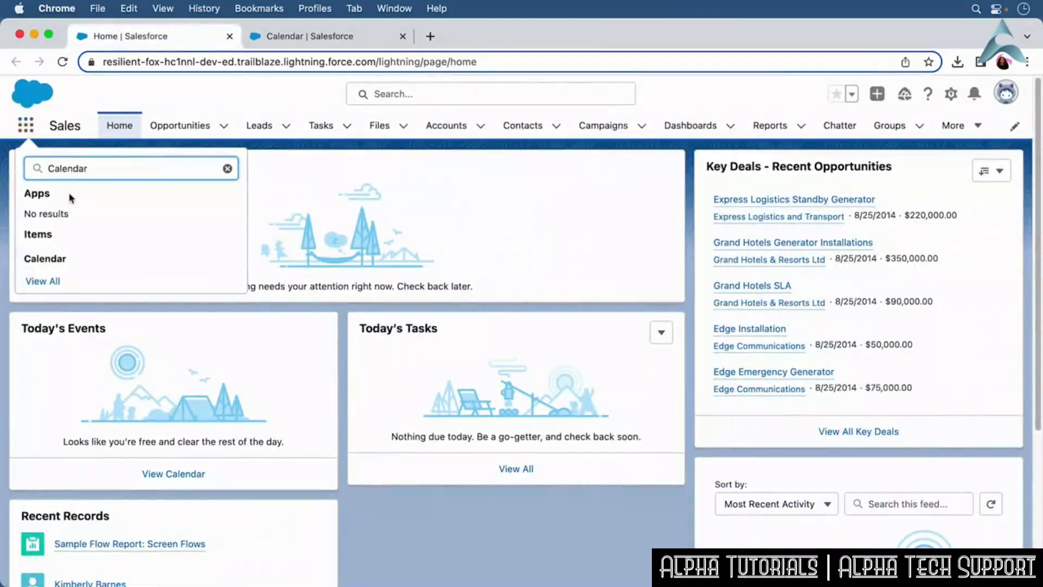
left_click(79, 258)
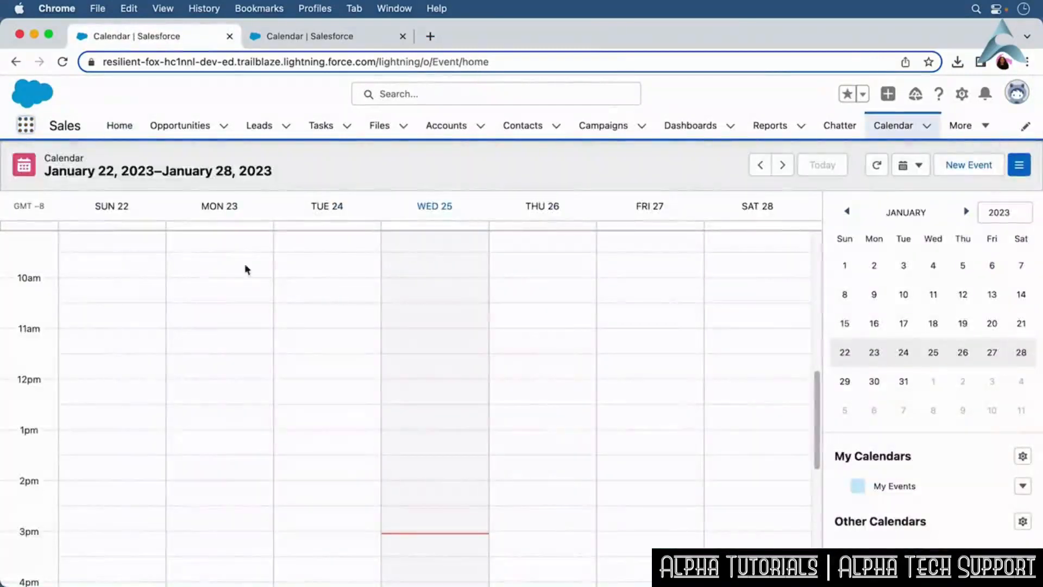
Create a Meeting event with the contact on Jan 25, 2023 starting at 2:45 PM and save it.
left_click(974, 170)
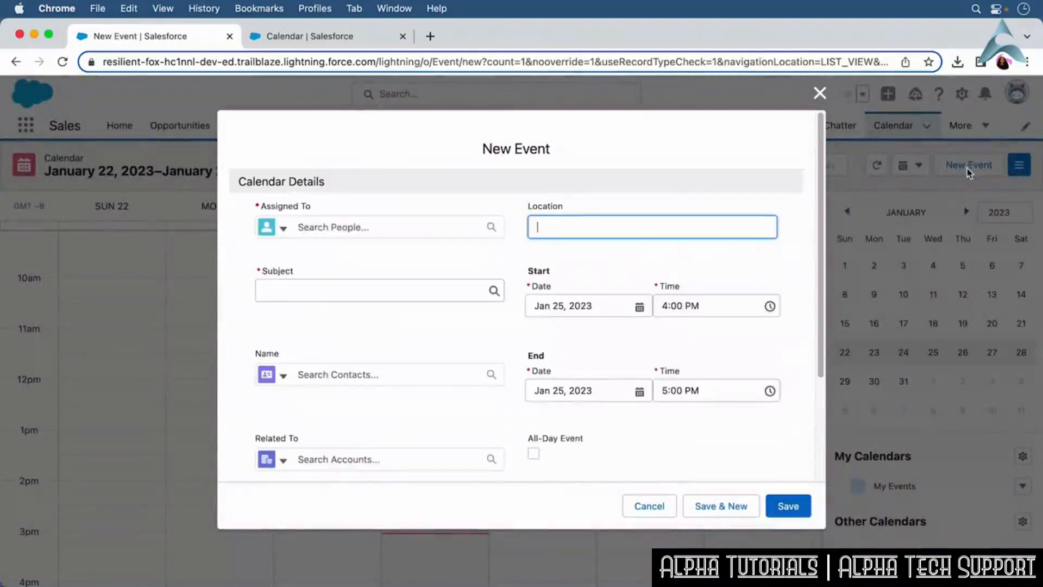
left_click(413, 304)
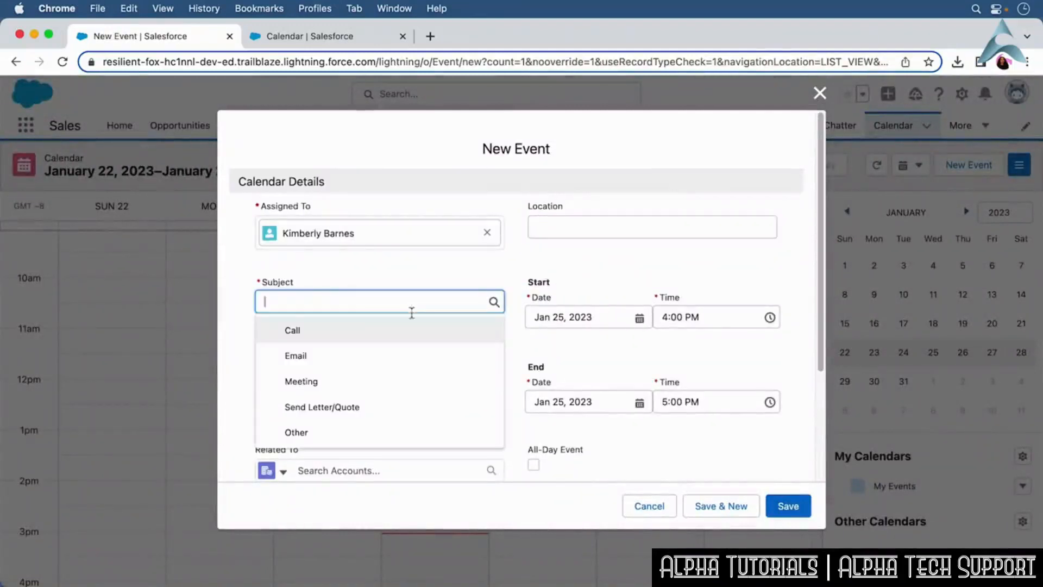
left_click(406, 380)
left_click(350, 386)
type("Andy")
left_click(380, 446)
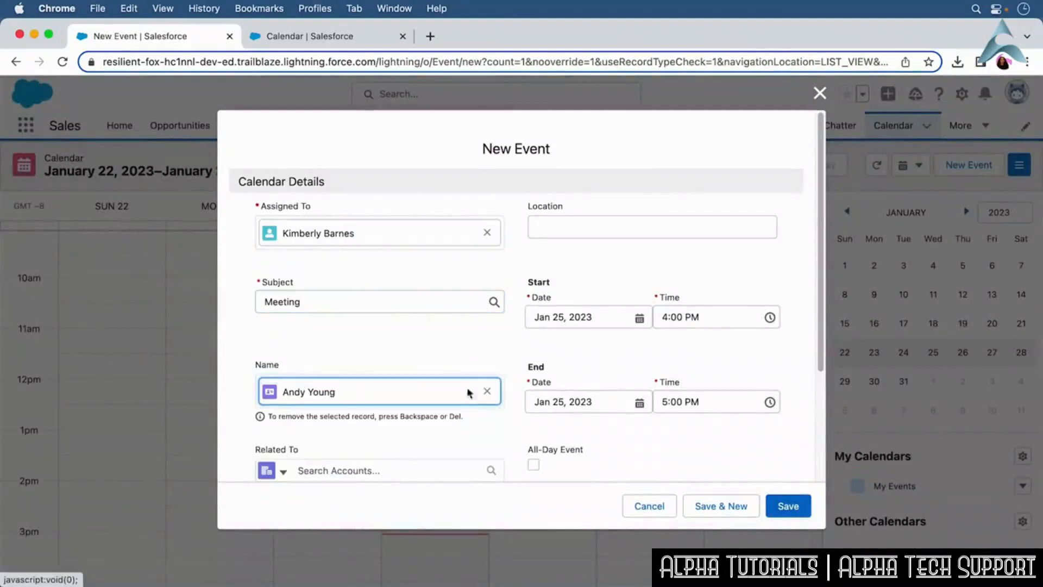
left_click(678, 317)
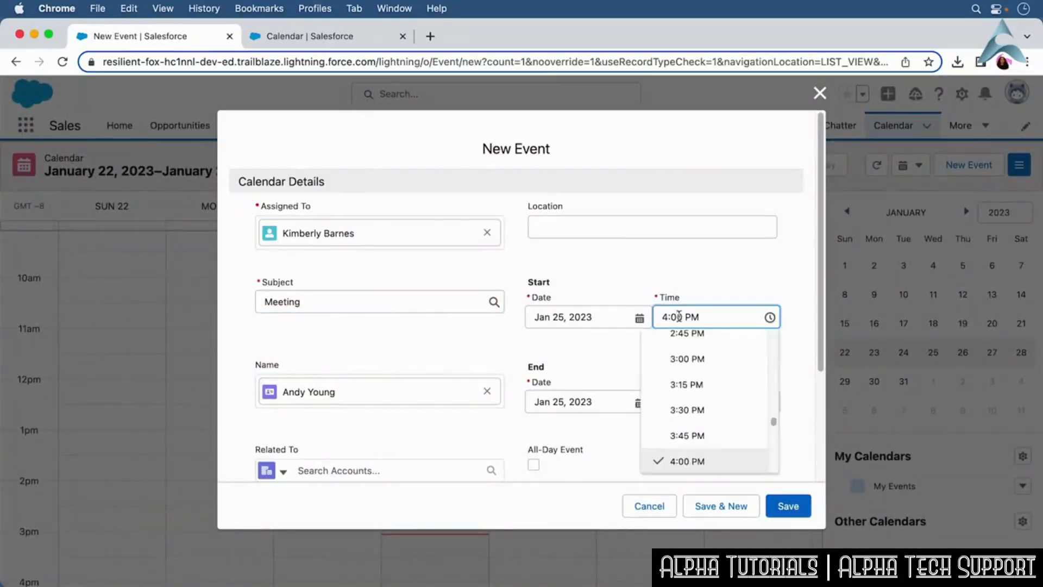
left_click(699, 333)
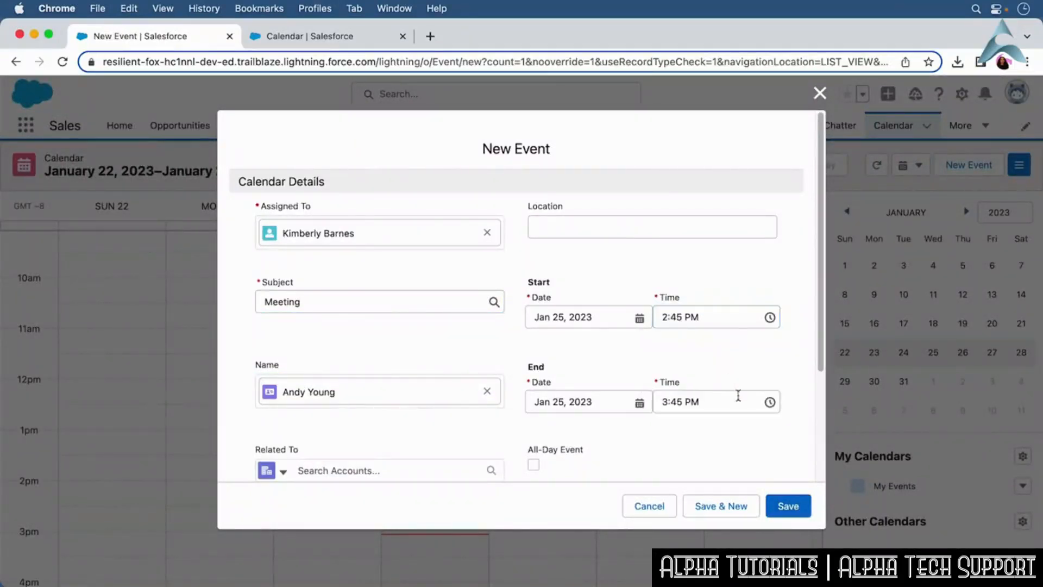
left_click(788, 506)
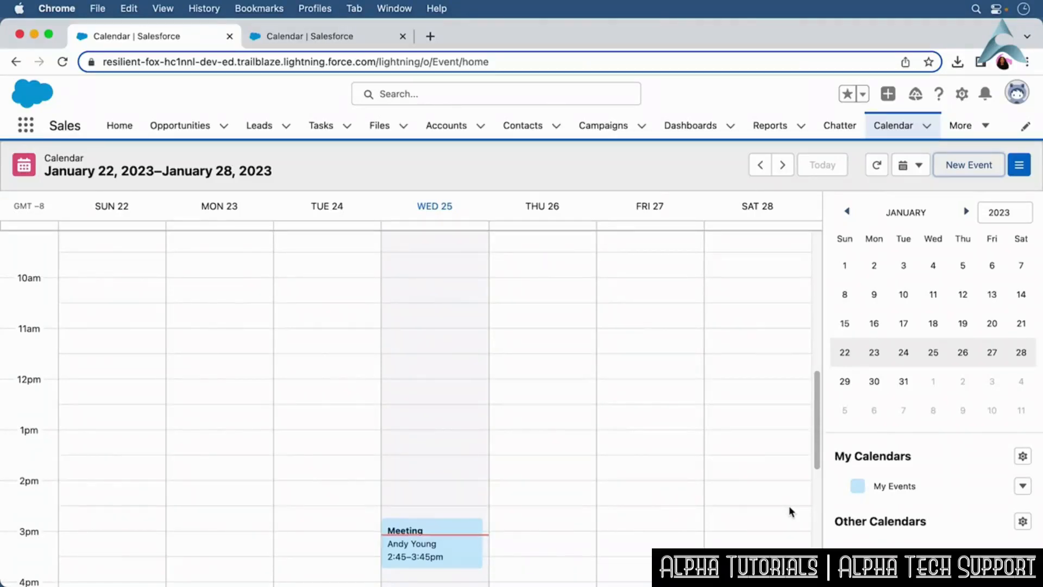
Open Public Calendars and Resources in Setup and create a new public calendar named Sales Team.
left_click(963, 96)
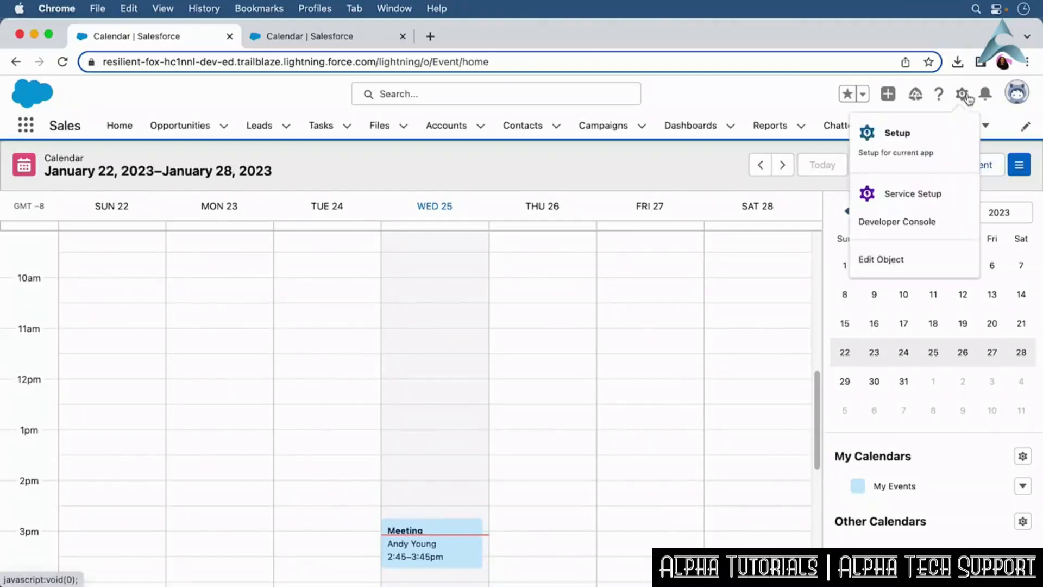
left_click(955, 152)
left_click(162, 168)
type("Public Cal")
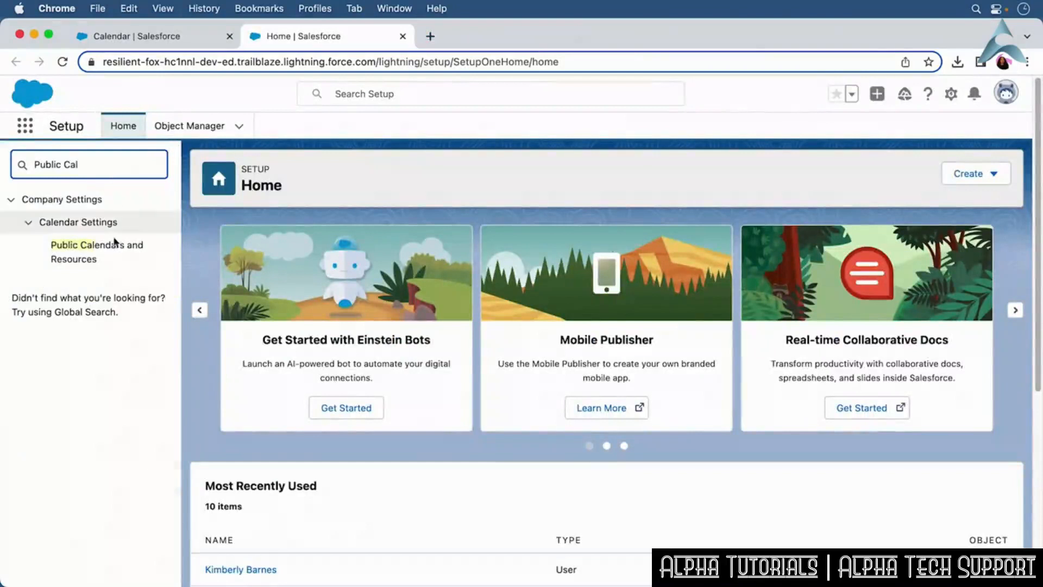
left_click(114, 249)
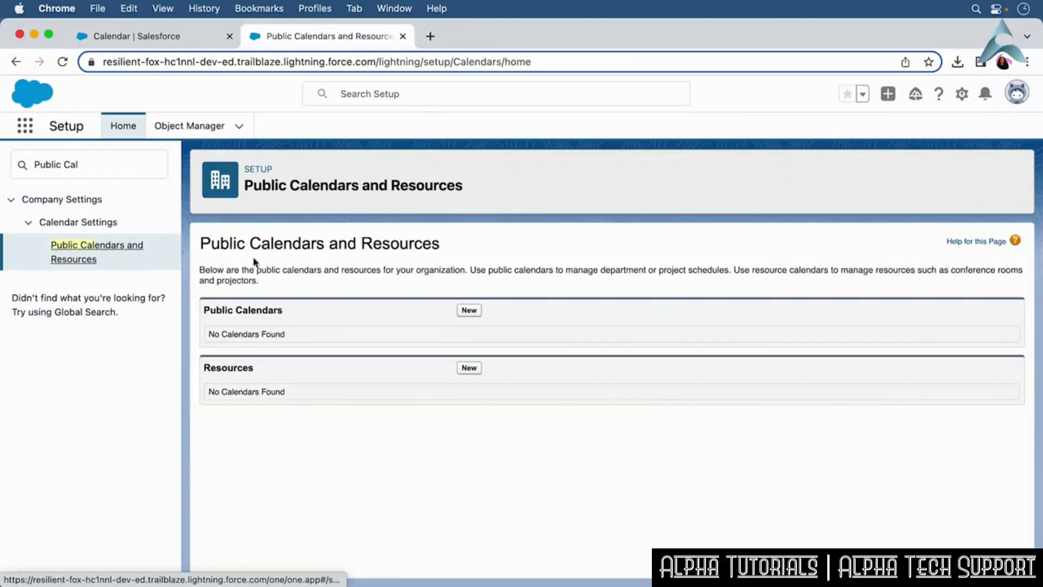
left_click(466, 313)
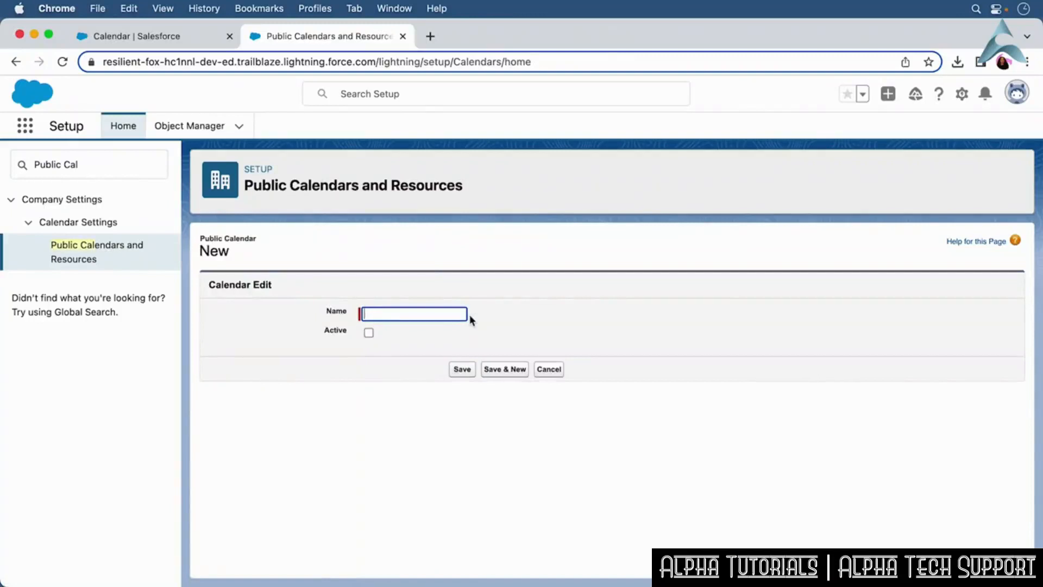
type("Sales Team")
left_click(462, 370)
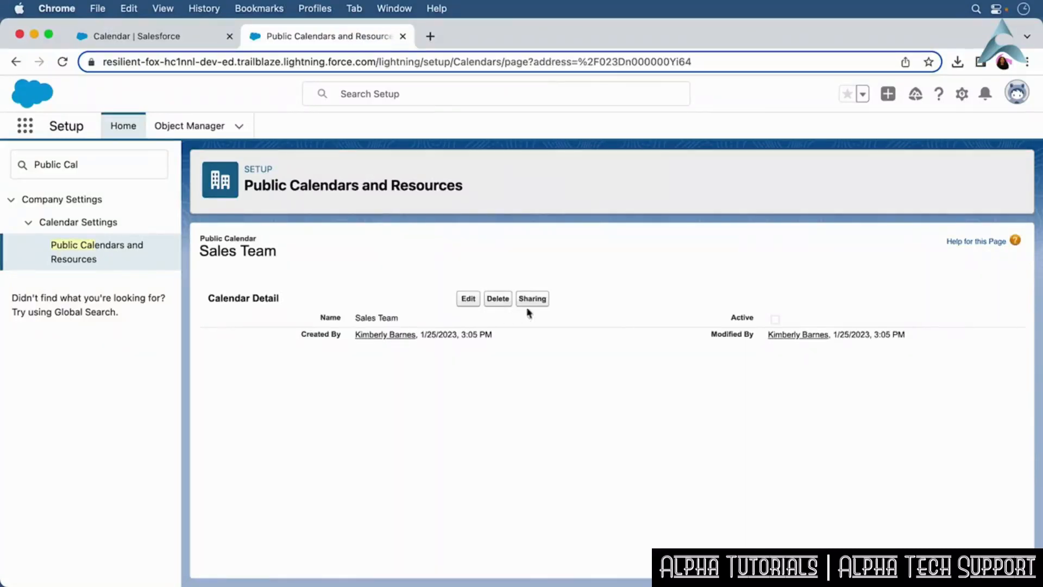
Share the Sales Team public calendar with the All Internal Users group at Show Details access.
left_click(539, 301)
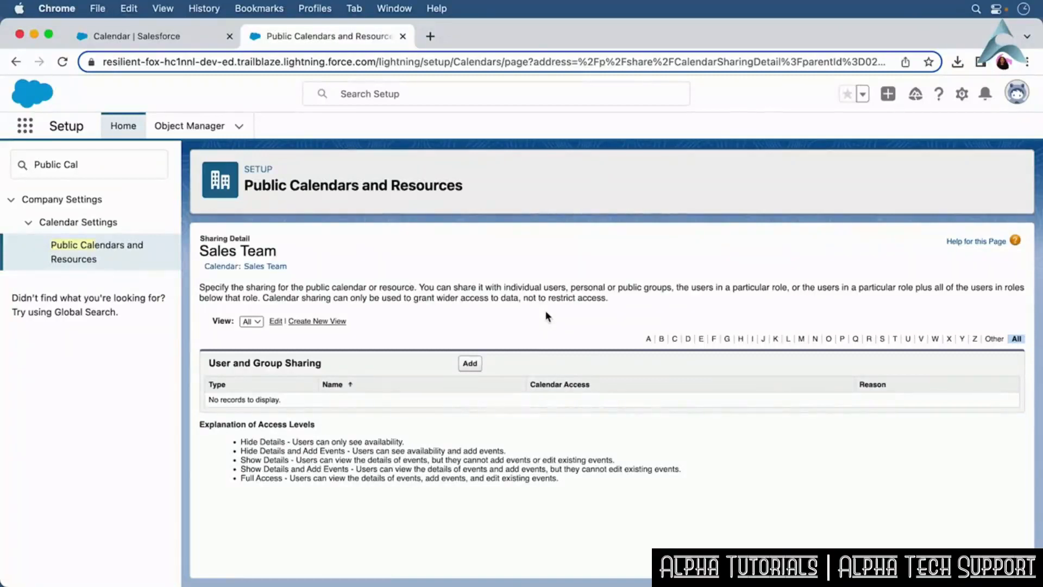
left_click(477, 362)
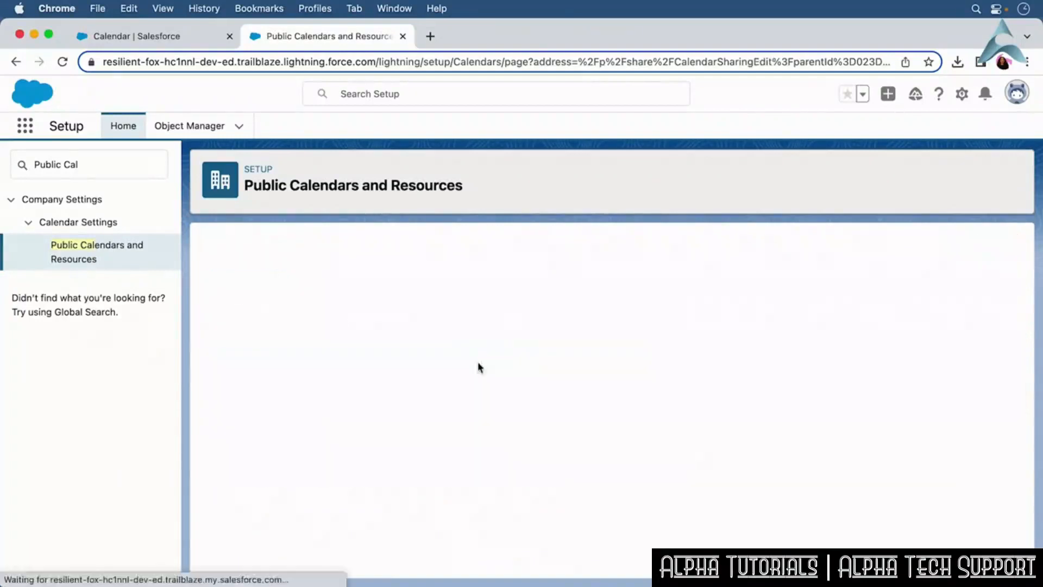
left_click(473, 409)
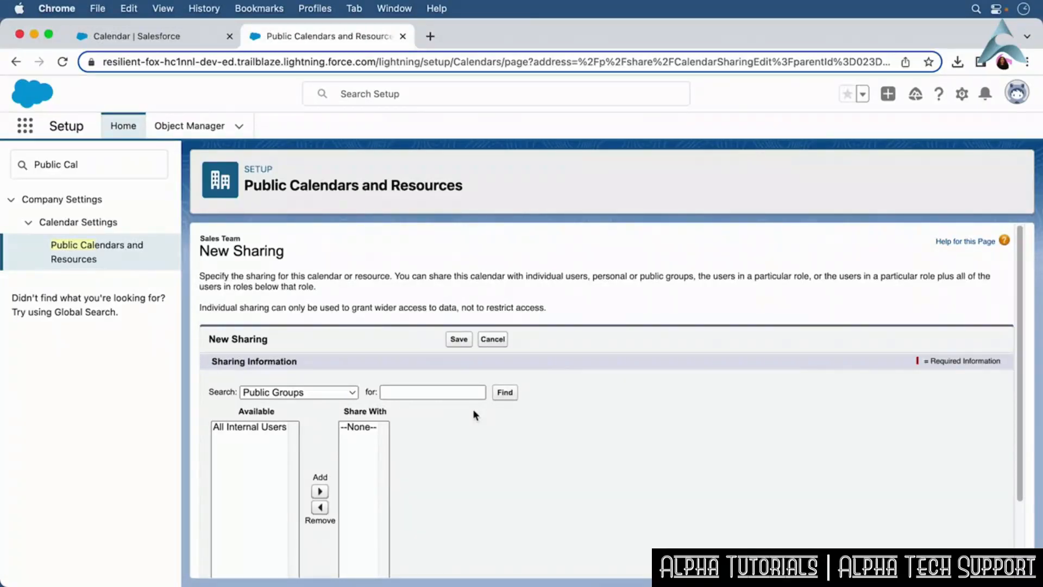
left_click_drag(1021, 452, 1021, 527)
left_click(265, 334)
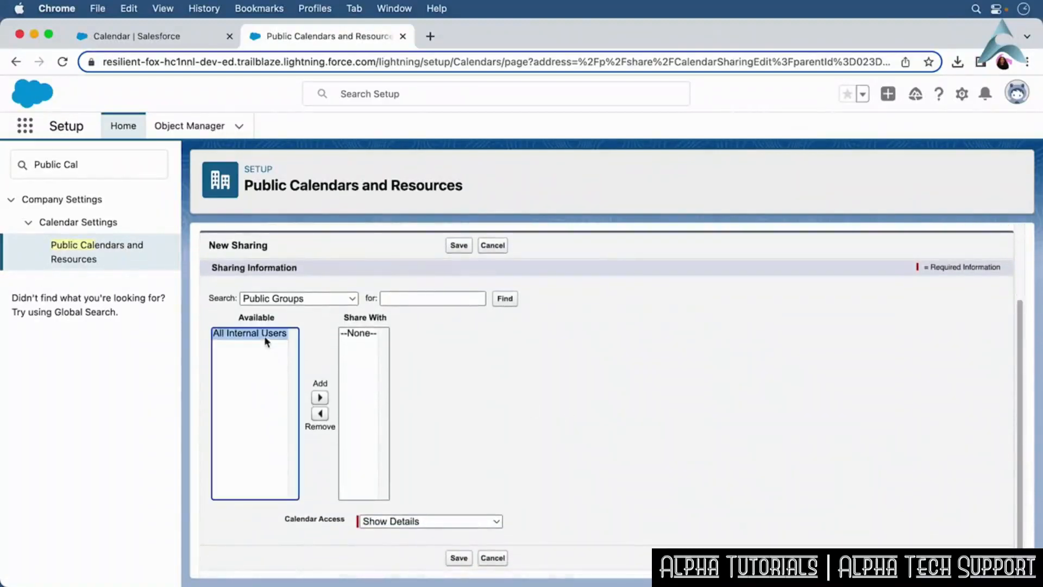
left_click(319, 397)
left_click(450, 456)
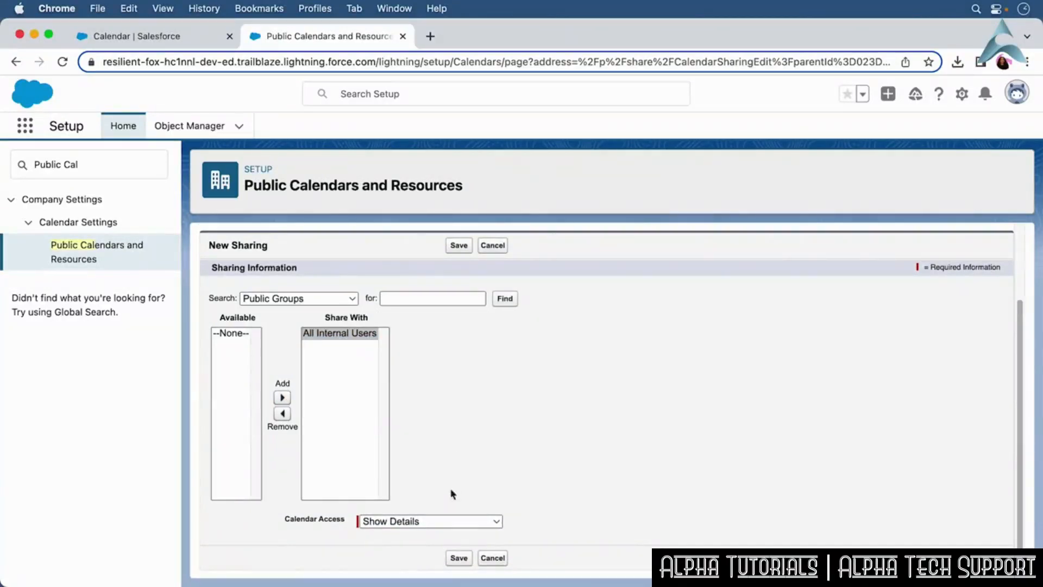
left_click(458, 558)
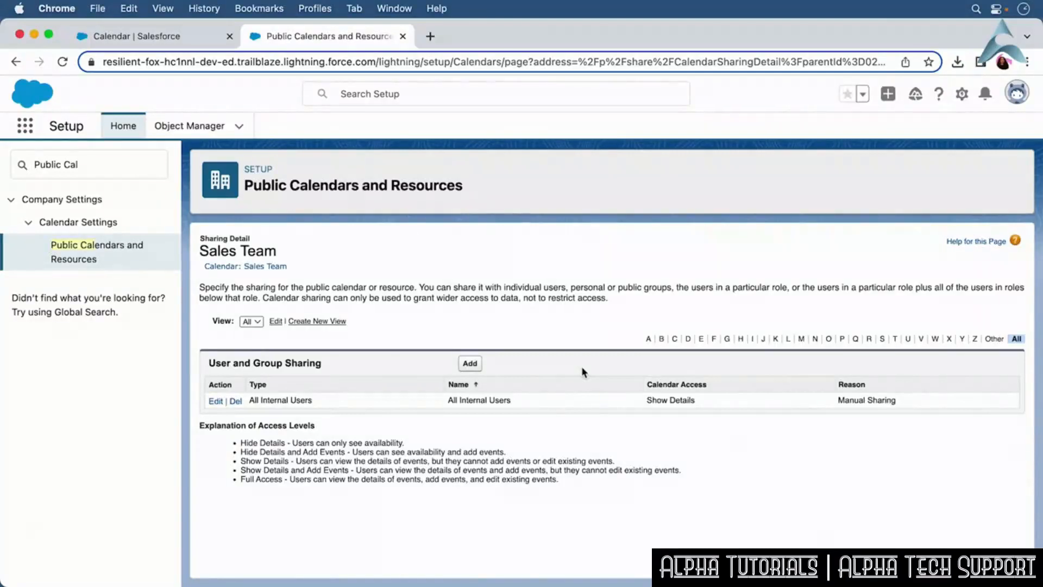
Return to the Sales Team calendar detail and mark the calendar as Active.
left_click(277, 266)
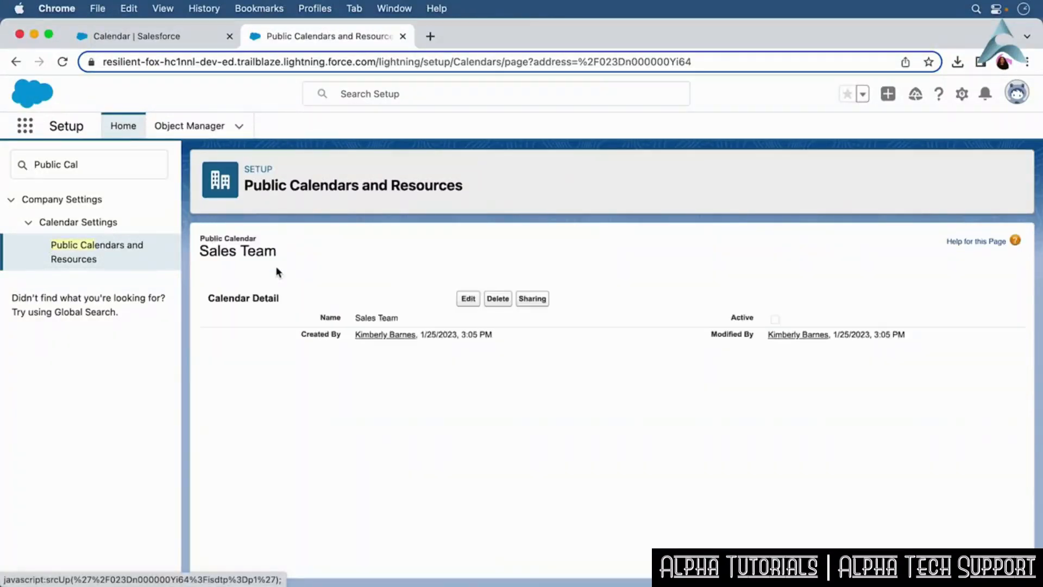
left_click(466, 300)
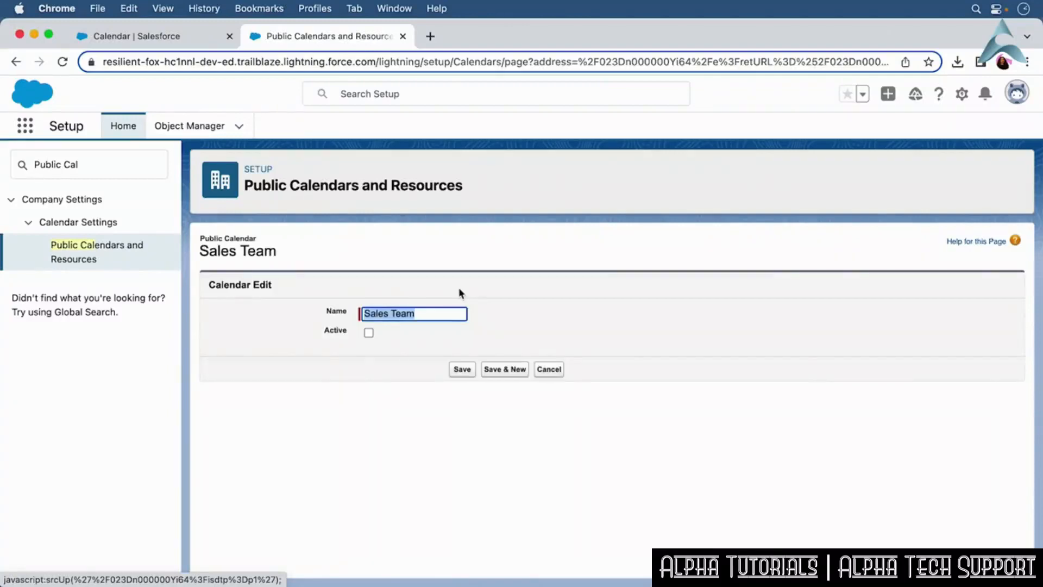
left_click(368, 332)
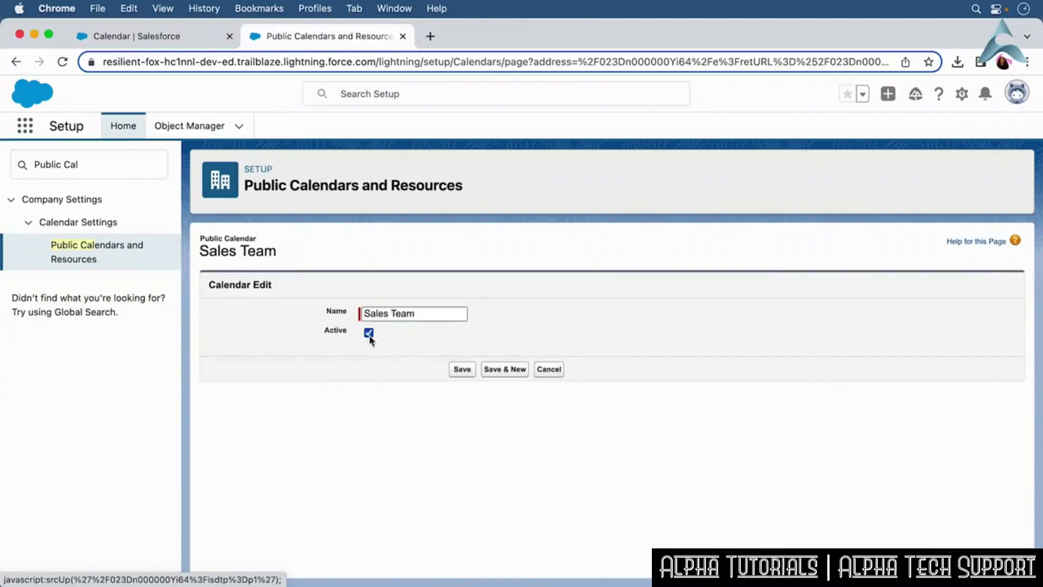
left_click(459, 369)
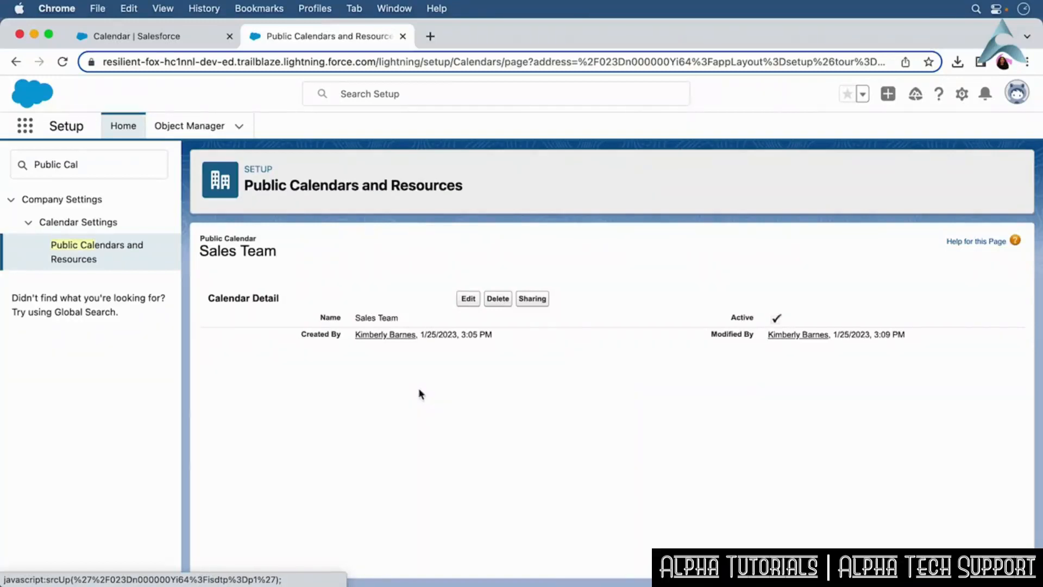
Back in the Calendar, add the Sales Team public calendar under Other Calendars.
left_click(403, 36)
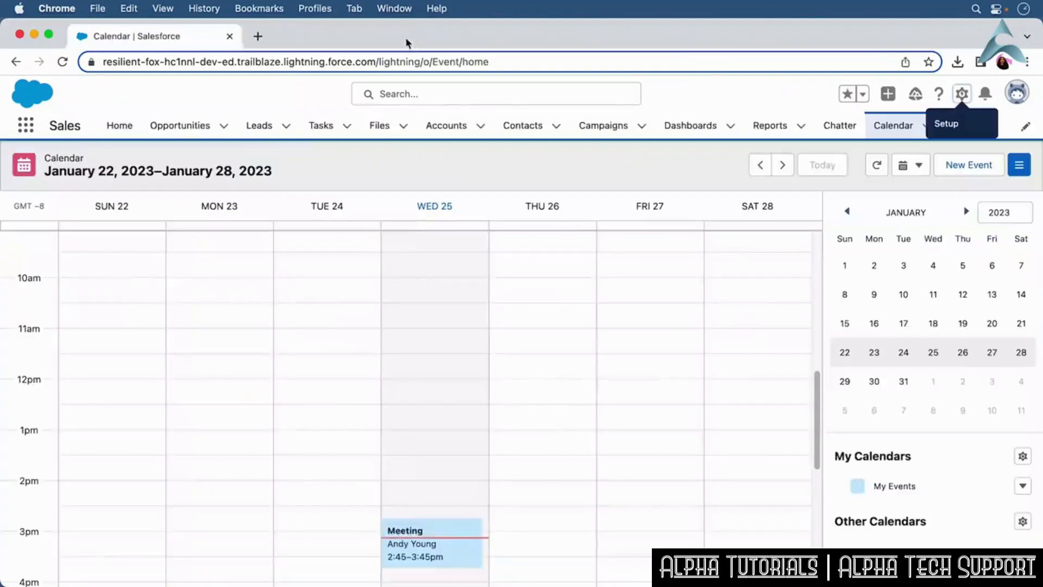
left_click(1022, 522)
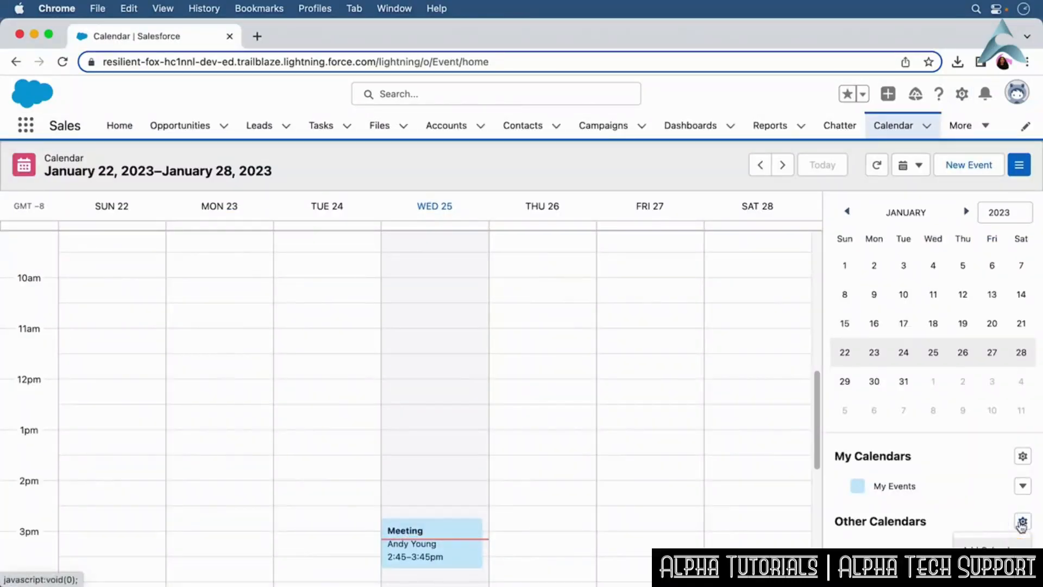
left_click(1003, 552)
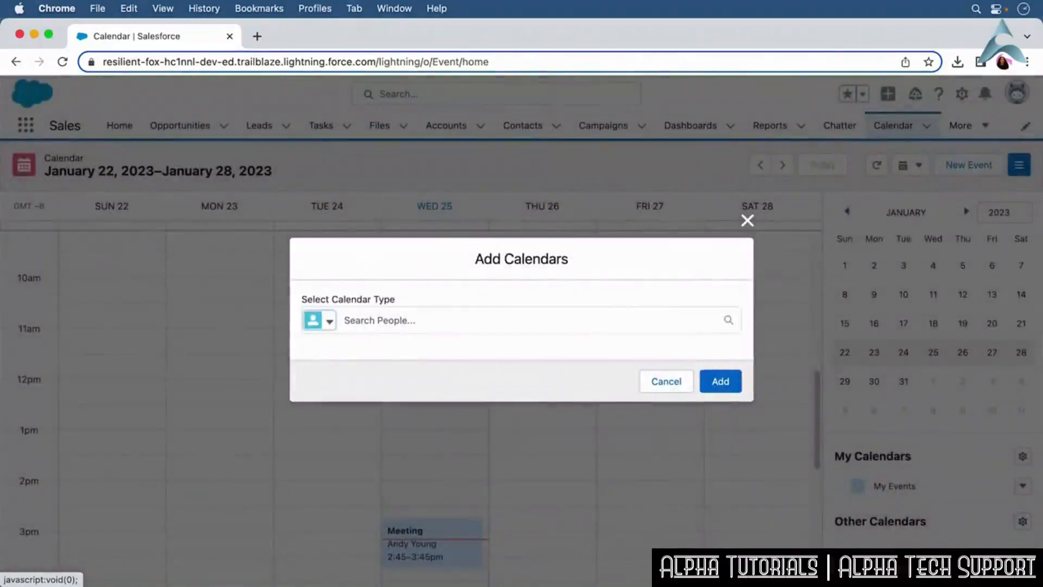
left_click(330, 322)
left_click(377, 379)
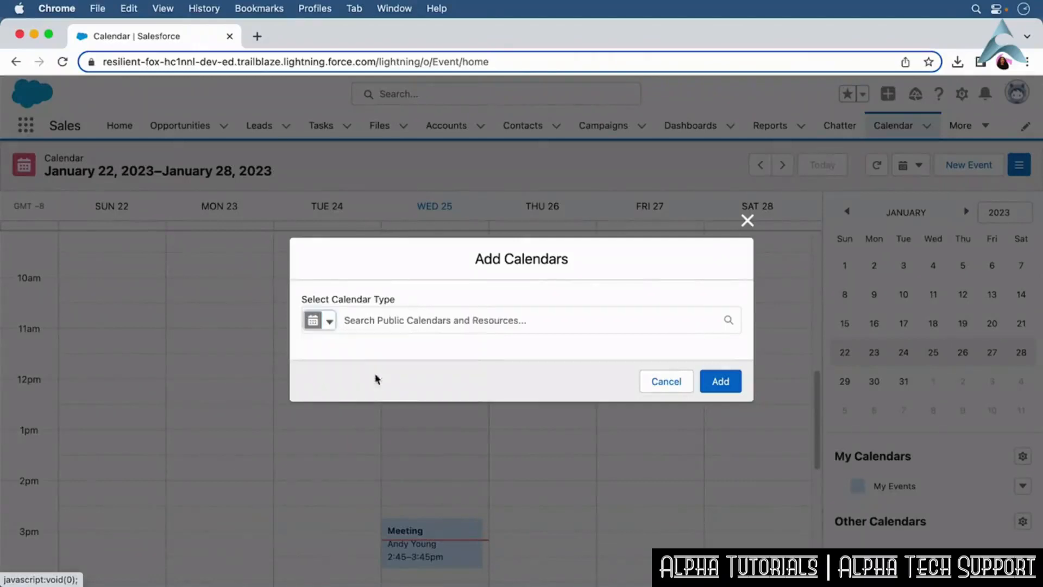
left_click(380, 323)
type("Sales Team")
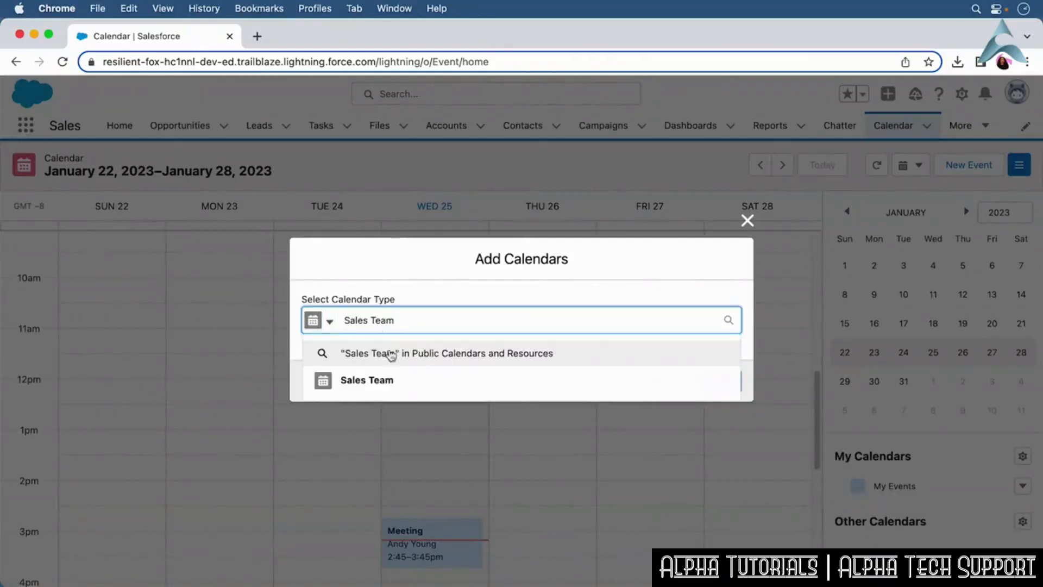
left_click(392, 381)
left_click(735, 386)
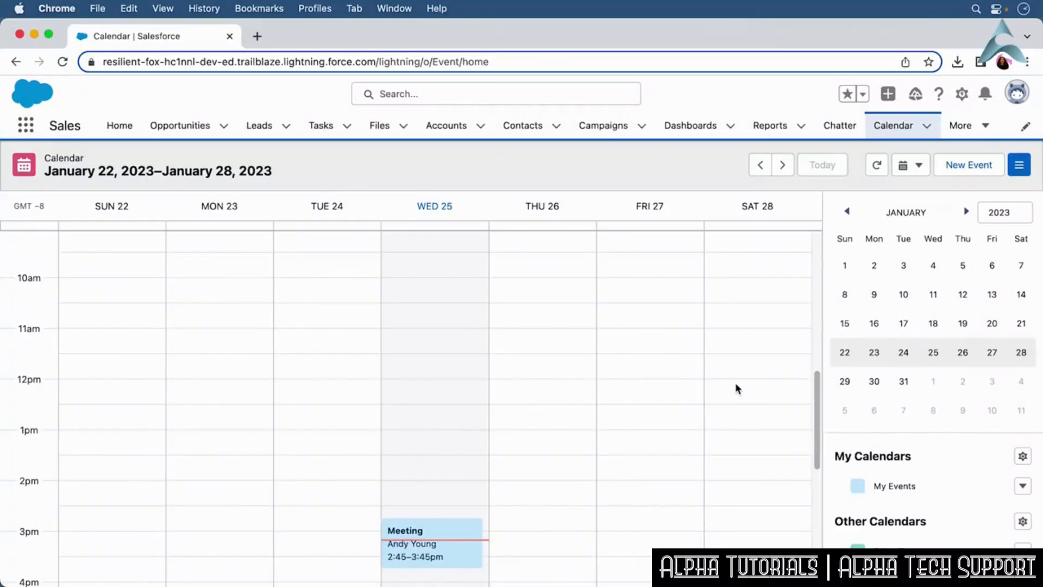
Share the My Events calendar with a user at Show Details and Add Events access.
left_click(1023, 486)
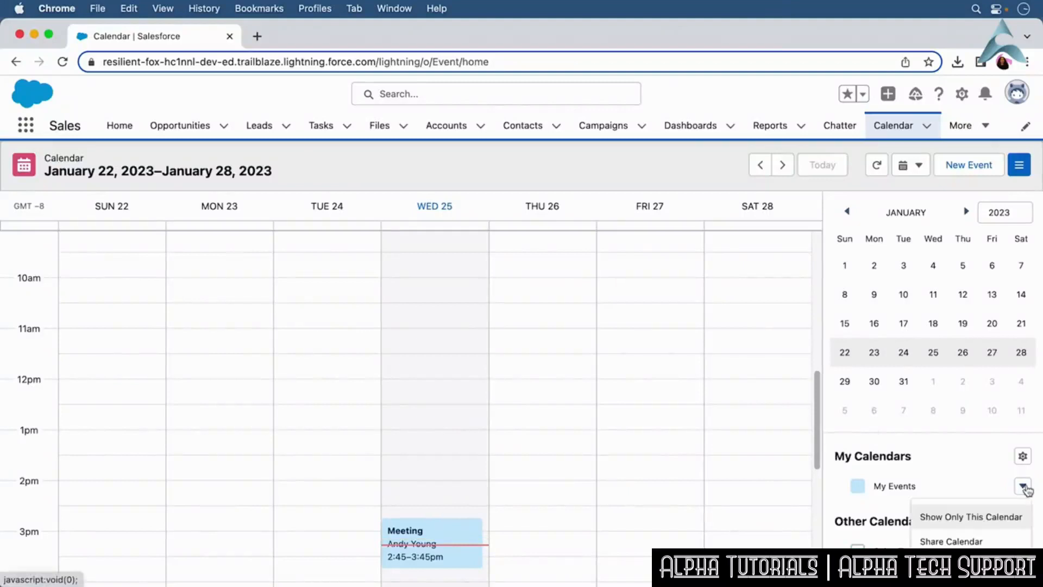
left_click(1002, 540)
left_click(473, 308)
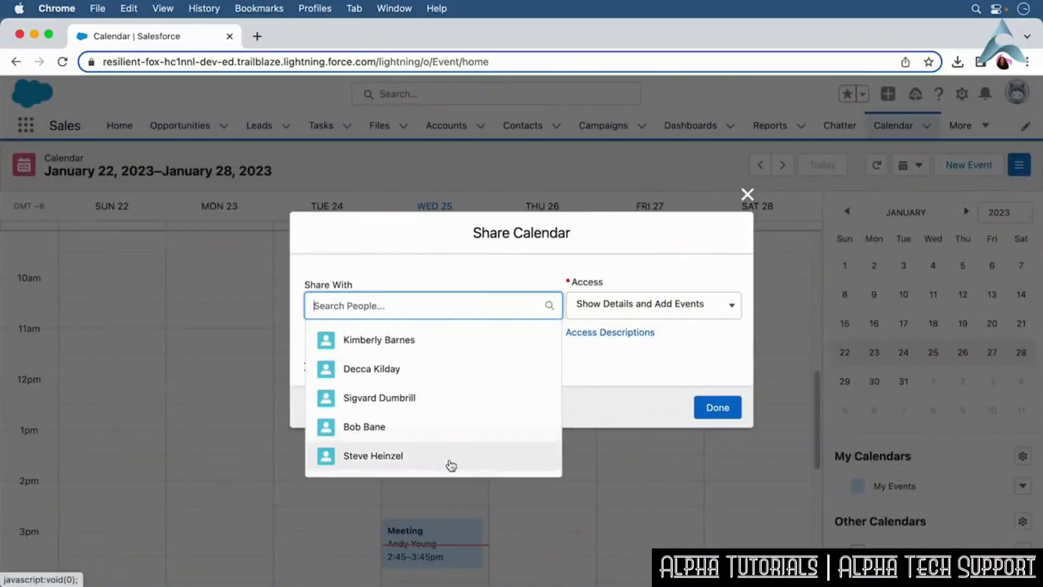
left_click(450, 464)
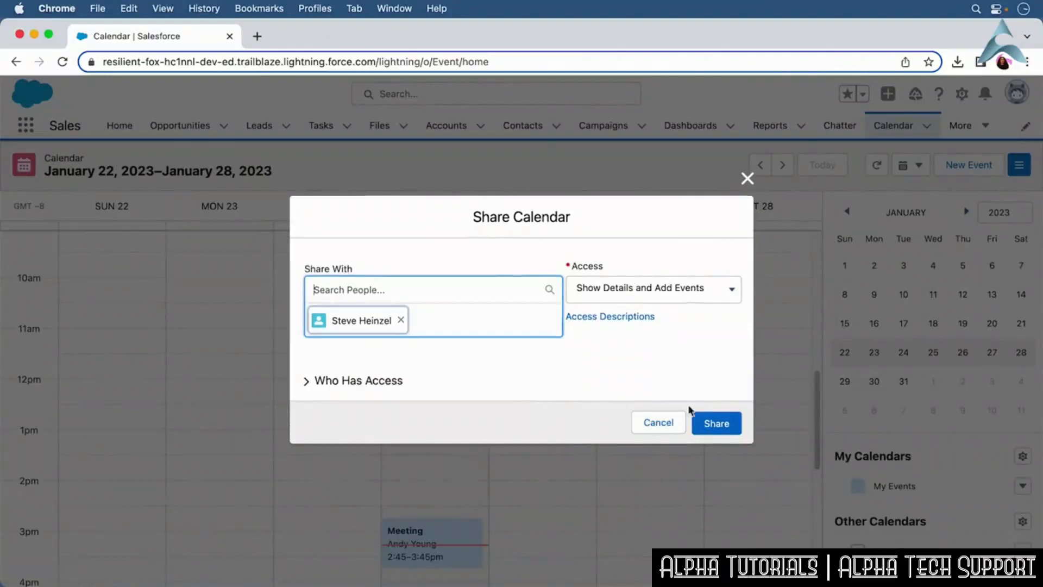
left_click(718, 423)
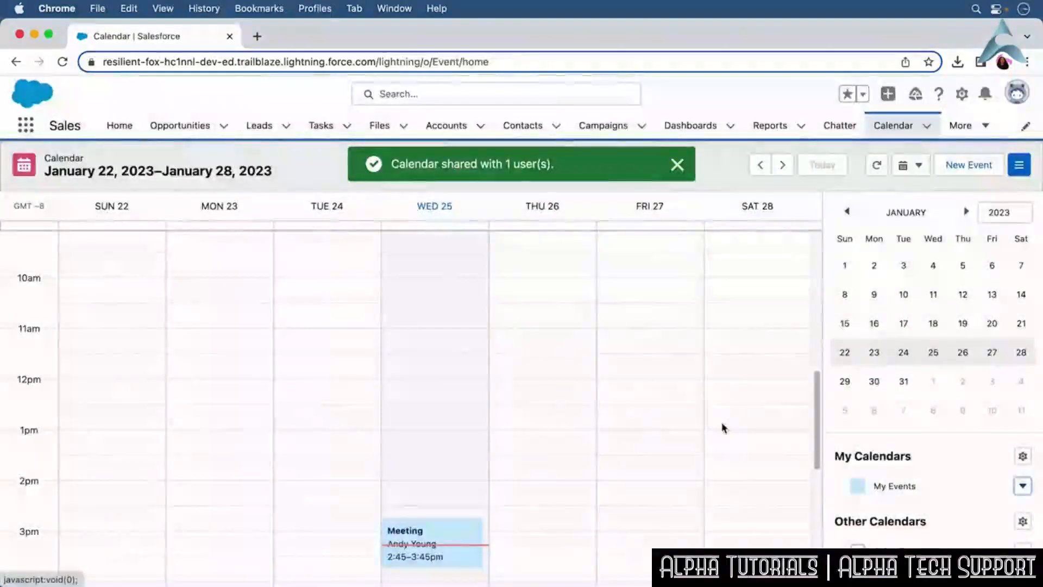
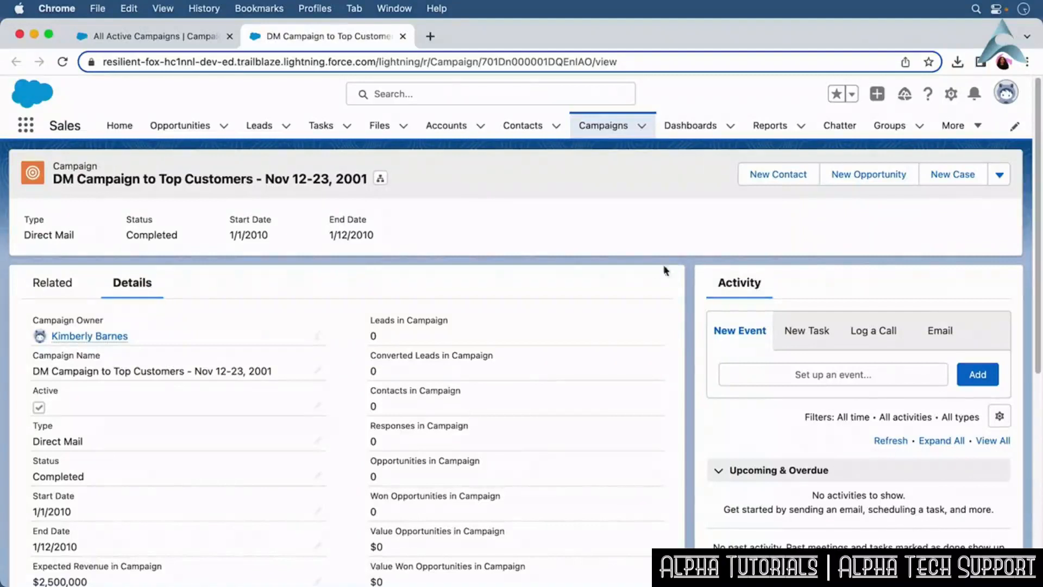
Review the campaign's related lists and open the campaign hierarchy of the Women in Tech Fundraiser campaign.
left_click(69, 287)
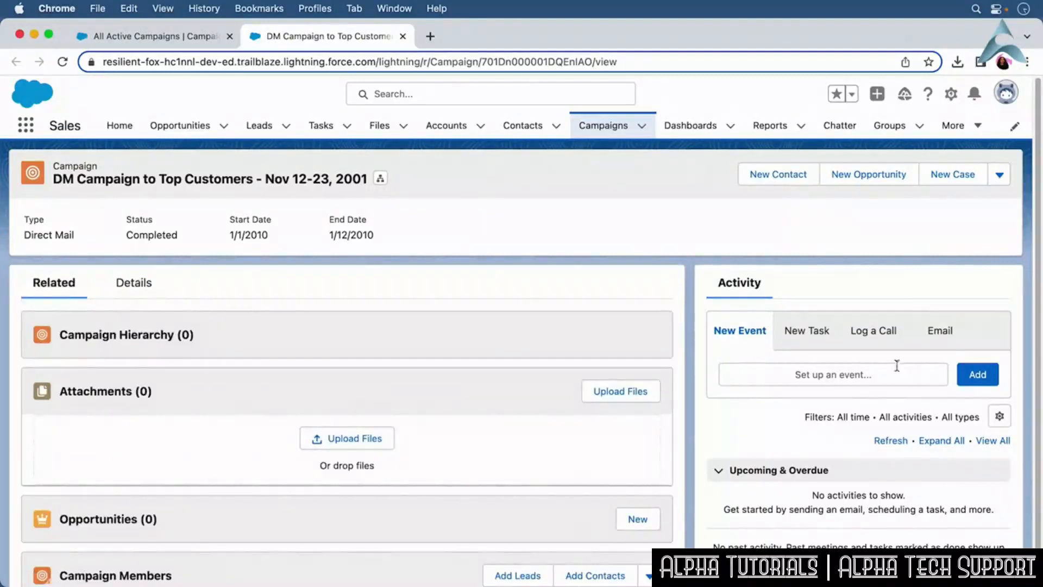
scroll(1038, 380, "down", 1)
scroll(1038, 380, "down", 2)
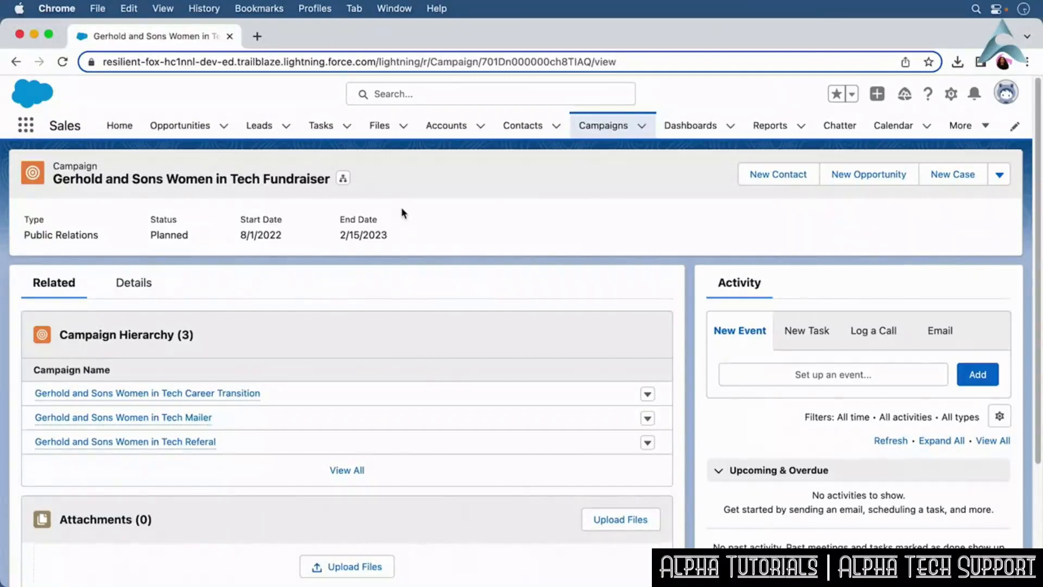
left_click(343, 179)
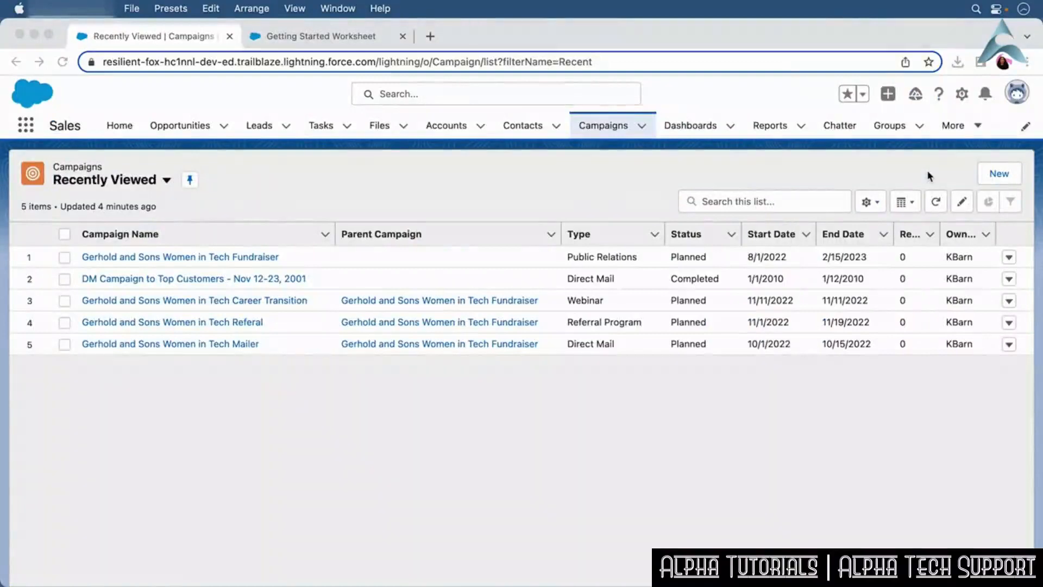
Create an active Webinar campaign named Gerhold and Sons Women in Tech Webinar.
left_click(998, 175)
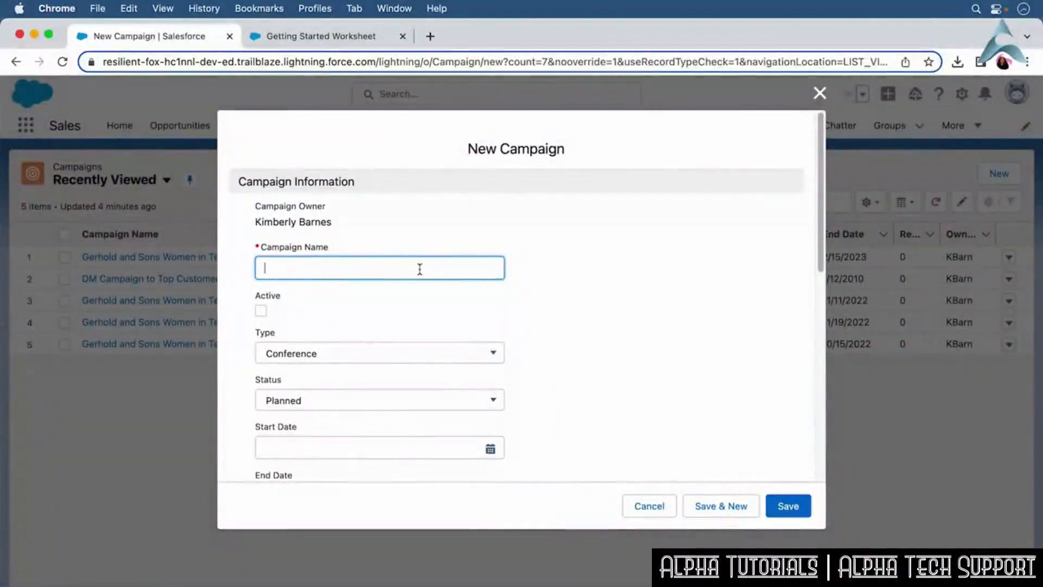
type("Gerhold and Sons Women in Tech Webinar")
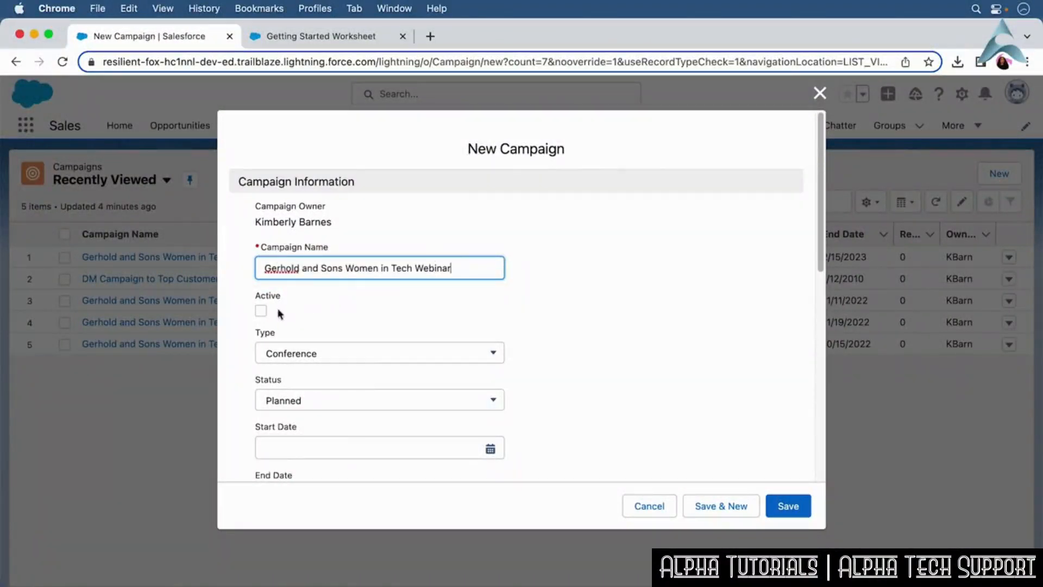
left_click(263, 312)
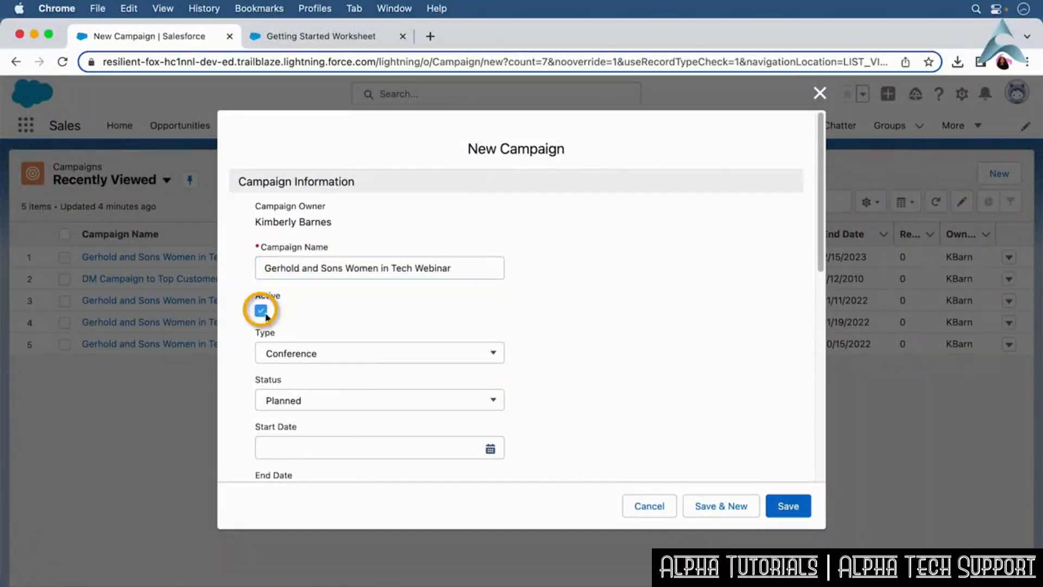
left_click(350, 358)
left_click(352, 364)
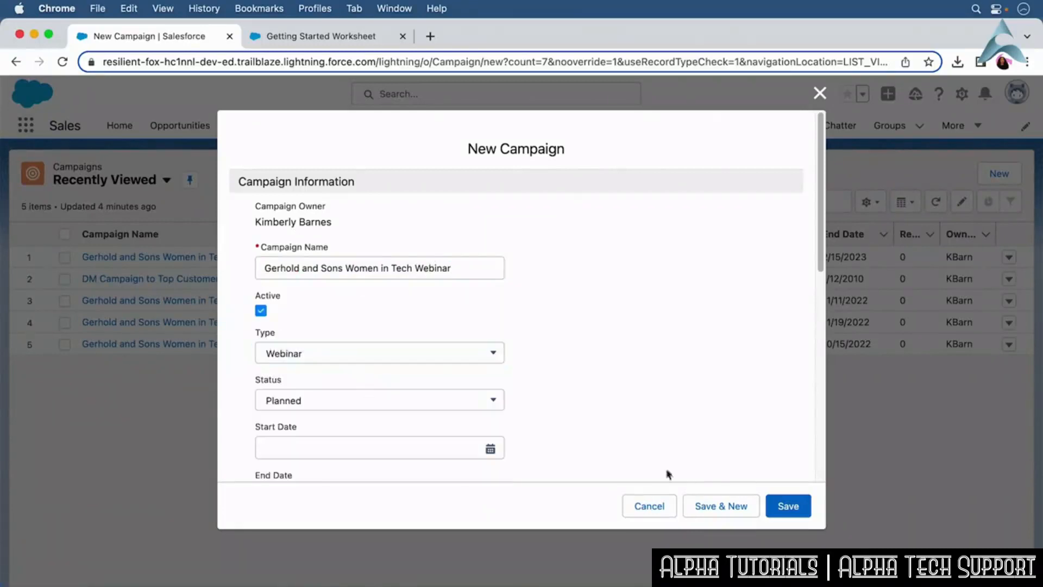
left_click(794, 505)
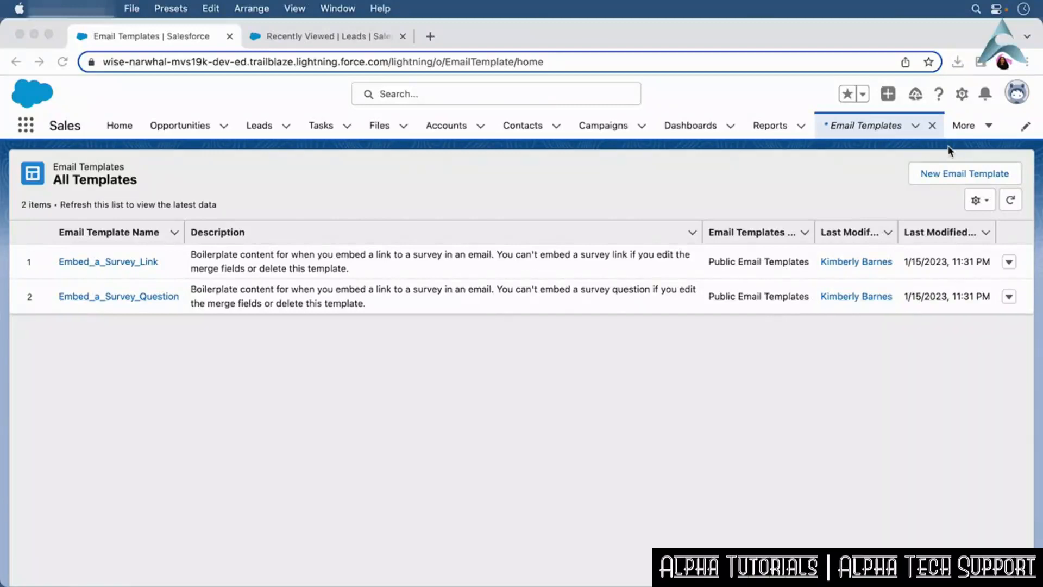
Start a new email template named Lipstick and Tech Founder Template for Leads, with a subject introducing the sender.
left_click(949, 173)
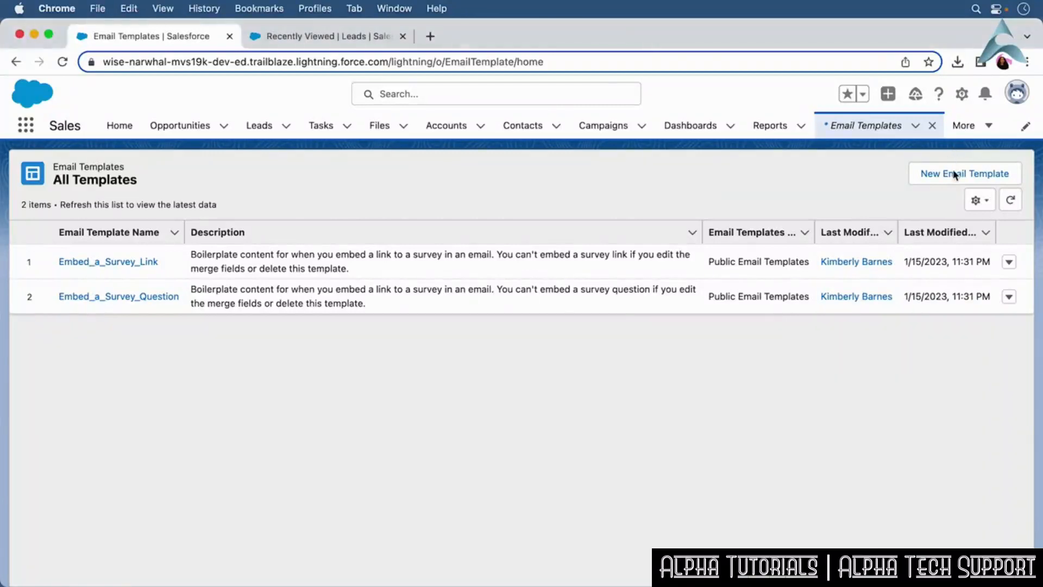
left_click(954, 174)
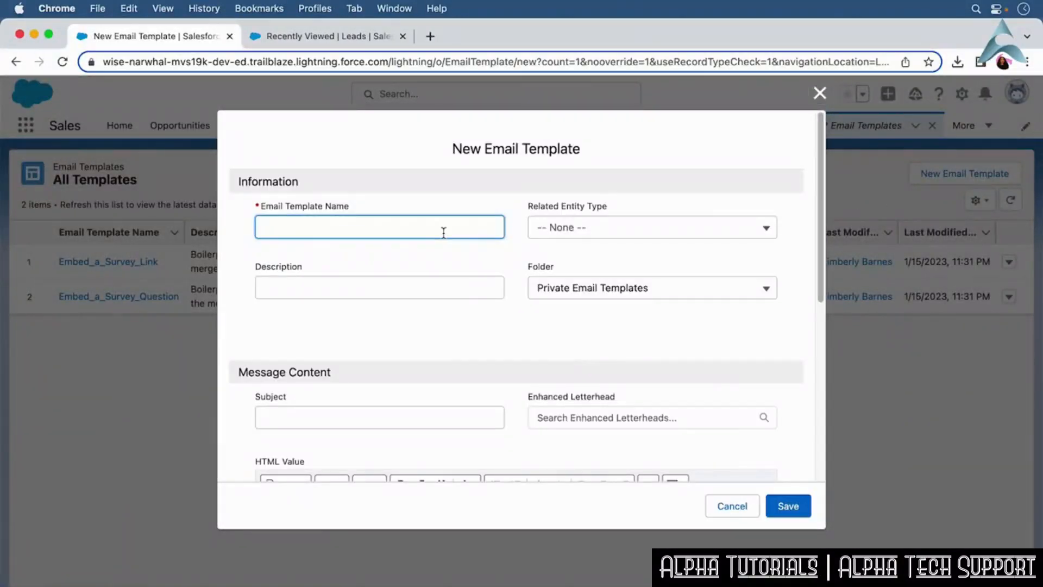
type("L")
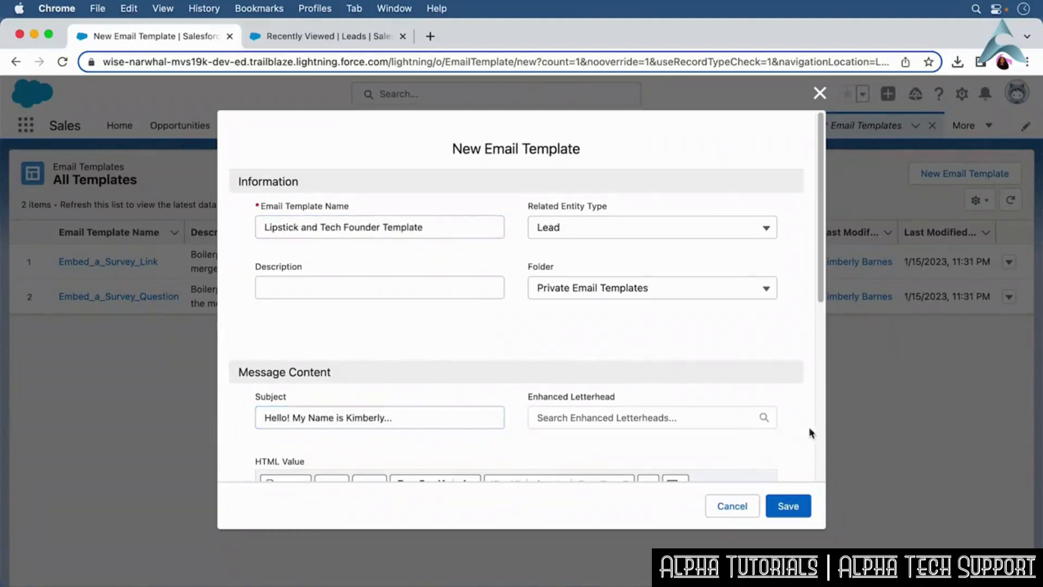
scroll(823, 310, "down", 1)
left_click_drag(823, 311, 808, 423)
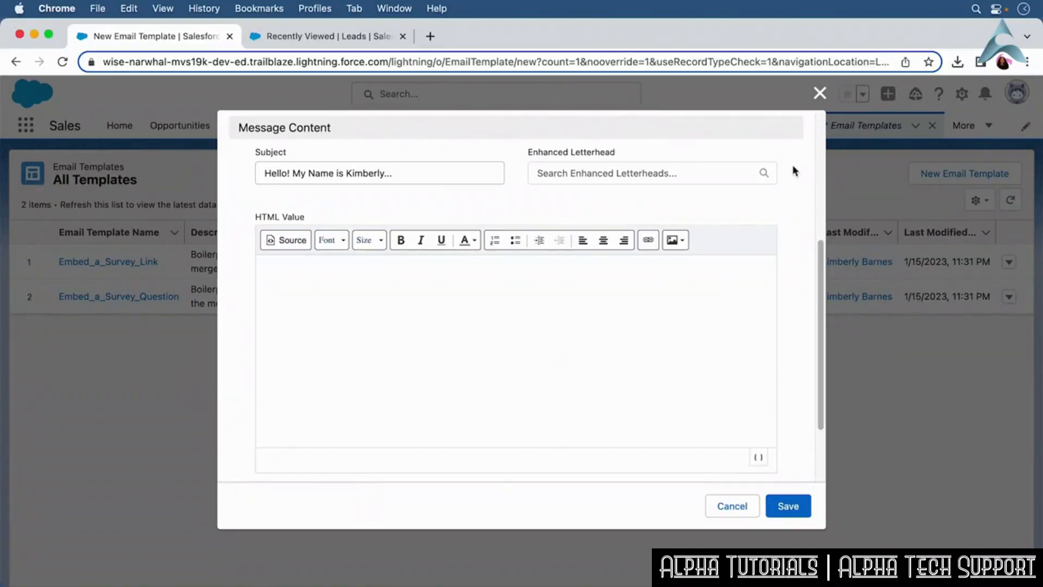
Write the template body greeting the recipient with the Recipient First Name merge field and a short inquiry, then save it.
left_click(297, 278)
type("Hello")
left_click(759, 458)
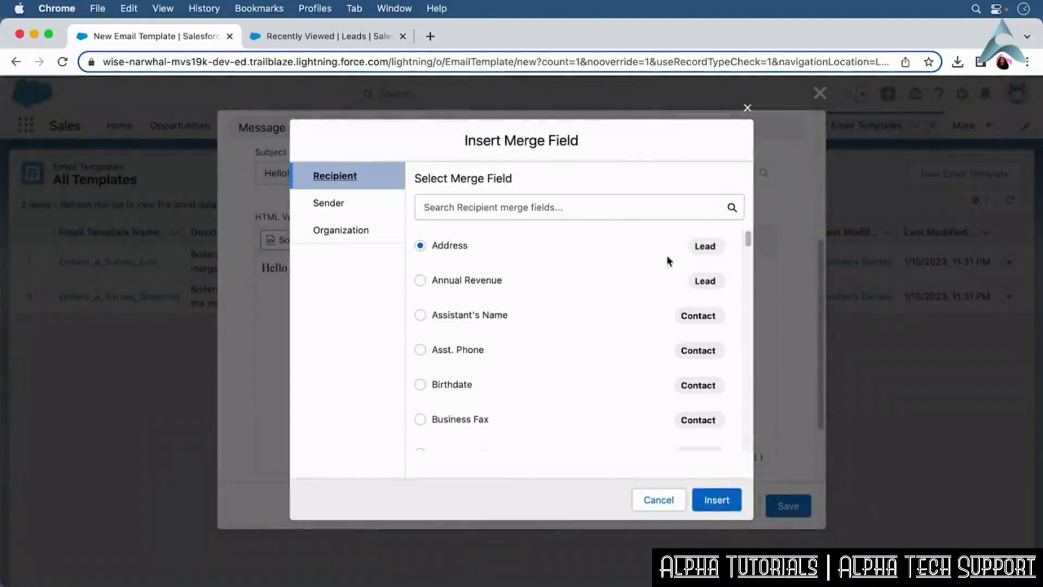
left_click_drag(750, 239, 757, 325)
left_click(457, 259)
left_click(724, 491)
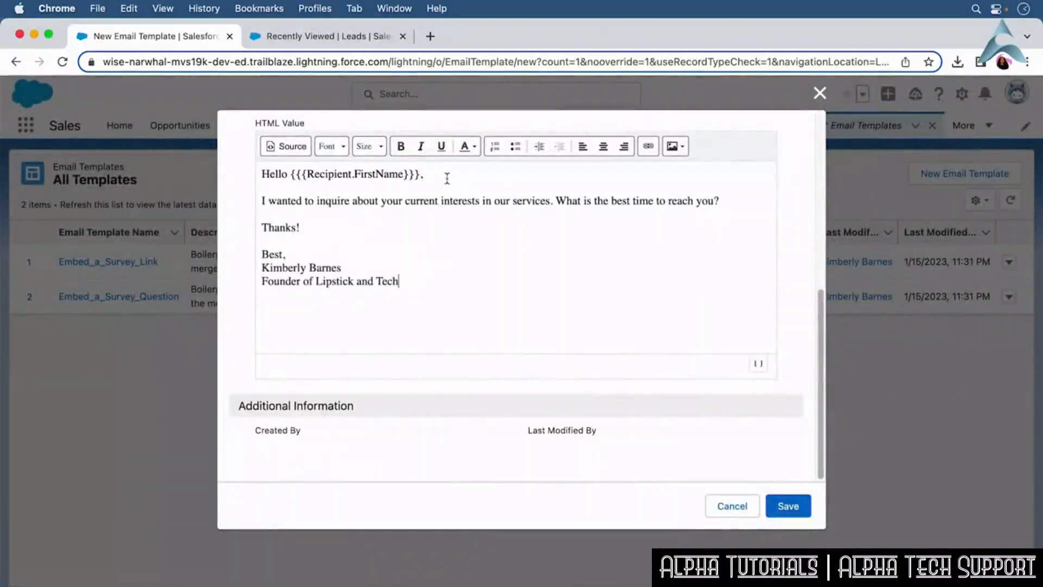
left_click(798, 510)
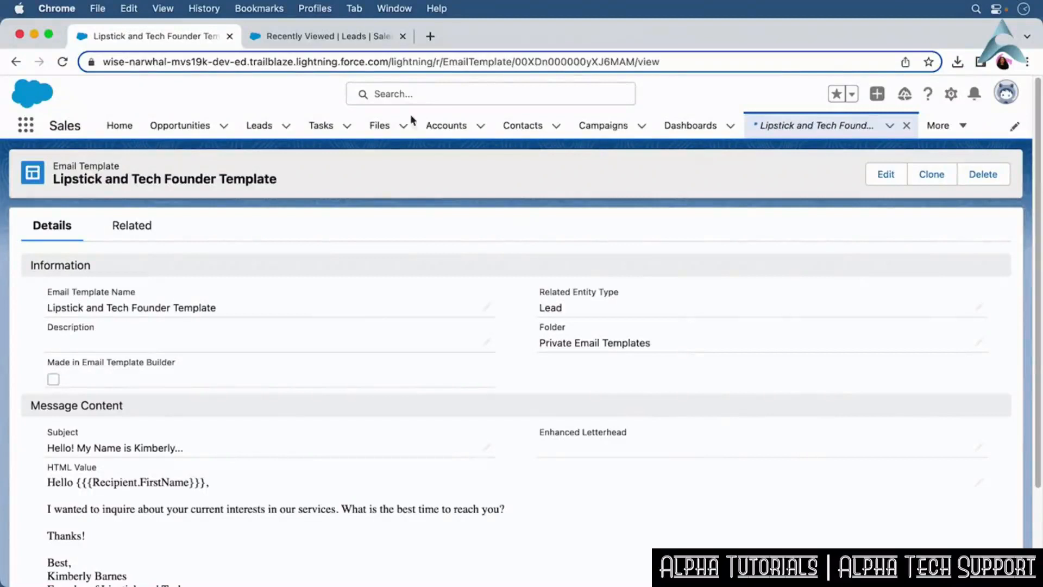
On a recently viewed lead, compose an email with subject Checking in and a short check-in message.
left_click(367, 36)
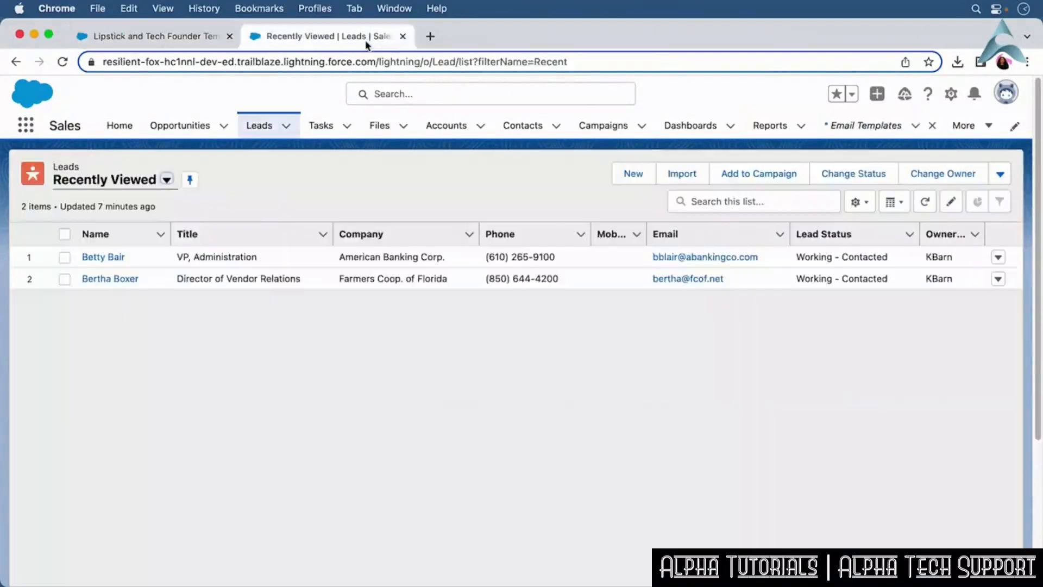
left_click(99, 280)
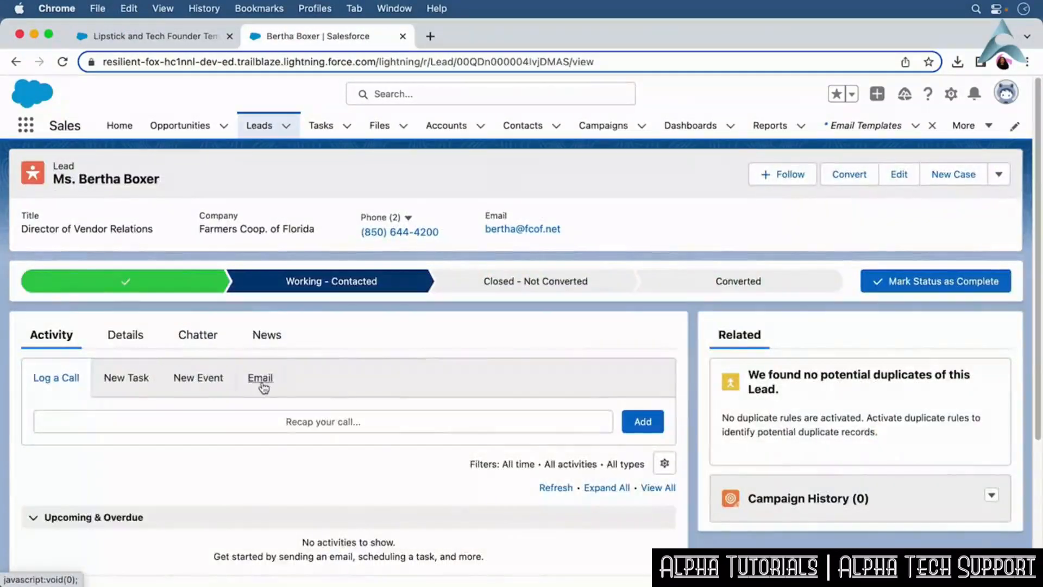
left_click(261, 383)
scroll(1031, 271, "down", 3)
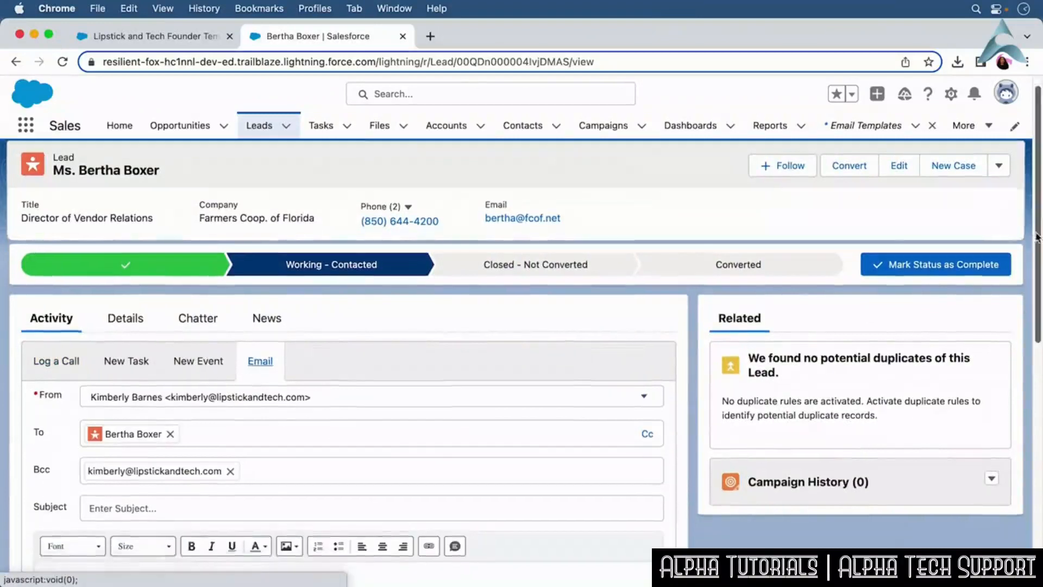
scroll(1030, 272, "down", 3)
scroll(1031, 256, "down", 1)
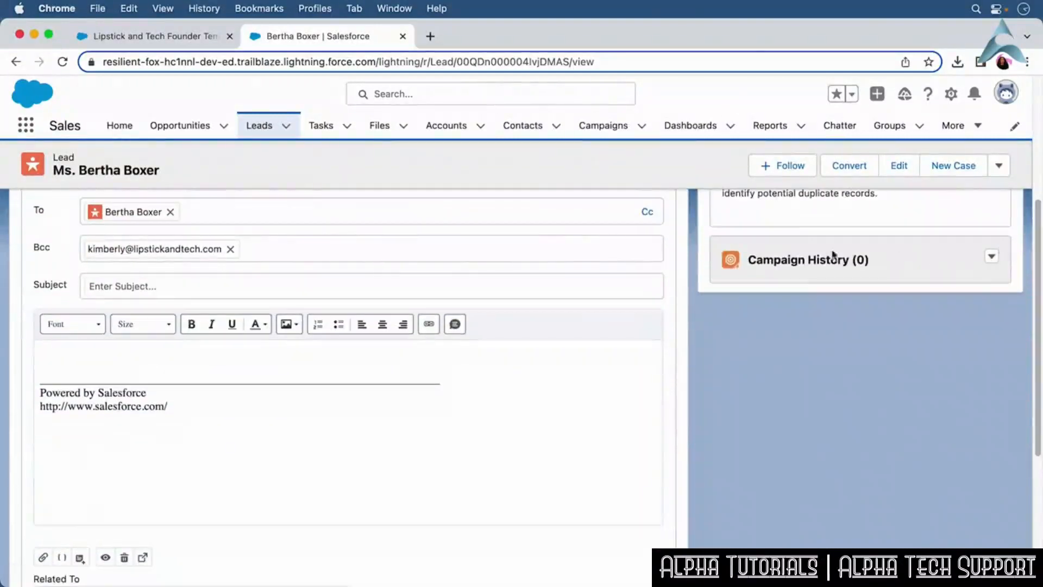
left_click(429, 286)
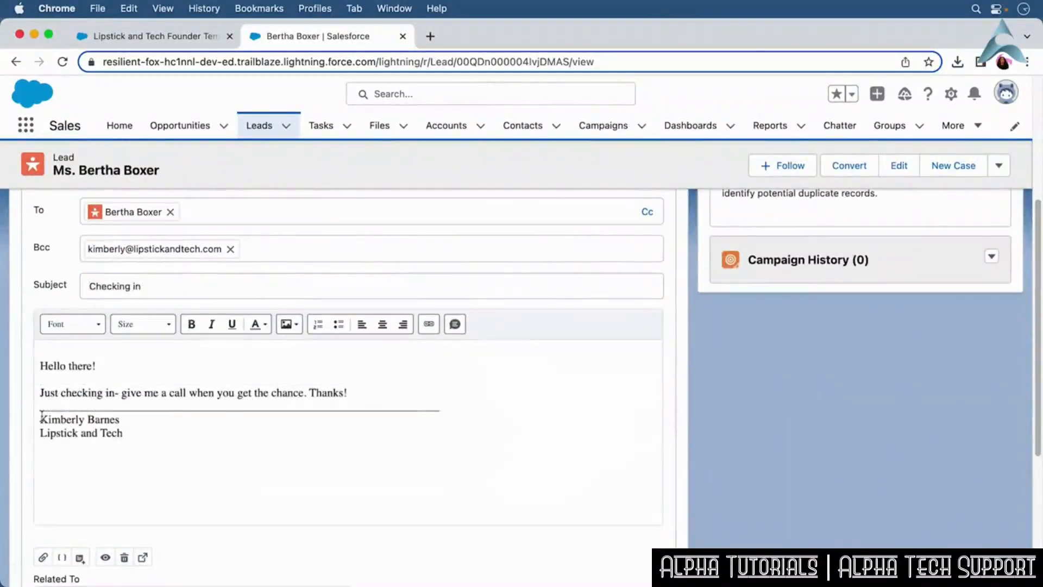
scroll(1025, 449, "down", 4)
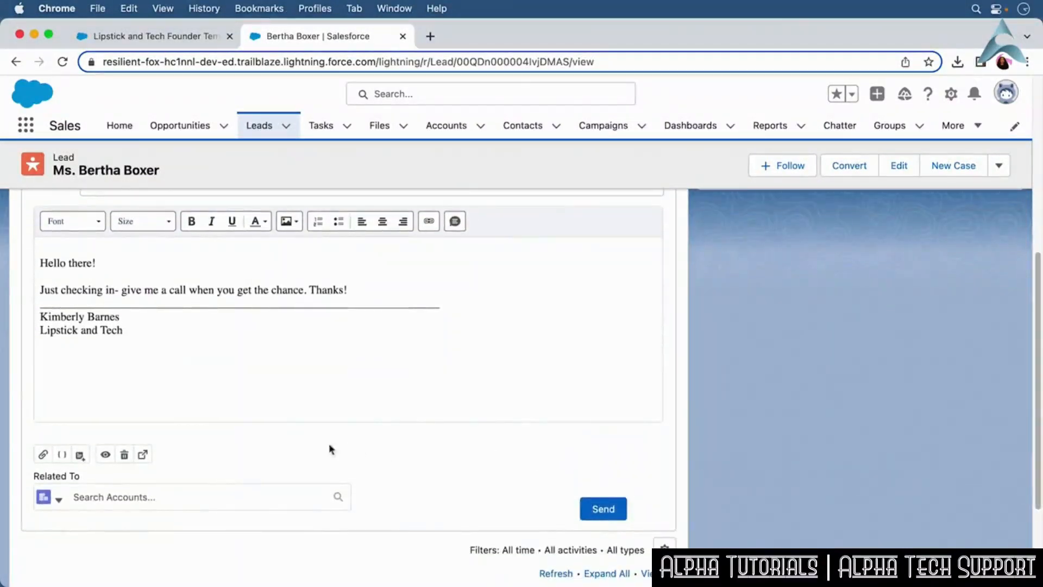
Save the composed email as a private template named Checking in Email.
left_click(81, 456)
left_click(96, 398)
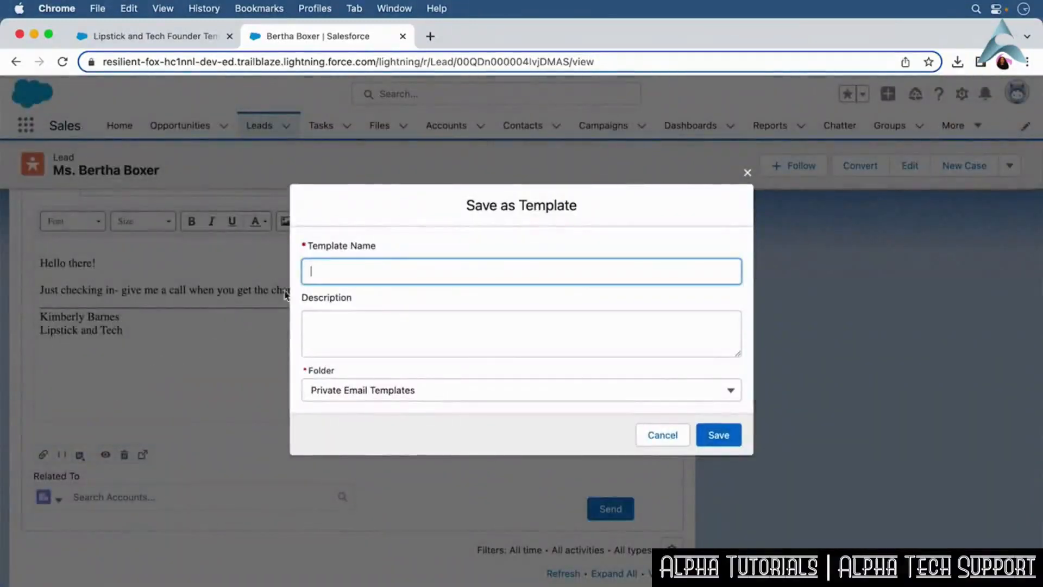
type("Checking in Email")
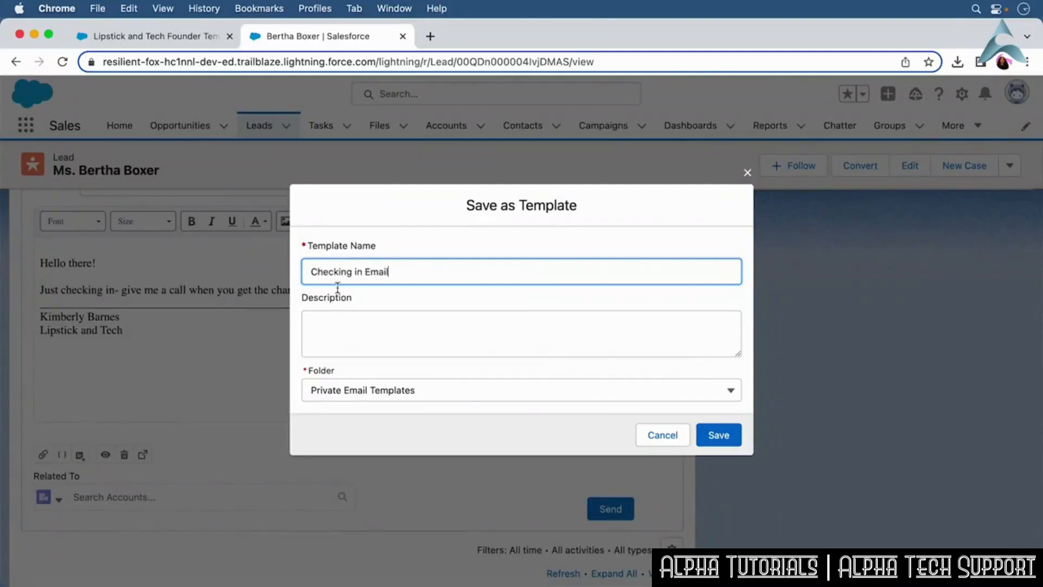
left_click(727, 433)
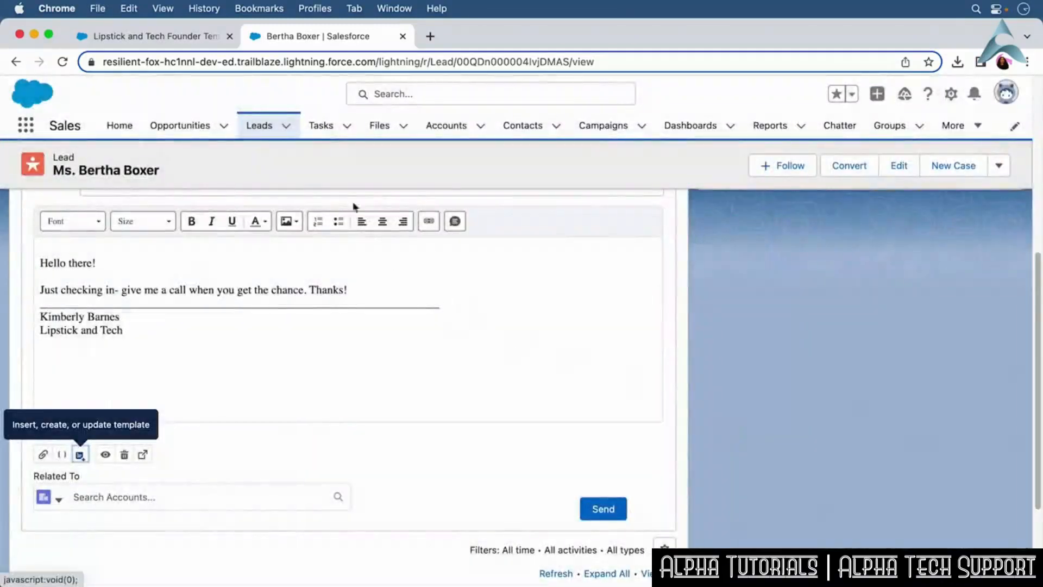
left_click(261, 127)
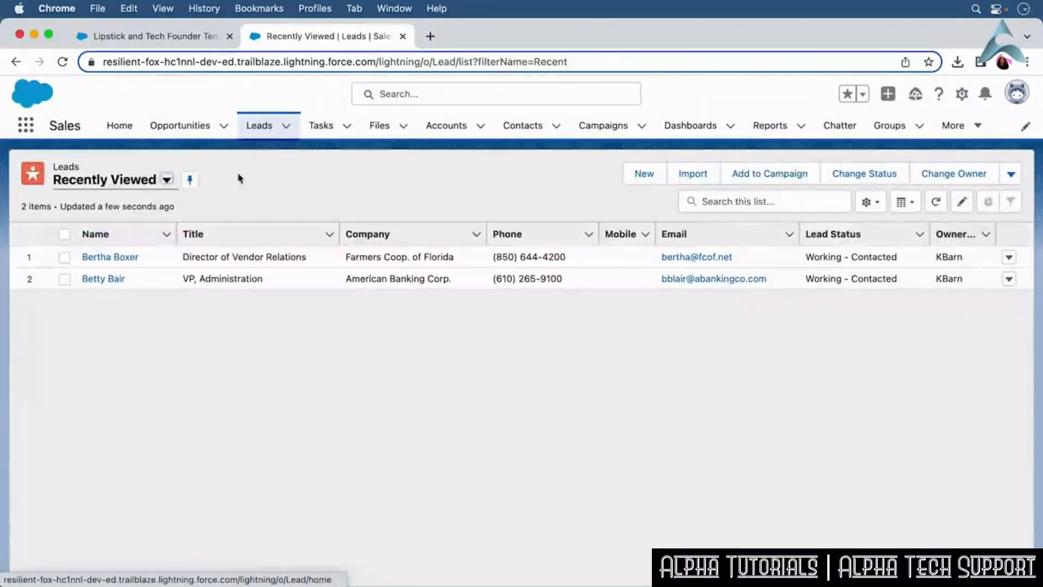
left_click(131, 257)
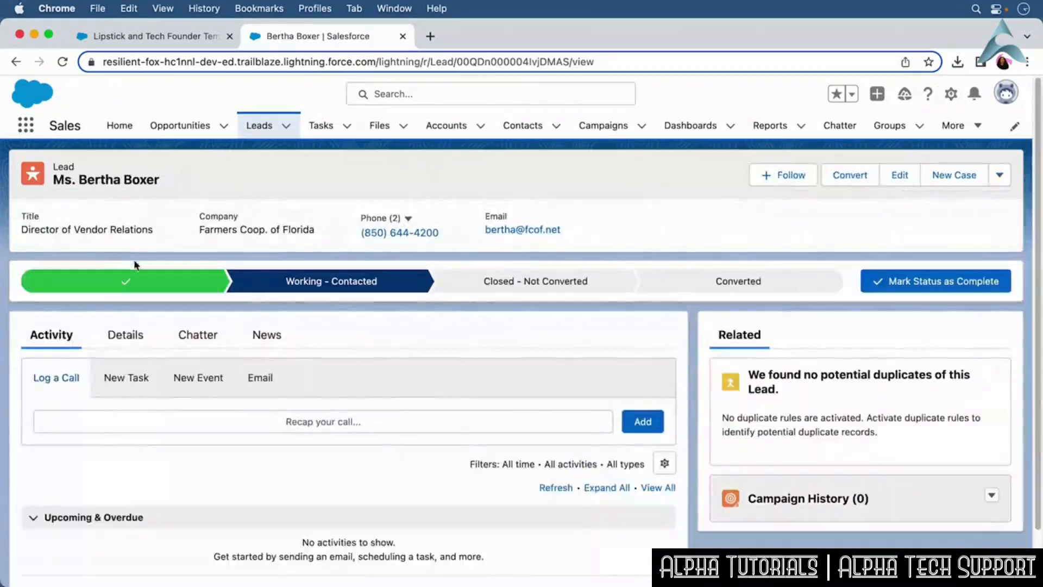
Reopen the lead's email composer and insert the Checking in Email template.
left_click(254, 377)
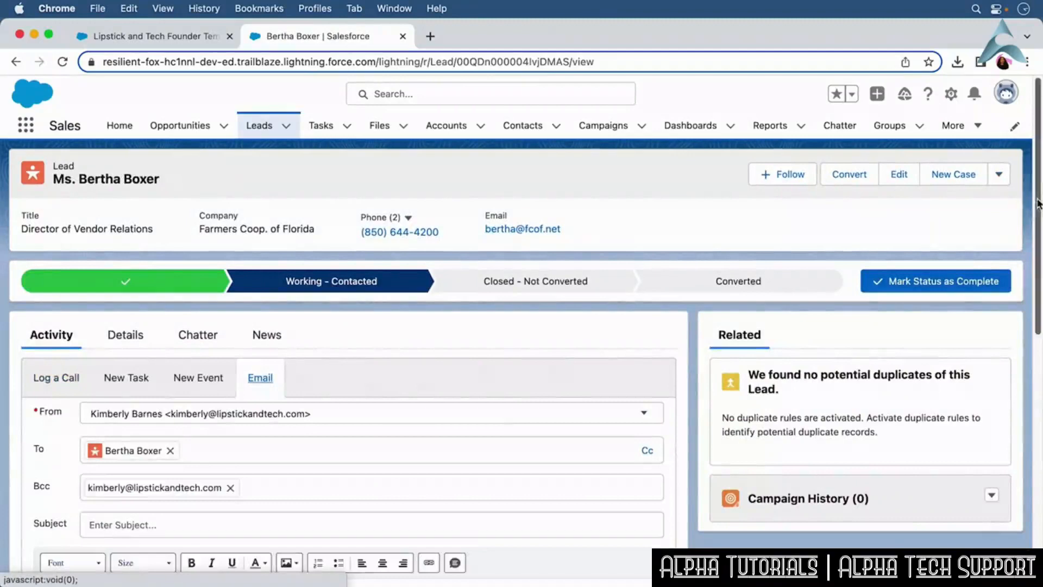
scroll(1027, 232, "down", 4)
scroll(1026, 308, "down", 3)
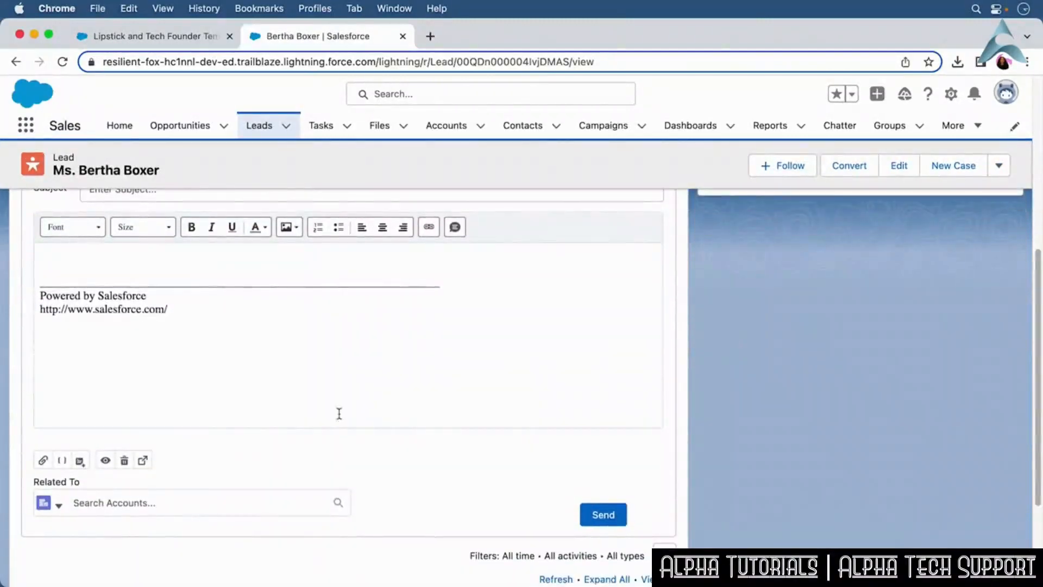
left_click(82, 461)
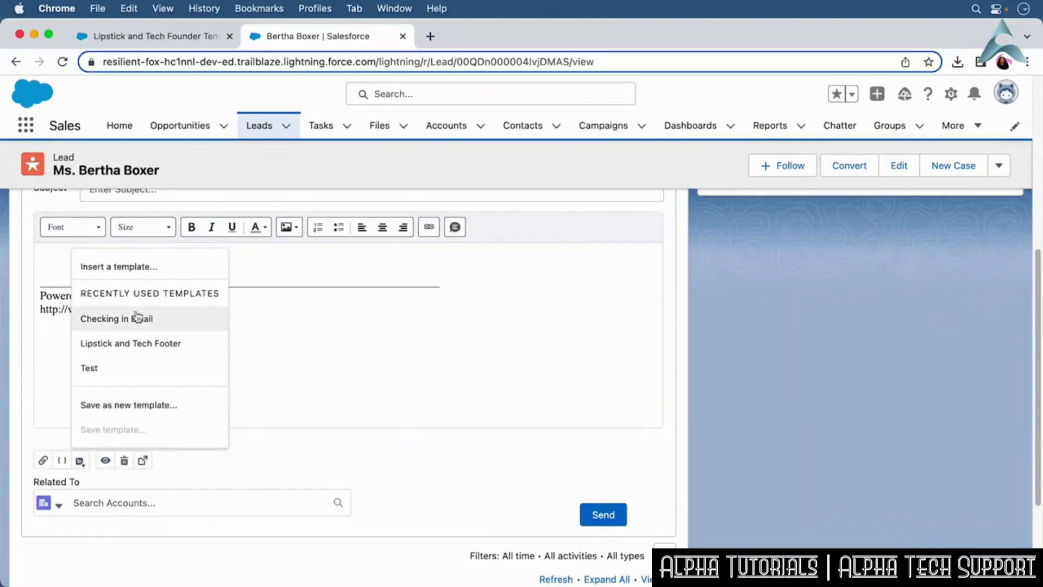
left_click(139, 267)
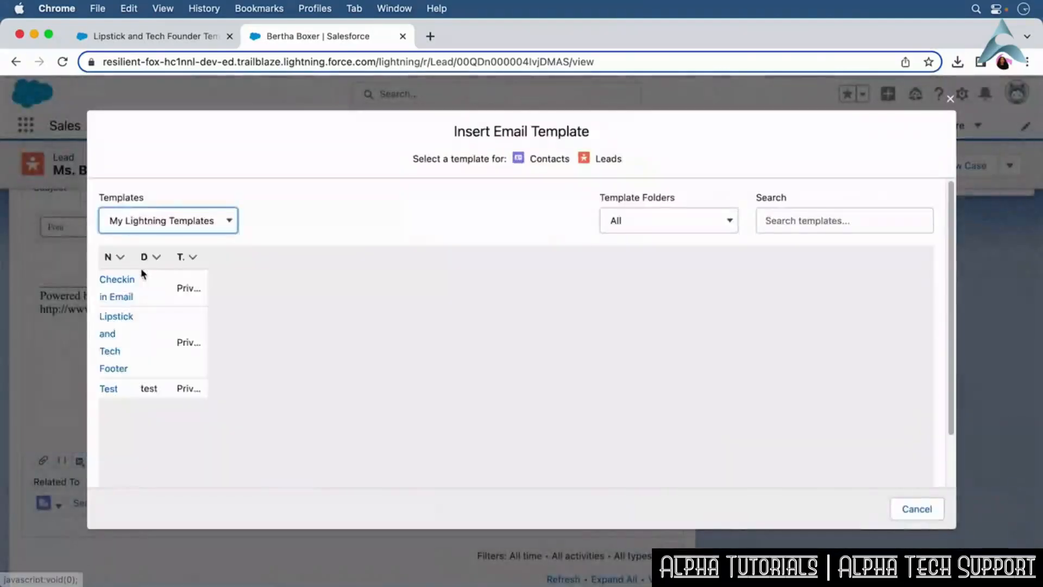
left_click(140, 280)
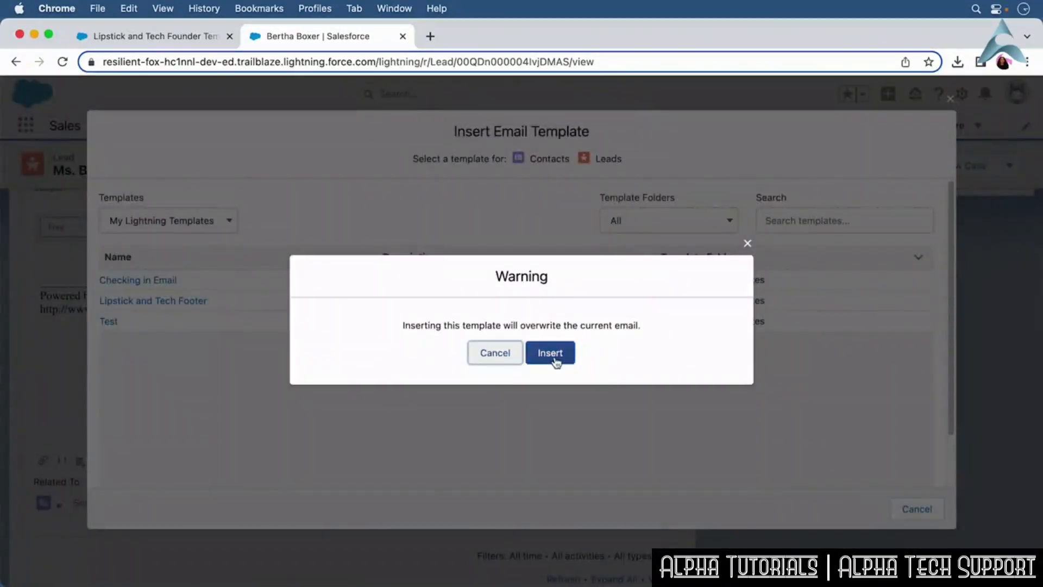
left_click(554, 357)
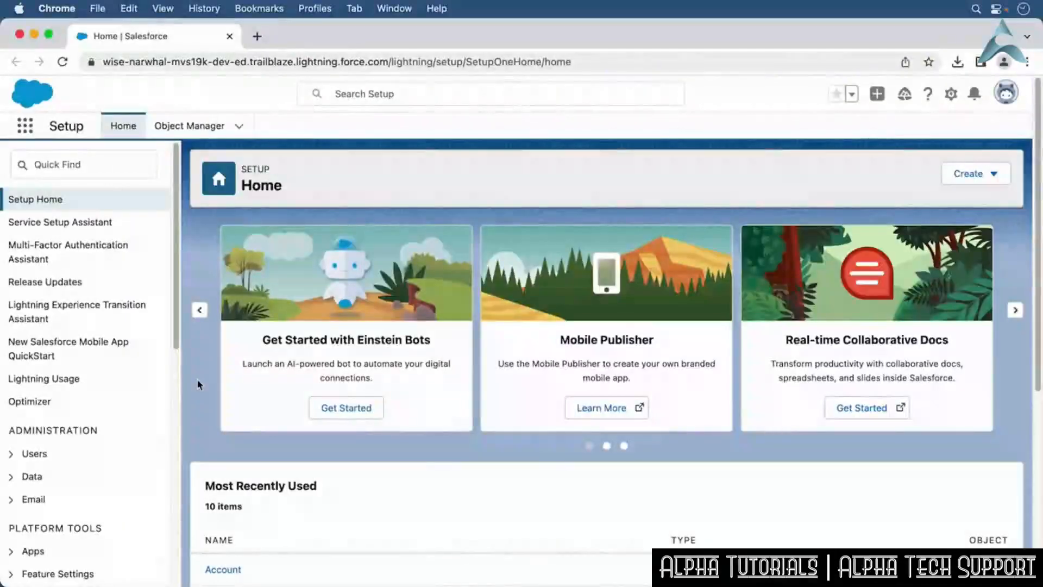
In Setup, open Queues and start a new queue labelled Sales Rep Leads Queue.
left_click(42, 170)
type("Queue")
left_click(66, 224)
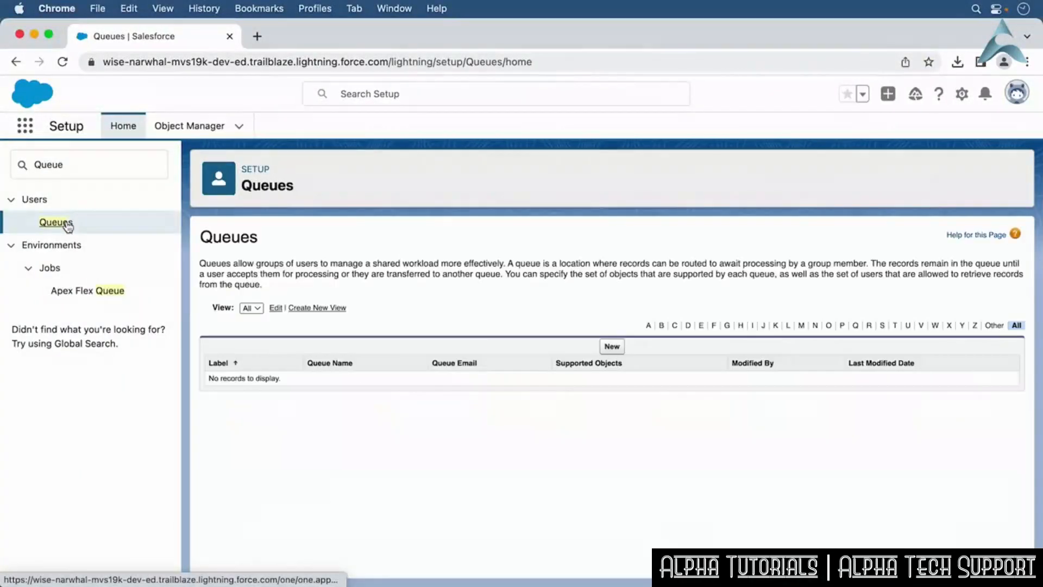
left_click(612, 346)
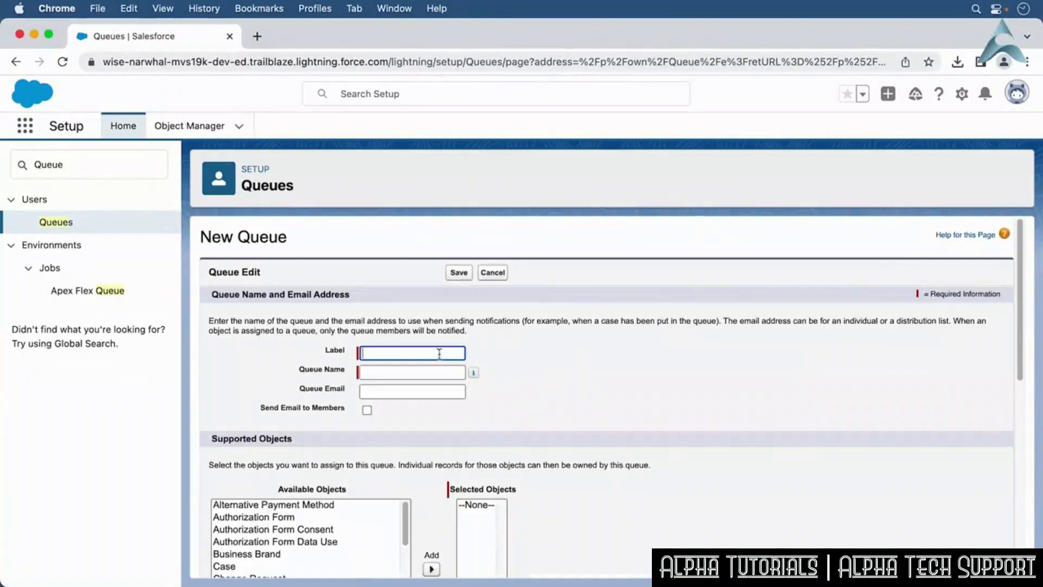
left_click(426, 352)
type("Sales Rep Leads Queue")
key("Tab")
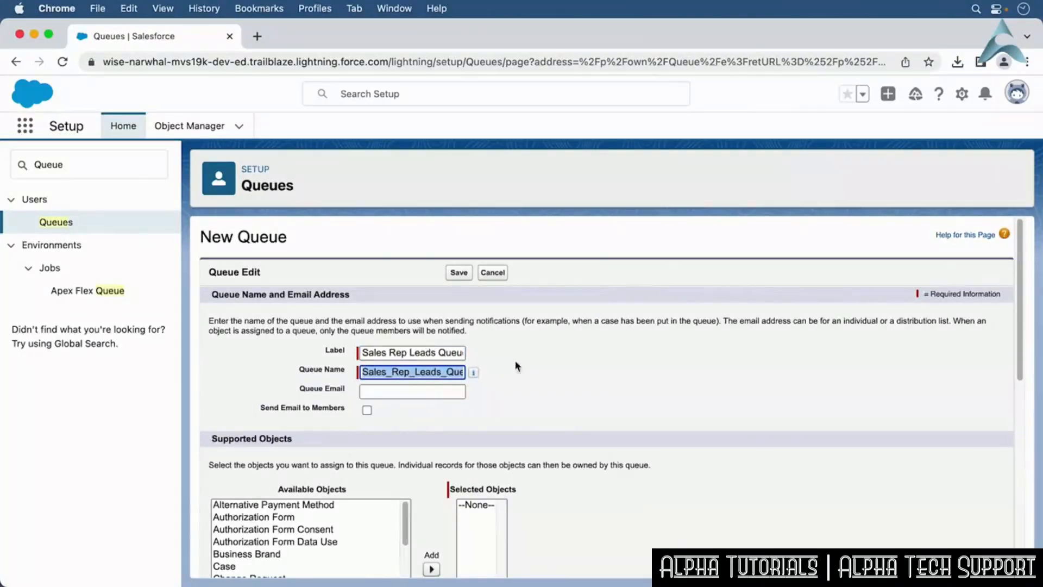
Add Lead as the queue's supported object.
left_click_drag(1020, 379, 1010, 469)
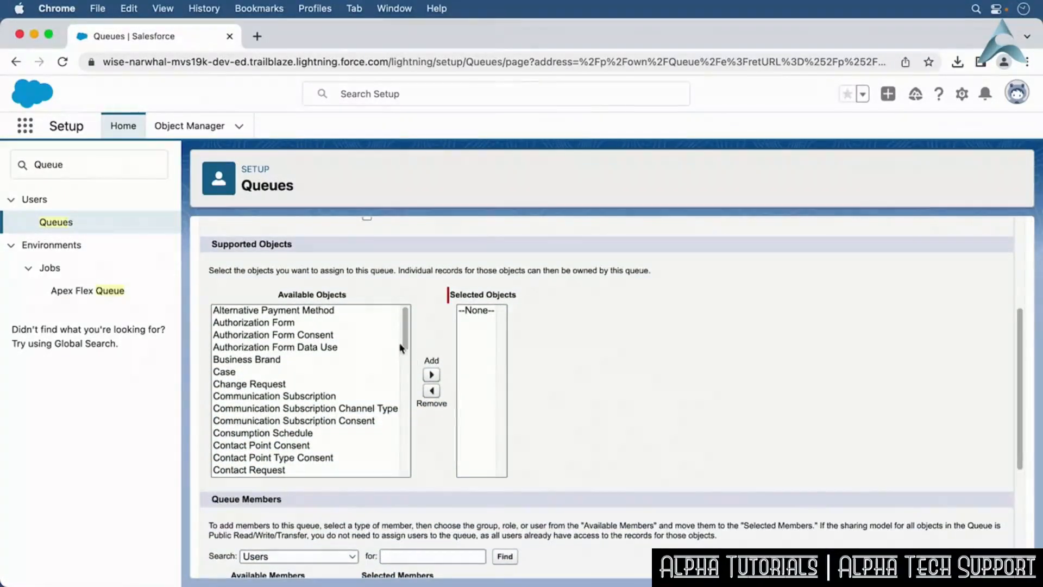
left_click_drag(404, 343, 276, 403)
left_click(277, 406)
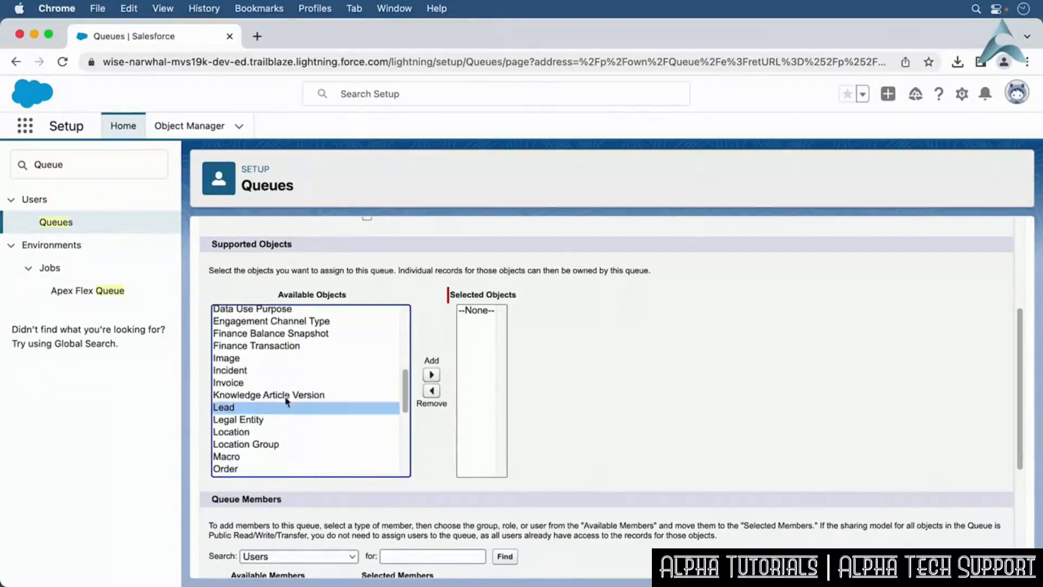
left_click(432, 375)
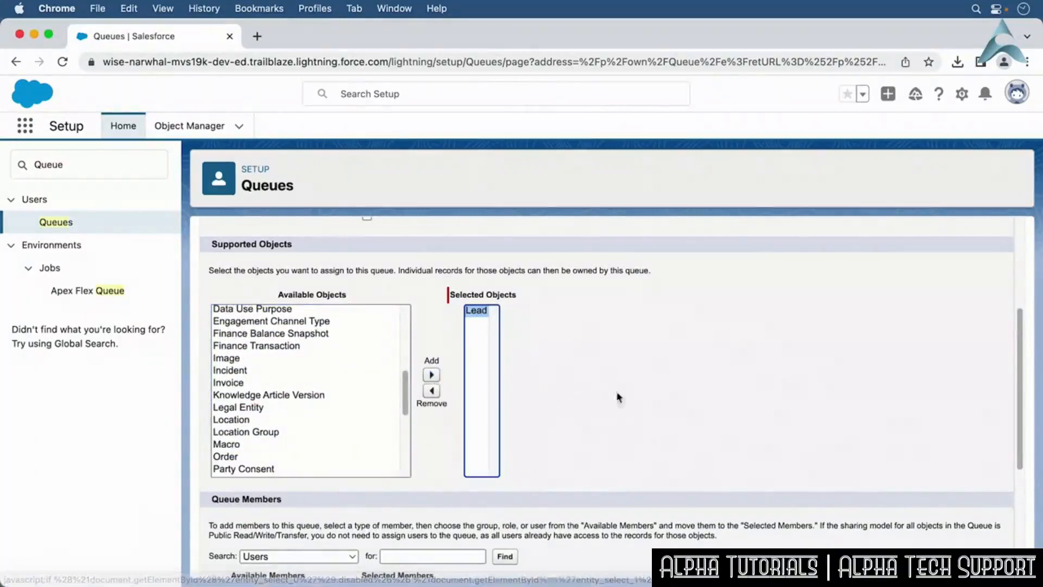
Add the current user as a queue member and save the queue.
left_click_drag(1019, 418, 1020, 531)
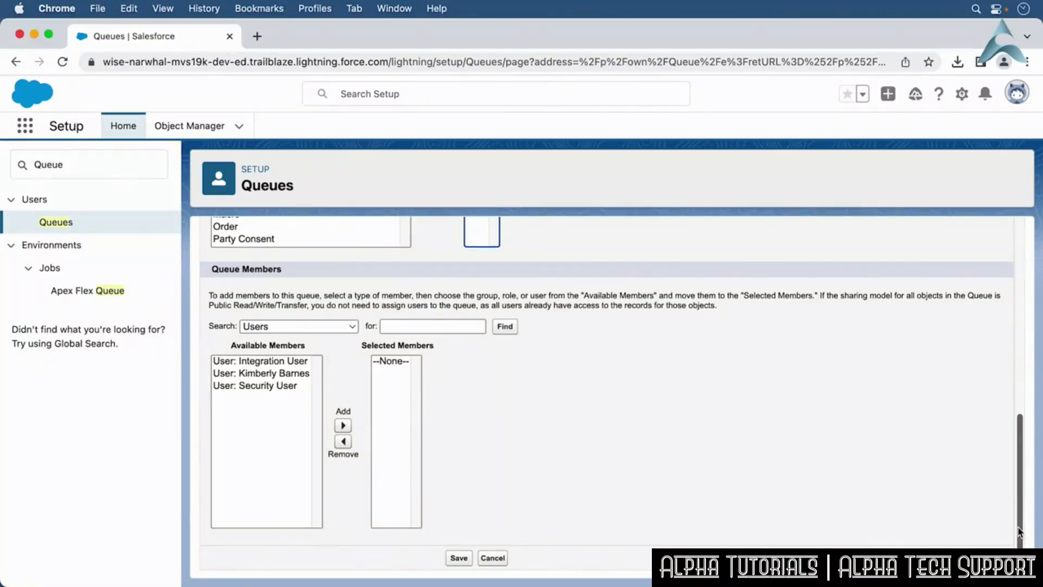
left_click(306, 378)
left_click(343, 425)
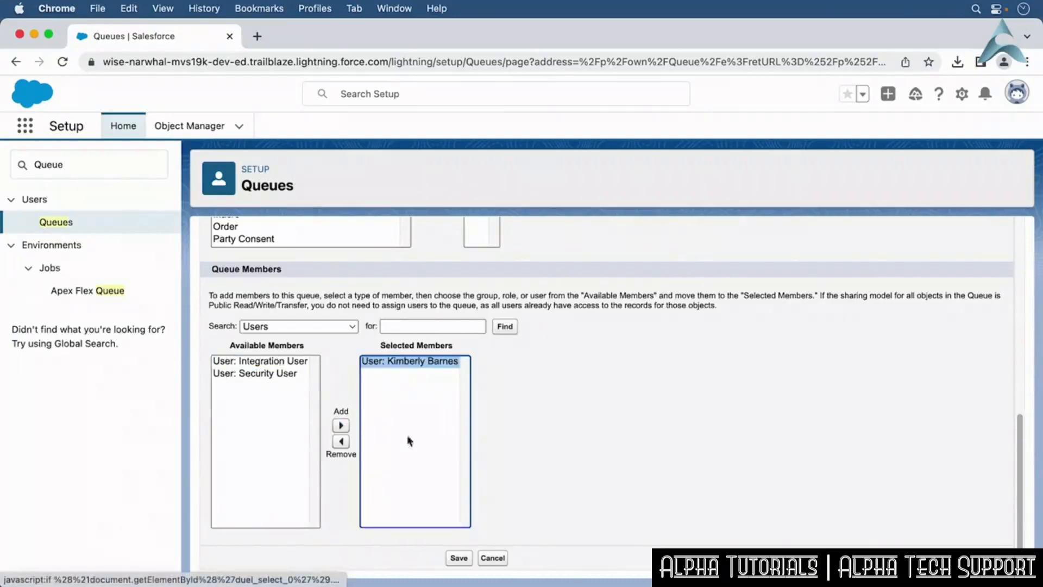
left_click(479, 462)
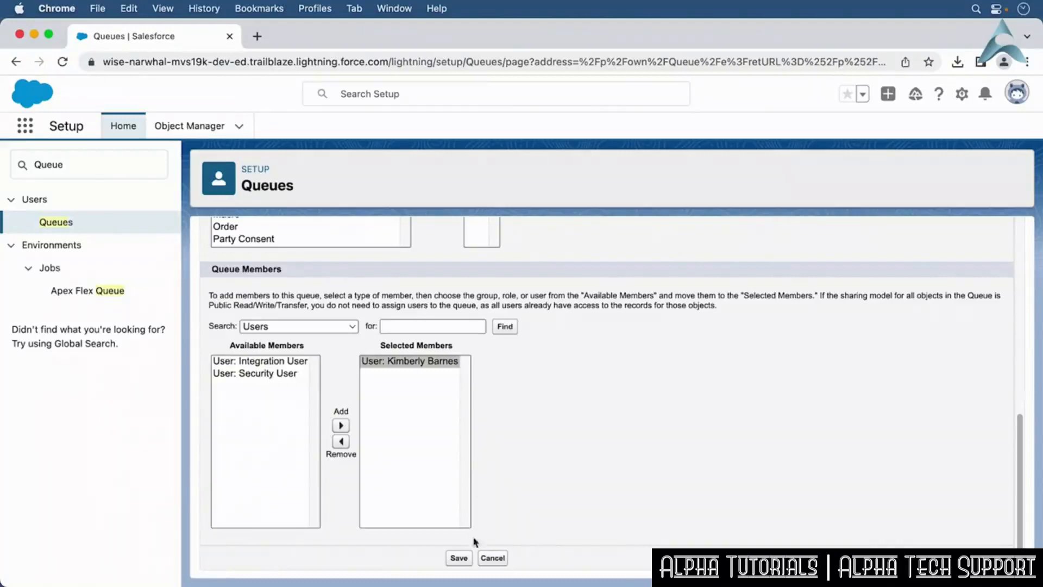
left_click(459, 557)
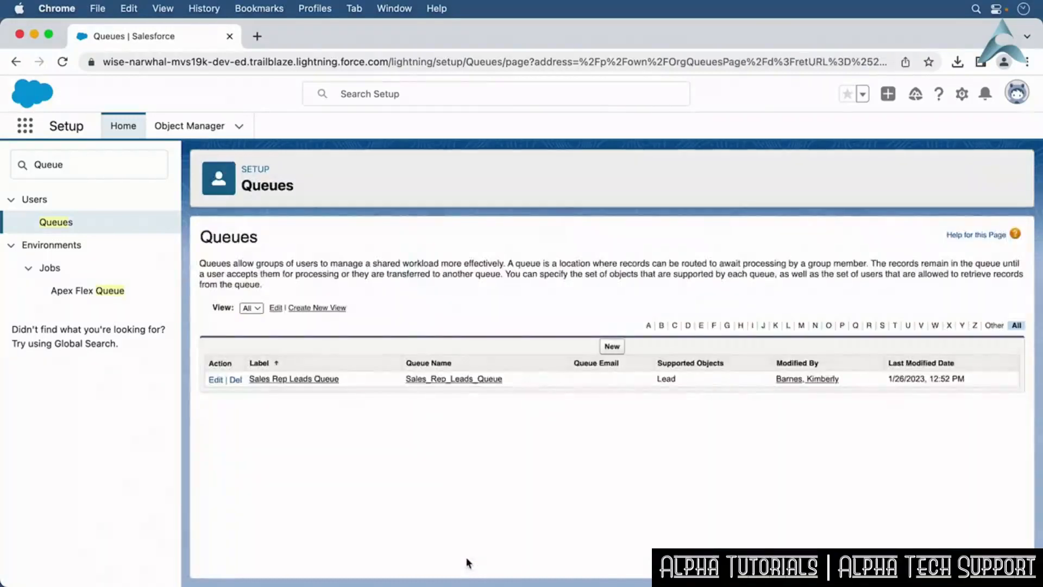
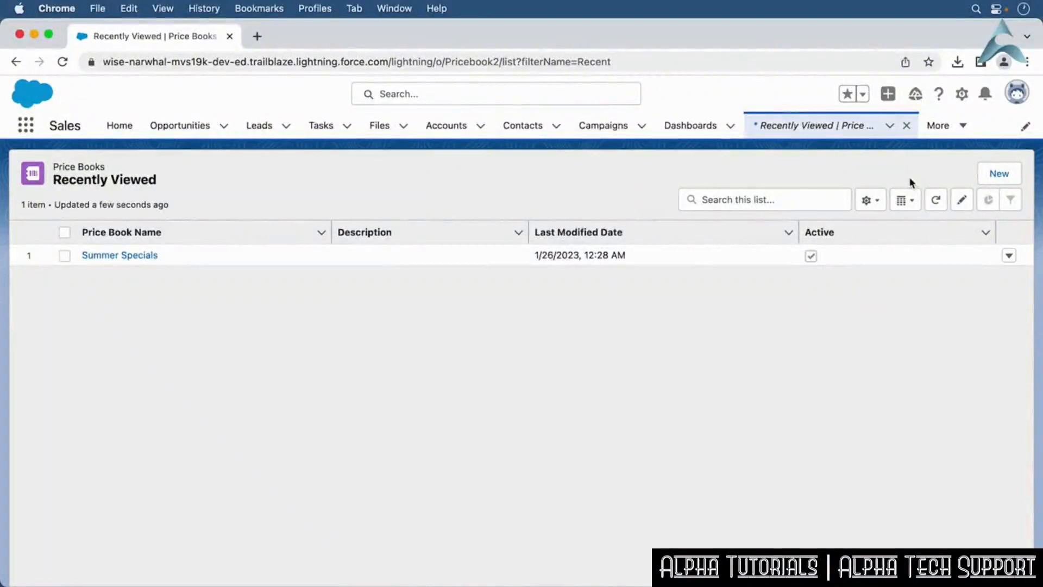
Create a new active price book named Spring Specials.
left_click(999, 175)
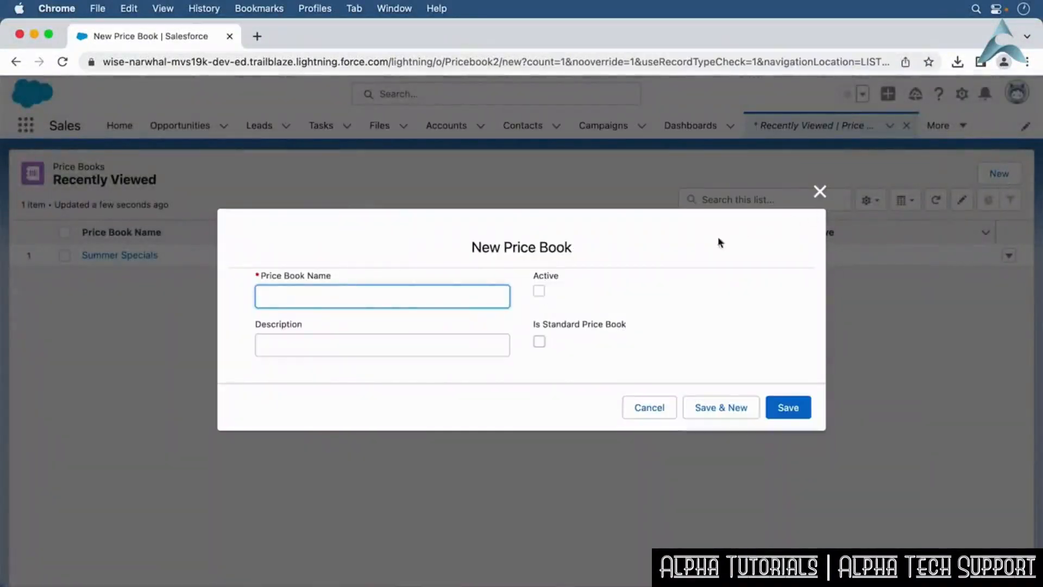
type("Spring Specials")
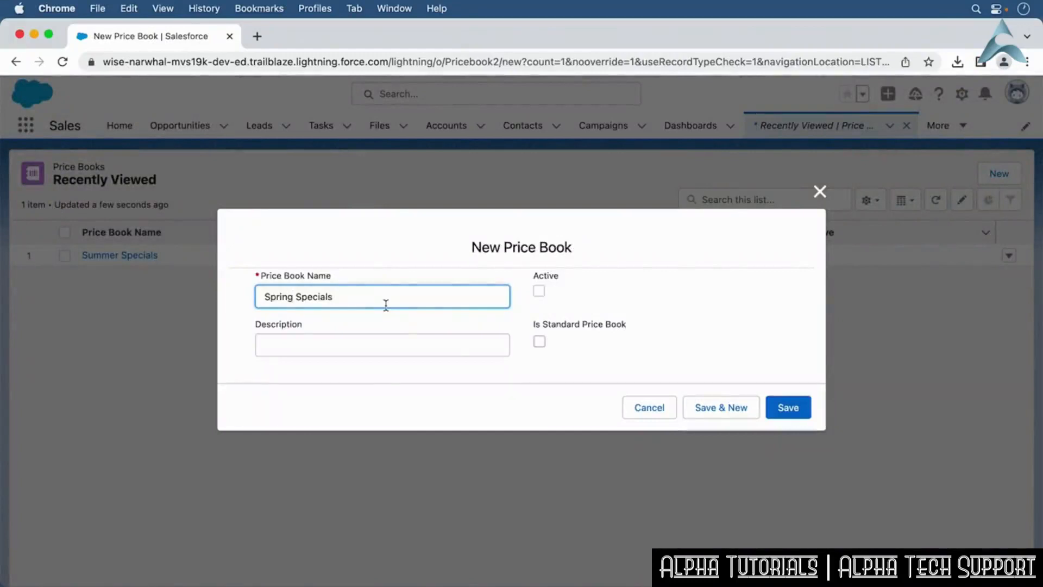
left_click(539, 291)
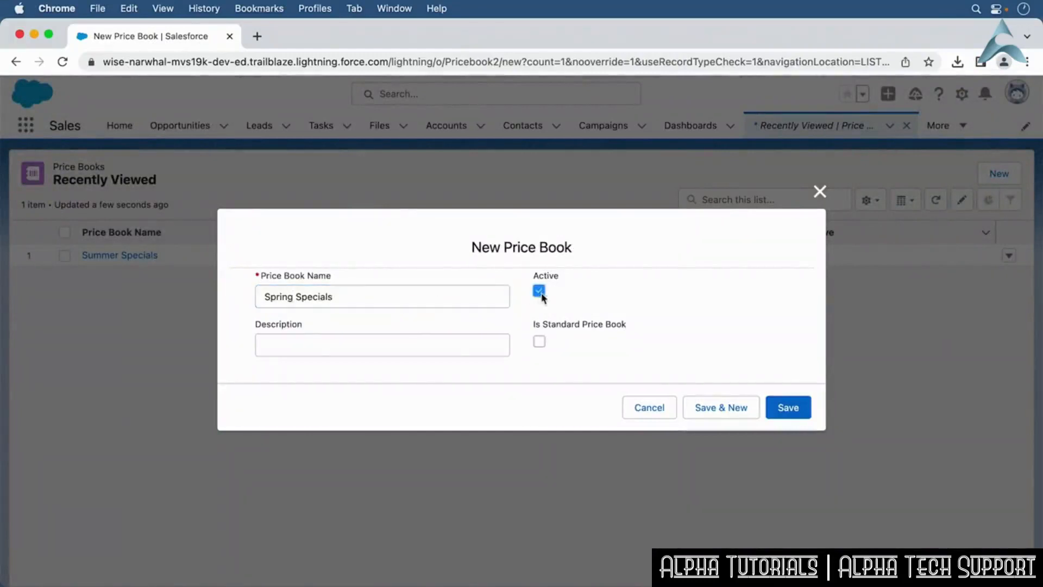
left_click(790, 408)
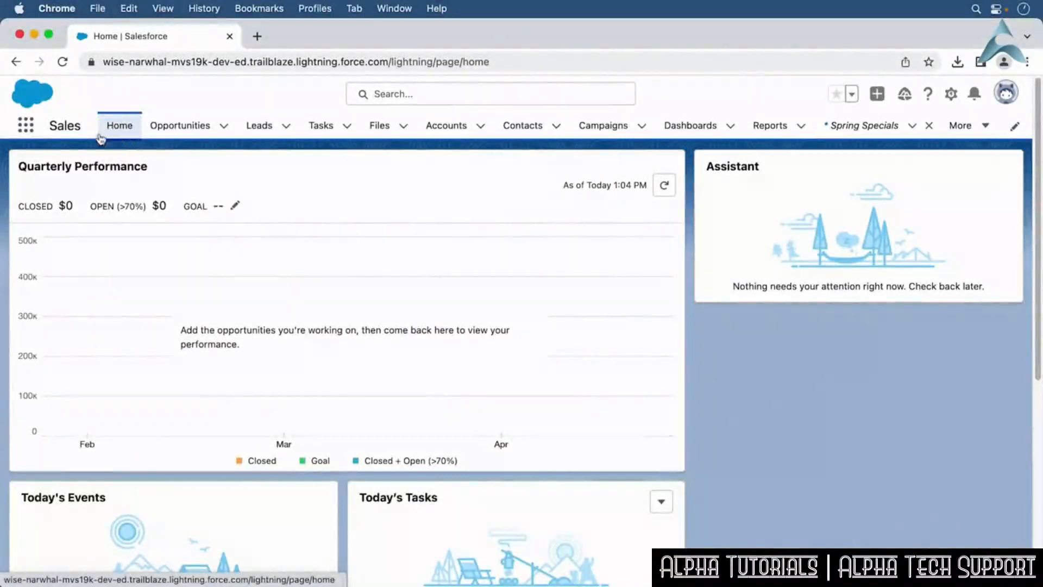
Open Products and create an active product named Installation: Mobile with product code IN&000.
left_click(25, 125)
type("Products")
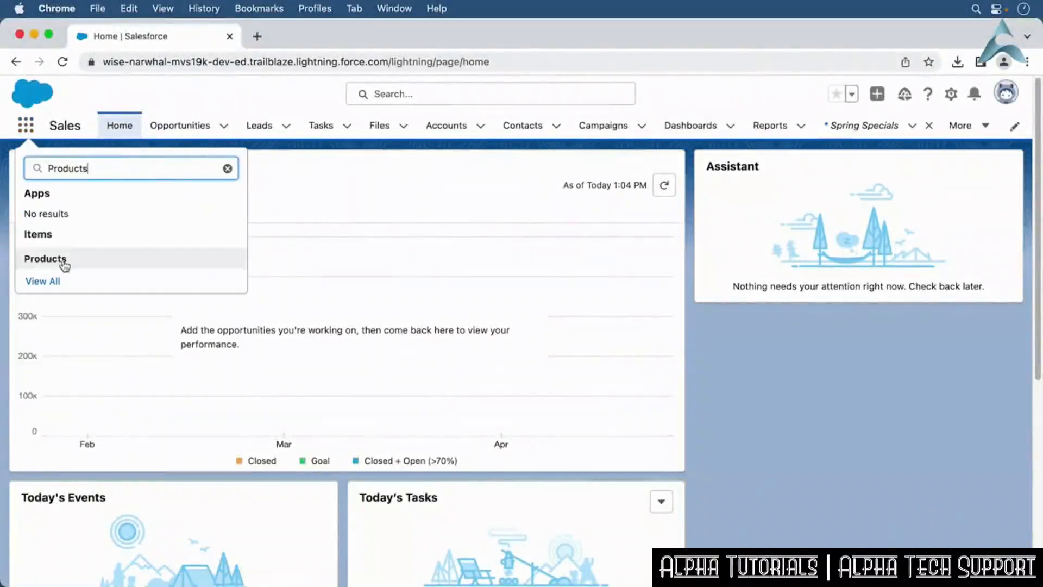
left_click(46, 258)
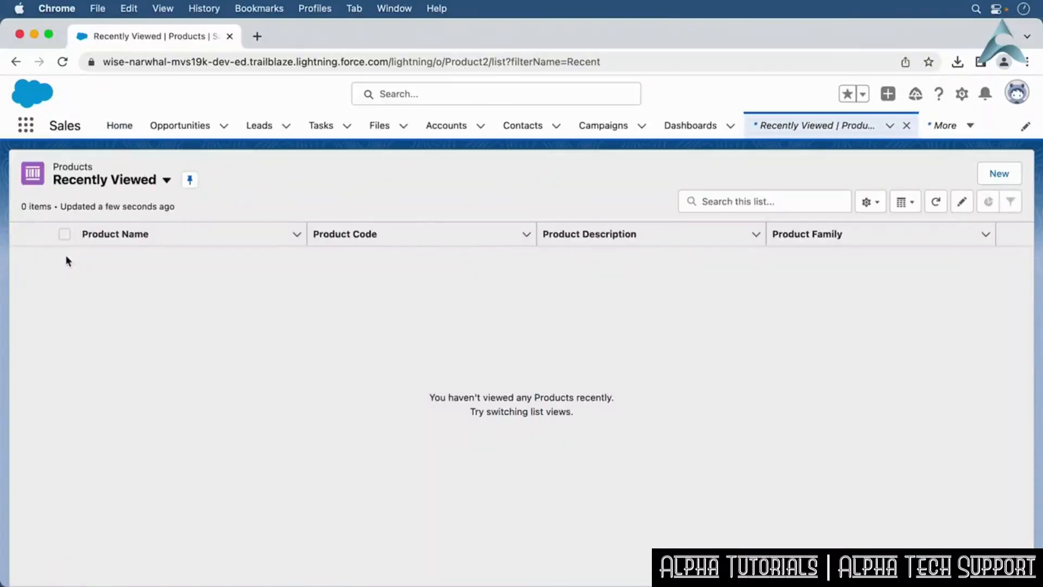
left_click(1008, 181)
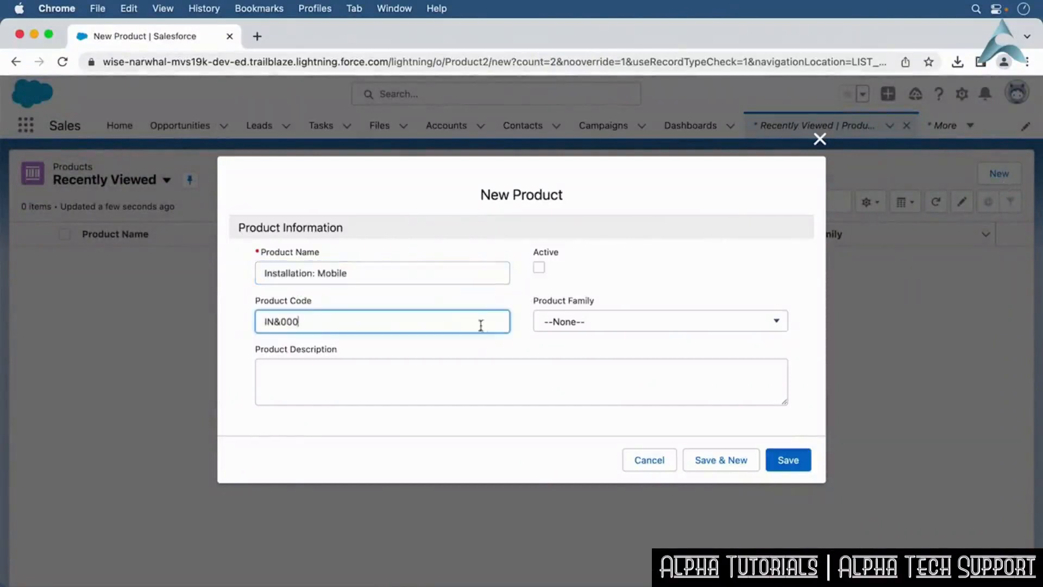
left_click(539, 267)
left_click(787, 460)
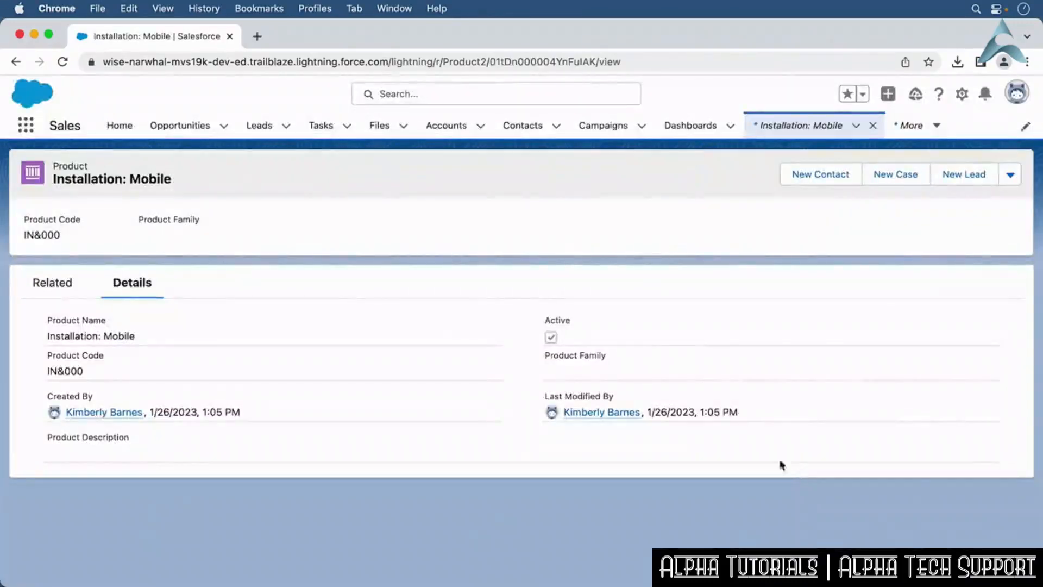
Add a standard price of 1000 to the Installation: Mobile product.
left_click(53, 285)
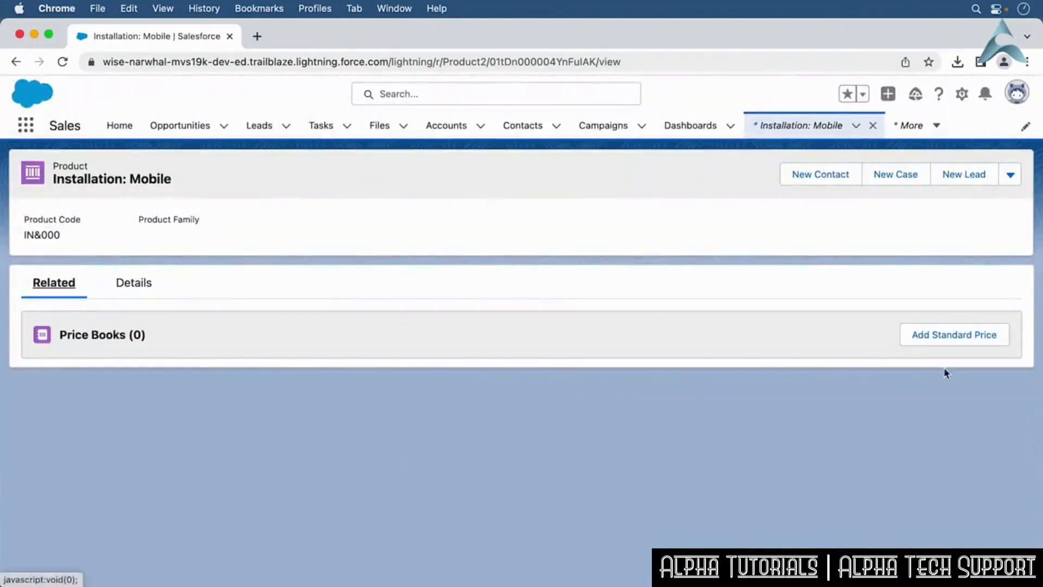
left_click(955, 344)
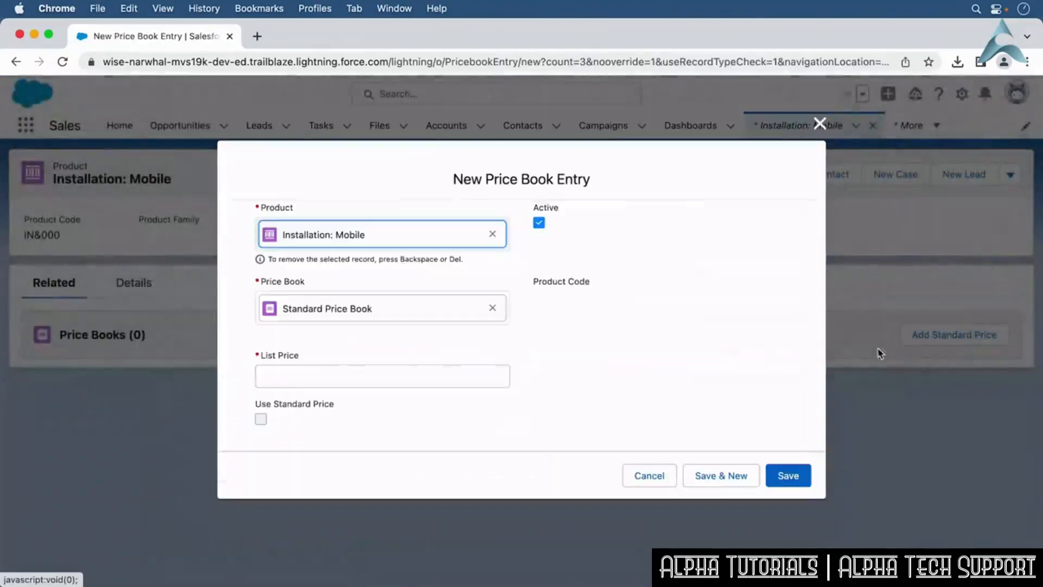
left_click(427, 380)
type("1000")
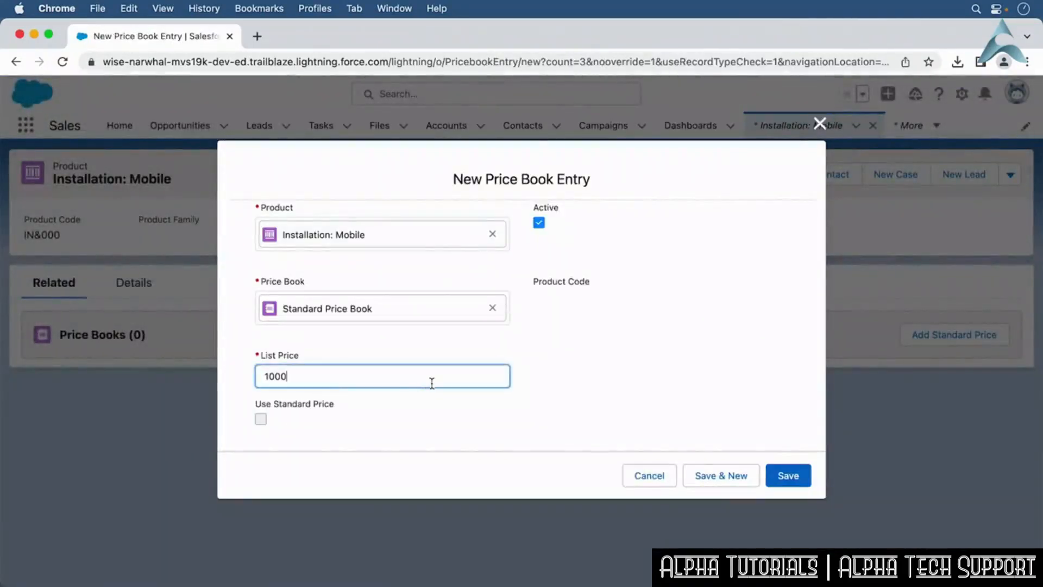
left_click(790, 478)
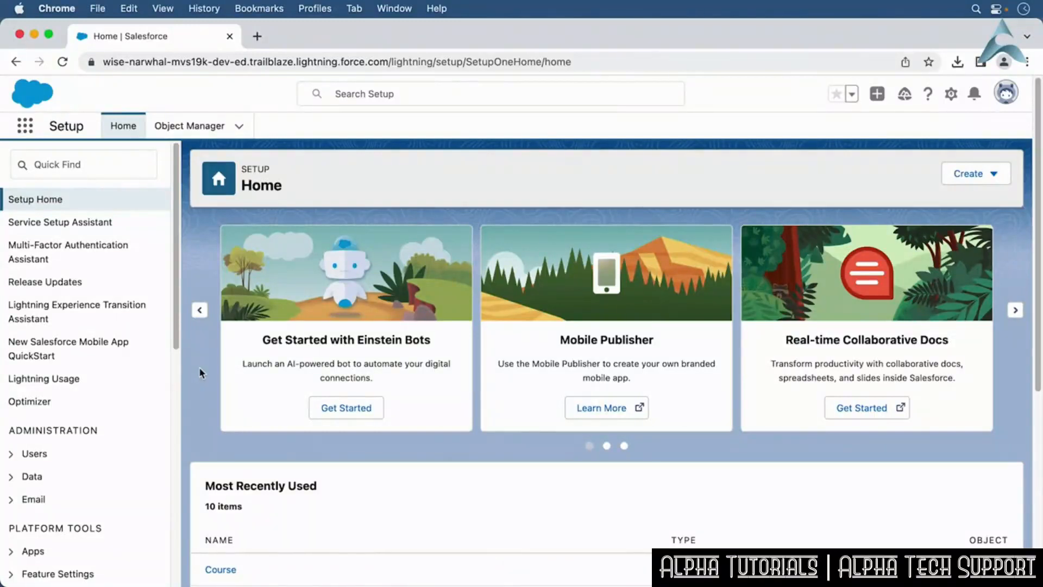
Find Forecasts Settings in Setup and enable forecasting.
left_click(70, 169)
type("Forecas")
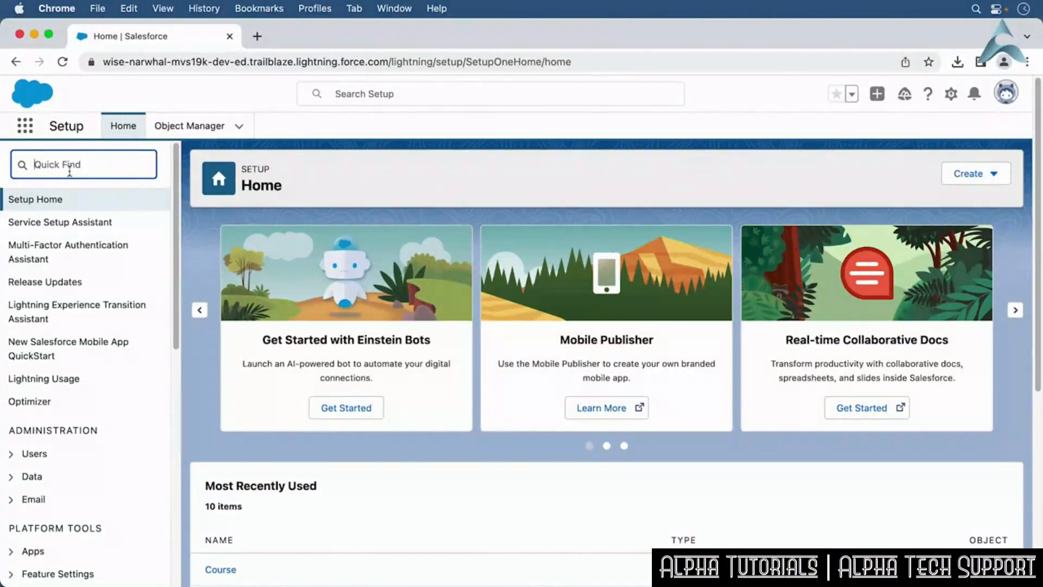
type("ts")
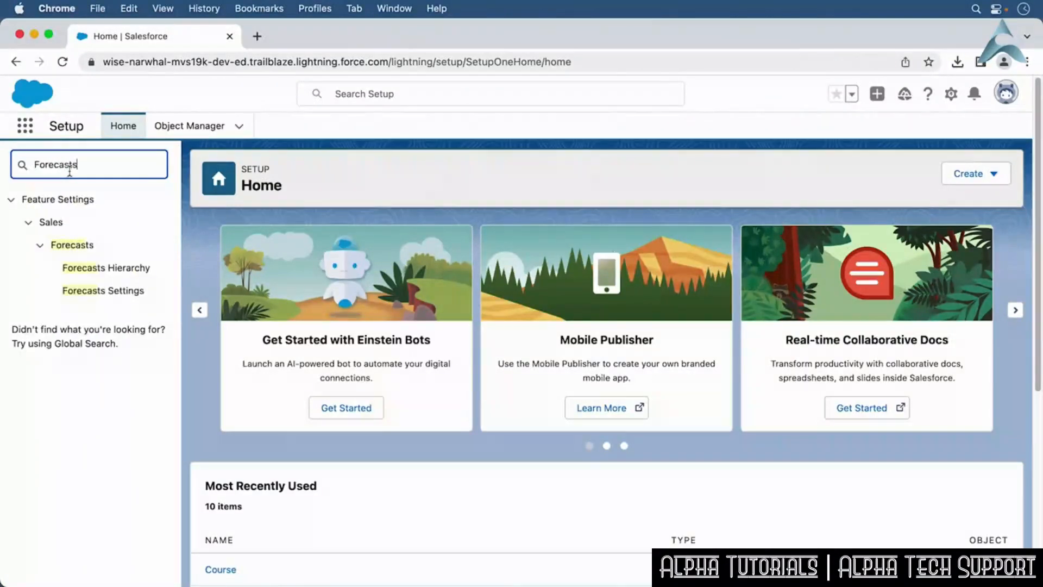
type(" Settings")
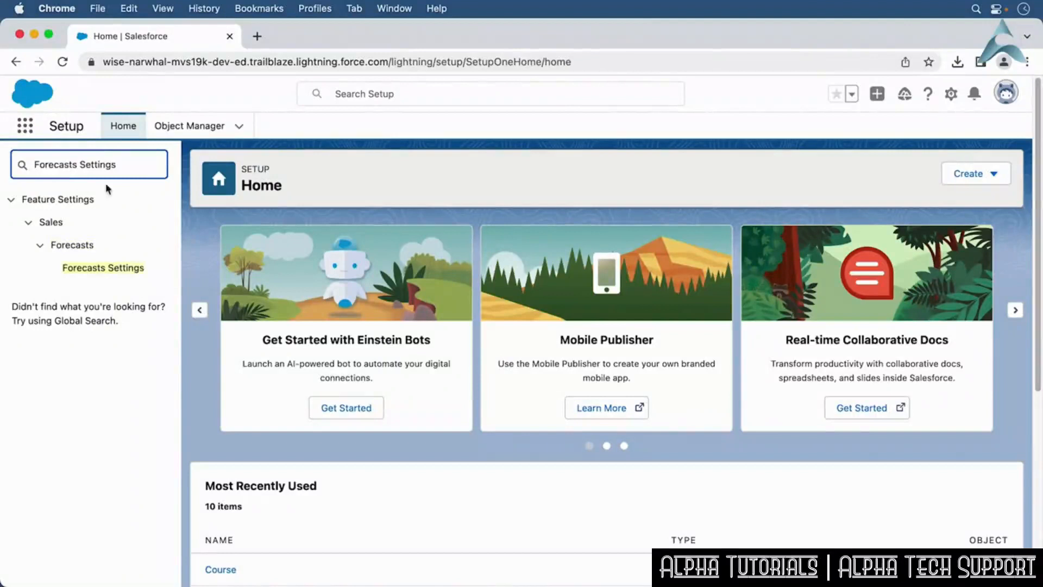
left_click(118, 270)
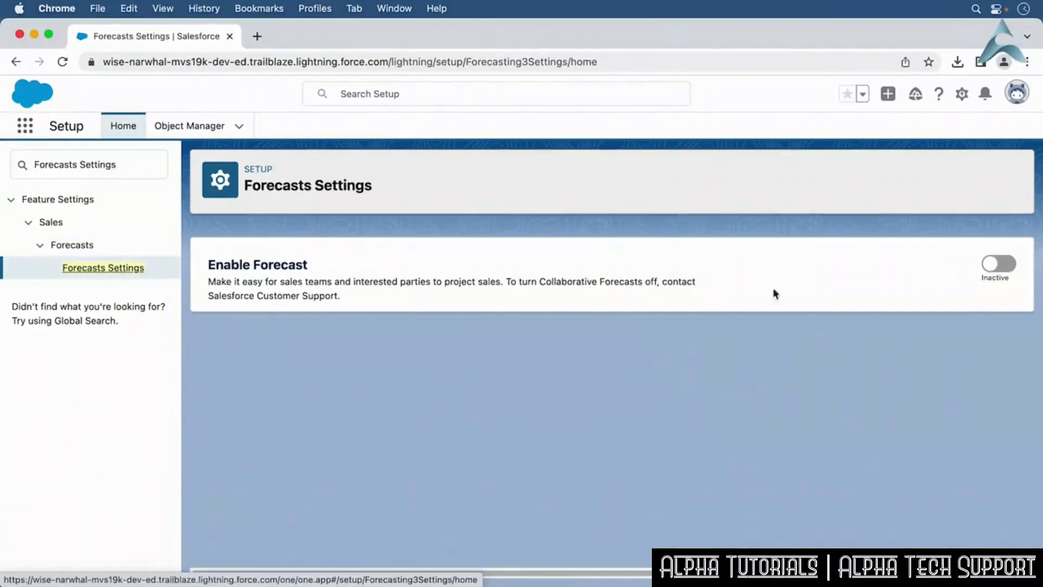
left_click(1004, 264)
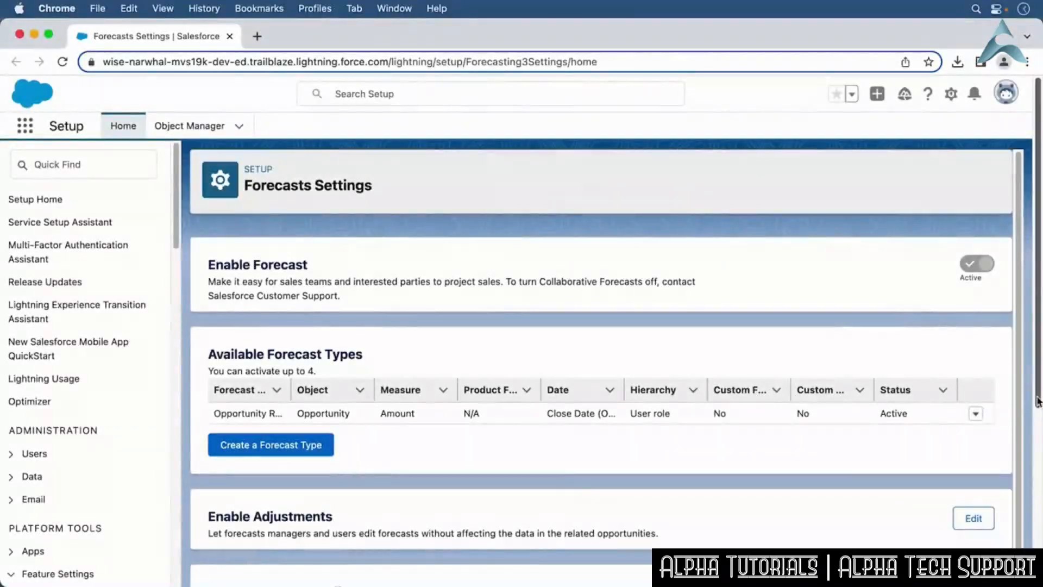
left_click_drag(1039, 410, 1018, 500)
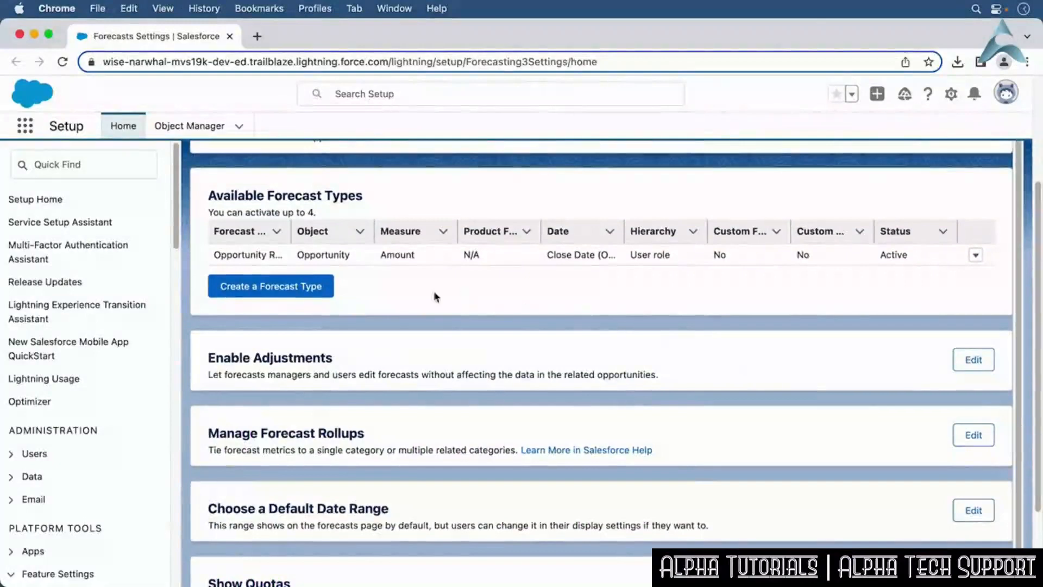
left_click(291, 285)
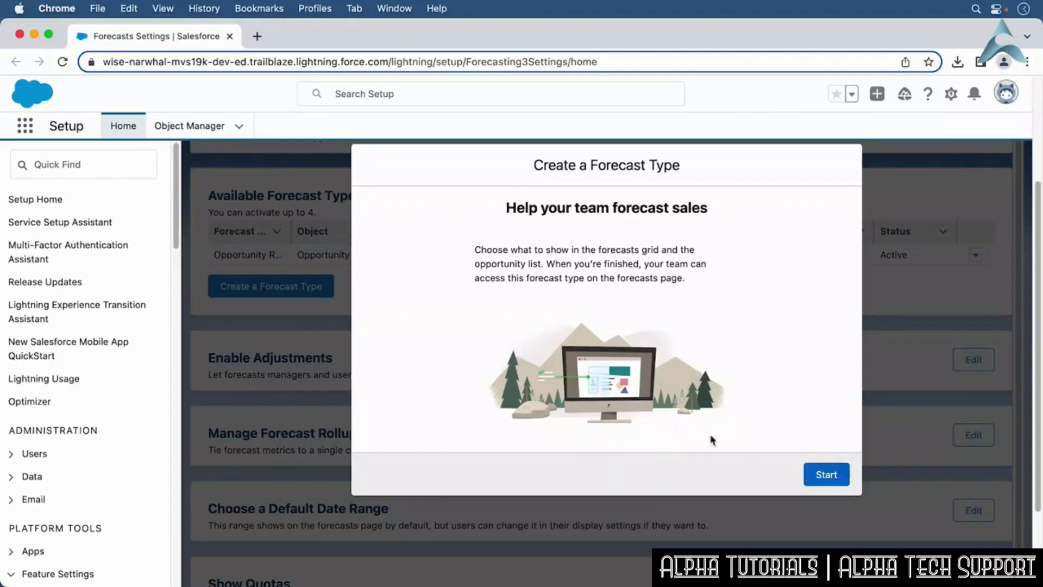
left_click(833, 479)
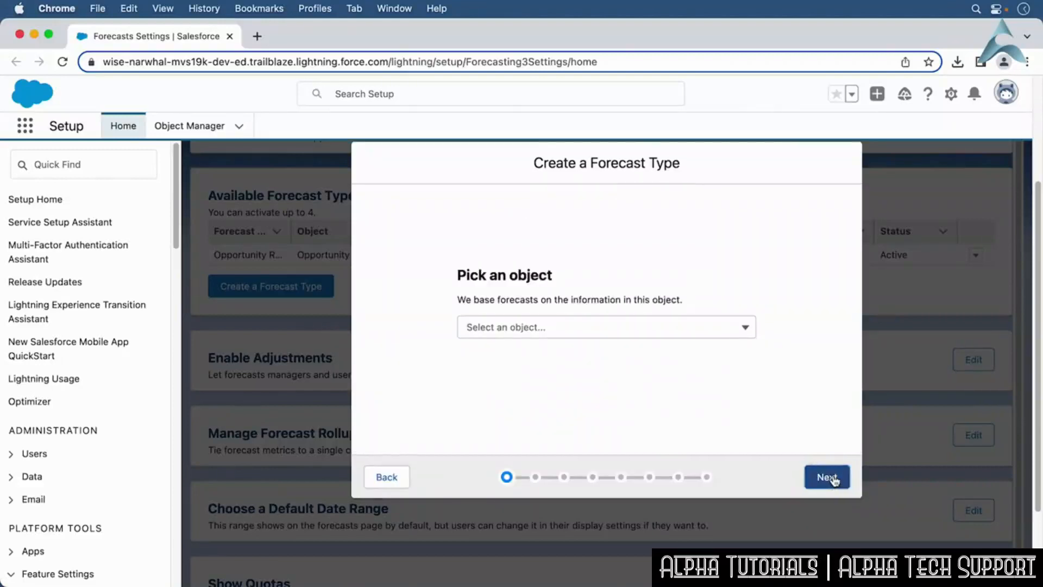
left_click(63, 61)
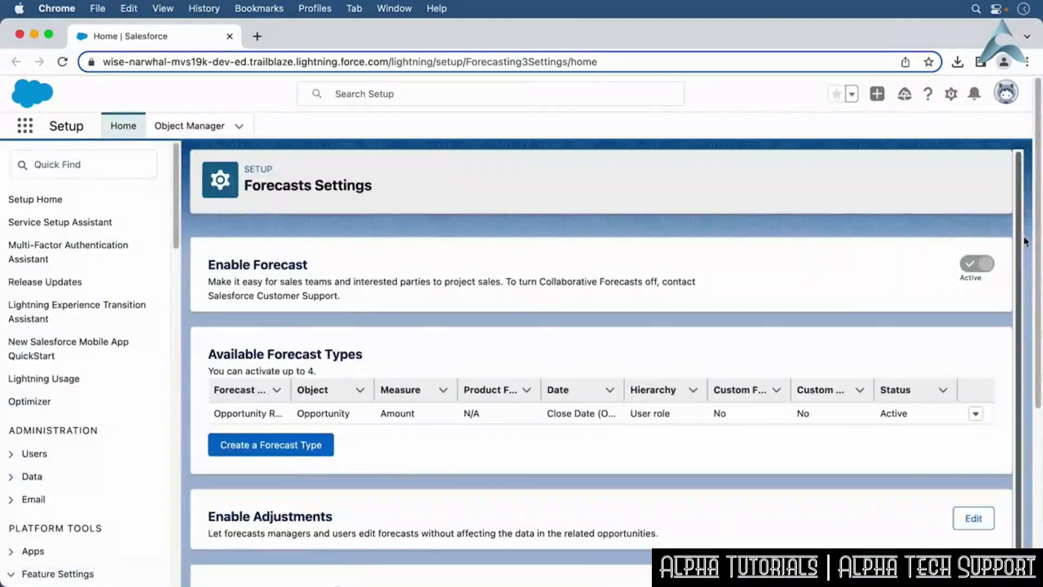
Open the Collaborative Forecasts Implementation Guide from the Salesforce Help admin guides.
left_click_drag(1038, 242, 1026, 372)
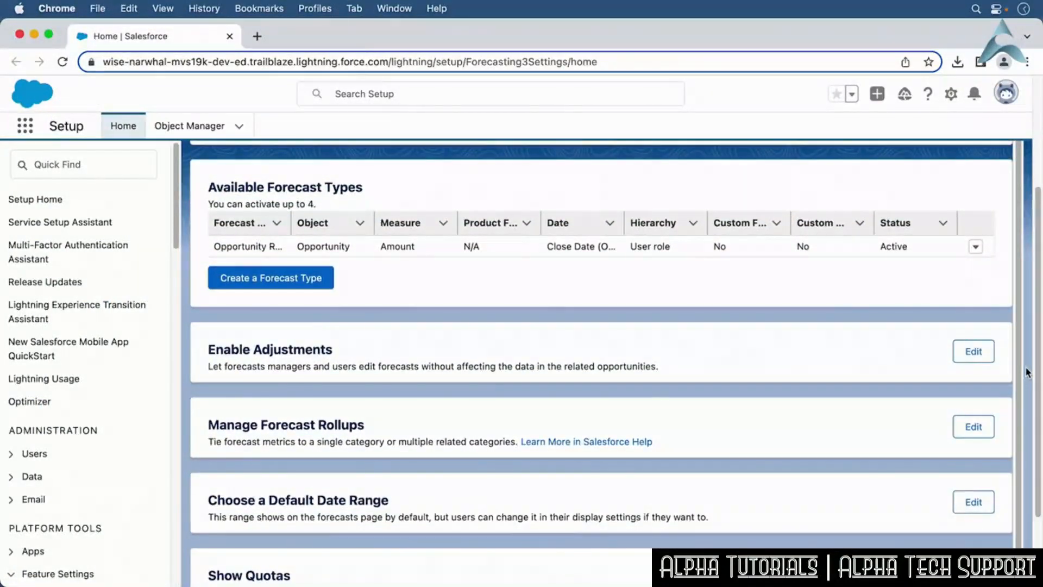
left_click(976, 247)
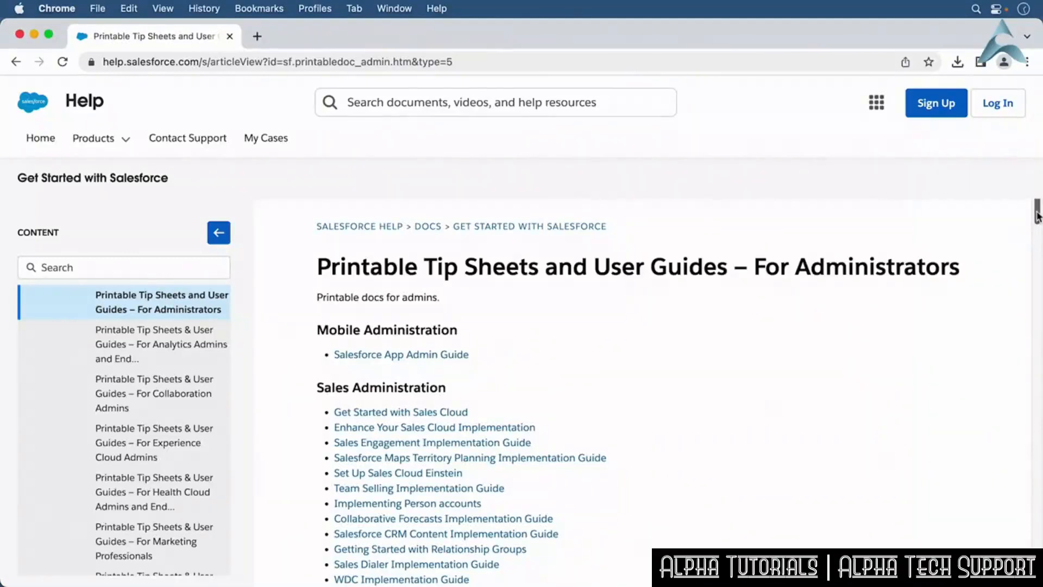
left_click_drag(1037, 216, 1033, 246)
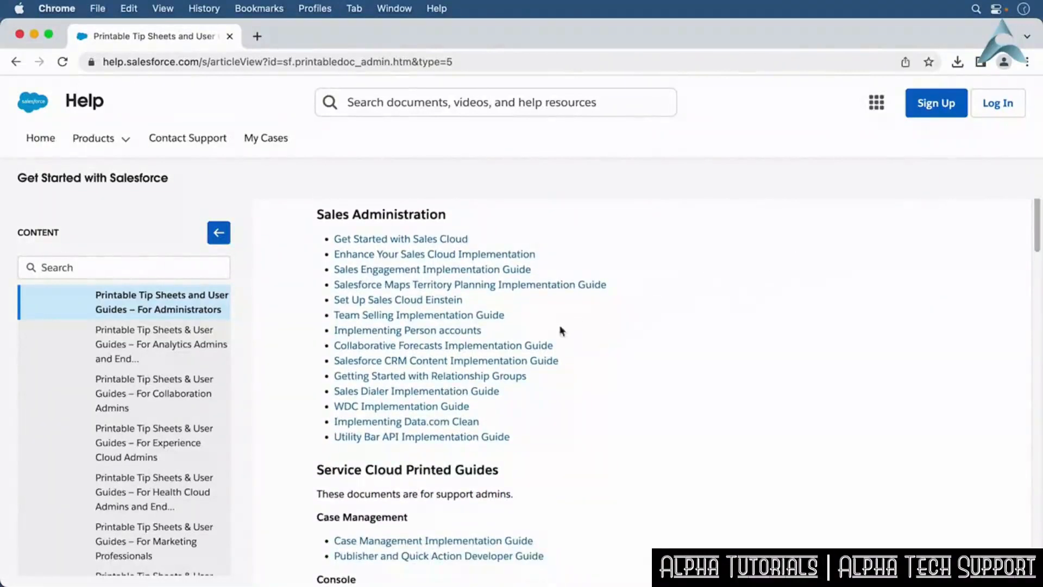
left_click(534, 348)
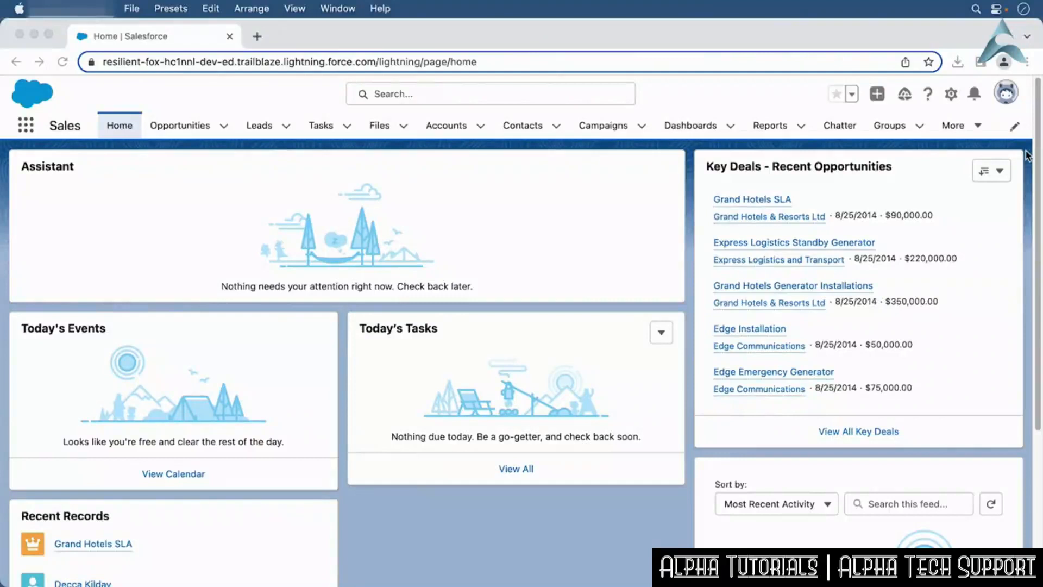
Open Reports and start a new report of the Accounts type.
left_click(782, 129)
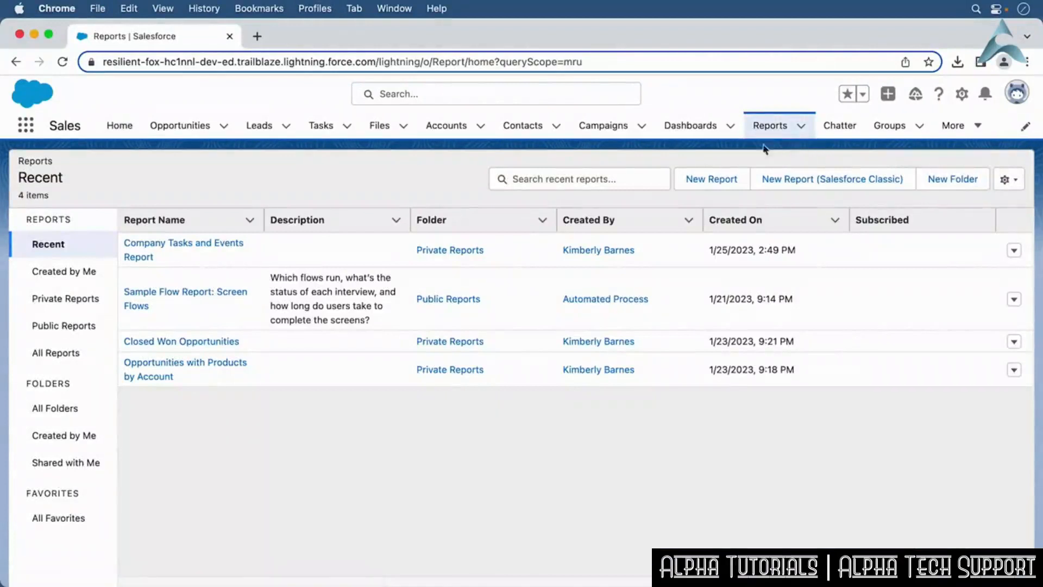
left_click(731, 180)
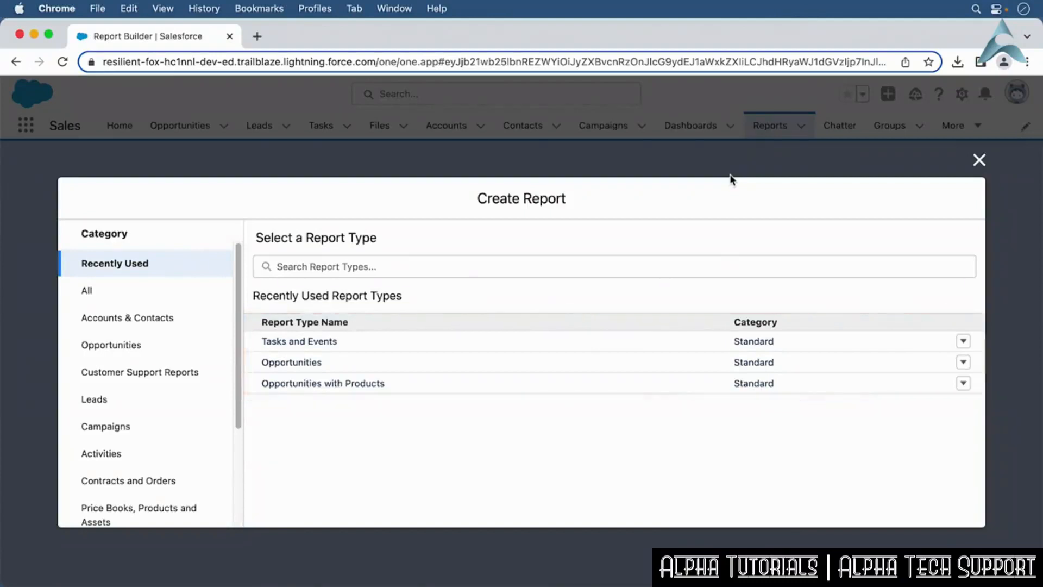
left_click(181, 325)
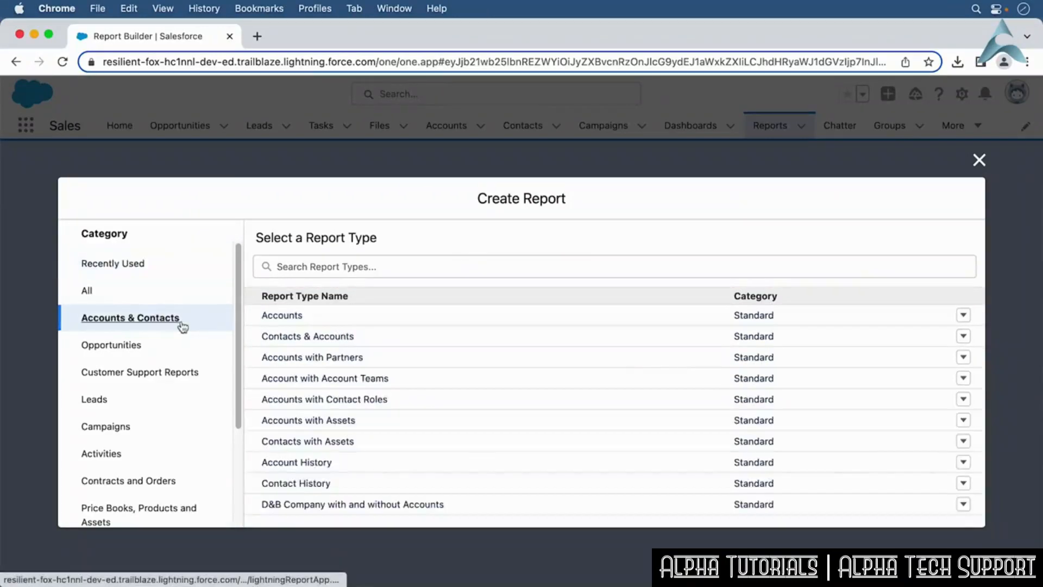
left_click(274, 320)
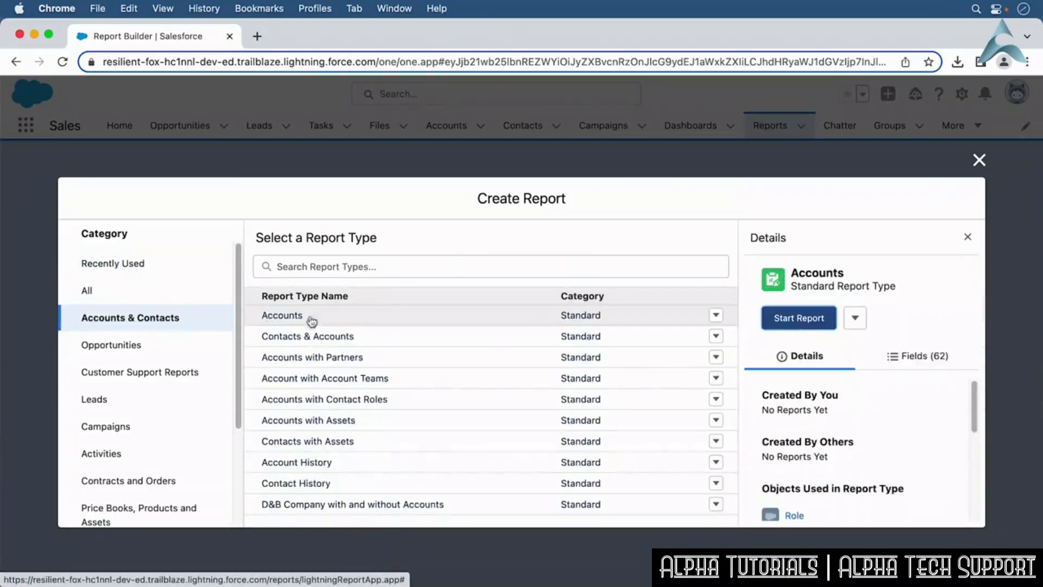
left_click(800, 322)
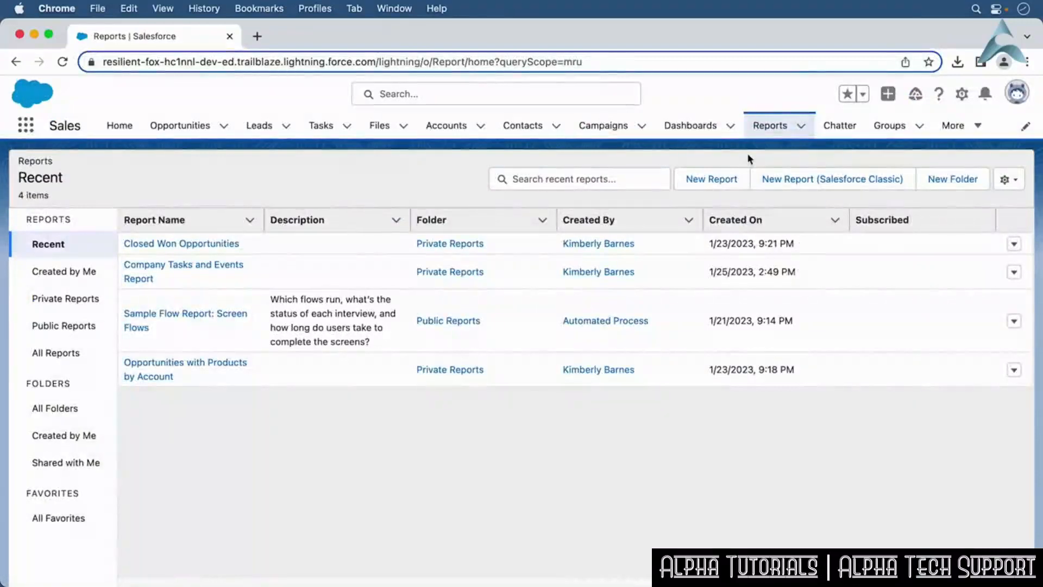
Restart a new Accounts report and move the Rating column next to Last Activity.
left_click(732, 180)
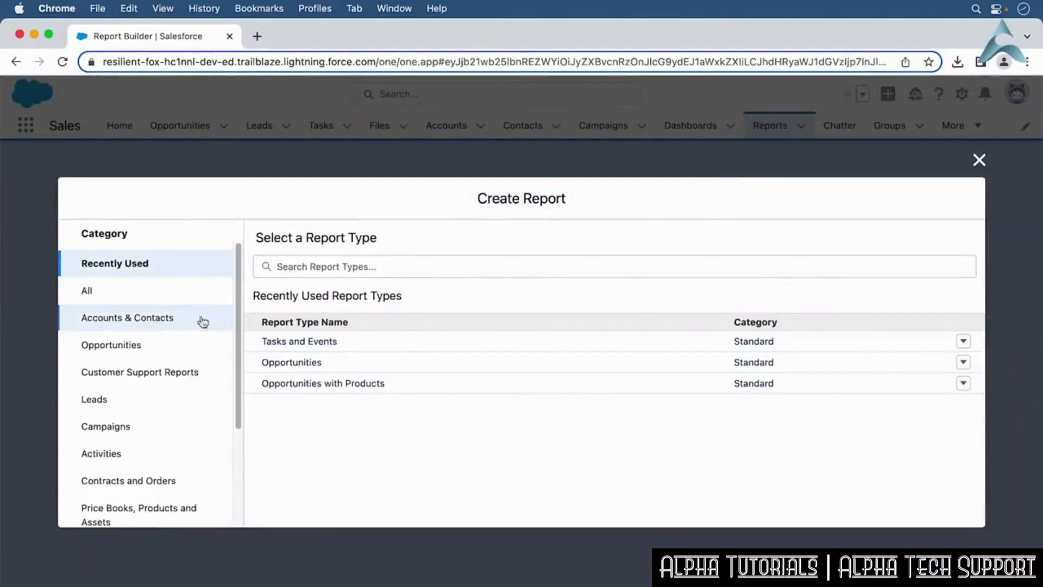
left_click(167, 328)
left_click(296, 319)
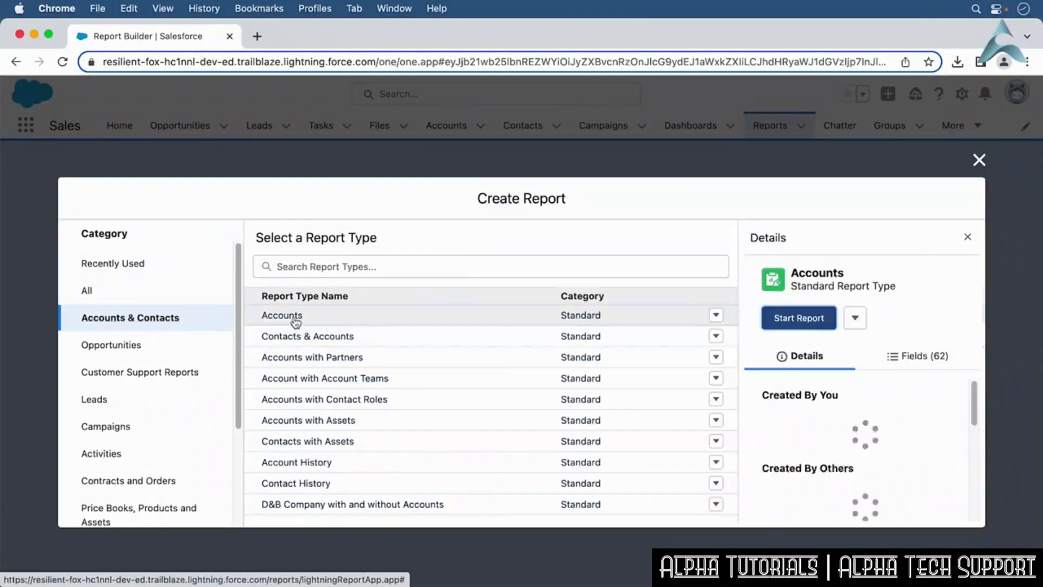
left_click(797, 322)
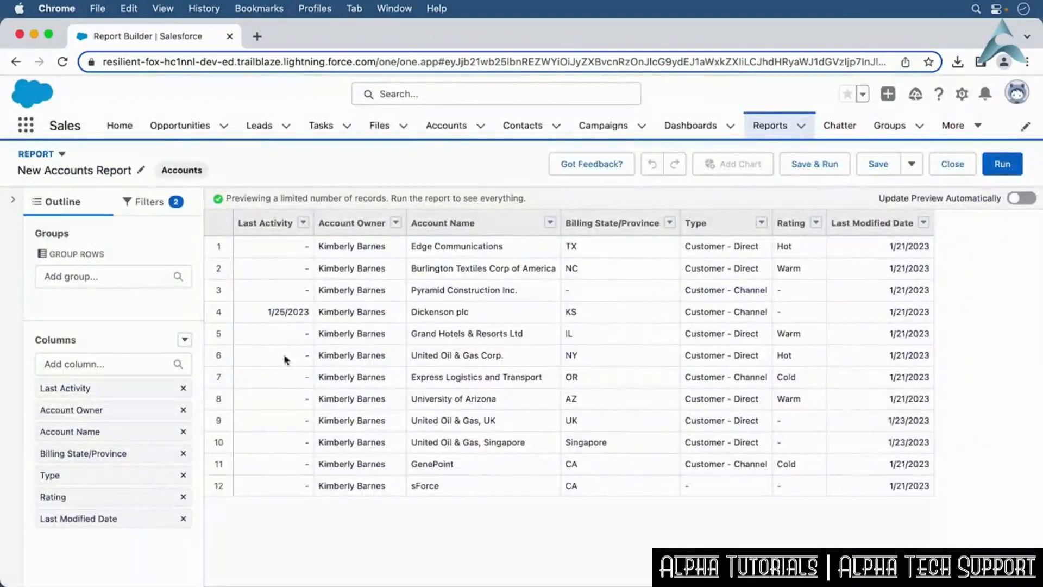
left_click_drag(87, 497, 307, 244)
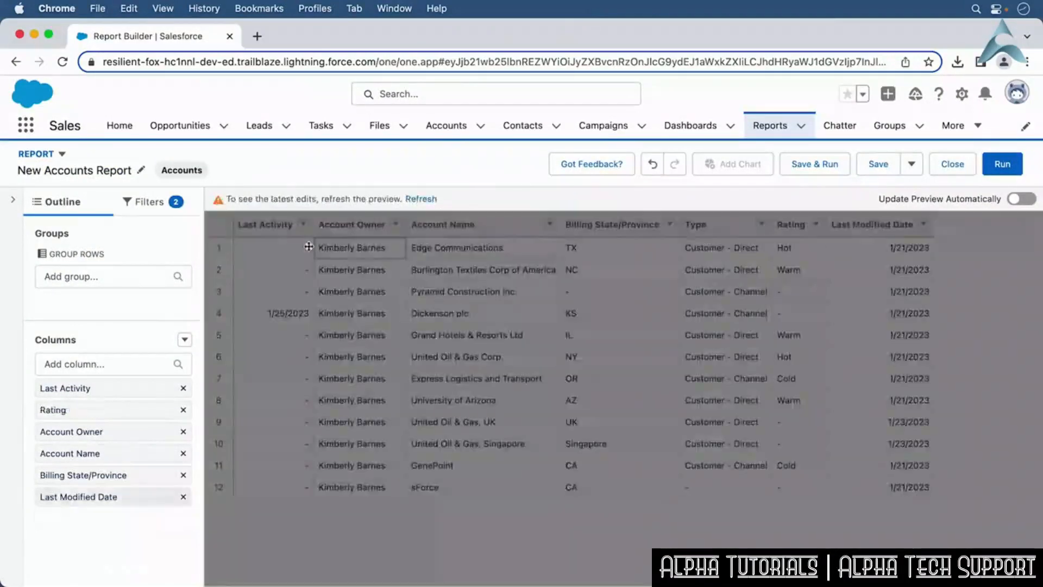
Save and run the accounts report.
left_click(841, 172)
key("Tab")
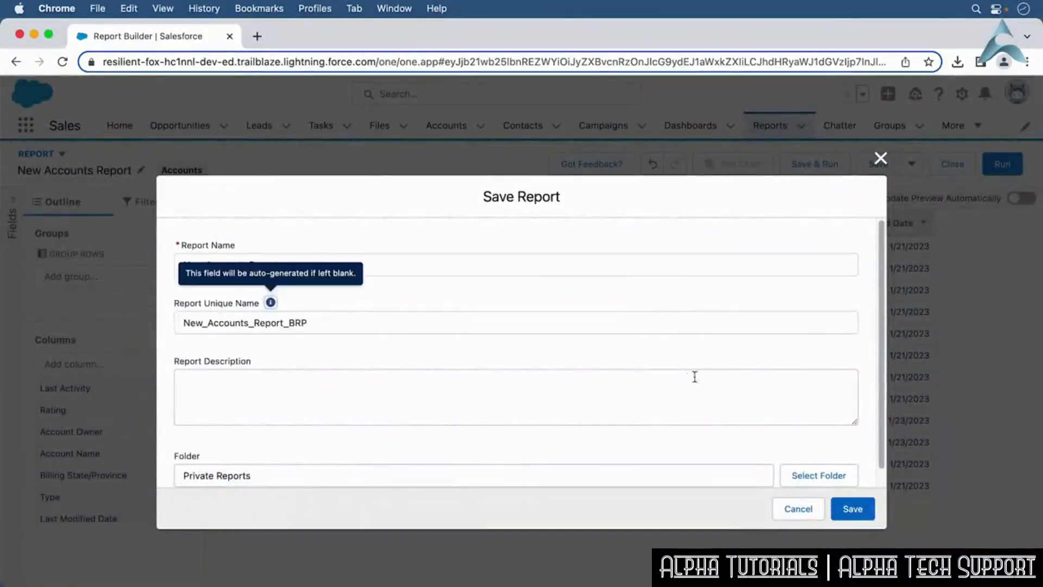
left_click(847, 509)
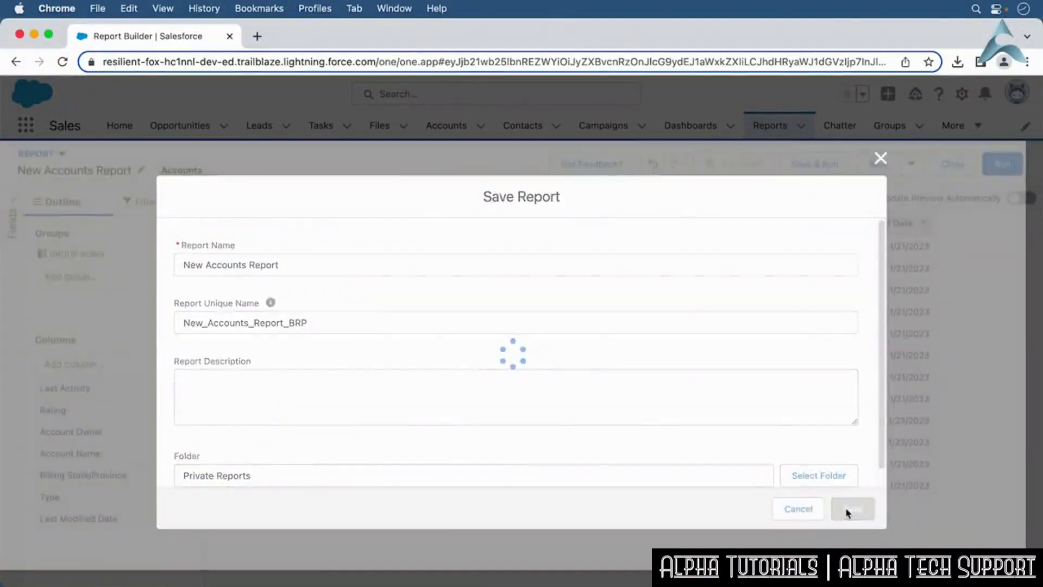